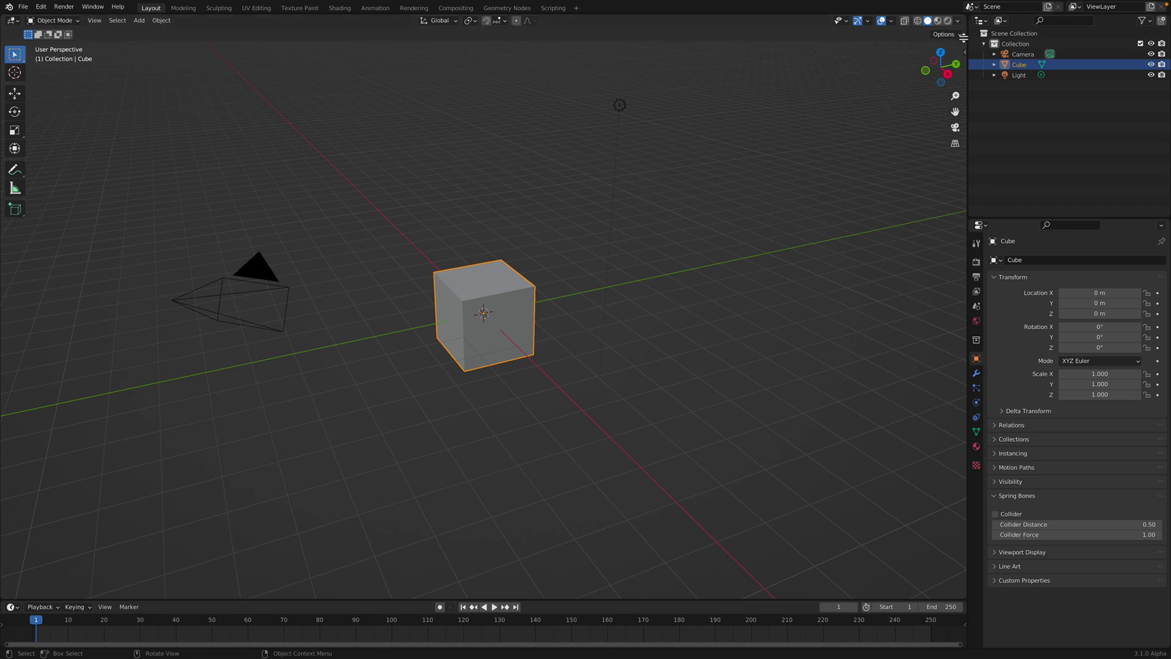
- Split the 3D viewport into two stacked areas and switch the upper one to the Geometry Node Editor
{"action": "left_click_drag", "start_coordinate": [963, 38], "coordinate": [610, 285]}
{"action": "left_click", "coordinate": [9, 9]}
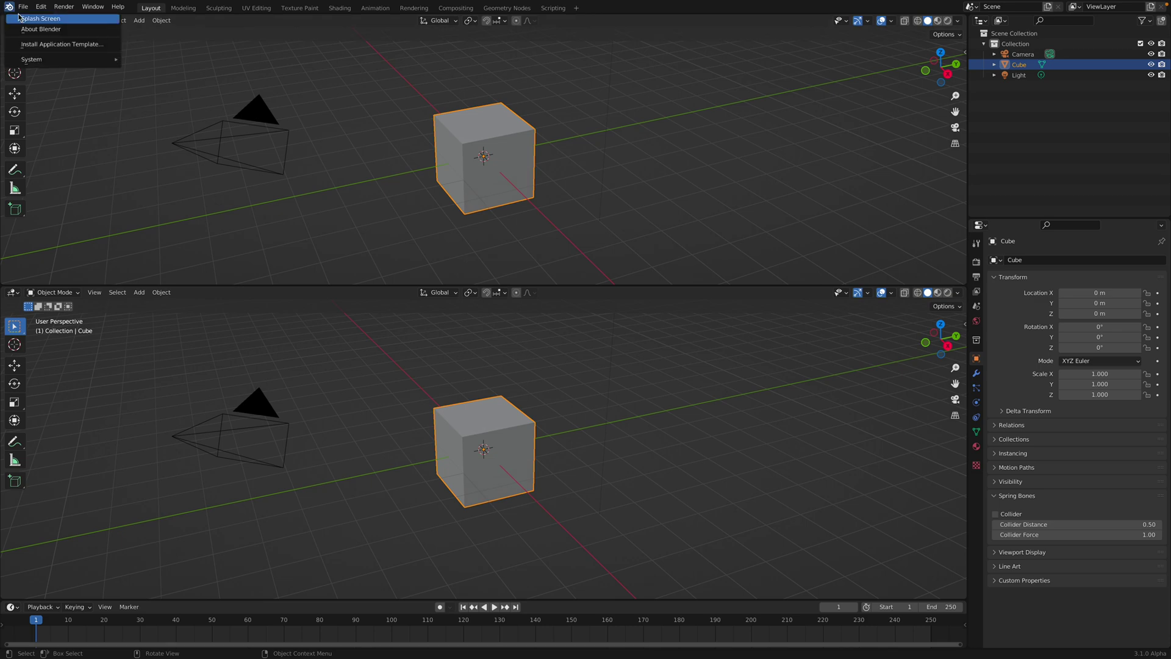
{"action": "left_click", "coordinate": [36, 20]}
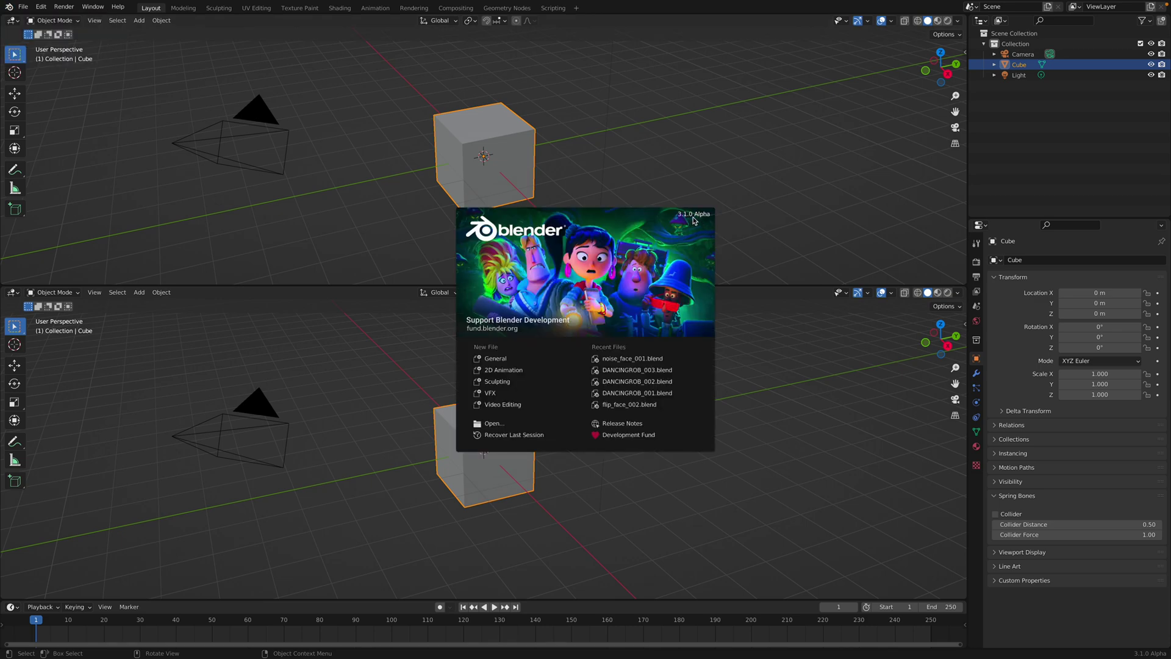
{"action": "left_click", "coordinate": [12, 20]}
{"action": "left_click", "coordinate": [12, 20]}
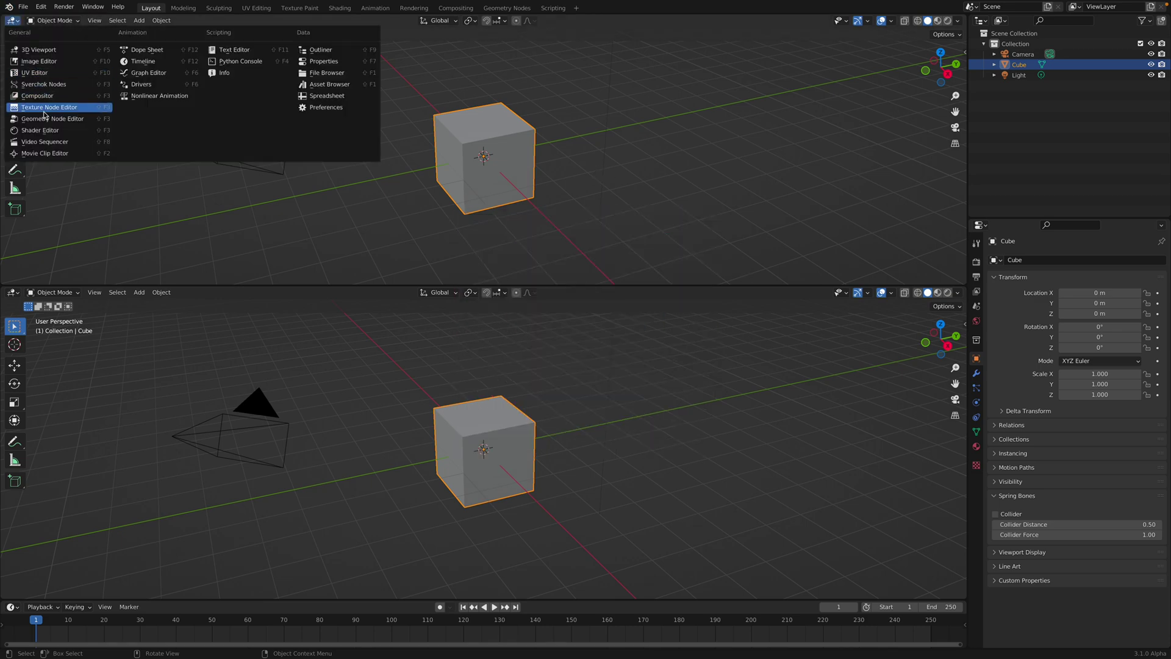
{"action": "left_click", "coordinate": [69, 118]}
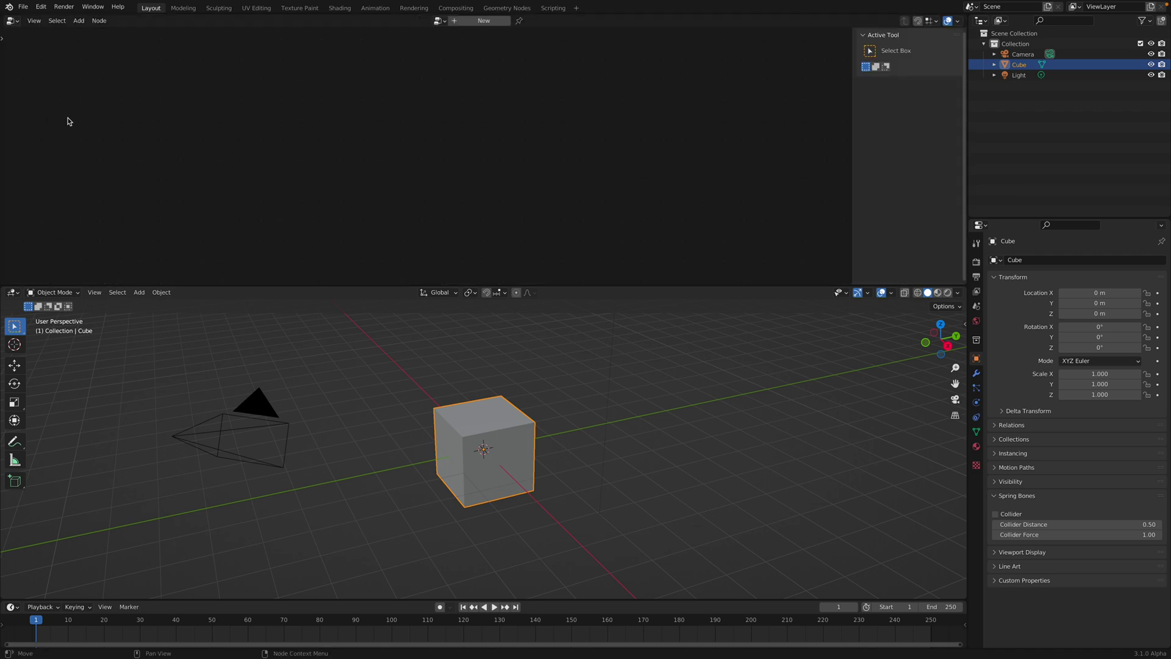
- Create a new geometry node tree on the cube and spread the Group Input and Group Output nodes apart
{"action": "left_click", "coordinate": [473, 22]}
{"action": "left_click", "coordinate": [281, 162]}
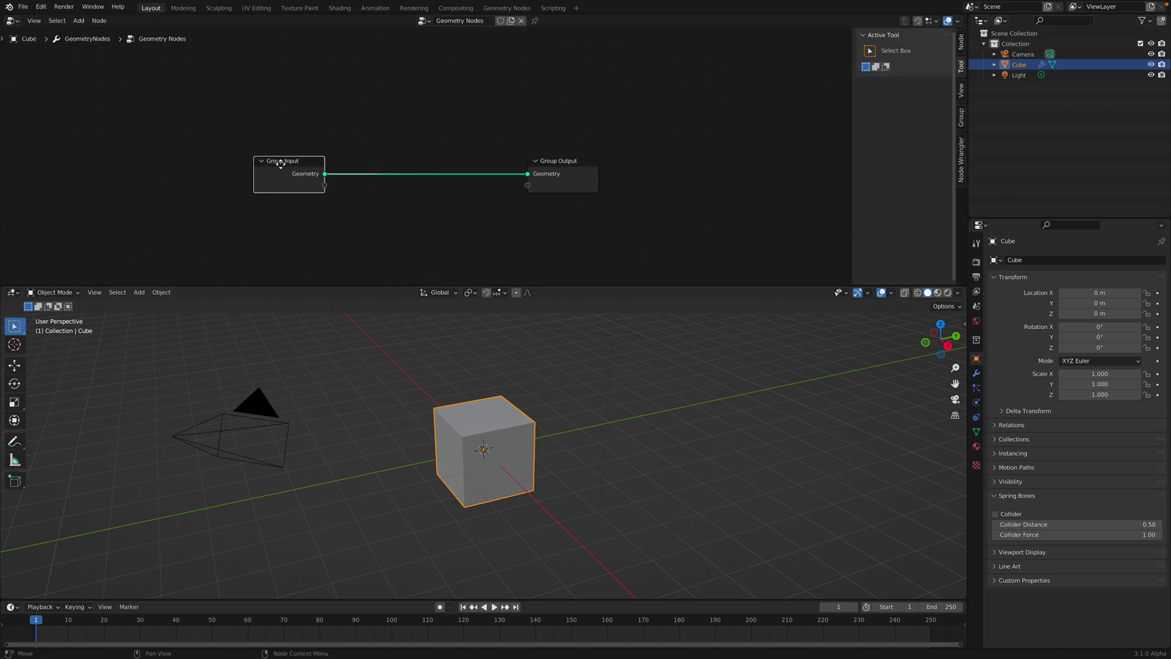
{"action": "left_click_drag", "start_coordinate": [280, 164], "coordinate": [232, 132]}
{"action": "left_click_drag", "start_coordinate": [551, 173], "coordinate": [576, 156]}
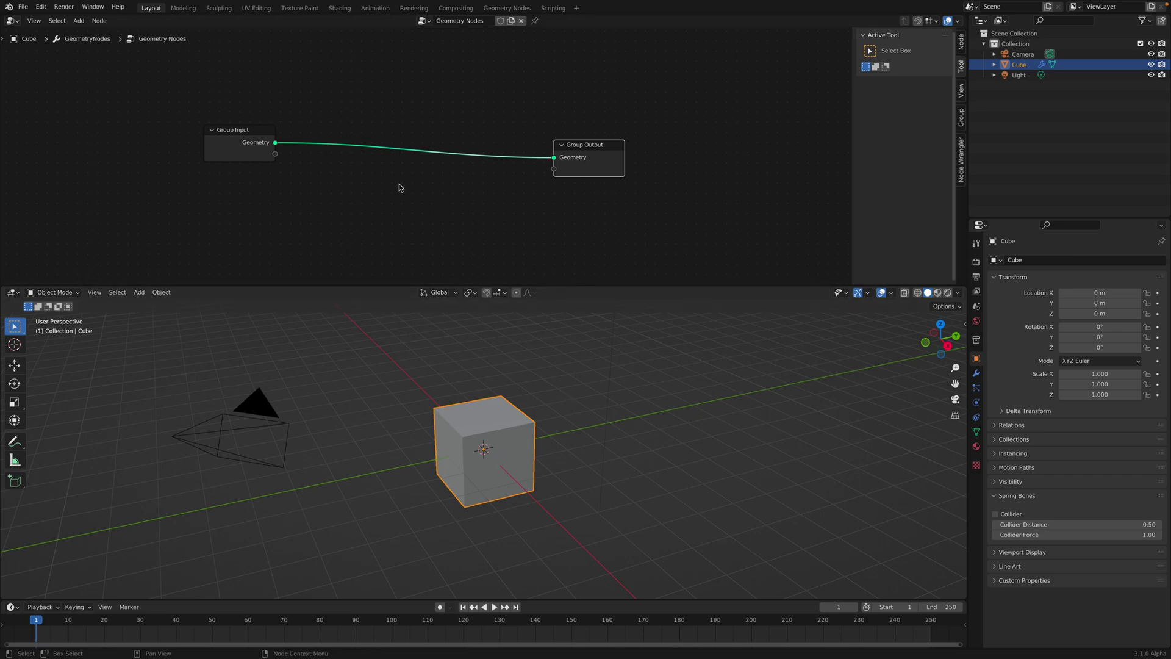
{"action": "key", "text": "shift+a"}
{"action": "left_click", "coordinate": [376, 180]}
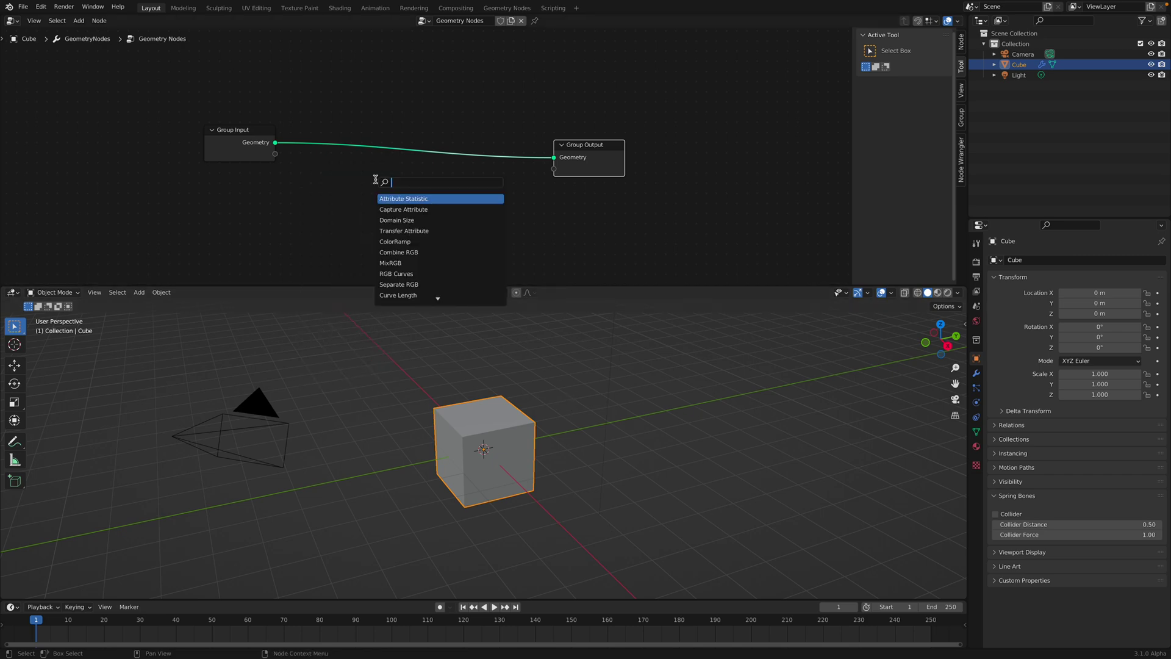
{"action": "key", "text": "Escape"}
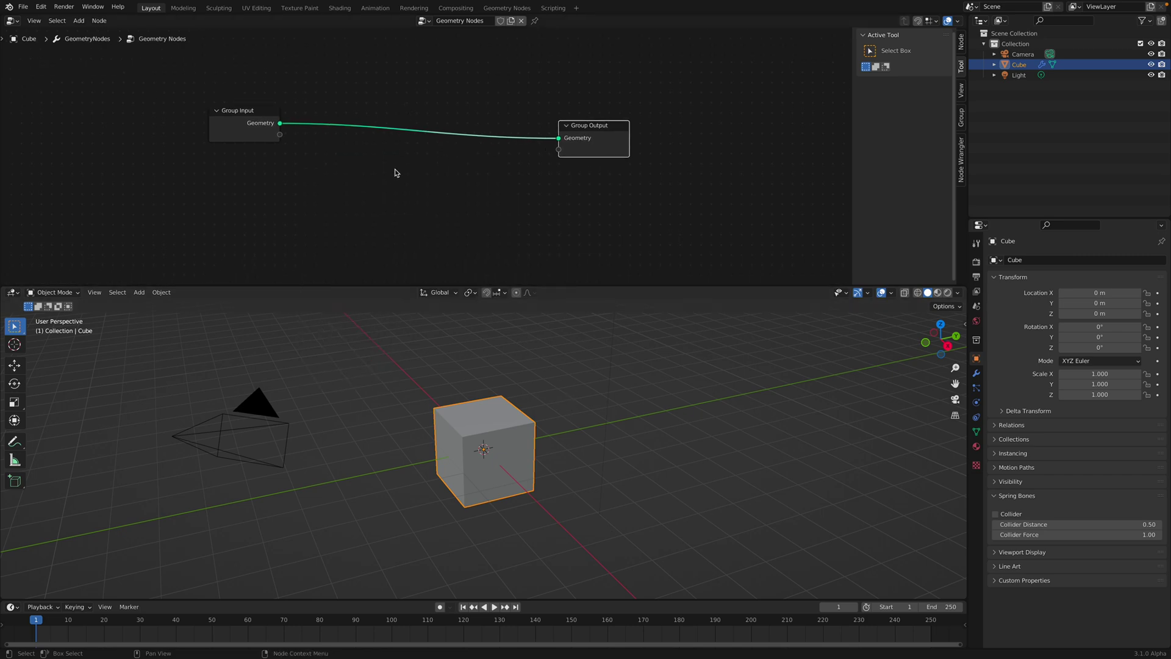
- Add a Grid mesh primitive node and connect its Mesh output to the Group Output geometry, replacing the Group Input link
{"action": "key", "text": "shift+a"}
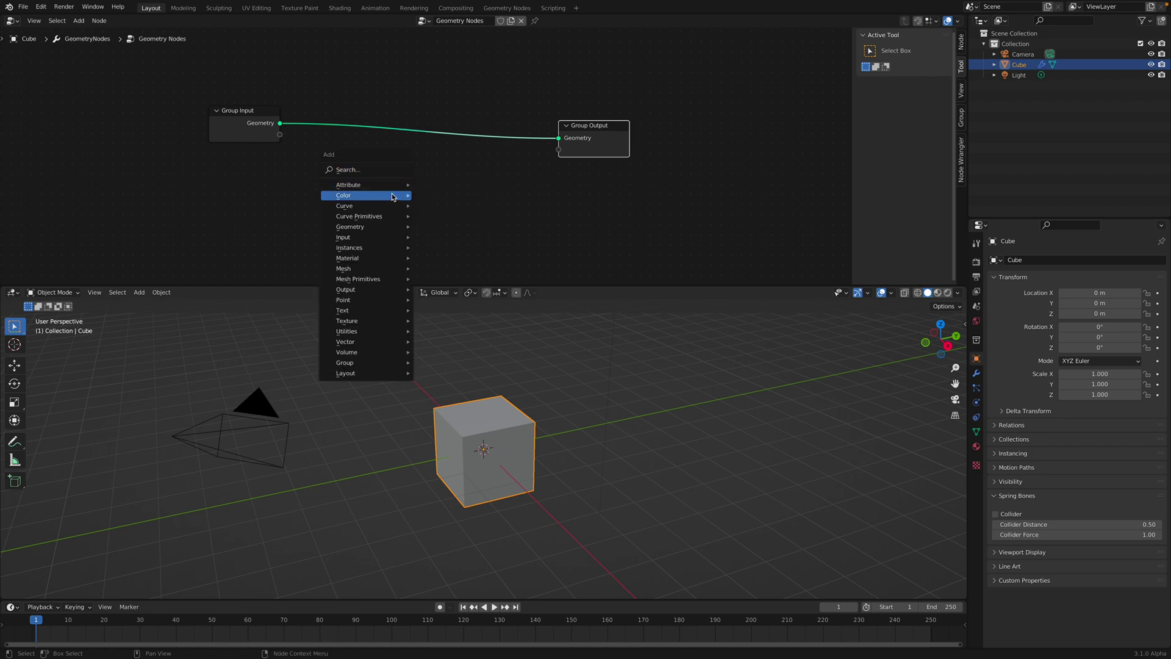
{"action": "mouse_move", "coordinate": [384, 271]}
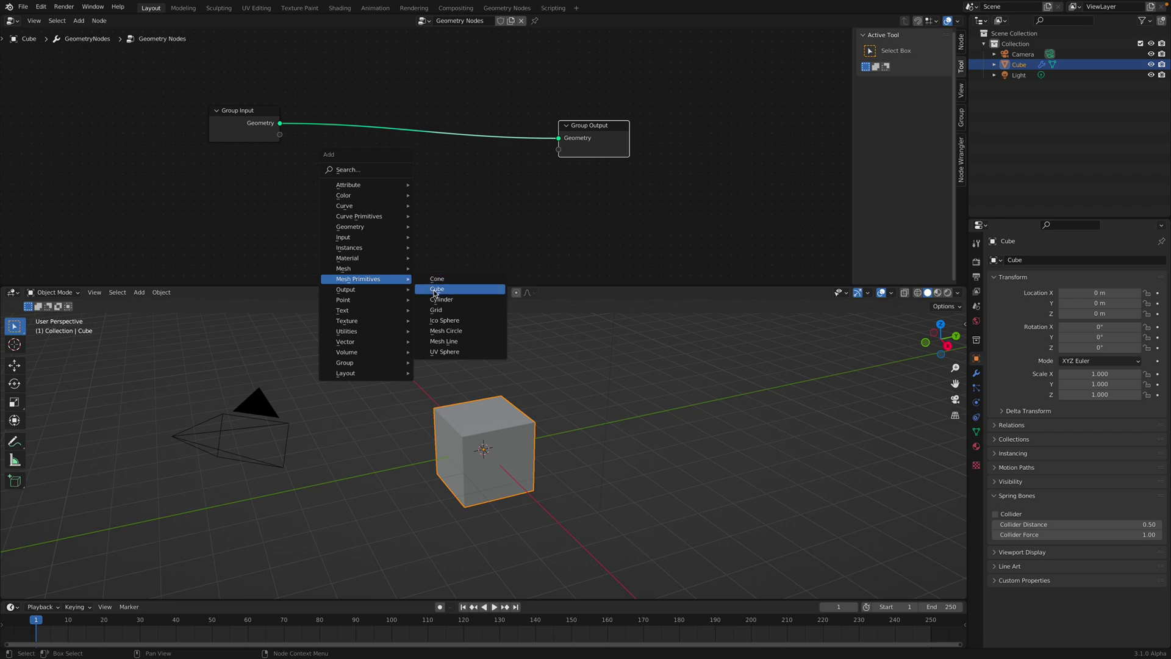
{"action": "left_click", "coordinate": [436, 310]}
{"action": "left_click", "coordinate": [336, 130]}
{"action": "mouse_move", "coordinate": [518, 460]}
{"action": "middle_mouse_down"}
{"action": "mouse_move", "coordinate": [535, 452]}
{"action": "mouse_move", "coordinate": [510, 396]}
{"action": "mouse_move", "coordinate": [522, 480]}
{"action": "middle_mouse_up"}
{"action": "left_click_drag", "start_coordinate": [268, 135], "coordinate": [199, 100]}
{"action": "left_click_drag", "start_coordinate": [416, 172], "coordinate": [559, 138]}
{"action": "left_click_drag", "start_coordinate": [579, 127], "coordinate": [591, 118]}
{"action": "left_click_drag", "start_coordinate": [375, 164], "coordinate": [329, 134]}
{"action": "scroll", "coordinate": [506, 378], "scroll_direction": "up", "scroll_amount": 7}
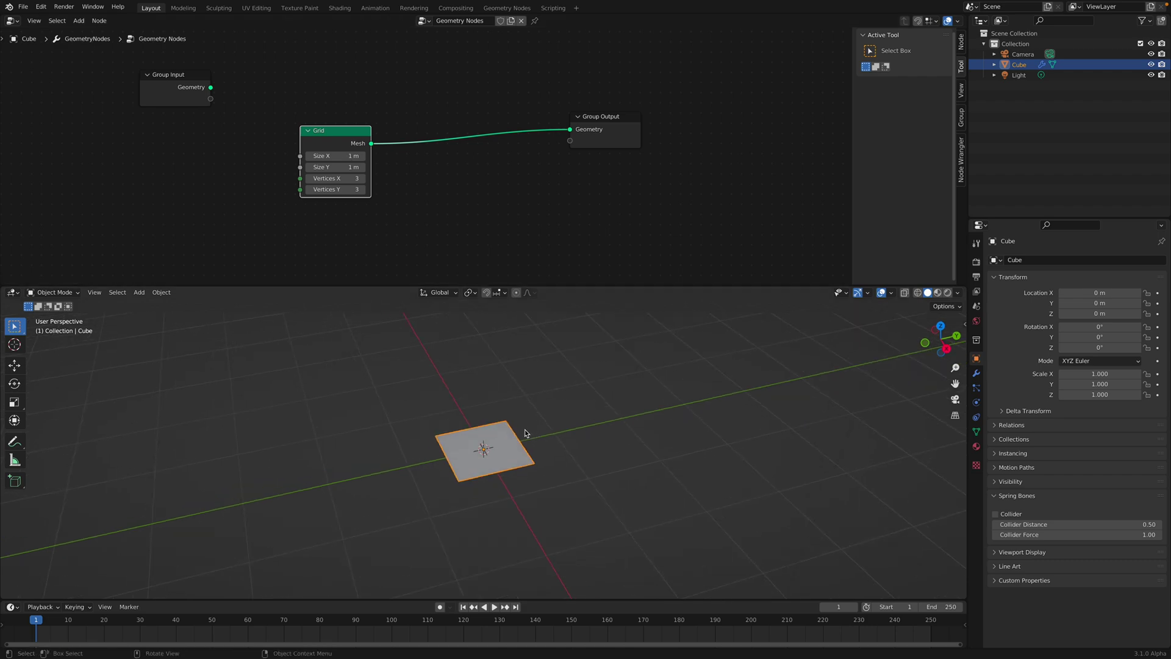
- Set both Vertices X and Vertices Y of the Grid node to 12
{"action": "left_click_drag", "start_coordinate": [342, 178], "coordinate": [351, 187]}
{"action": "type", "text": "12"}
{"action": "key", "text": "Return"}
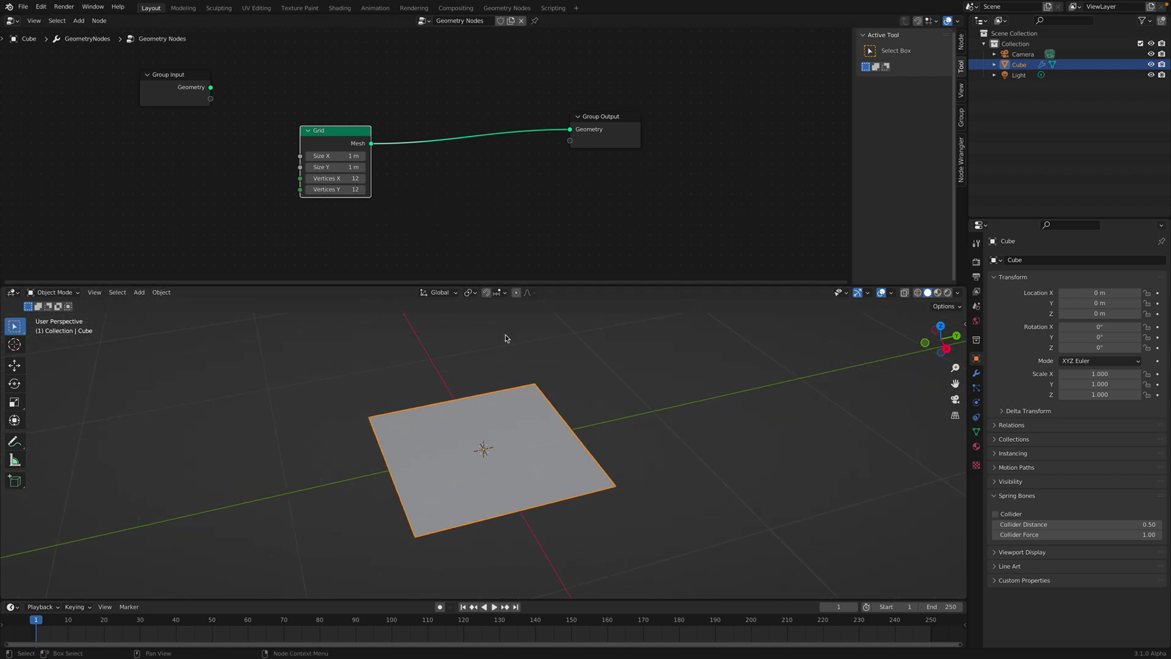
- Turn on the Wireframe overlay in the 3D viewport and deselect the grid object
{"action": "middle_click_drag", "start_coordinate": [505, 338], "coordinate": [614, 428]}
{"action": "left_click", "coordinate": [958, 293]}
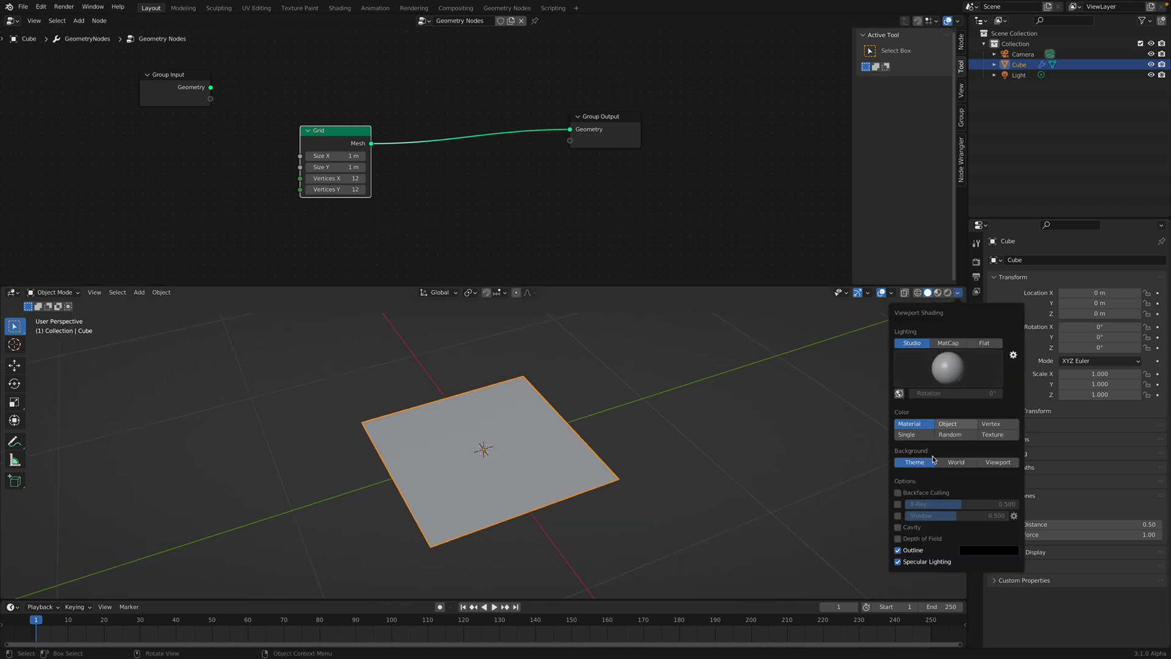
{"action": "left_click", "coordinate": [891, 293]}
{"action": "left_click", "coordinate": [826, 470]}
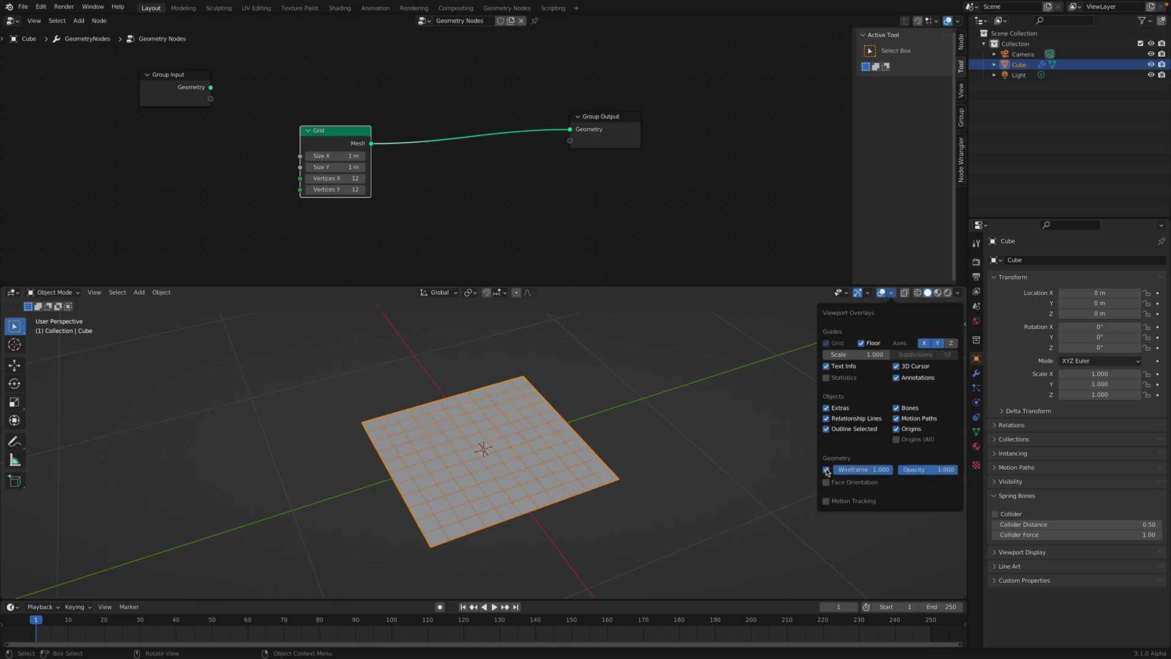
{"action": "middle_click_drag", "start_coordinate": [618, 383], "coordinate": [616, 390]}
{"action": "left_click", "coordinate": [617, 391]}
{"action": "middle_click_drag", "start_coordinate": [613, 455], "coordinate": [591, 414]}
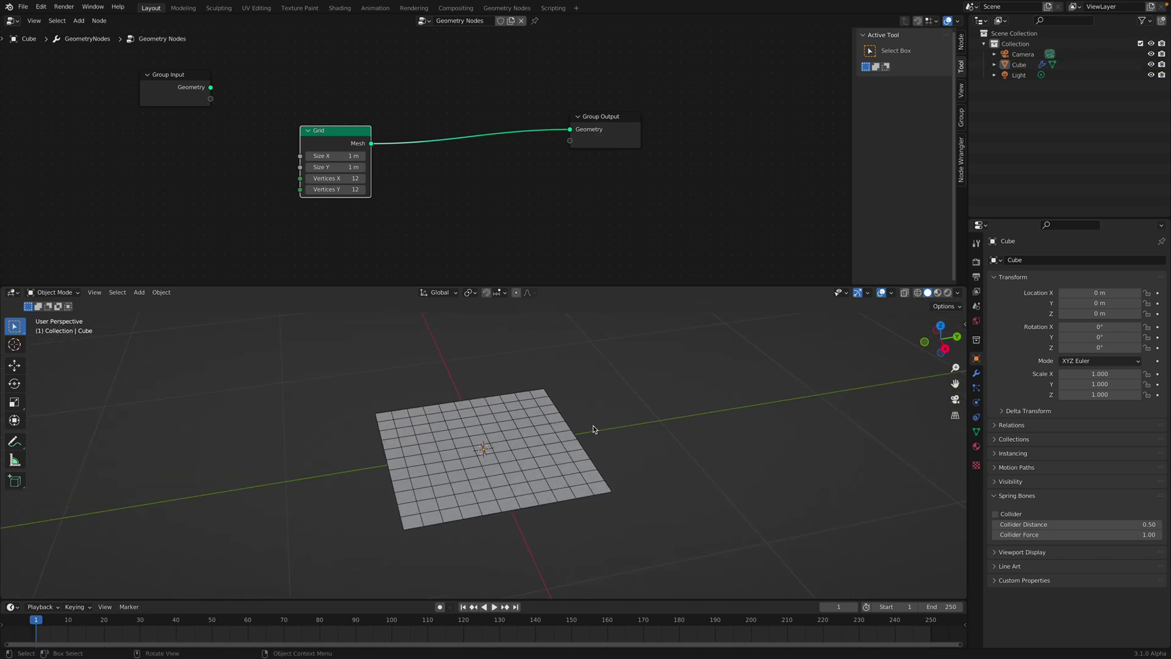
- Save the file as demo_001.blend in the current folder
{"action": "key", "text": "super+s"}
{"action": "left_click", "coordinate": [354, 612]}
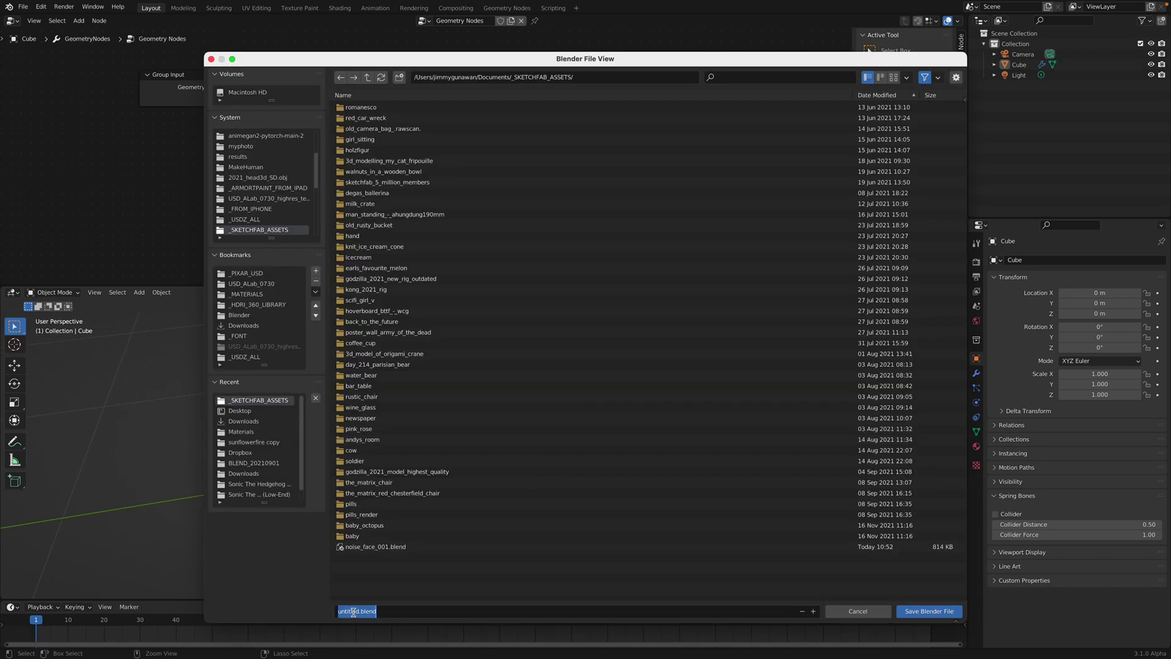
{"action": "type", "text": "demo_001"}
{"action": "left_click", "coordinate": [925, 611]}
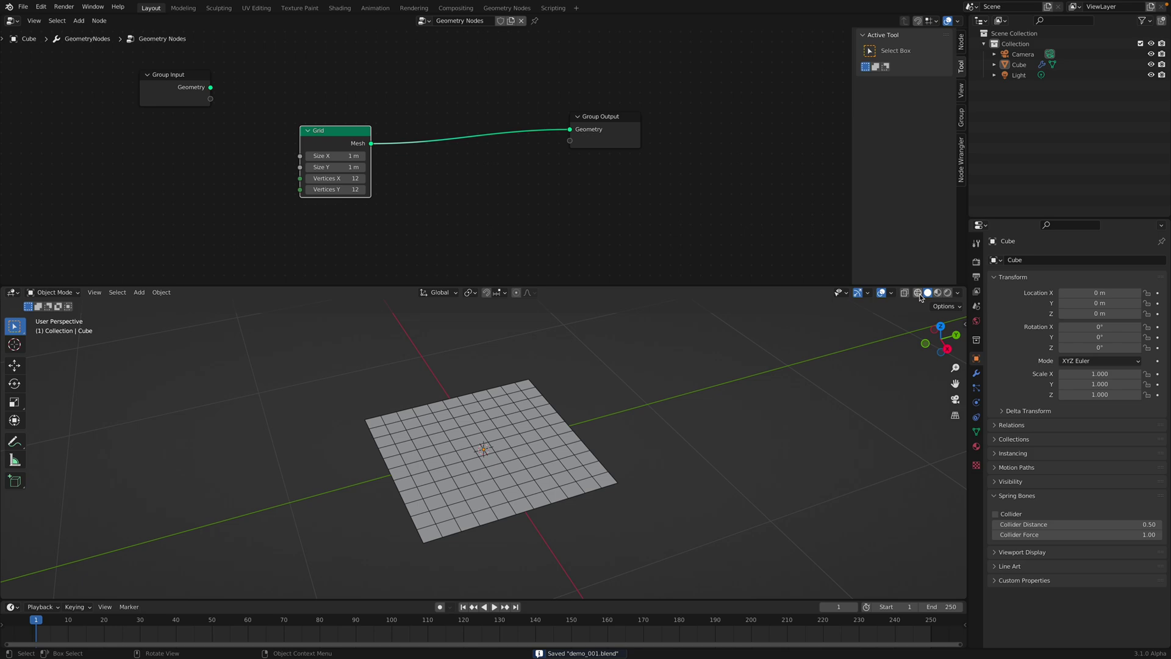
- Turn on the Face Orientation overlay in the 3D viewport
{"action": "left_click", "coordinate": [958, 294]}
{"action": "left_click", "coordinate": [892, 292]}
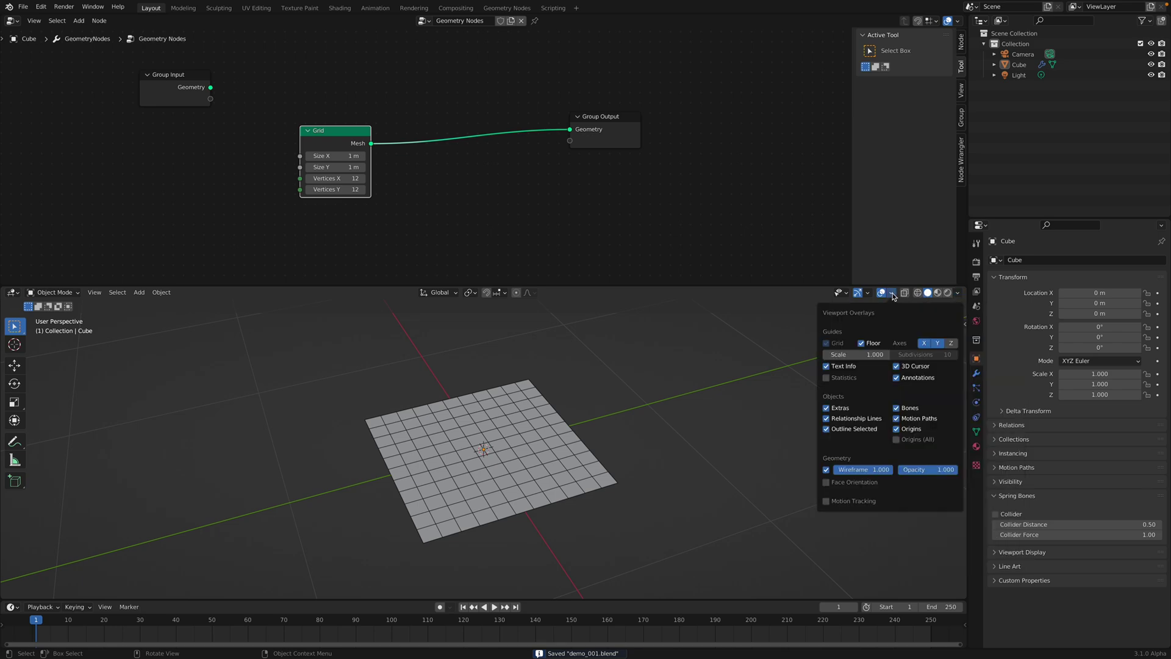
{"action": "left_click", "coordinate": [828, 483]}
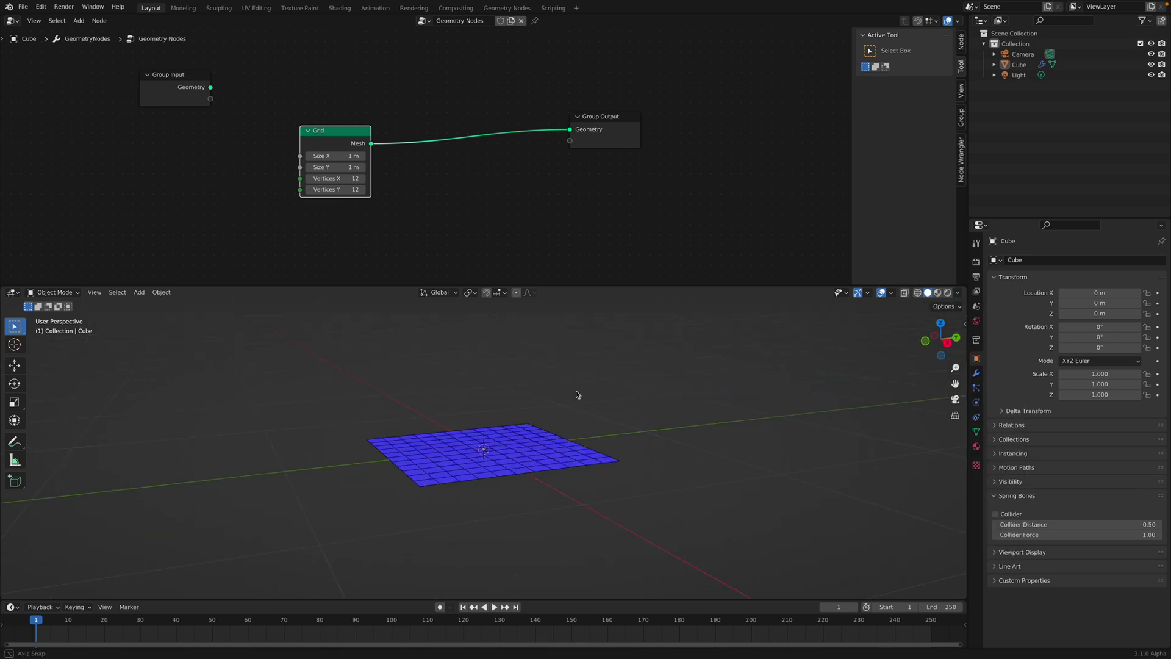
- Insert a Flip Faces node on the link between the Grid and Group Output nodes
{"action": "middle_click_drag", "start_coordinate": [435, 141], "coordinate": [409, 134]}
{"action": "left_click_drag", "start_coordinate": [573, 116], "coordinate": [604, 138]}
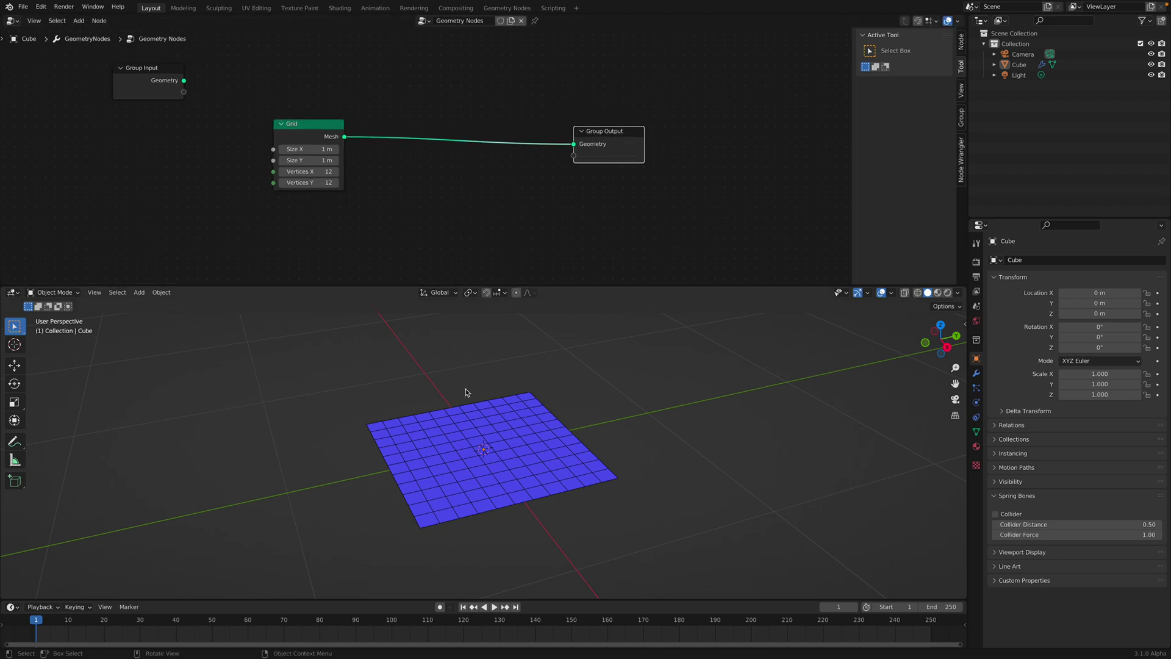
{"action": "key", "text": "shift+a"}
{"action": "mouse_move", "coordinate": [417, 195]}
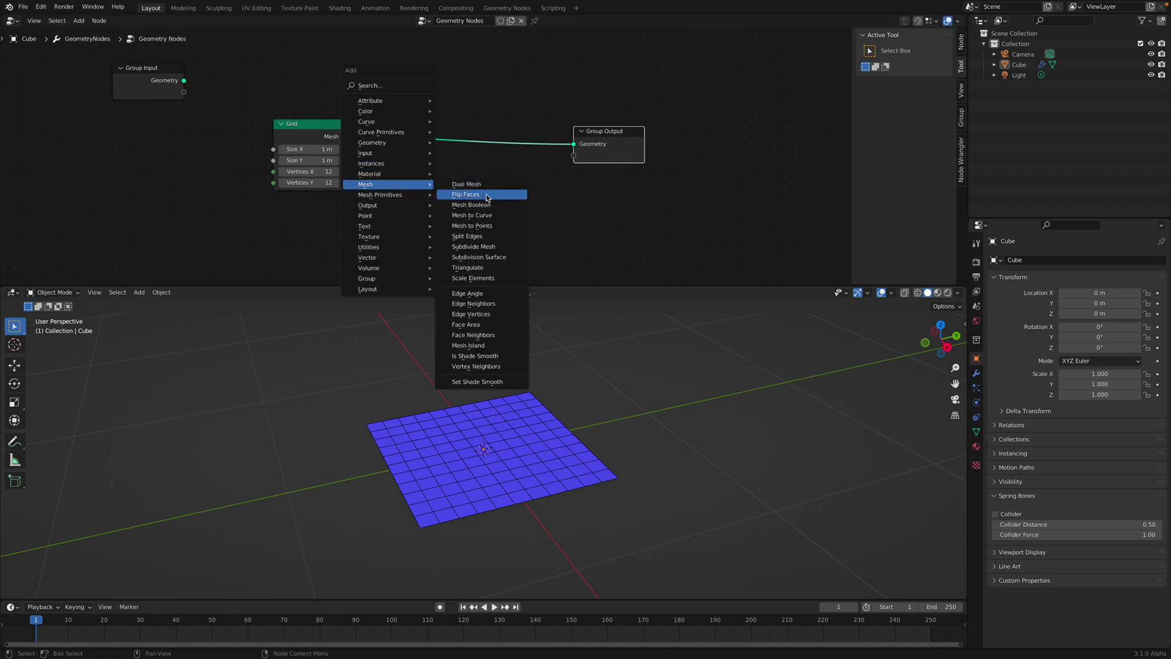
{"action": "left_click", "coordinate": [482, 194]}
{"action": "left_click", "coordinate": [438, 130]}
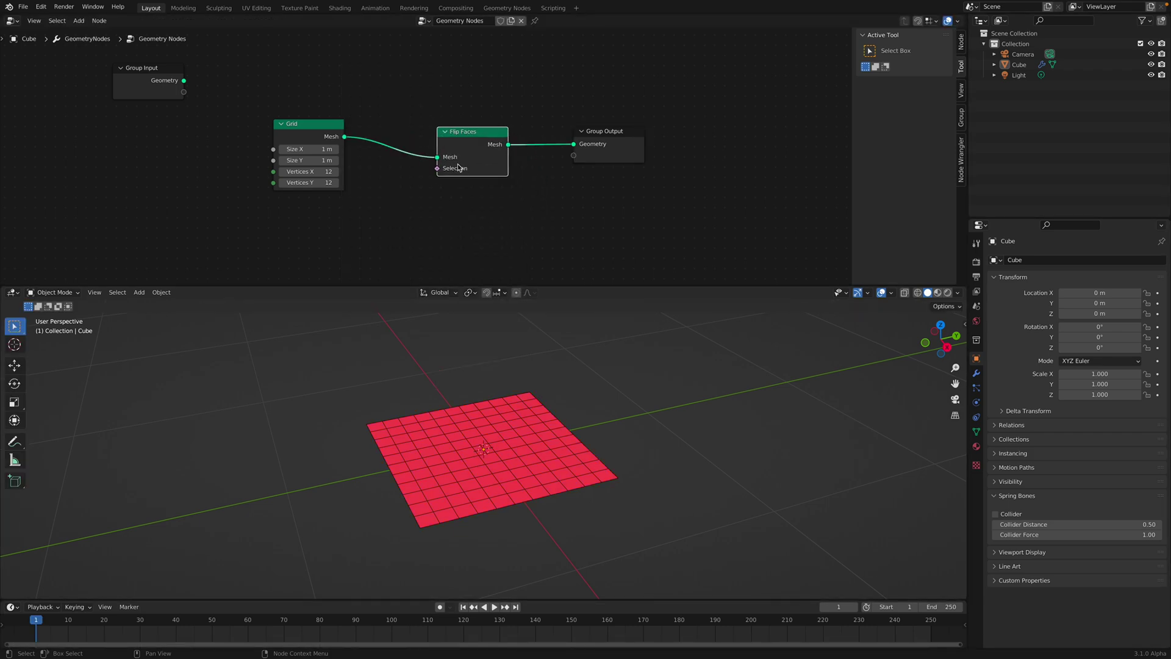
- Space out the Grid, Flip Faces and Group Output nodes and save the file
{"action": "middle_click_drag", "start_coordinate": [519, 372], "coordinate": [516, 382]}
{"action": "middle_click_drag", "start_coordinate": [537, 438], "coordinate": [526, 459]}
{"action": "left_click_drag", "start_coordinate": [467, 127], "coordinate": [475, 114]}
{"action": "left_click_drag", "start_coordinate": [589, 144], "coordinate": [616, 149]}
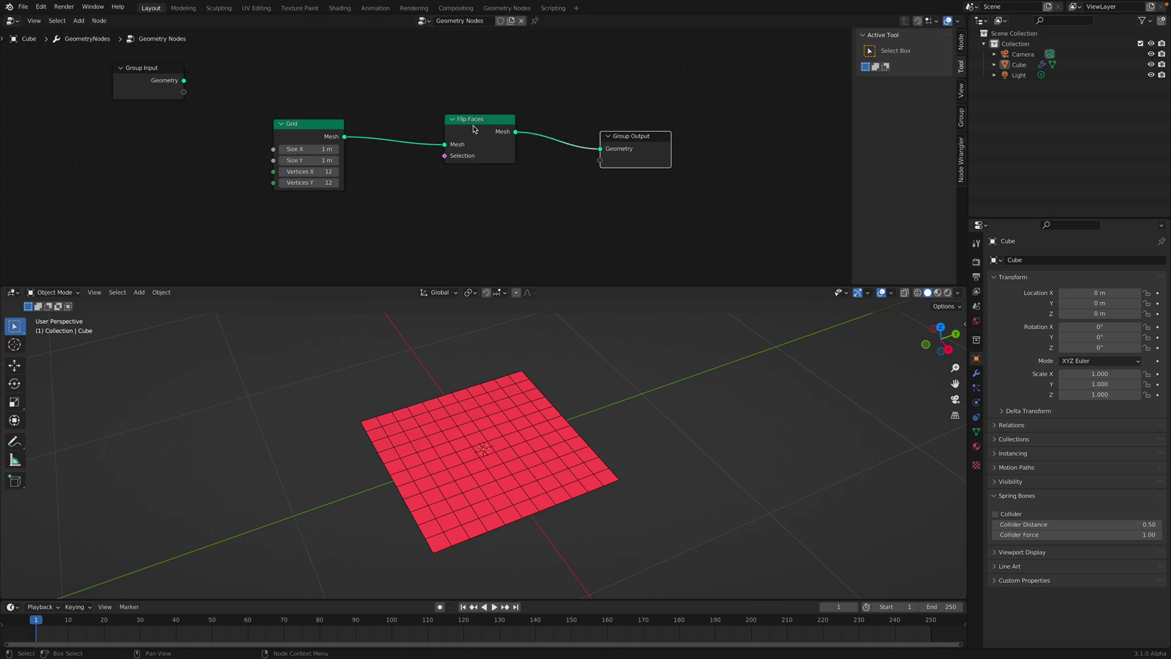
{"action": "left_click_drag", "start_coordinate": [482, 122], "coordinate": [486, 112]}
{"action": "left_click_drag", "start_coordinate": [342, 126], "coordinate": [325, 100]}
{"action": "key", "text": "ctrl+s"}
- Add a Random Value node below the link between the Grid and Flip Faces nodes
{"action": "key", "text": "shift+a"}
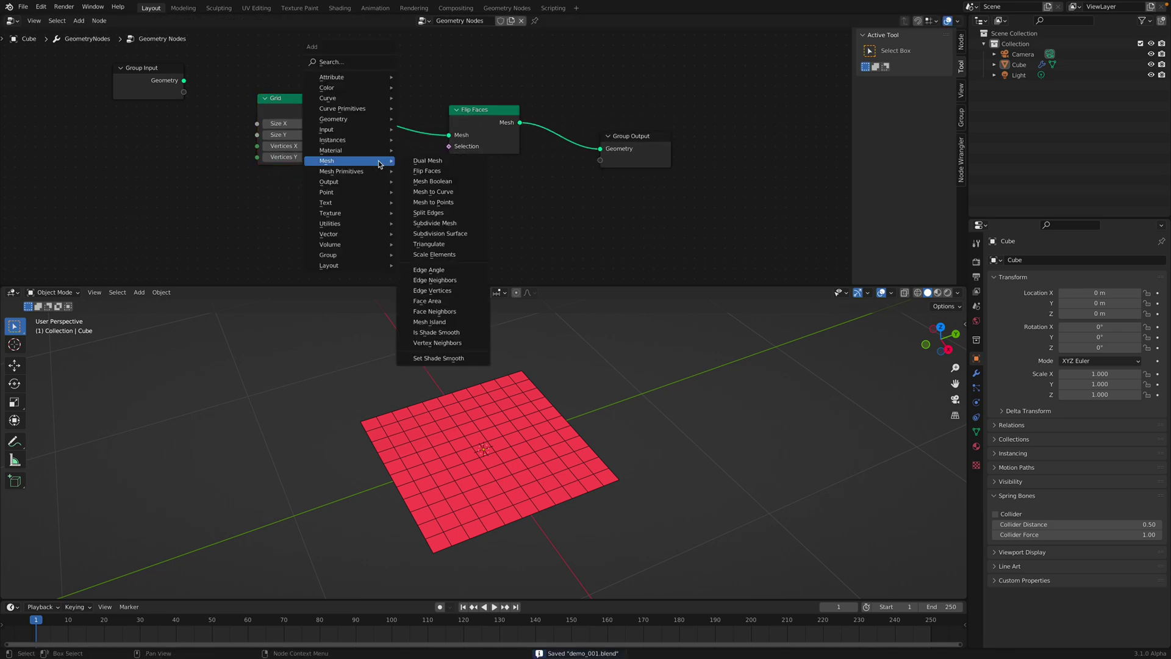
{"action": "left_click", "coordinate": [361, 61]}
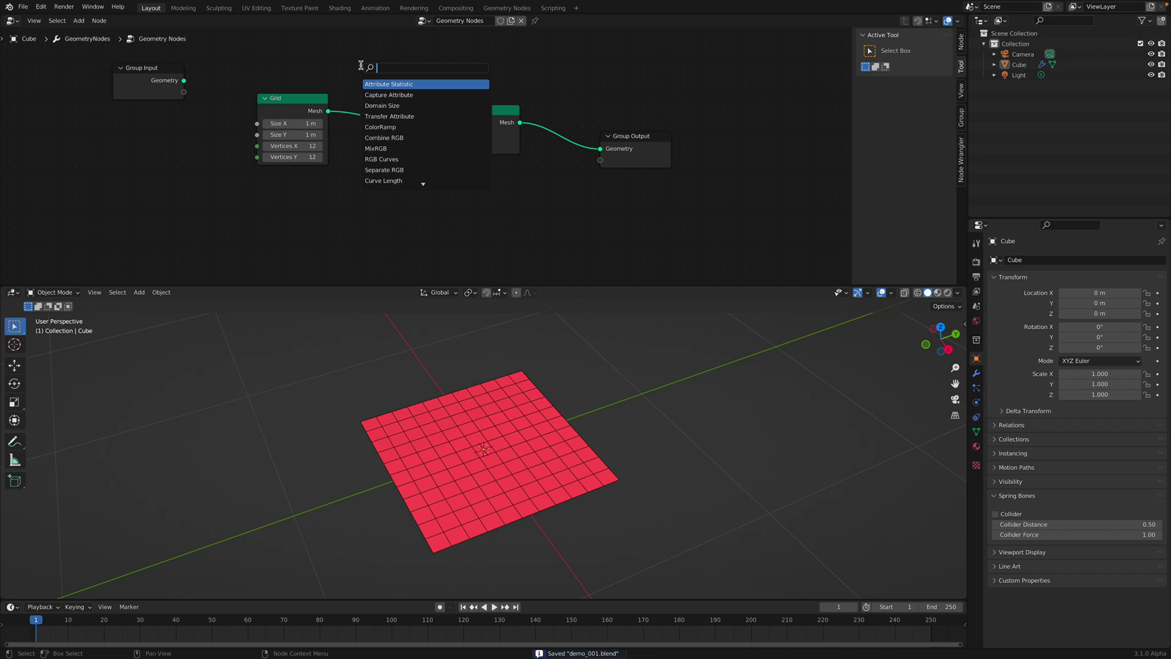
{"action": "type", "text": "random"}
{"action": "key", "text": "Return"}
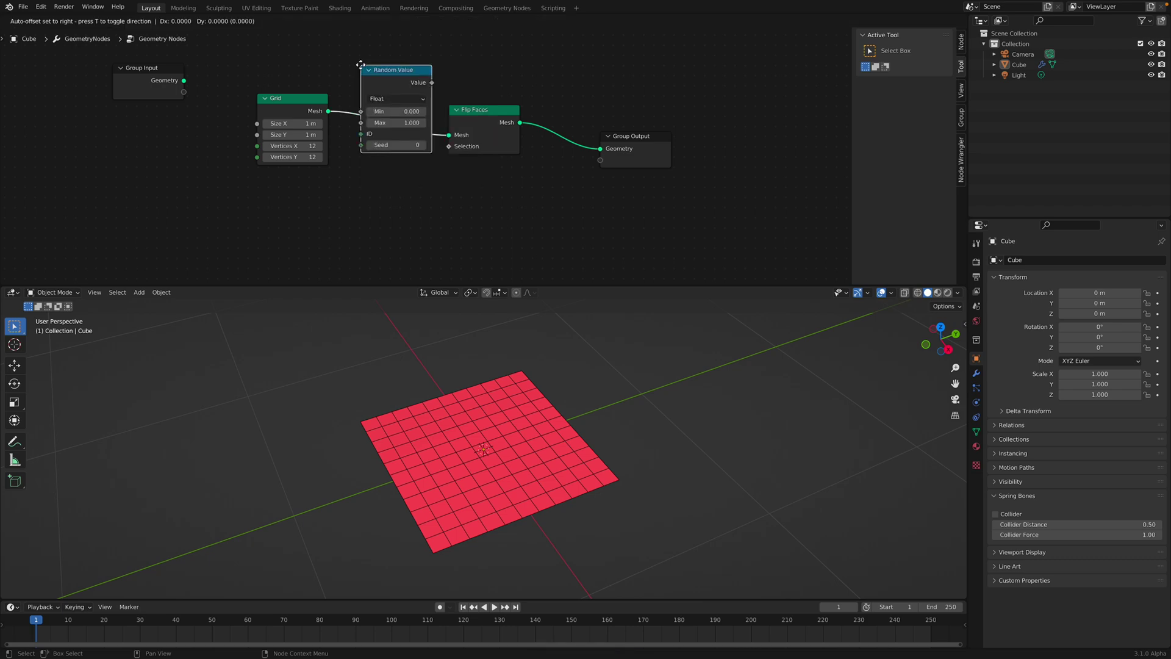
{"action": "left_click", "coordinate": [374, 154]}
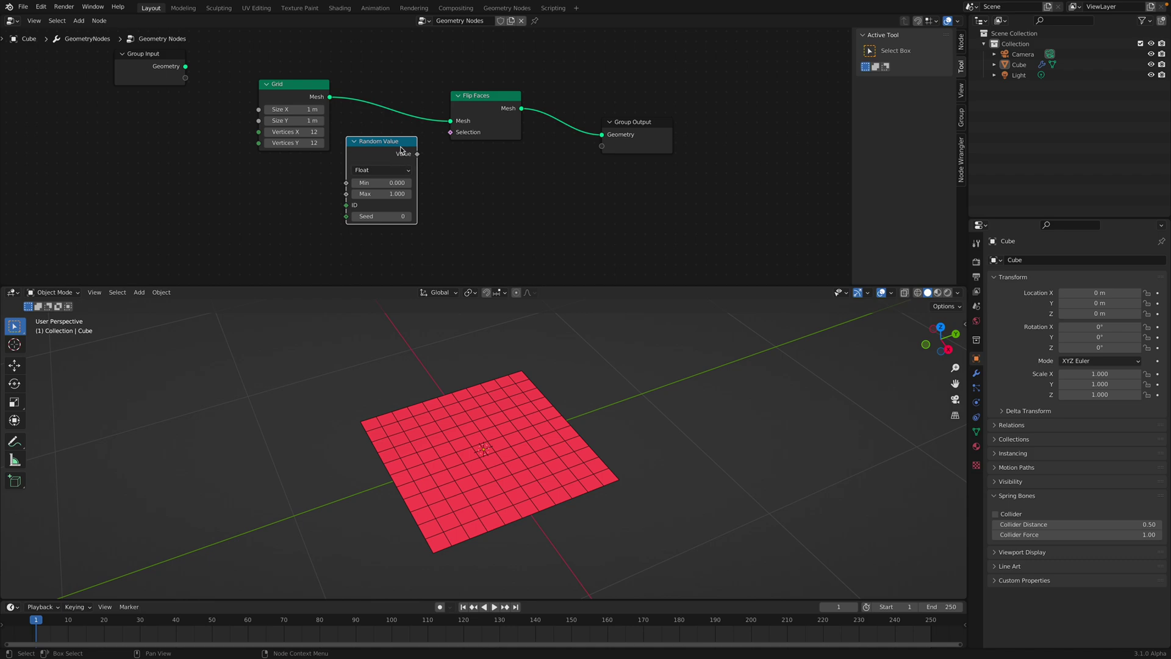
- Set the Random Value node to Integer with a Max of 1 and save the file
{"action": "left_click_drag", "start_coordinate": [482, 115], "coordinate": [487, 113]}
{"action": "left_click", "coordinate": [381, 169]}
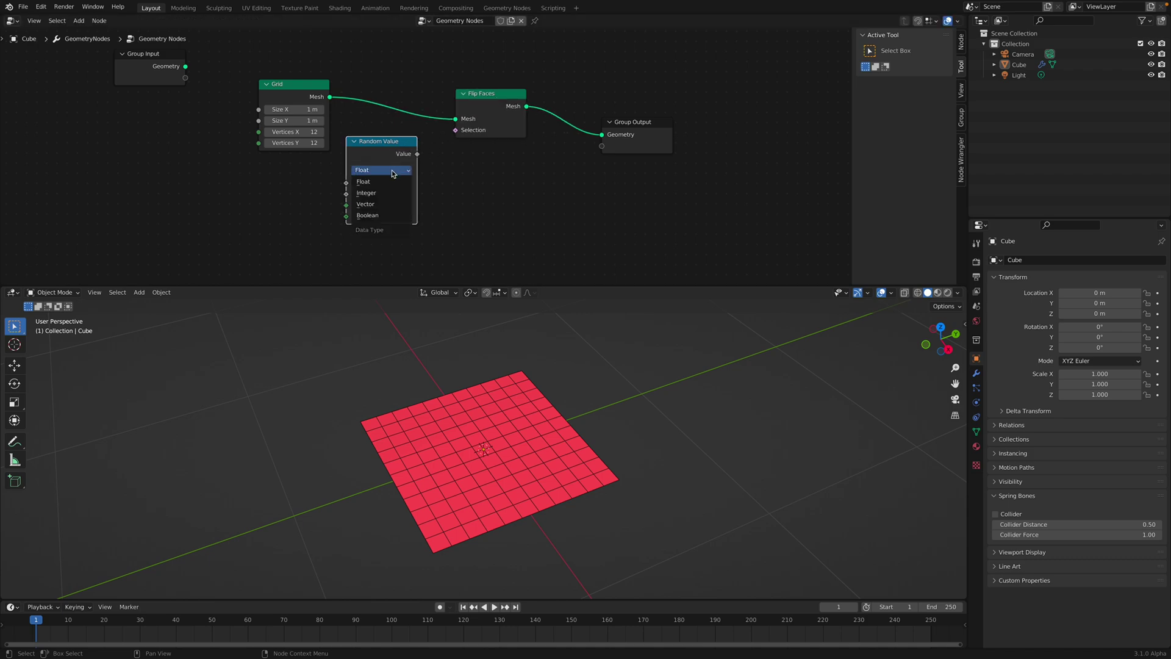
{"action": "left_click", "coordinate": [388, 194]}
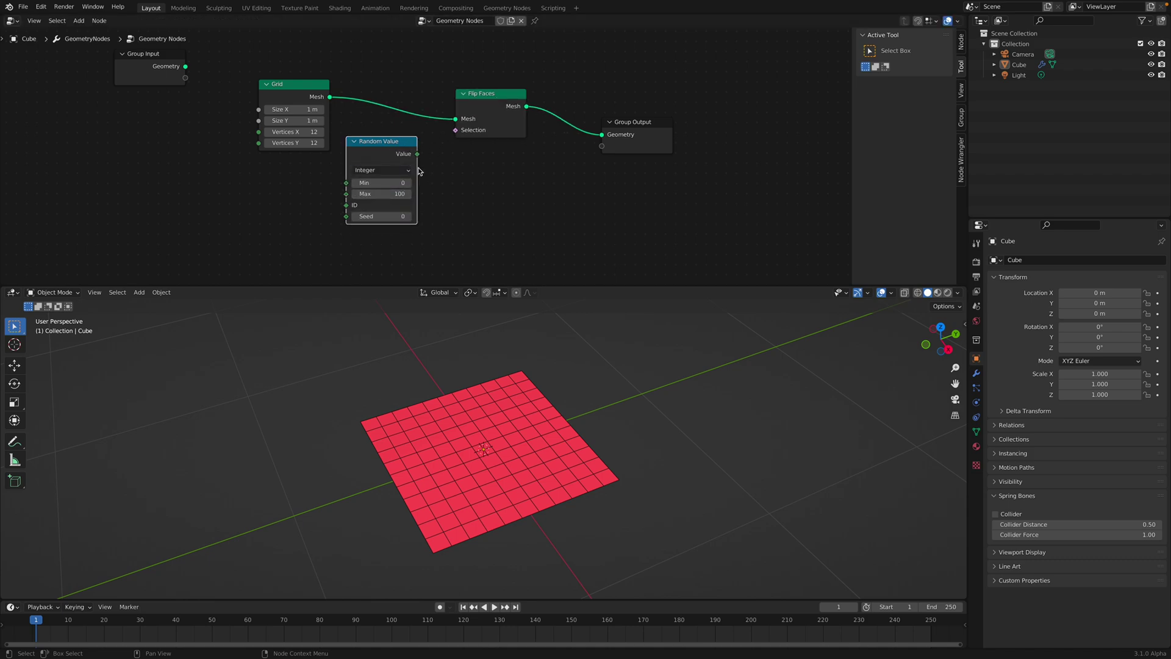
{"action": "left_click", "coordinate": [390, 194]}
{"action": "key", "text": "Return"}
{"action": "key", "text": "ctrl+s"}
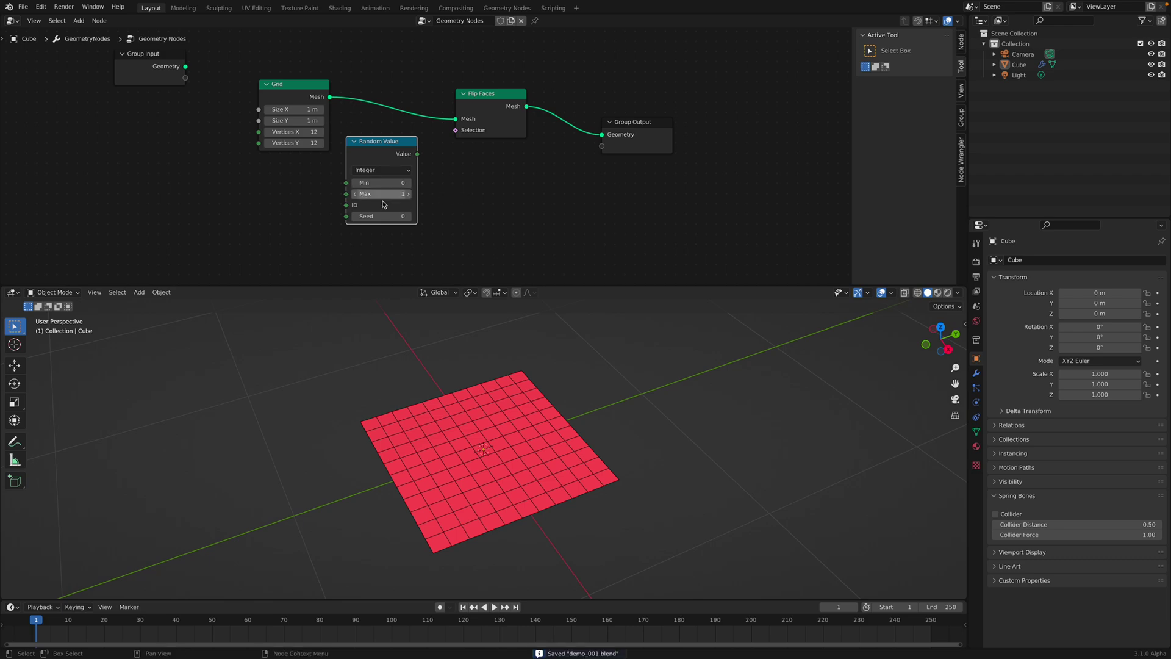
- Connect the Random Value output to the Selection input of the Flip Faces node
{"action": "scroll", "coordinate": [390, 188], "scroll_direction": "up", "scroll_amount": 1}
{"action": "left_click_drag", "start_coordinate": [417, 154], "coordinate": [458, 128]}
{"action": "left_click_drag", "start_coordinate": [492, 110], "coordinate": [508, 107]}
{"action": "middle_click_drag", "start_coordinate": [586, 372], "coordinate": [524, 417]}
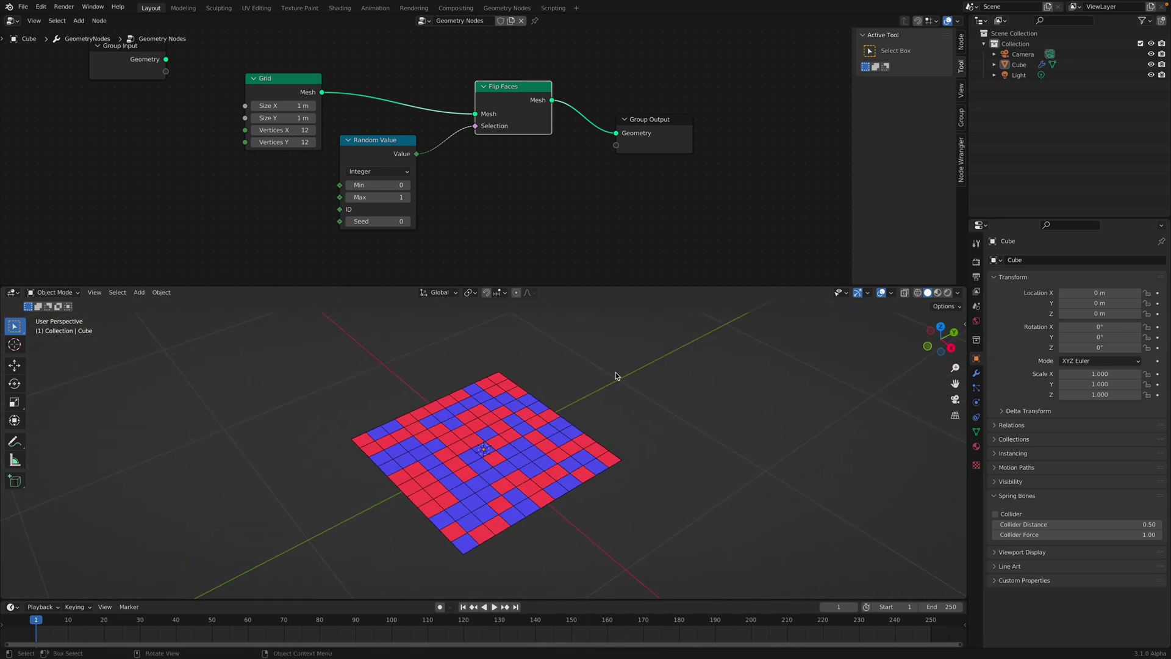
- Split the 3D viewport into two side-by-side areas and save the file
{"action": "left_click_drag", "start_coordinate": [962, 289], "coordinate": [649, 342]}
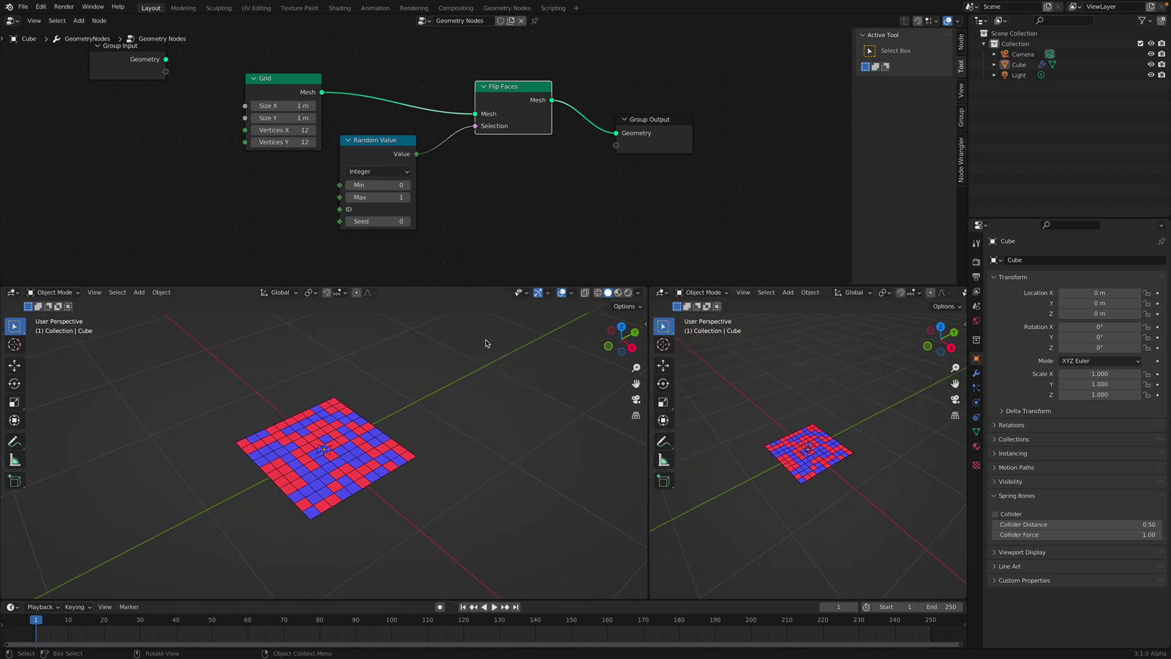
{"action": "key", "text": "ctrl+s"}
{"action": "left_click_drag", "start_coordinate": [389, 152], "coordinate": [391, 154]}
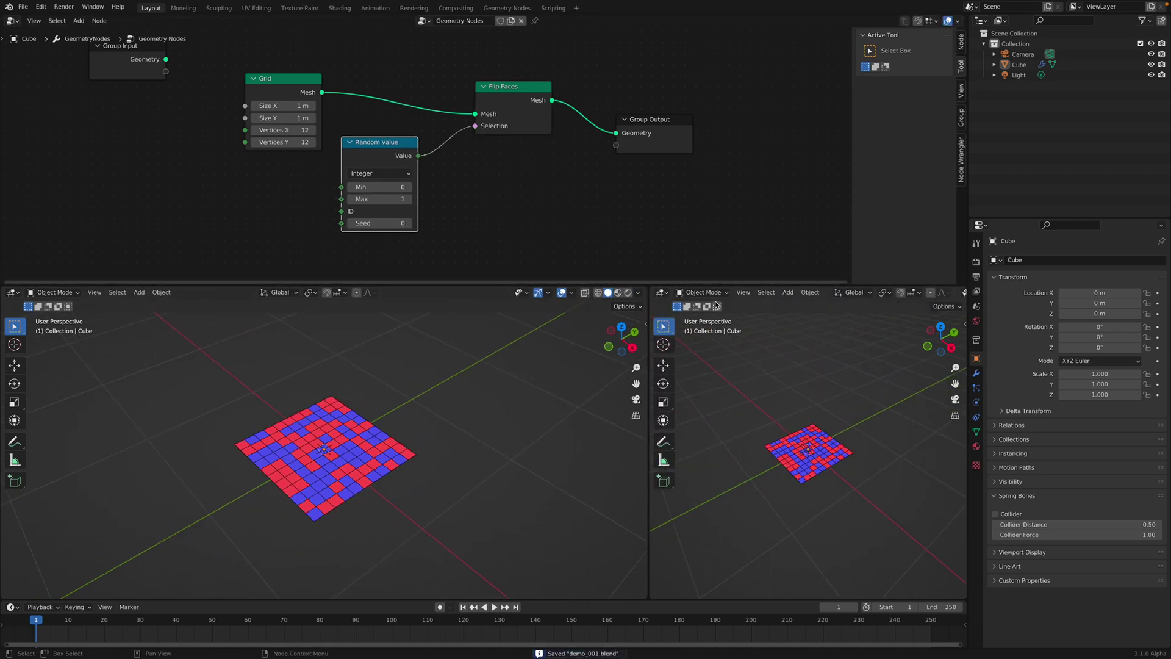
- Switch the newly split viewport area to the Spreadsheet editor and widen it
{"action": "left_click", "coordinate": [702, 293]}
{"action": "left_click", "coordinate": [661, 293]}
{"action": "left_click", "coordinate": [661, 293]}
{"action": "left_click", "coordinate": [961, 373]}
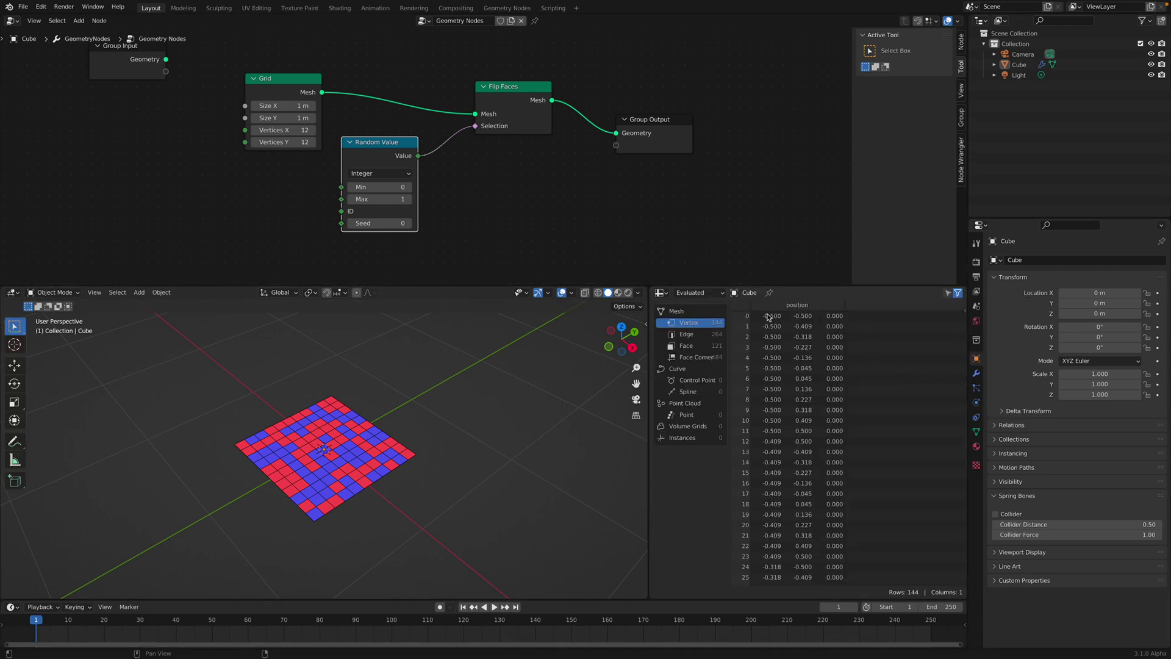
{"action": "left_click_drag", "start_coordinate": [649, 327], "coordinate": [597, 326]}
{"action": "left_click", "coordinate": [582, 208]}
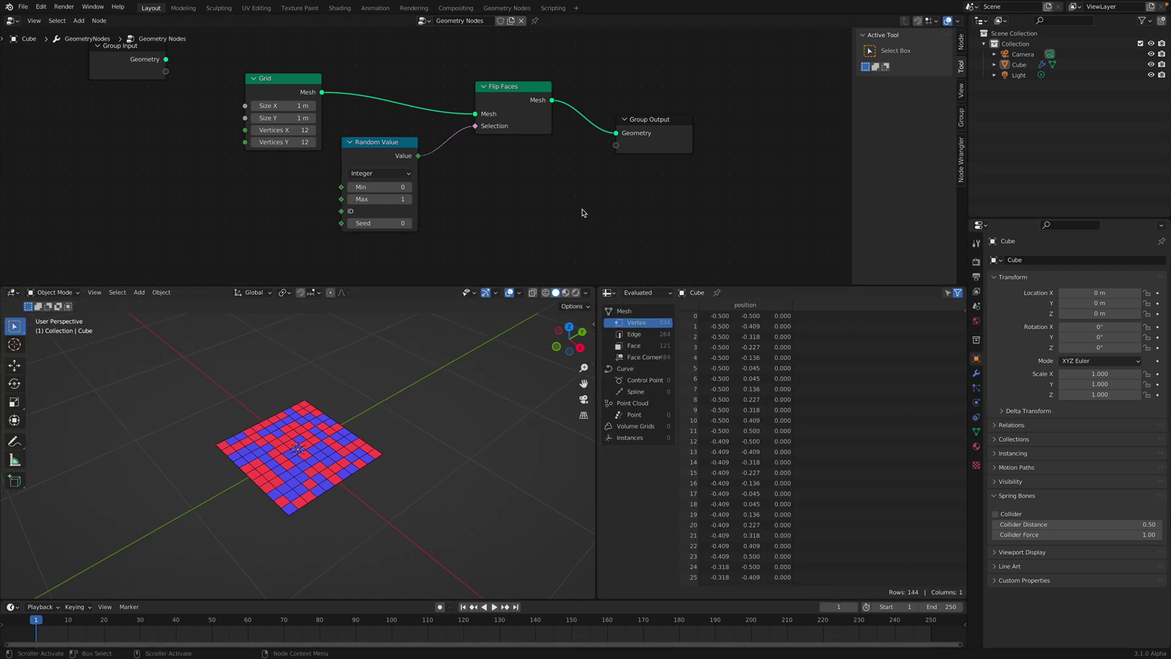
- Save the file and add a Viewer node fed by the Random Value output and the Grid mesh as its geometry, spacing out the nodes
{"action": "key", "text": "ctrl+s"}
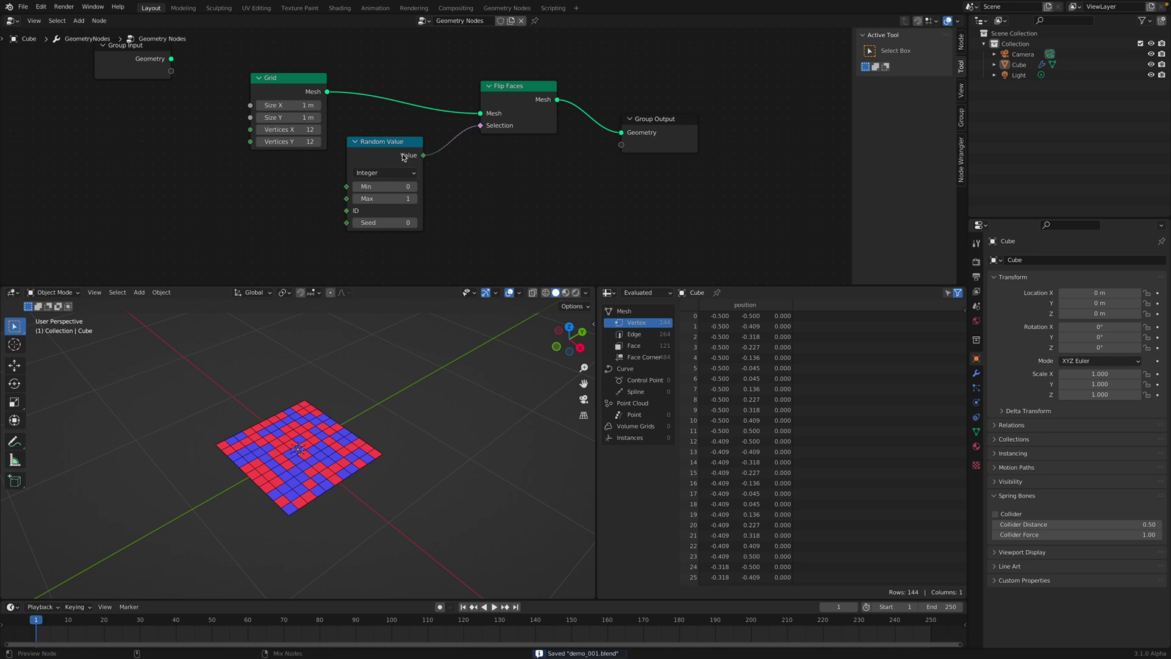
{"action": "left_click", "coordinate": [401, 155], "text": "ctrl+shift"}
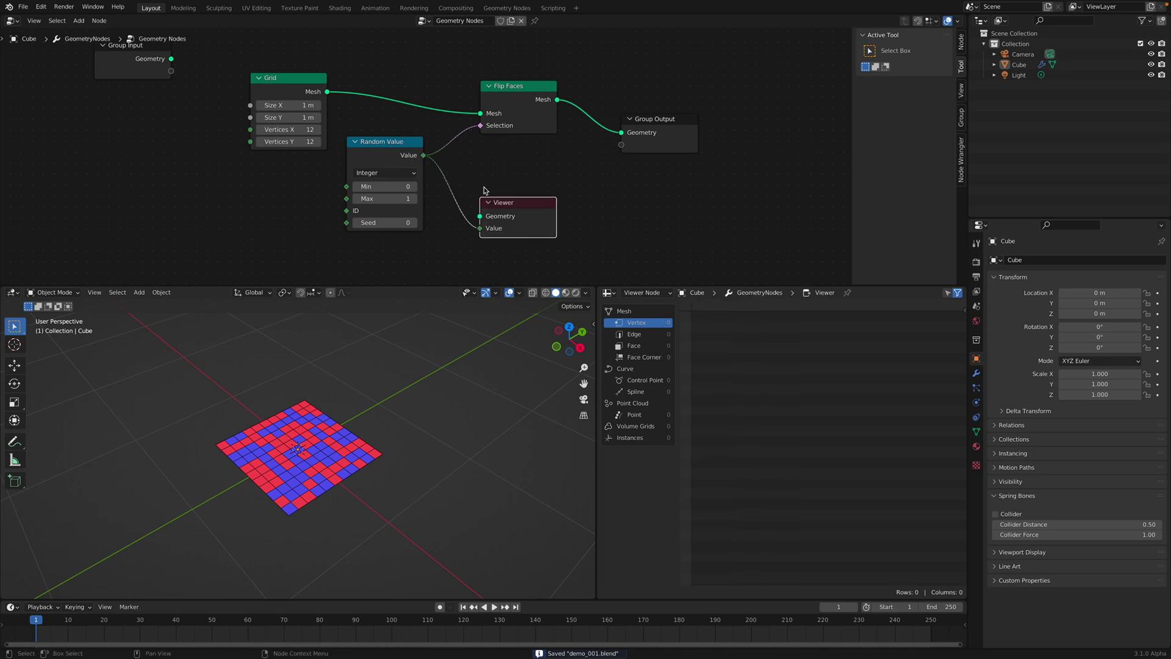
{"action": "left_click", "coordinate": [498, 172]}
{"action": "left_click_drag", "start_coordinate": [512, 202], "coordinate": [520, 171]}
{"action": "left_click_drag", "start_coordinate": [520, 96], "coordinate": [511, 96]}
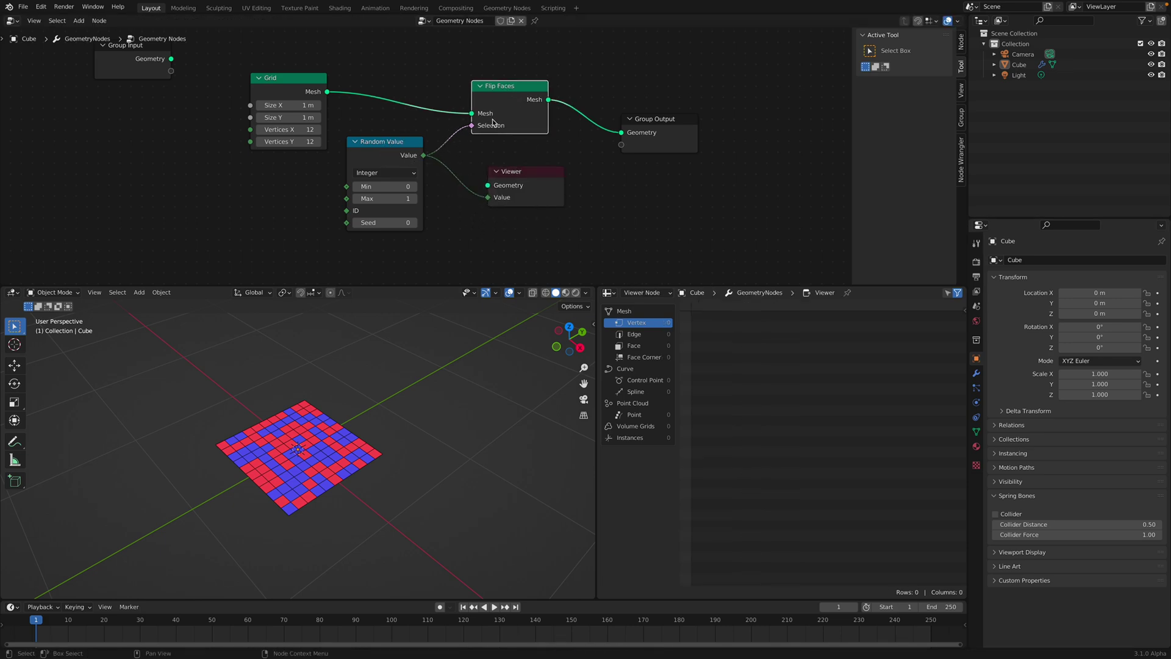
{"action": "left_click_drag", "start_coordinate": [327, 92], "coordinate": [488, 185]}
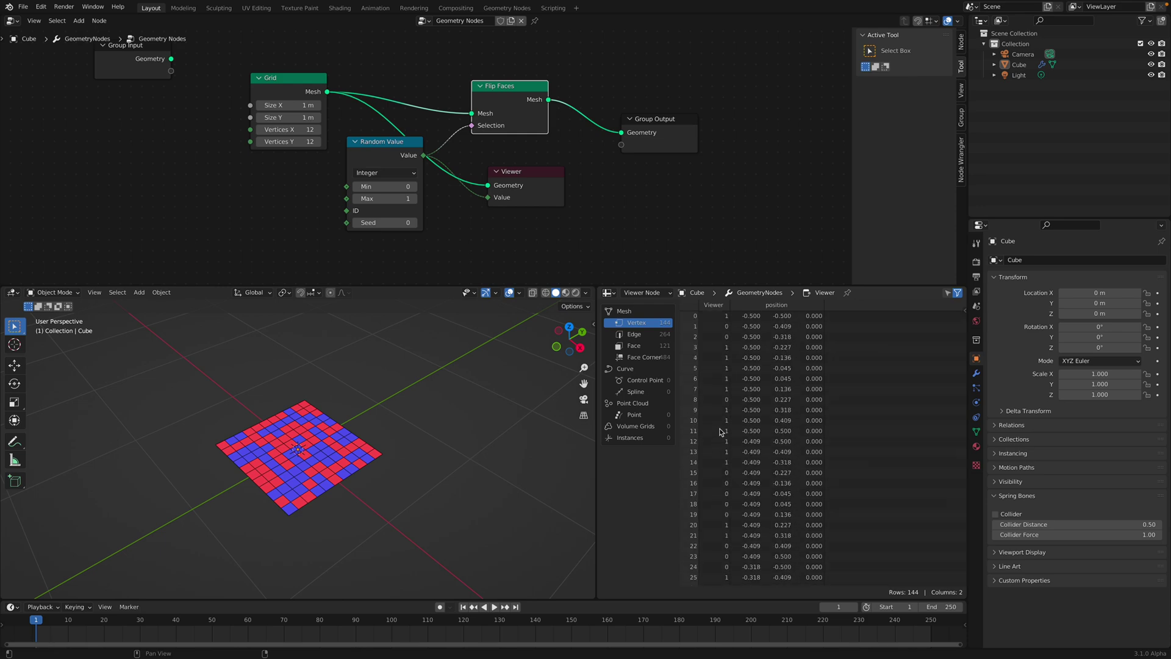
- Show the Face domain in the spreadsheet, look through the Viewer values per face, and save the file
{"action": "left_click", "coordinate": [637, 345]}
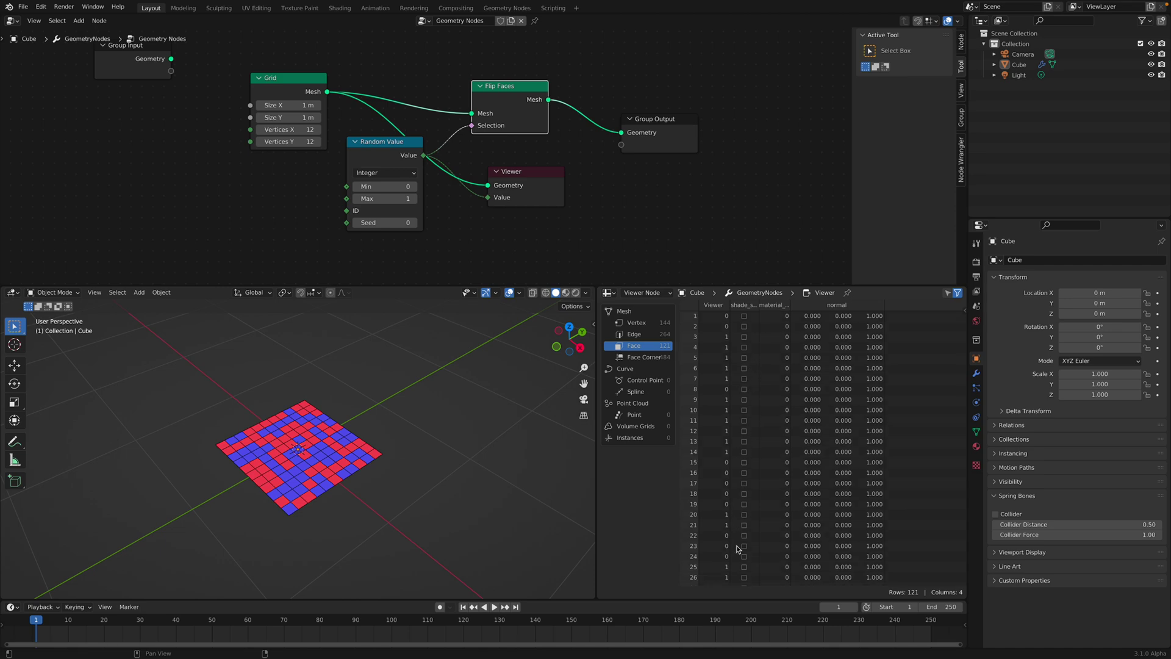
{"action": "scroll", "coordinate": [738, 548], "scroll_direction": "down", "scroll_amount": 5}
{"action": "scroll", "coordinate": [421, 430], "scroll_direction": "up", "scroll_amount": 4}
{"action": "key", "text": "ctrl+s"}
- Select the grid object and add a Solidify modifier with a thickness of 0.17 m
{"action": "left_click", "coordinate": [387, 415]}
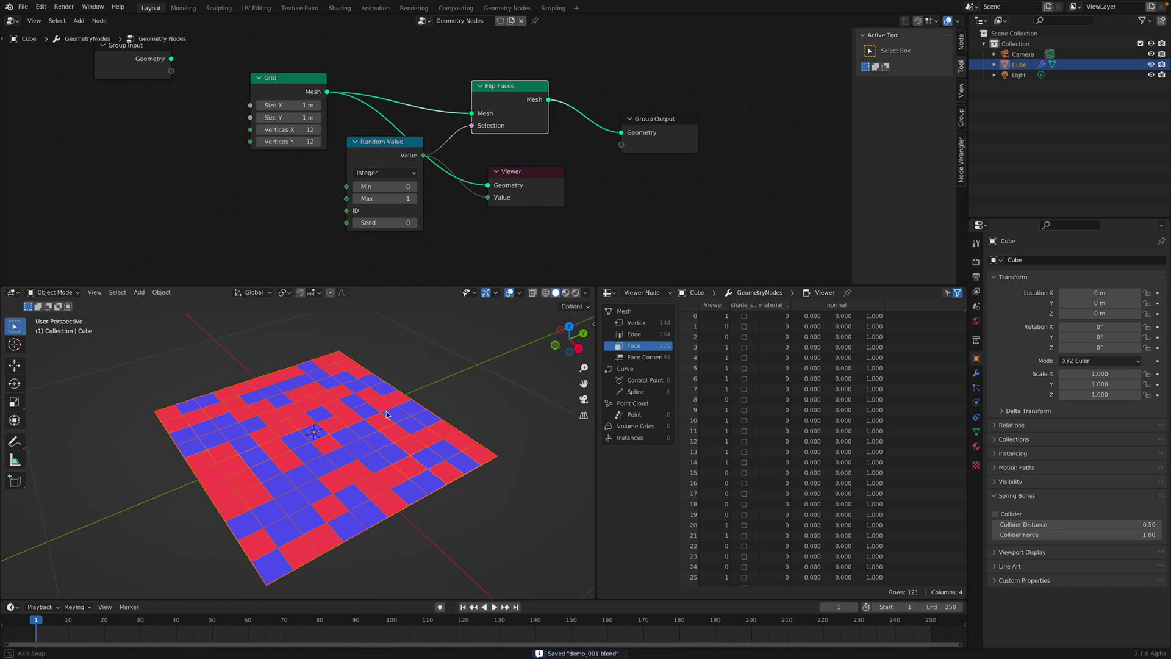
{"action": "scroll", "coordinate": [386, 415], "scroll_direction": "down", "scroll_amount": 3}
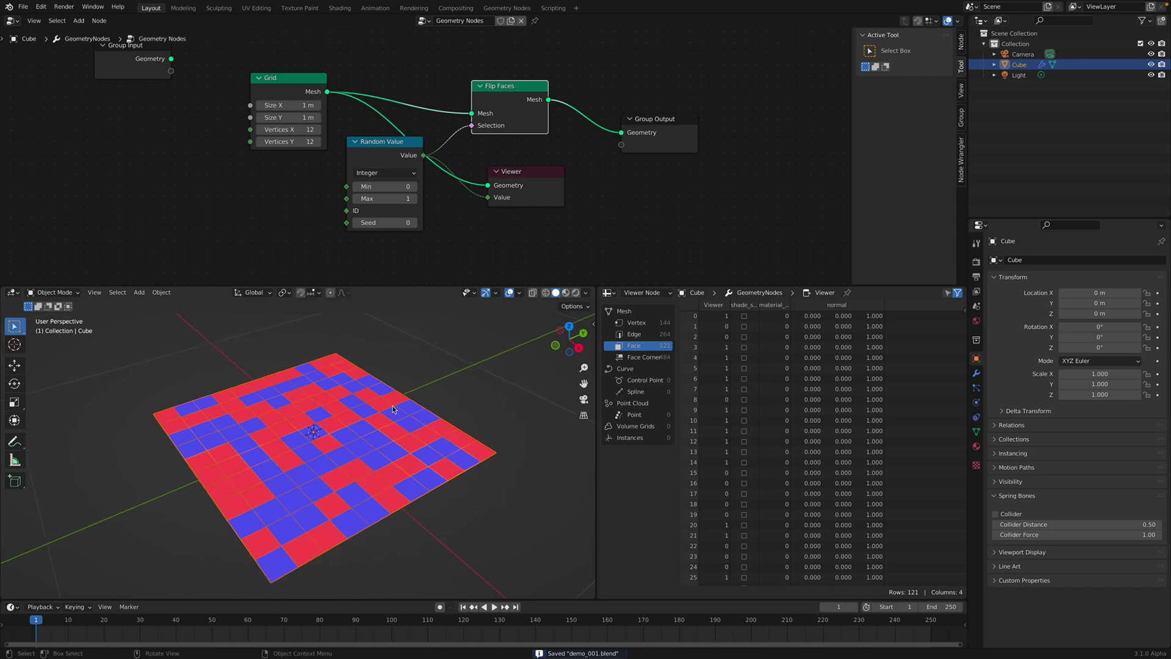
{"action": "left_click", "coordinate": [976, 373]}
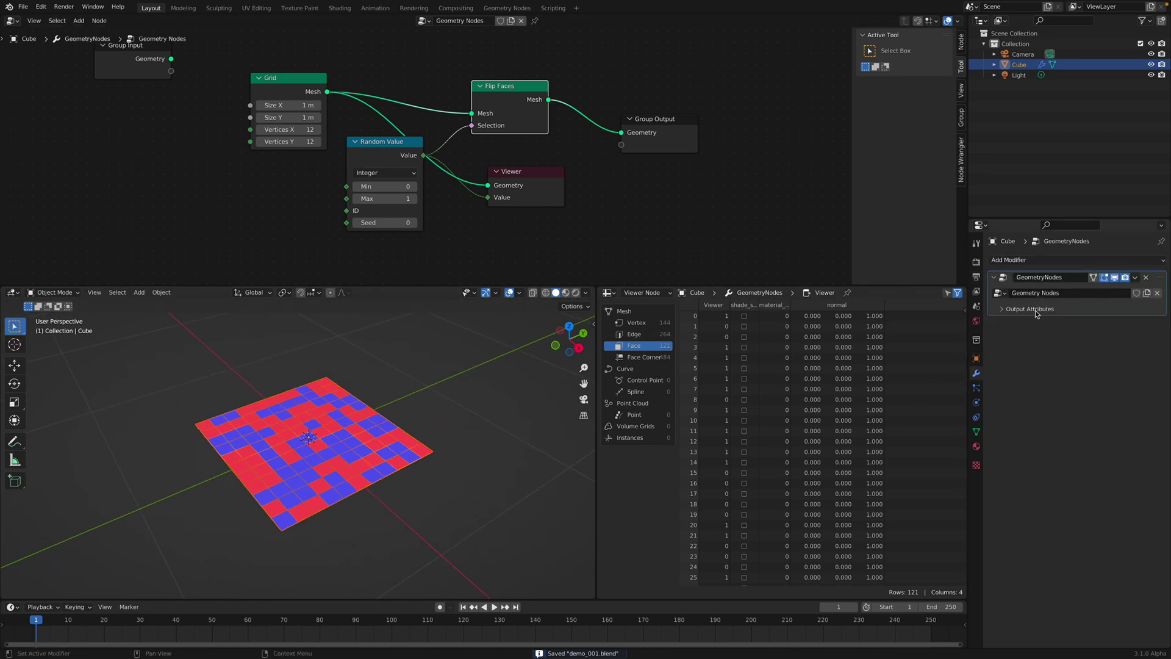
{"action": "left_click", "coordinate": [1044, 262]}
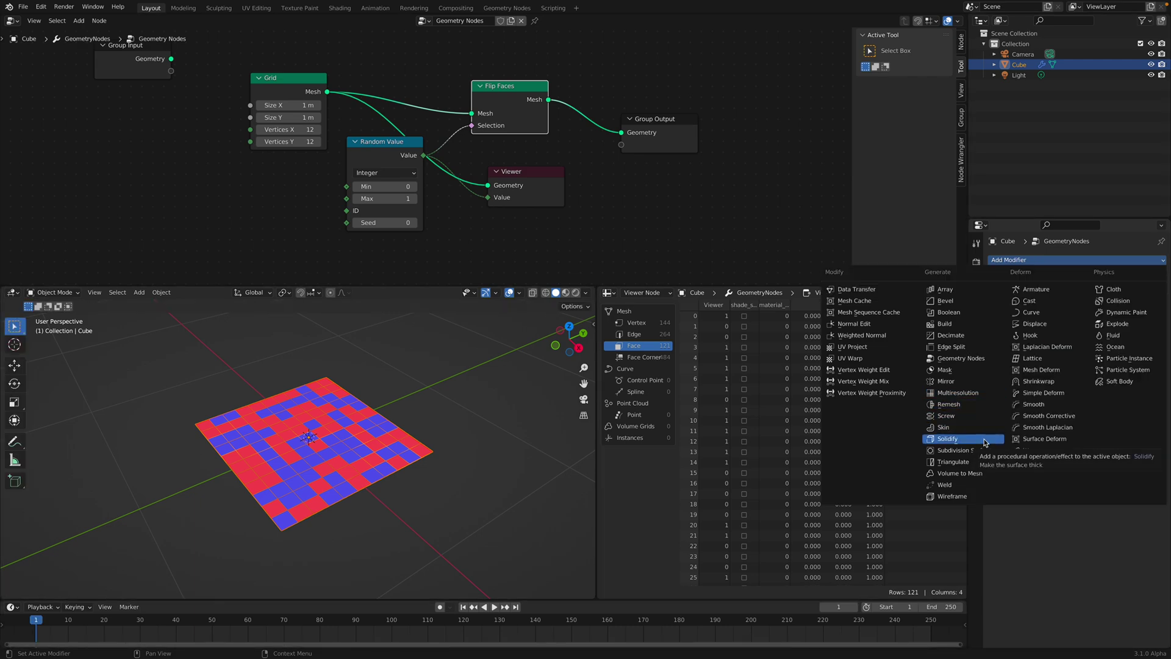
{"action": "left_click", "coordinate": [947, 439]}
{"action": "mouse_move", "coordinate": [1106, 352]}
{"action": "left_mouse_down"}
{"action": "mouse_move", "coordinate": [1135, 352]}
{"action": "mouse_move", "coordinate": [1099, 352]}
{"action": "left_mouse_up"}
{"action": "middle_click_drag", "start_coordinate": [268, 402], "coordinate": [340, 448]}
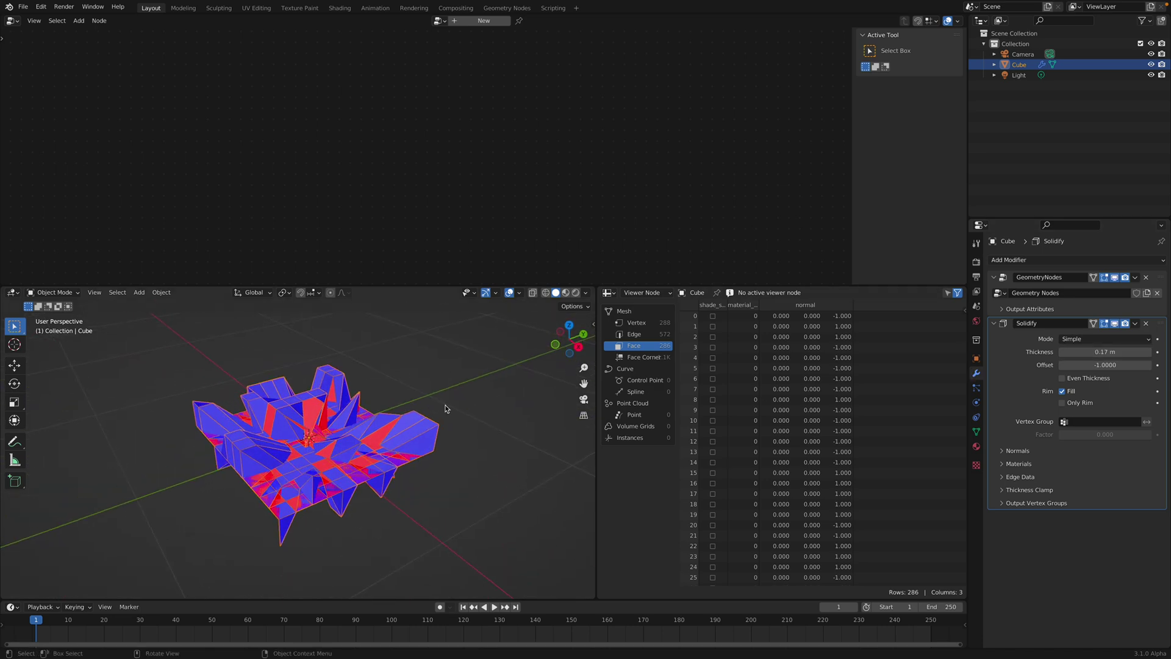
- Make the GeometryNodes modifier active and insert a Split Edges node between Flip Faces and Group Output
{"action": "left_click", "coordinate": [1161, 282]}
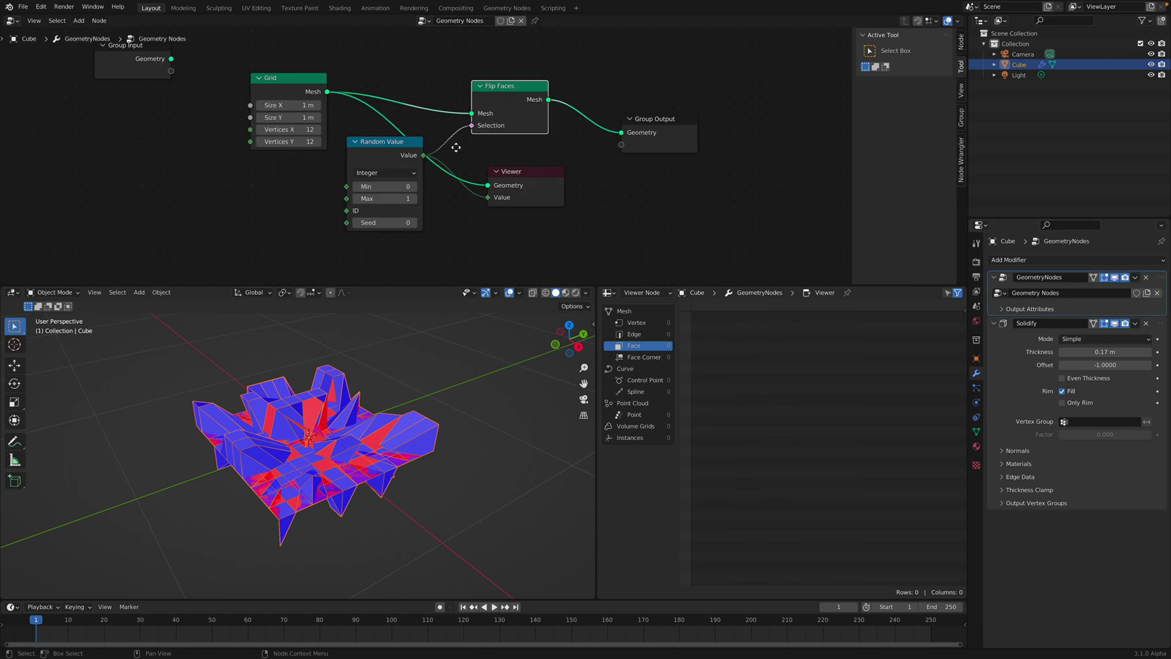
{"action": "middle_click_drag", "start_coordinate": [452, 147], "coordinate": [408, 150]}
{"action": "left_click_drag", "start_coordinate": [504, 103], "coordinate": [554, 108]}
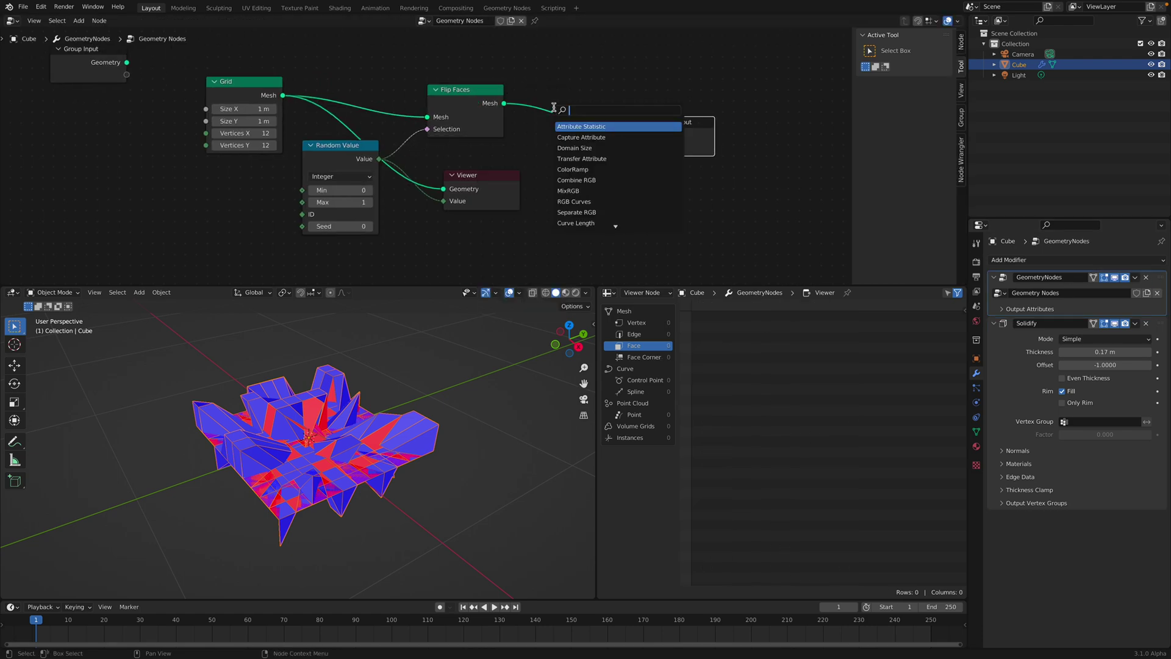
{"action": "type", "text": "sp"}
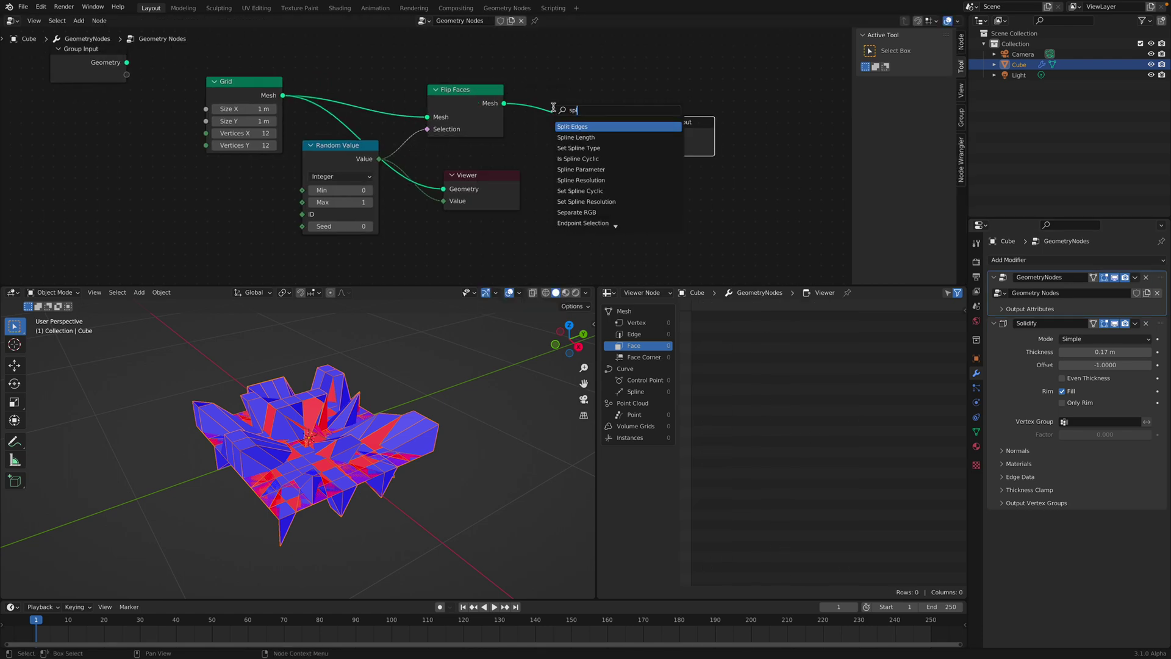
{"action": "key", "text": "Return"}
{"action": "left_click", "coordinate": [555, 109]}
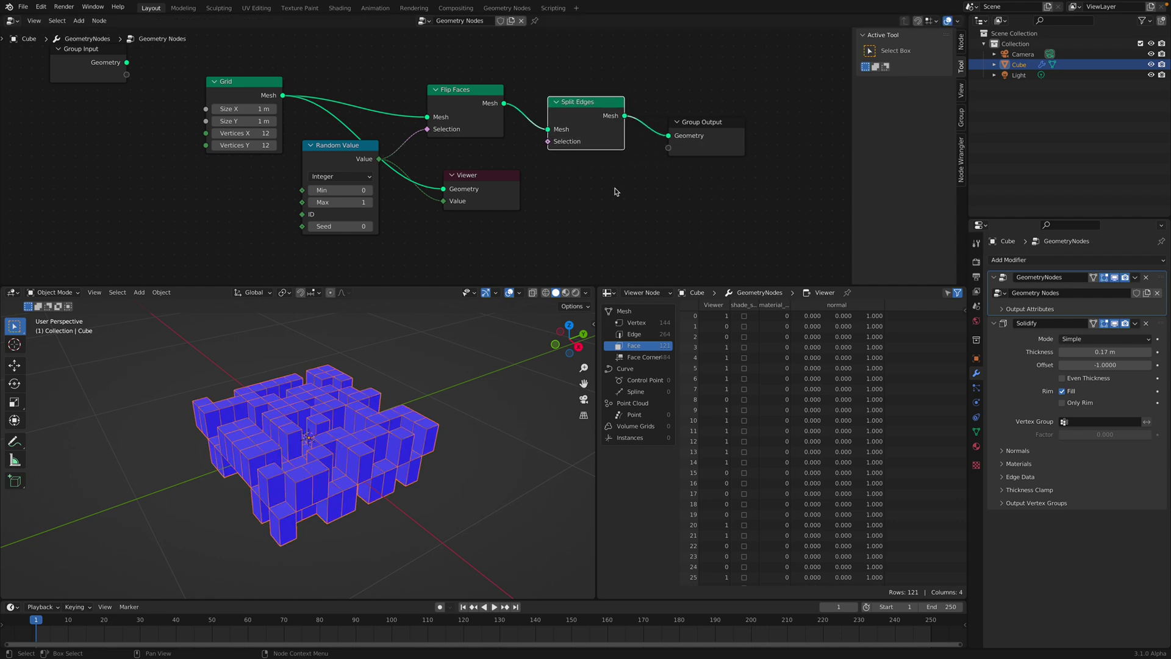
- Delete the Viewer node, shift the Random Value node slightly away from the Grid node, and save the file
{"action": "left_click", "coordinate": [480, 182]}
{"action": "key", "text": "x"}
{"action": "left_click_drag", "start_coordinate": [339, 158], "coordinate": [355, 171]}
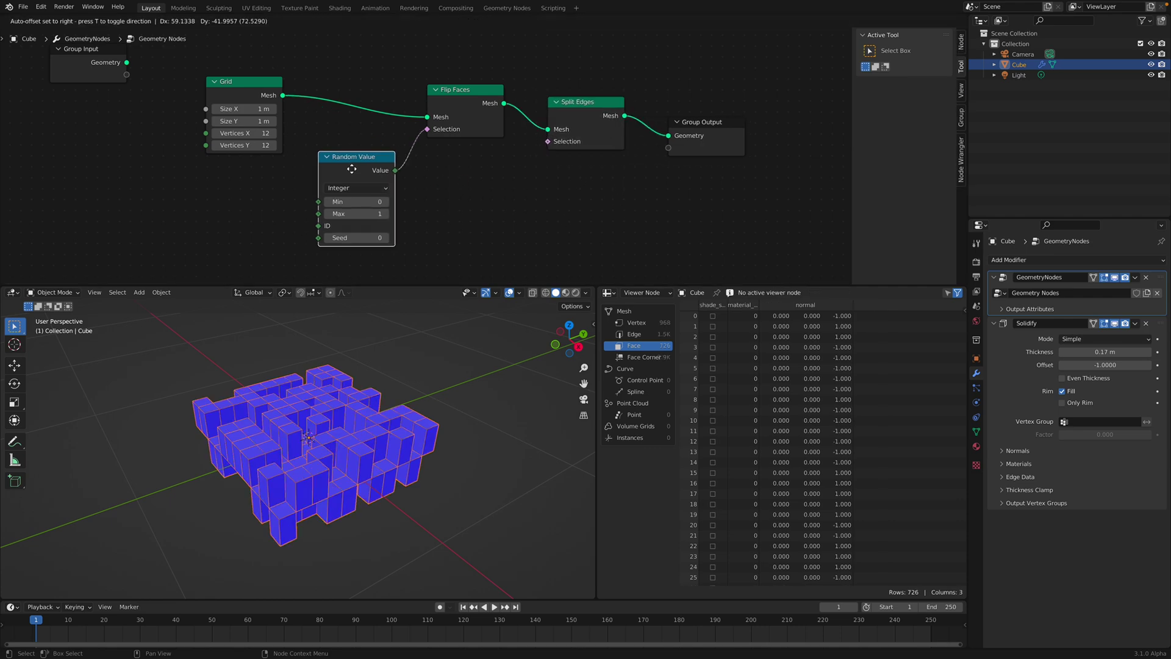
{"action": "key", "text": "ctrl+s"}
- Set the Solidify modifier's thickness to 0.19 m and inspect the extruded blocks
{"action": "middle_click_drag", "start_coordinate": [418, 367], "coordinate": [430, 345]}
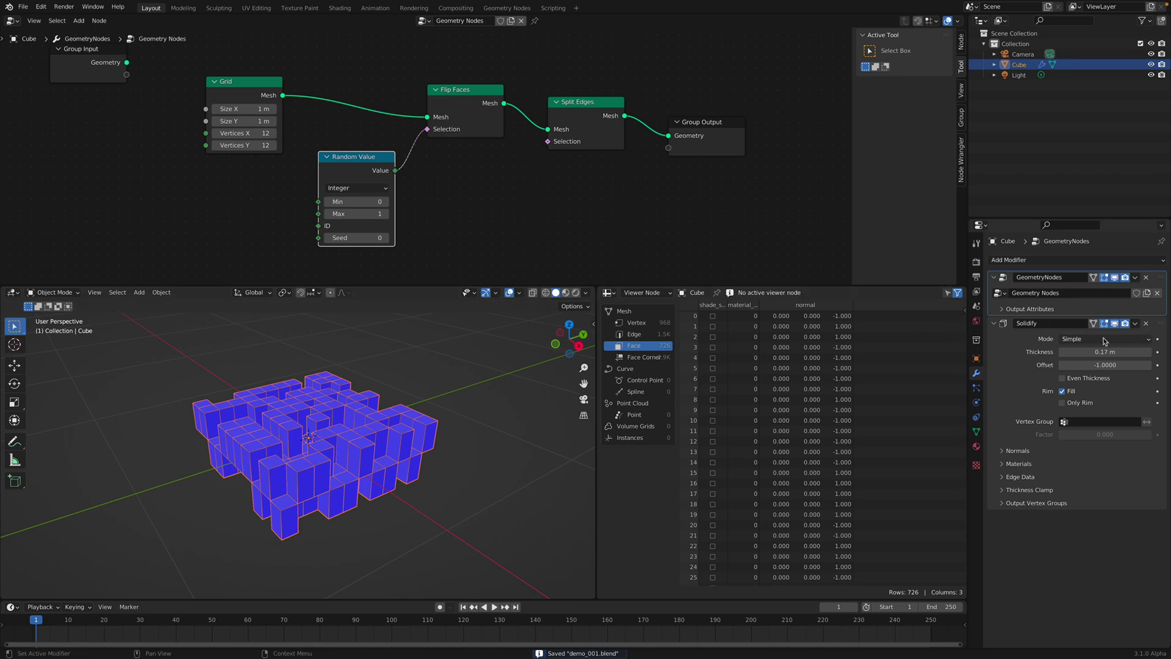
{"action": "mouse_move", "coordinate": [1104, 352]}
{"action": "left_mouse_down"}
{"action": "mouse_move", "coordinate": [1147, 352]}
{"action": "mouse_move", "coordinate": [1099, 352]}
{"action": "left_mouse_up"}
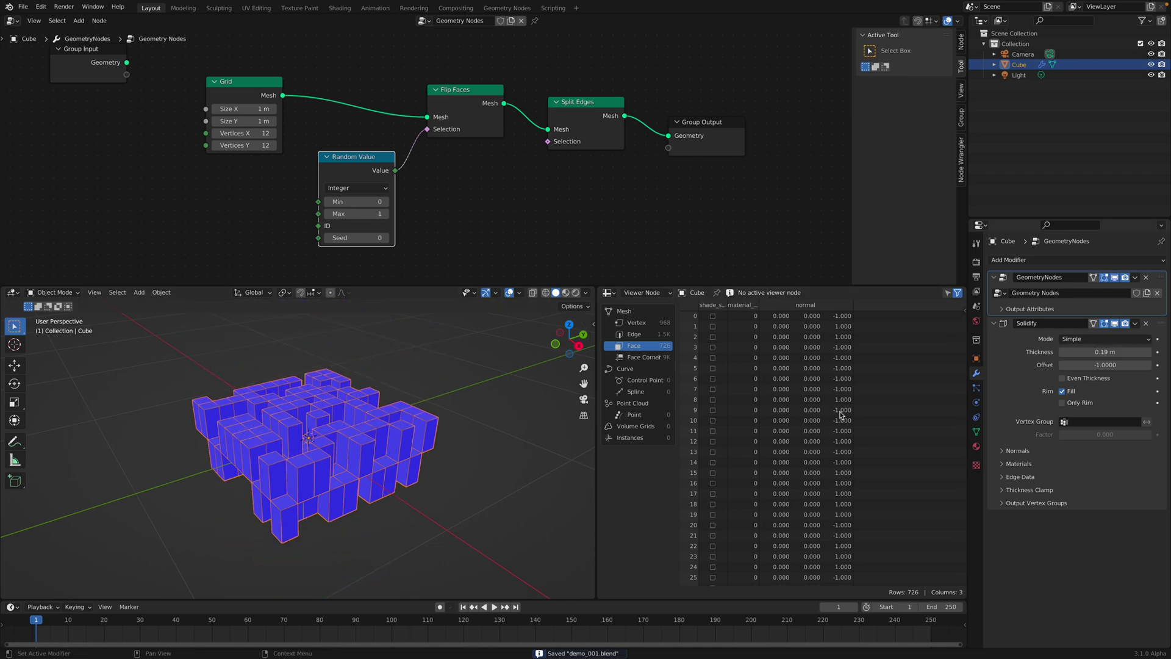
{"action": "middle_click_drag", "start_coordinate": [464, 421], "coordinate": [373, 458]}
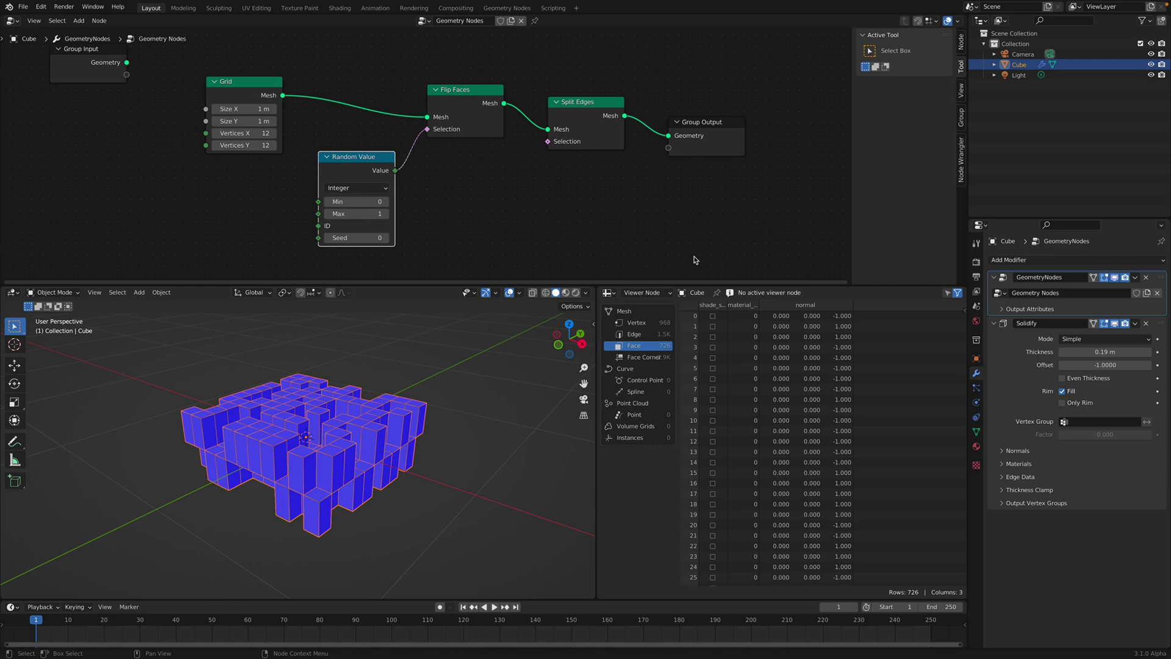
- Add a Smooth modifier to the grid object and move it above Solidify in the stack
{"action": "left_click", "coordinate": [1147, 326]}
{"action": "left_click", "coordinate": [1095, 261]}
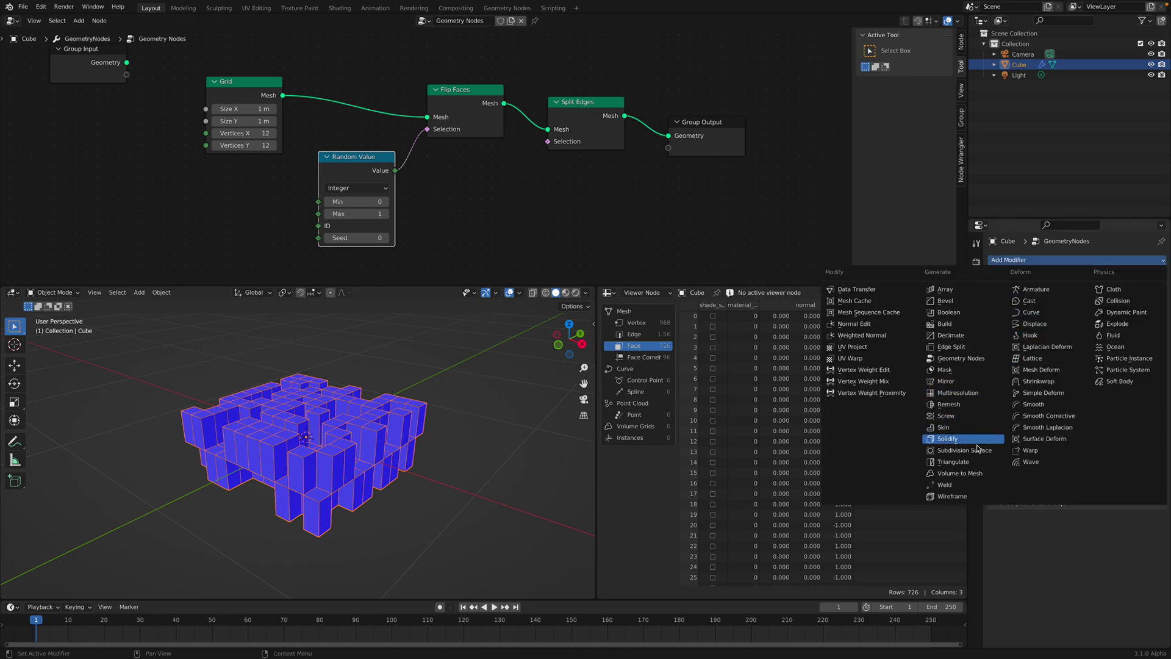
{"action": "left_click", "coordinate": [1035, 405]}
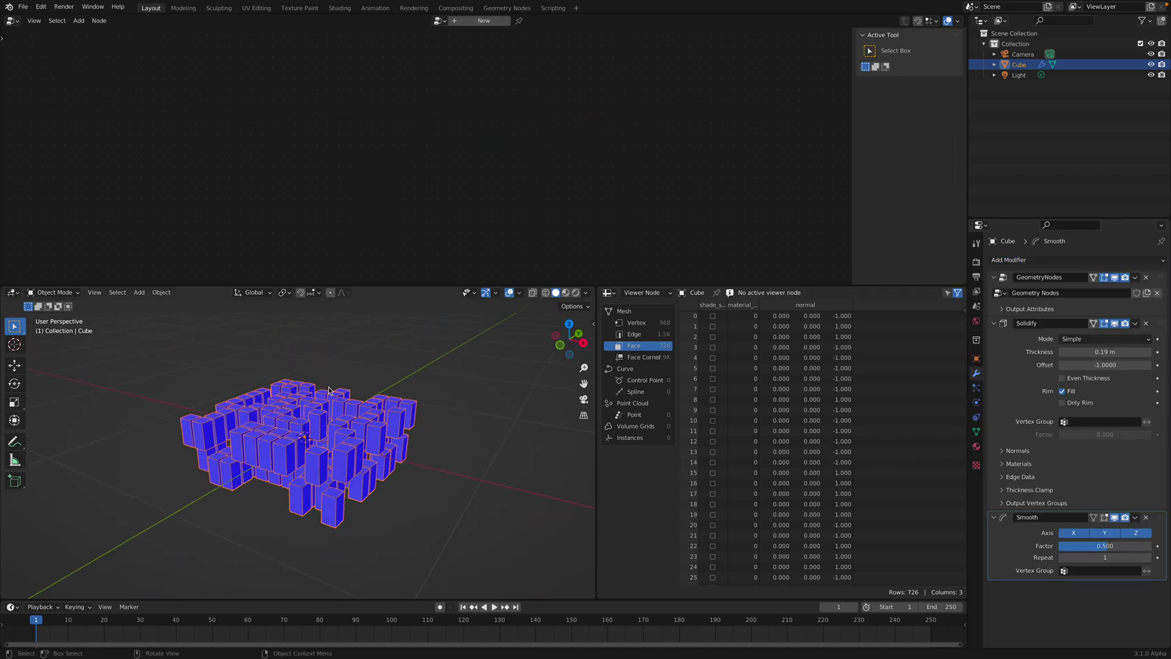
{"action": "left_click_drag", "start_coordinate": [1159, 523], "coordinate": [1159, 323]}
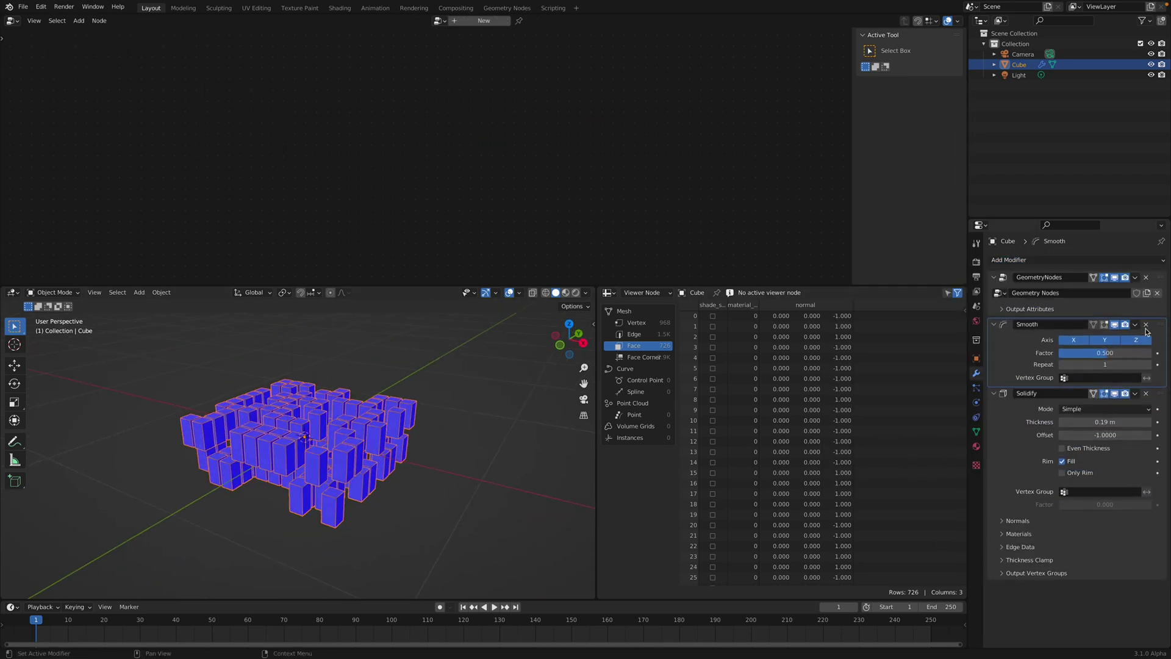
{"action": "scroll", "coordinate": [449, 415], "scroll_direction": "up", "scroll_amount": 2}
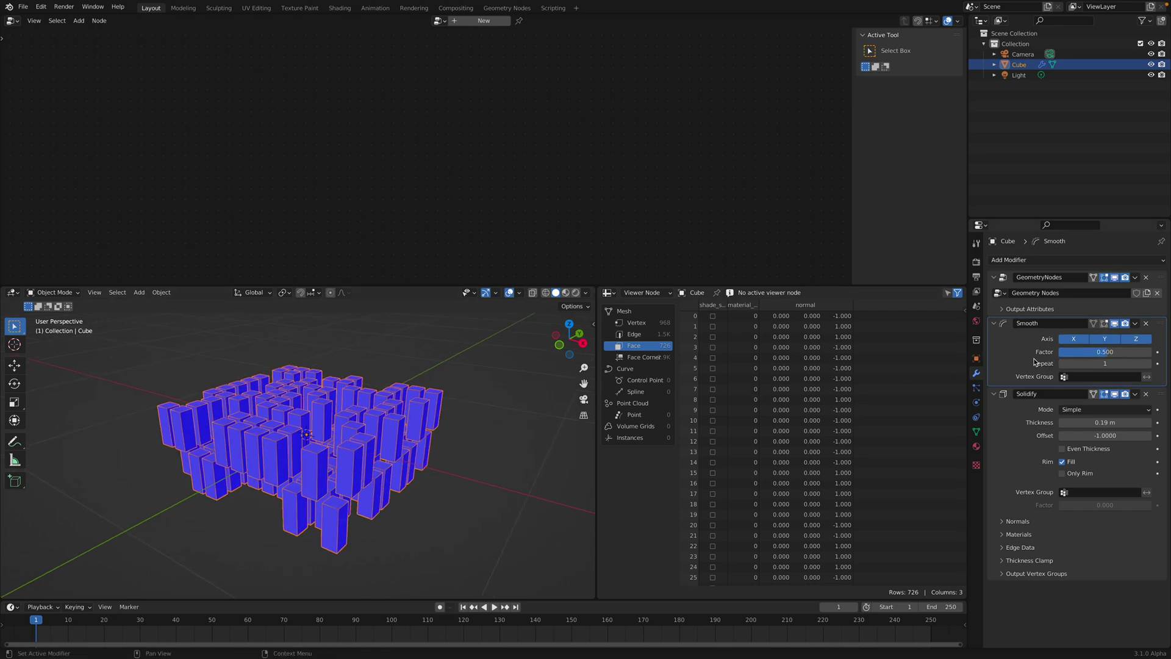
- Set the Smooth modifier's factor to -1.167, save the file, and collapse the Smooth and Solidify settings
{"action": "mouse_move", "coordinate": [1093, 358]}
{"action": "left_mouse_down"}
{"action": "mouse_move", "coordinate": [1141, 352]}
{"action": "mouse_move", "coordinate": [1092, 352]}
{"action": "left_mouse_up"}
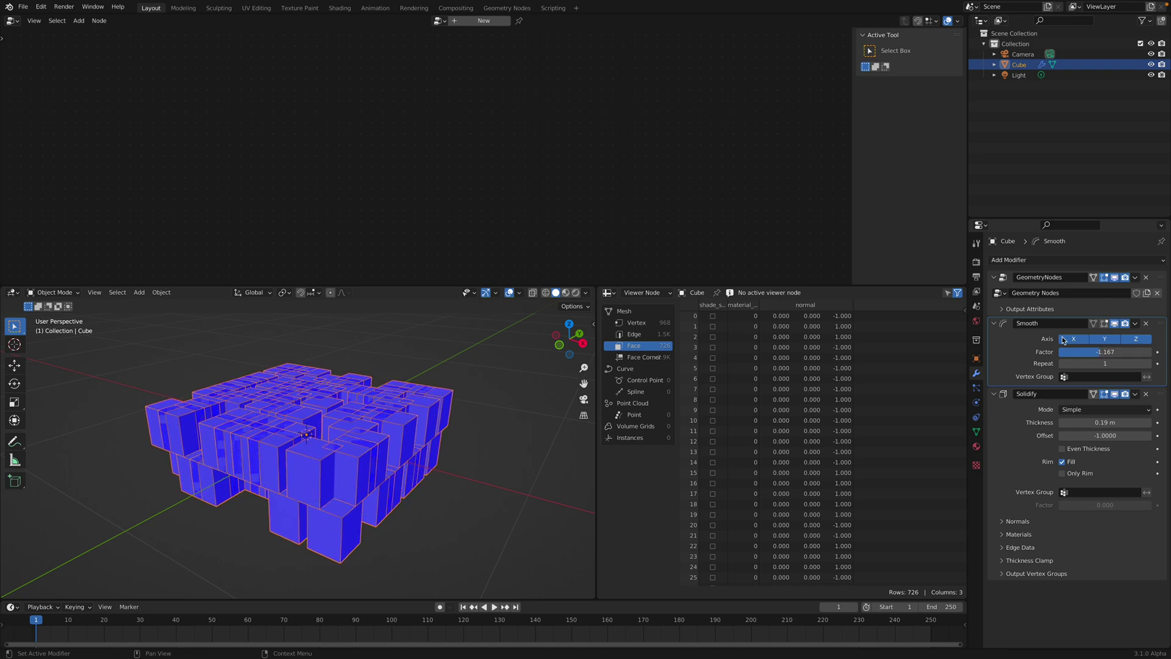
{"action": "key", "text": "ctrl+s"}
{"action": "left_click", "coordinate": [995, 324]}
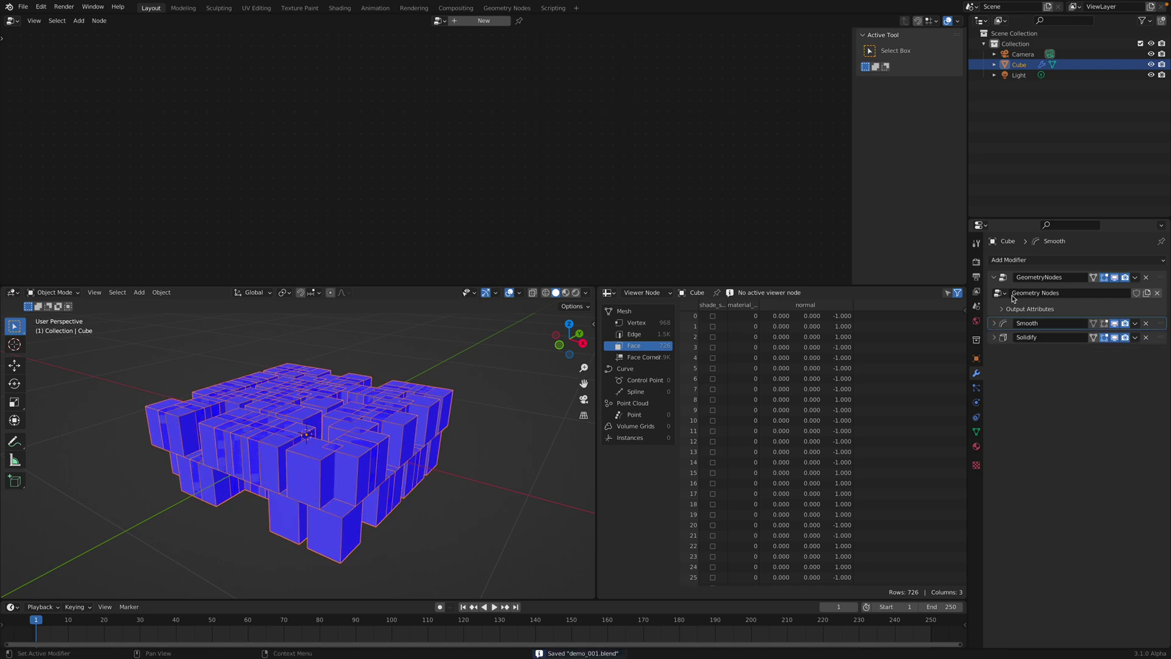
- Add a Remesh modifier in Voxel mode with a voxel size of 0.02 m and deselect the object
{"action": "left_click", "coordinate": [1025, 264]}
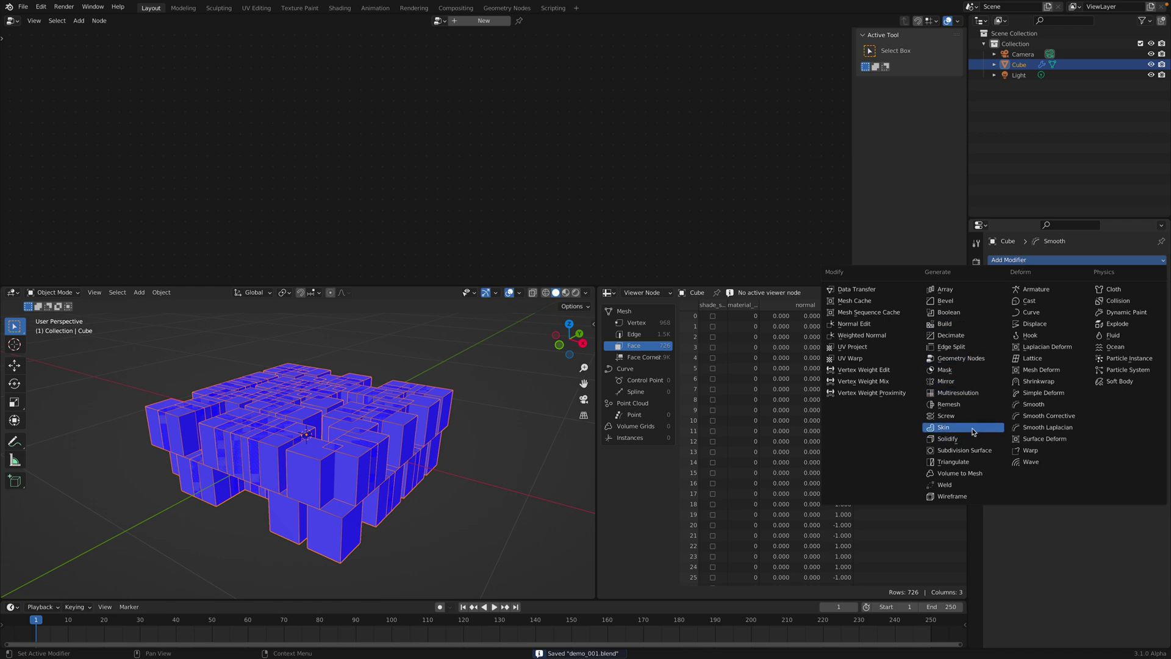
{"action": "left_click", "coordinate": [950, 404]}
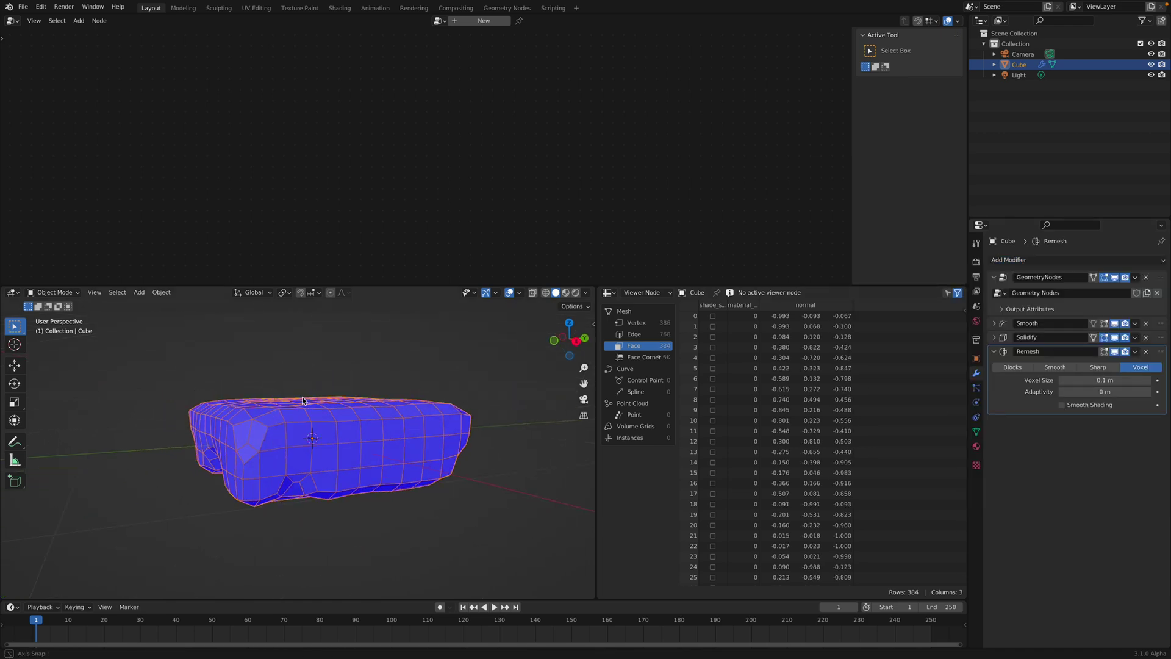
{"action": "left_click", "coordinate": [1106, 381]}
{"action": "type", "text": "0.02"}
{"action": "key", "text": "Return"}
{"action": "middle_click_drag", "start_coordinate": [410, 488], "coordinate": [415, 407]}
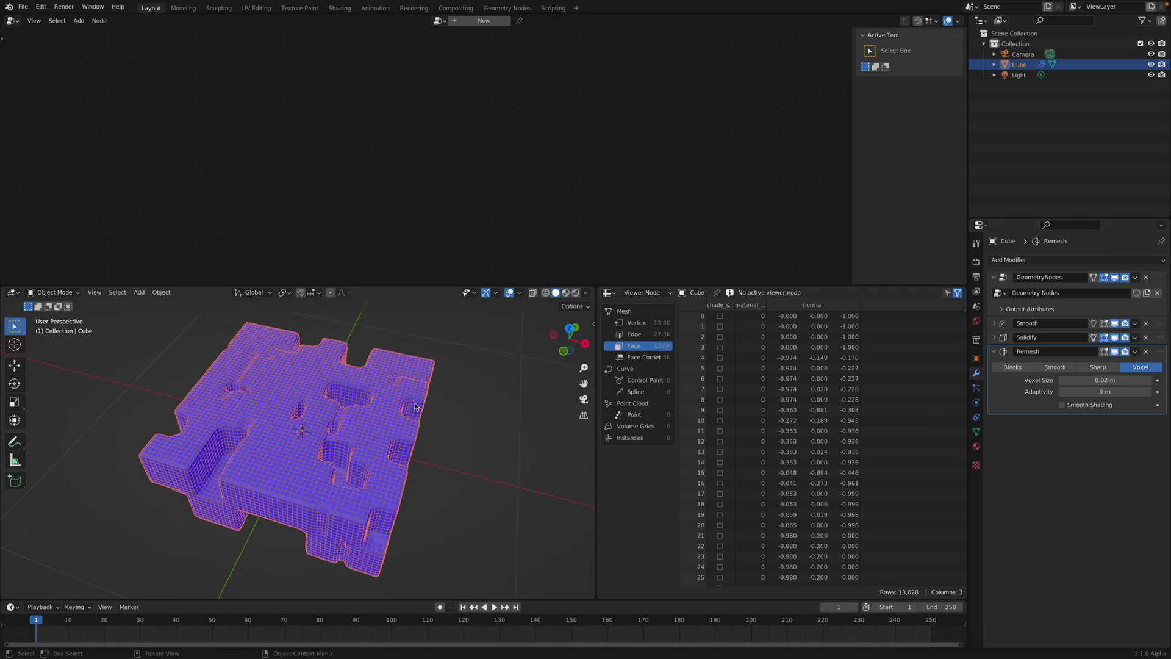
{"action": "left_click", "coordinate": [441, 485]}
{"action": "middle_click_drag", "start_coordinate": [441, 485], "coordinate": [430, 421]}
- Reactivate the GeometryNodes modifier, set the Grid node's Size Y to 2.14 m, and save the file
{"action": "left_click", "coordinate": [1161, 281]}
{"action": "scroll", "coordinate": [280, 152], "scroll_direction": "up", "scroll_amount": 1}
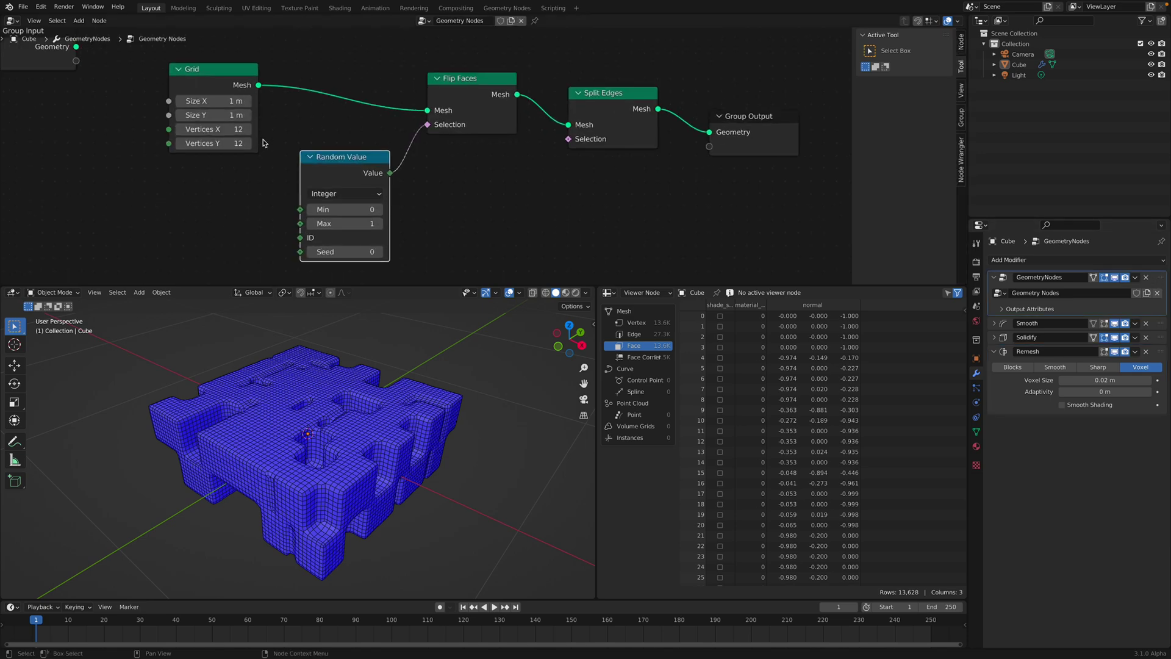
{"action": "left_click_drag", "start_coordinate": [229, 115], "coordinate": [287, 114]}
{"action": "key", "text": "ctrl+s"}
{"action": "scroll", "coordinate": [343, 237], "scroll_direction": "down", "scroll_amount": 1}
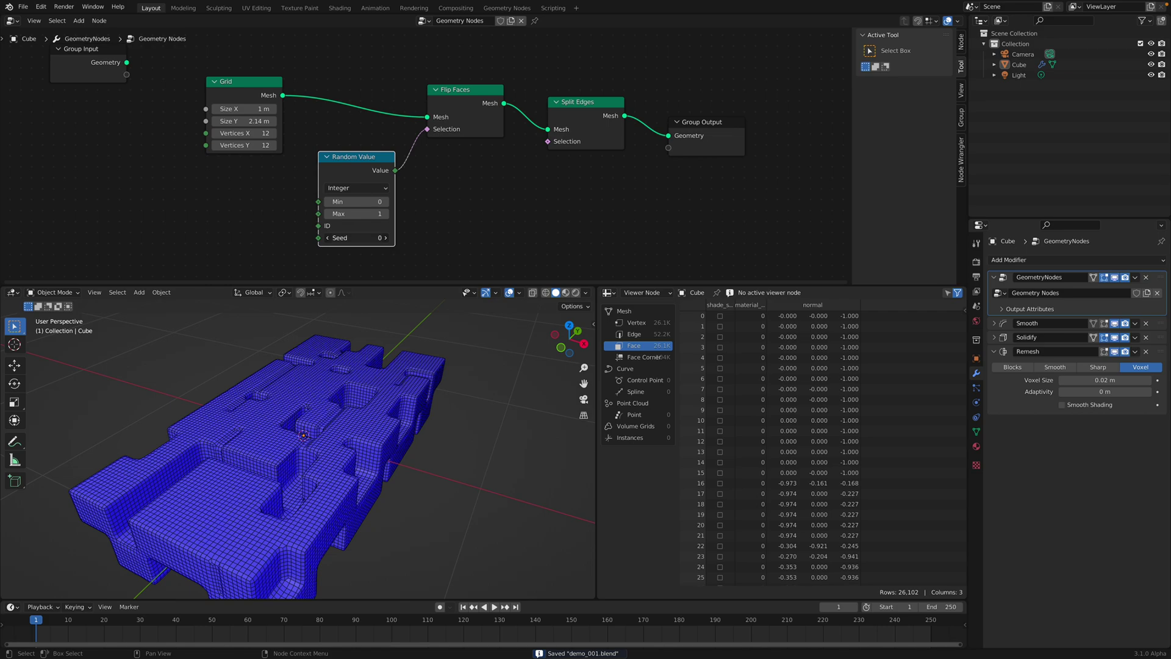
- Try a seed of 64 on the Random Value node, inspect the mesh, and set the seed to 172
{"action": "left_click_drag", "start_coordinate": [356, 238], "coordinate": [390, 238]}
{"action": "middle_click_drag", "start_coordinate": [378, 451], "coordinate": [244, 384]}
{"action": "middle_click_drag", "start_coordinate": [497, 464], "coordinate": [373, 429]}
{"action": "scroll", "coordinate": [386, 427], "scroll_direction": "down", "scroll_amount": 1}
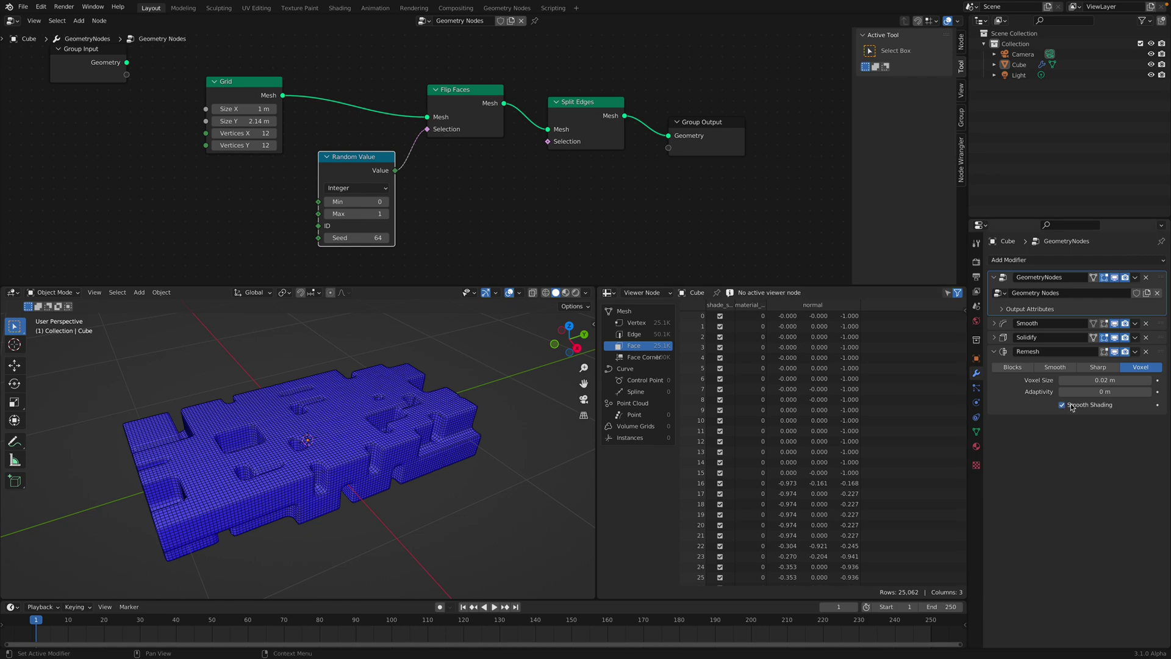
{"action": "middle_click_drag", "start_coordinate": [426, 412], "coordinate": [396, 403]}
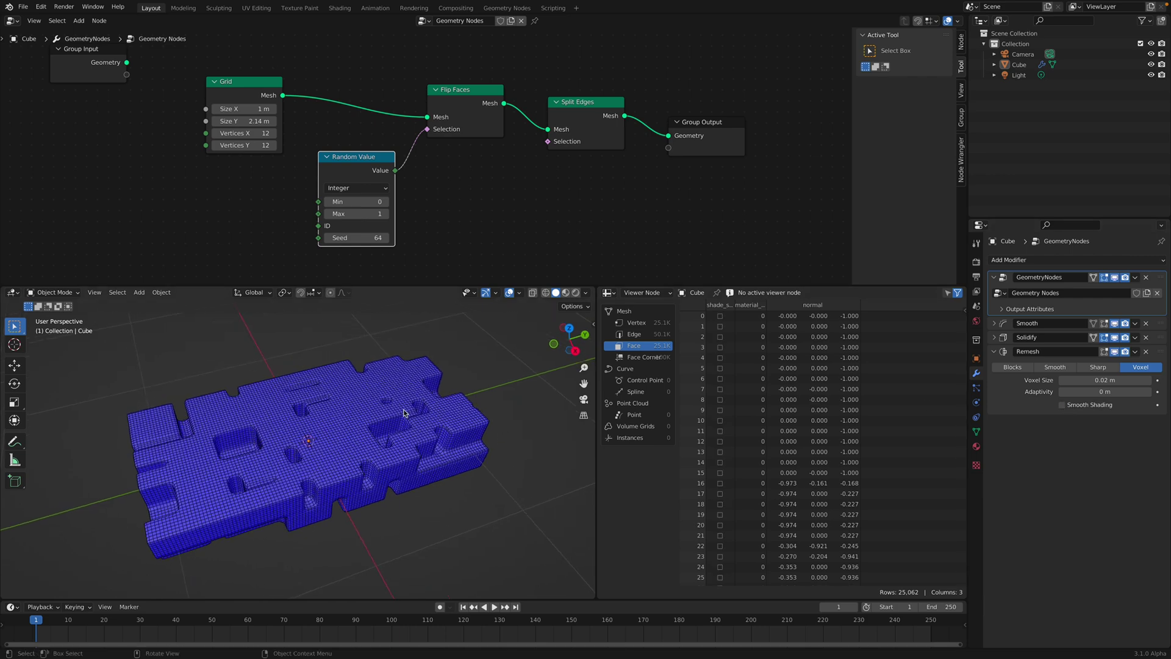
{"action": "left_click_drag", "start_coordinate": [357, 238], "coordinate": [409, 238]}
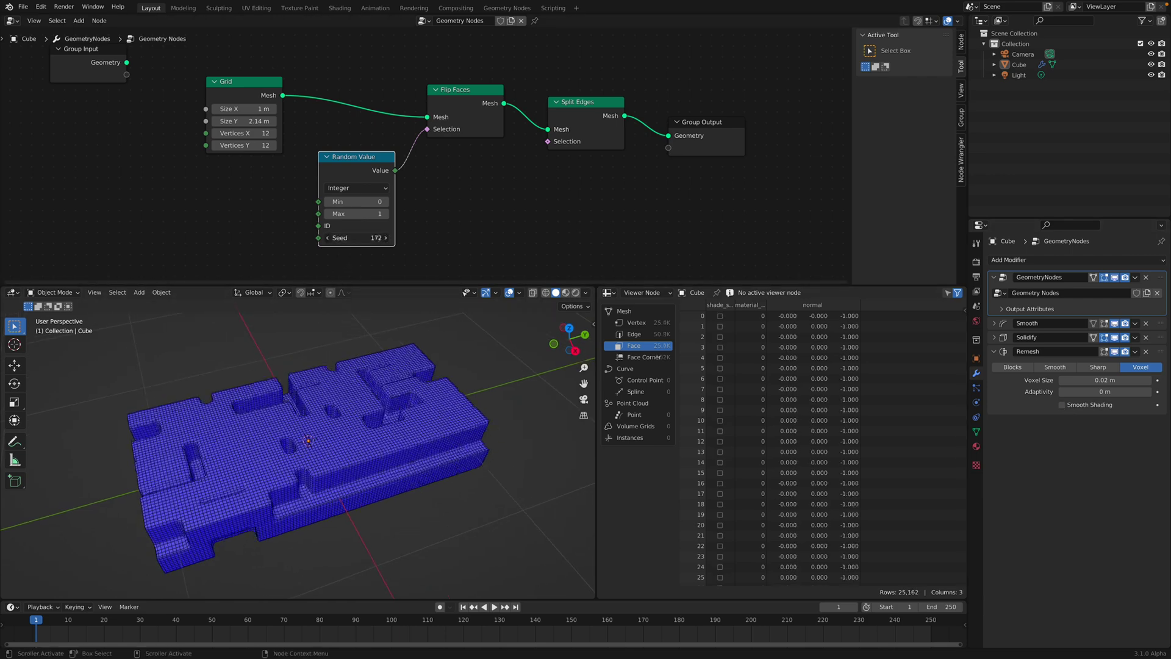
- Try Max values of 0 and 2 on the Random Value node and return Max to 1
{"action": "left_click", "coordinate": [385, 216]}
{"action": "left_click", "coordinate": [329, 214]}
{"action": "left_click", "coordinate": [330, 214]}
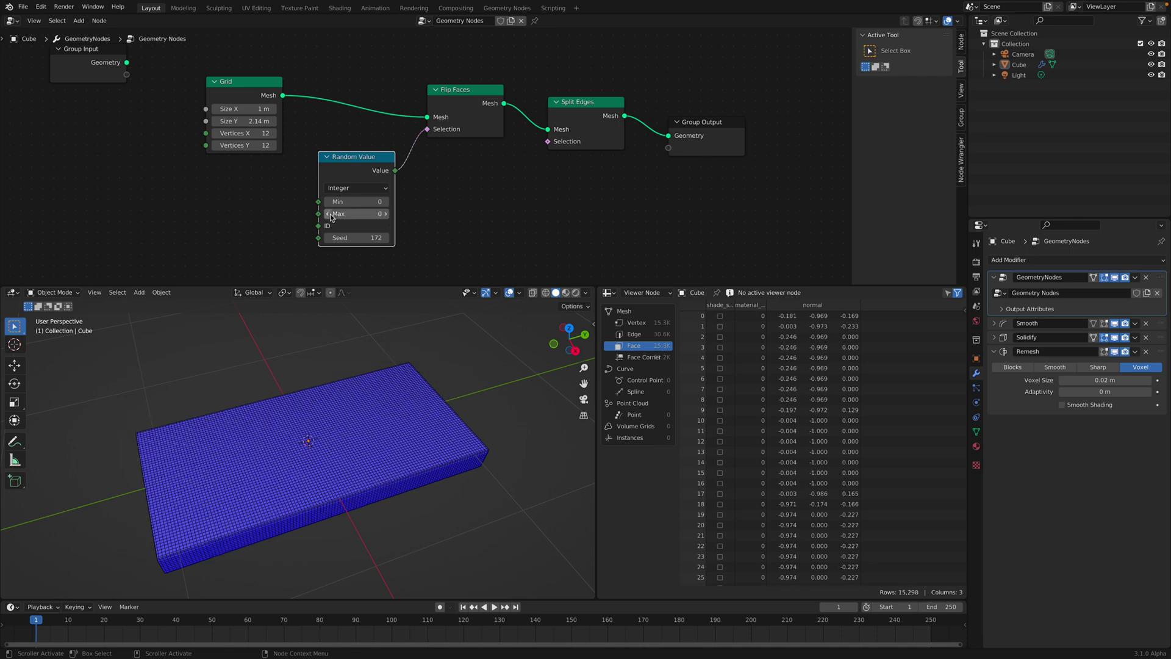
{"action": "left_click", "coordinate": [385, 215]}
{"action": "left_click", "coordinate": [384, 215]}
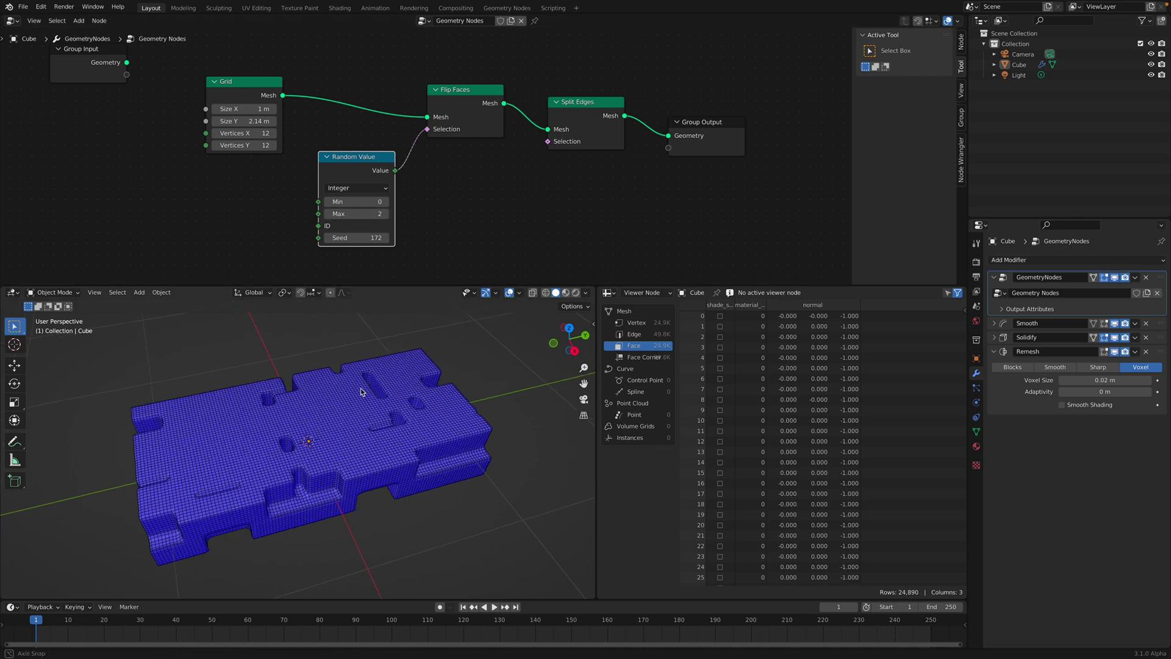
{"action": "left_click", "coordinate": [329, 213]}
{"action": "middle_click_drag", "start_coordinate": [366, 464], "coordinate": [417, 332]}
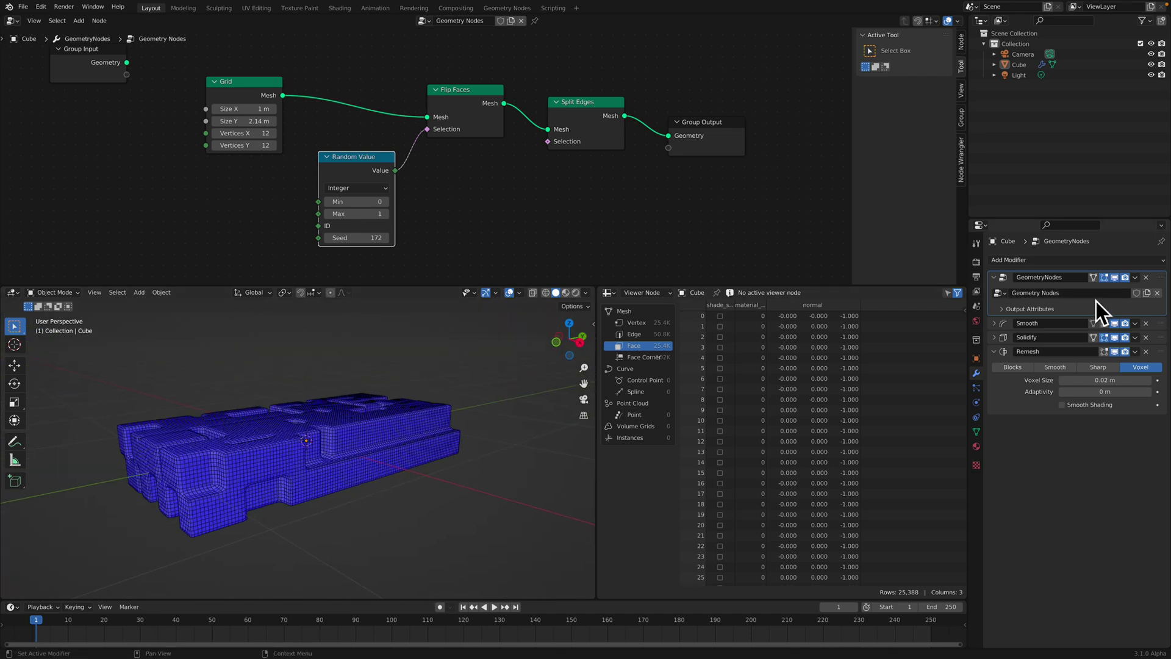
{"action": "middle_click_drag", "start_coordinate": [548, 181], "coordinate": [500, 179]}
{"action": "key", "text": "shift+a"}
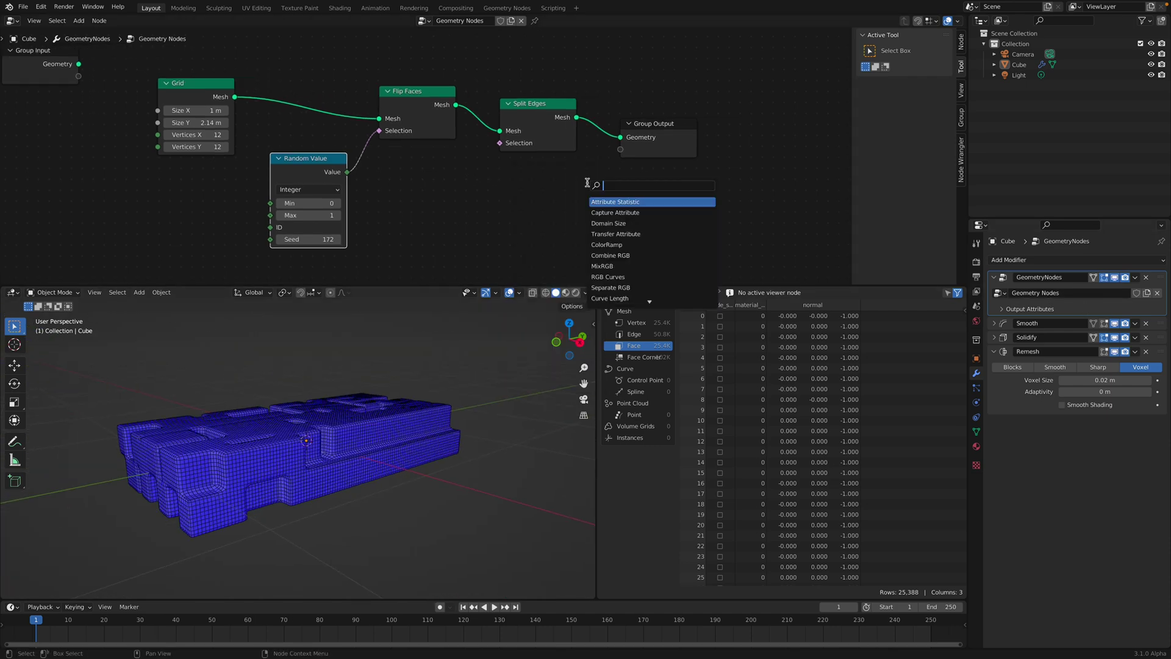
{"action": "left_click", "coordinate": [590, 185]}
{"action": "type", "text": "extrude"}
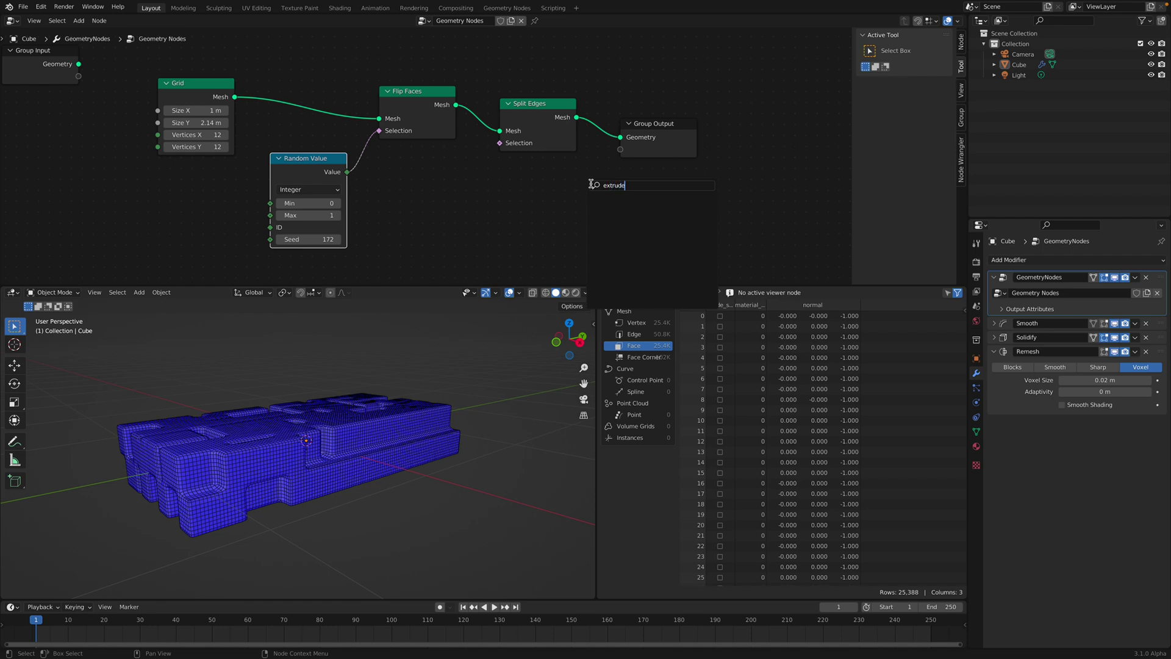
{"action": "key", "text": "Escape"}
- Rearrange the Split Edges, Flip Faces and Group Output nodes into a tidier row and save the file
{"action": "left_click_drag", "start_coordinate": [537, 105], "coordinate": [530, 79]}
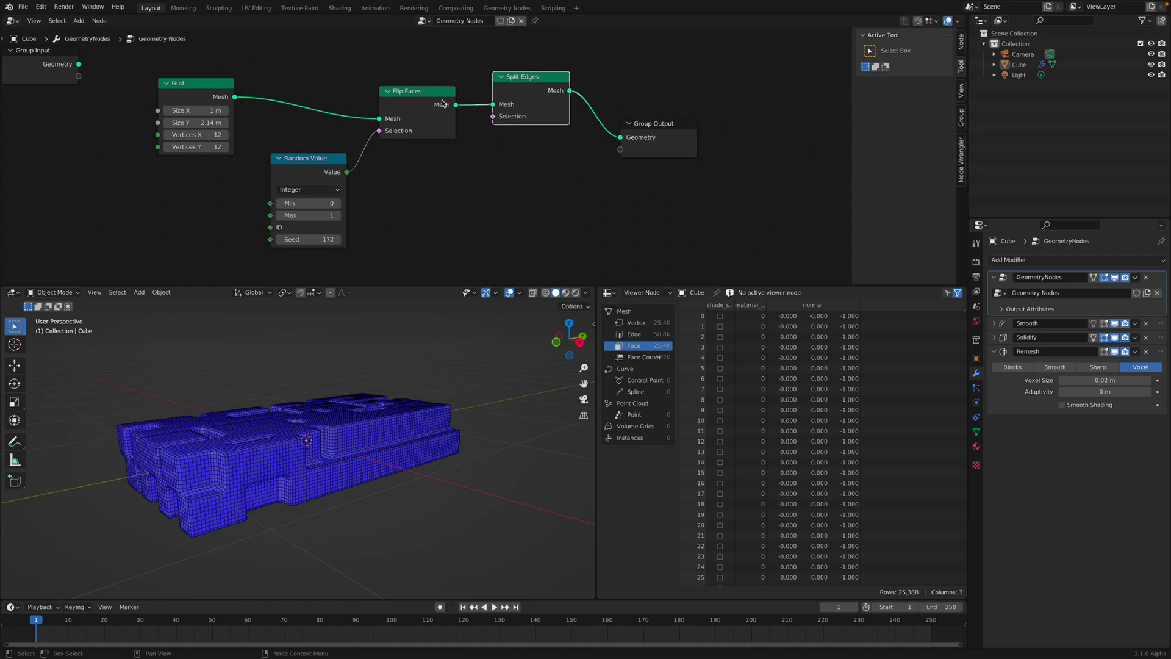
{"action": "left_click_drag", "start_coordinate": [441, 99], "coordinate": [437, 82]}
{"action": "left_click_drag", "start_coordinate": [676, 139], "coordinate": [696, 122]}
{"action": "middle_click_drag", "start_coordinate": [620, 158], "coordinate": [596, 159]}
{"action": "key", "text": "ctrl+s"}
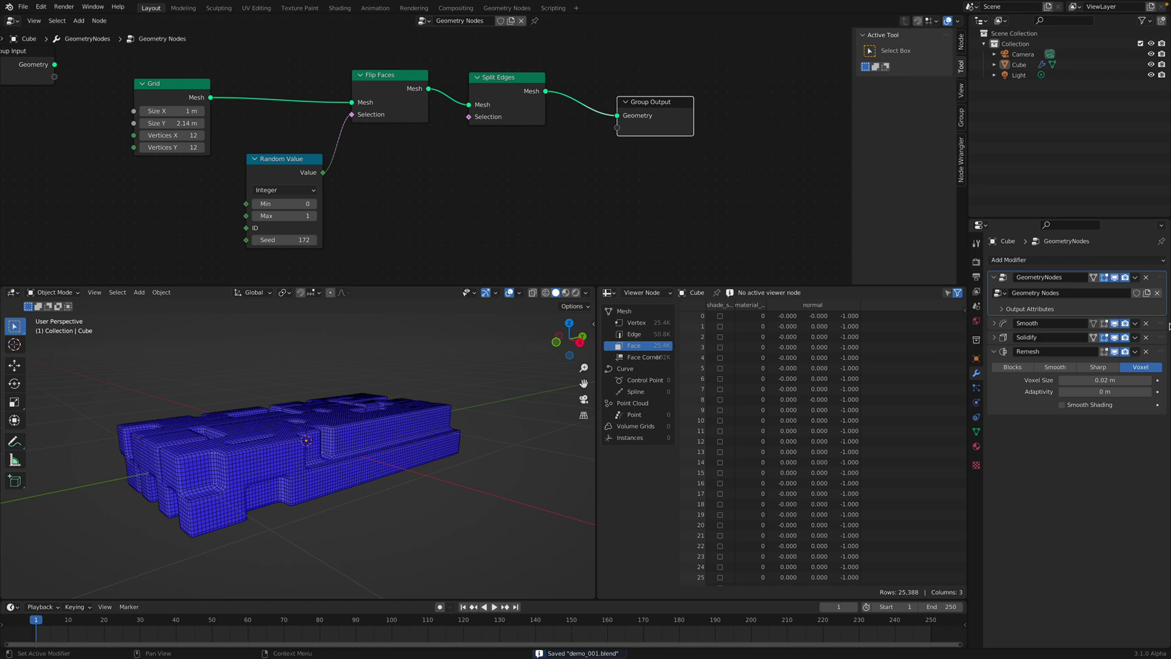
- Remove the Smooth, Solidify and Remesh modifiers from the cube and inspect the flat grid
{"action": "left_click", "coordinate": [1146, 323]}
{"action": "left_click", "coordinate": [1146, 323]}
{"action": "left_click", "coordinate": [1146, 324]}
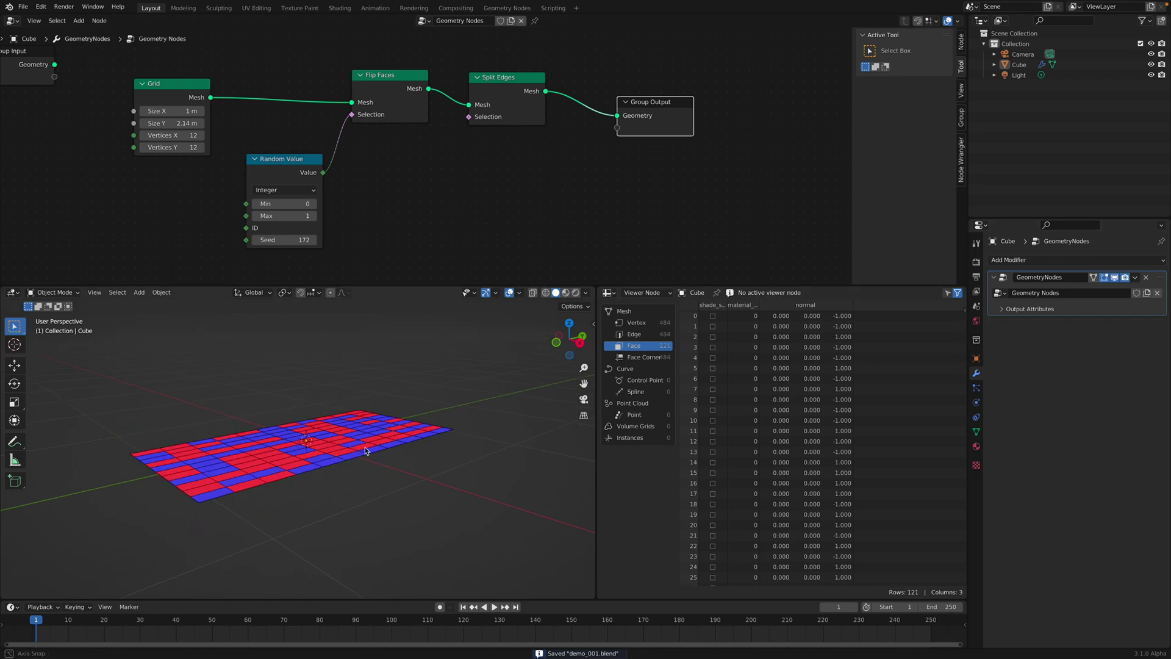
{"action": "mouse_move", "coordinate": [365, 447]}
{"action": "middle_mouse_down"}
{"action": "mouse_move", "coordinate": [398, 451]}
{"action": "mouse_move", "coordinate": [343, 456]}
{"action": "mouse_move", "coordinate": [382, 445]}
{"action": "middle_mouse_up"}
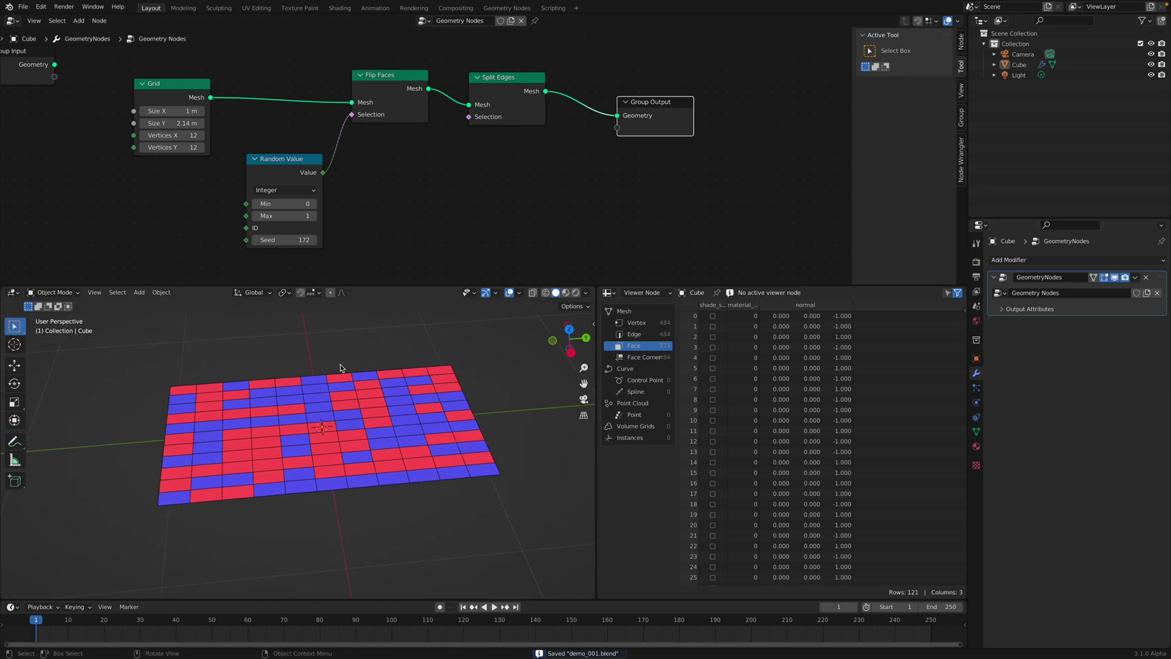
{"action": "middle_click_drag", "start_coordinate": [341, 368], "coordinate": [338, 408]}
- Make room before the Group Output node and insert a Scale Elements node on the link from Split Edges
{"action": "middle_click_drag", "start_coordinate": [477, 185], "coordinate": [446, 196]}
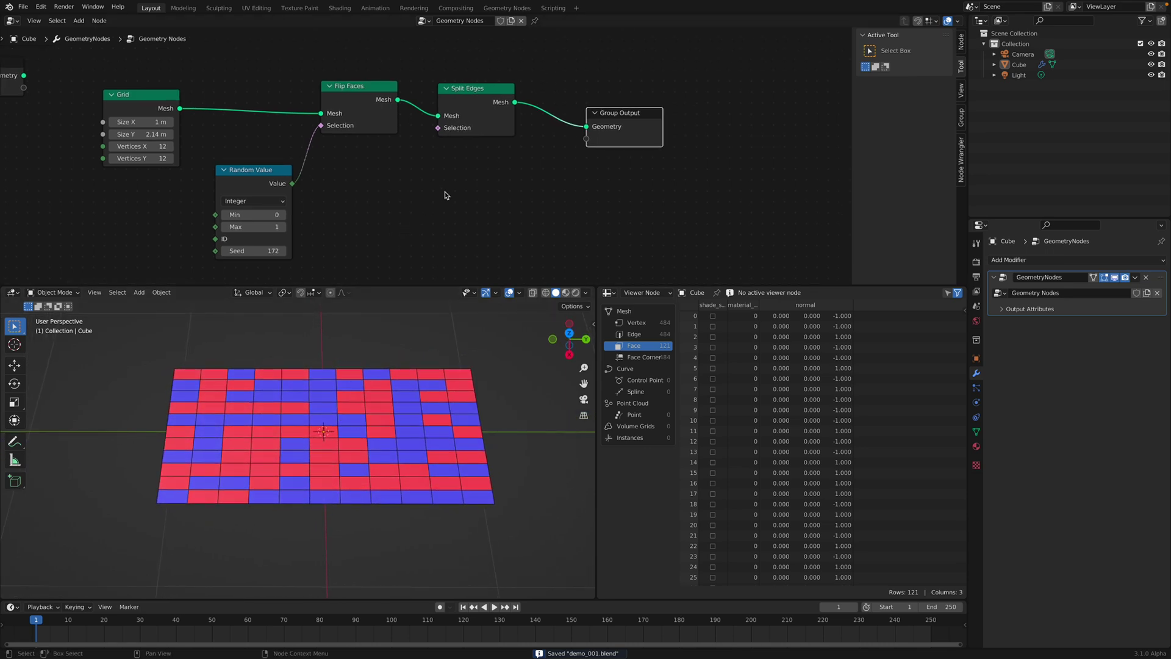
{"action": "left_click_drag", "start_coordinate": [644, 125], "coordinate": [700, 143]}
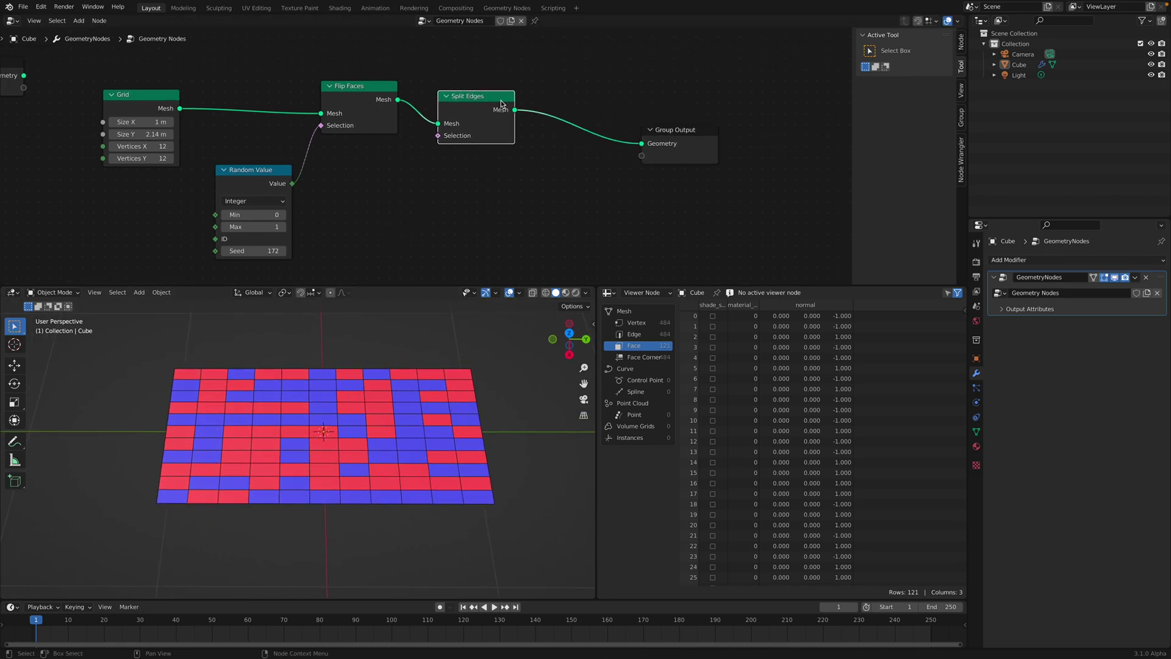
{"action": "middle_click_drag", "start_coordinate": [531, 151], "coordinate": [526, 140]}
{"action": "key", "text": "shift+a"}
{"action": "left_click", "coordinate": [541, 150]}
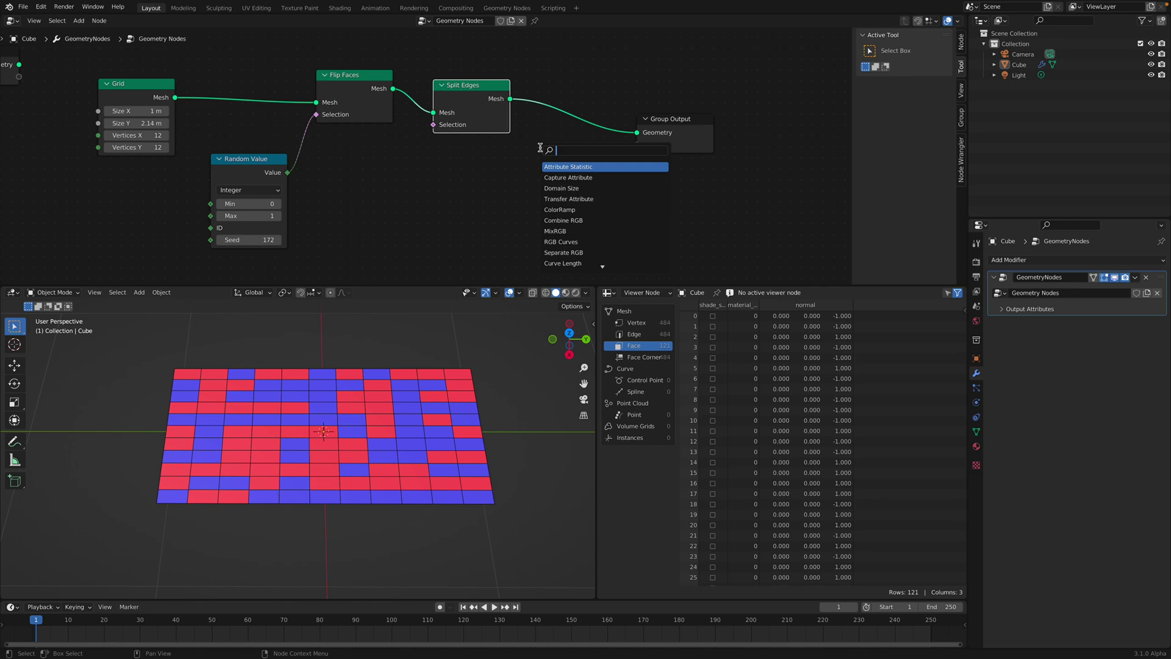
{"action": "type", "text": "scal"}
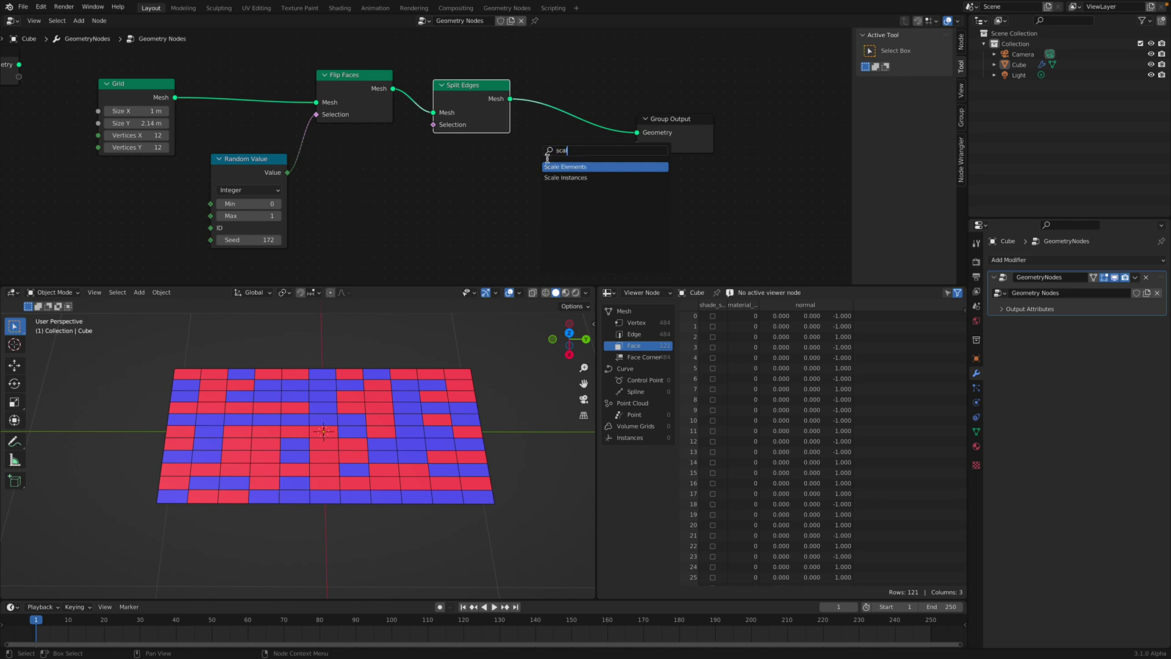
{"action": "left_click", "coordinate": [566, 167]}
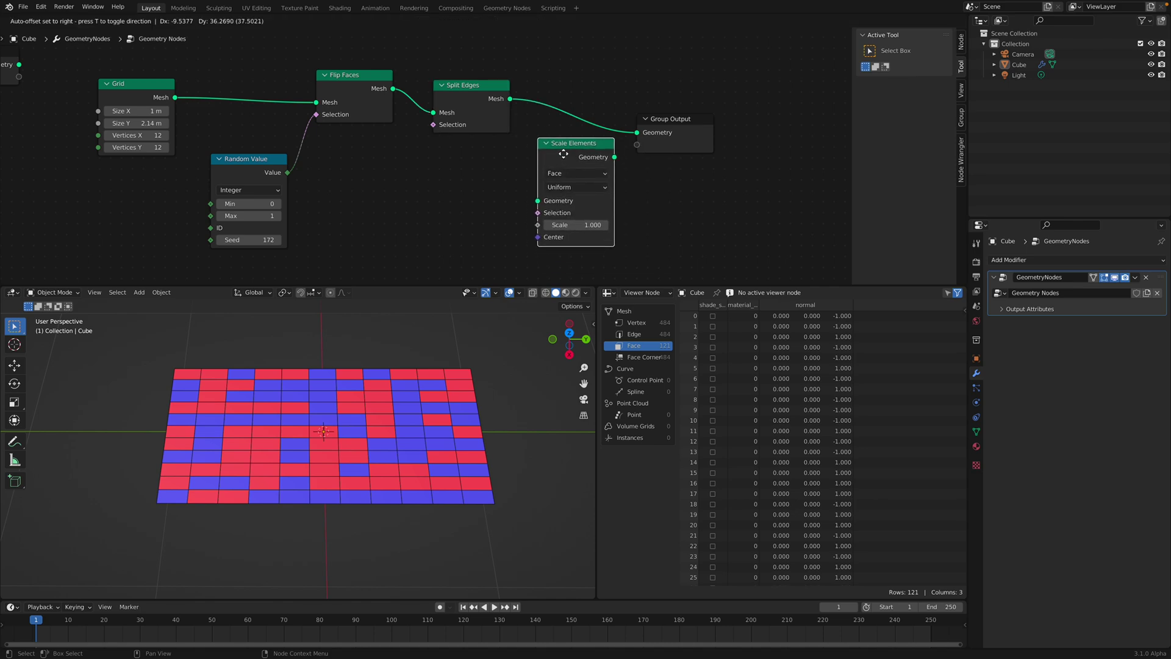
{"action": "left_click", "coordinate": [562, 128]}
{"action": "middle_click_drag", "start_coordinate": [590, 149], "coordinate": [597, 130]}
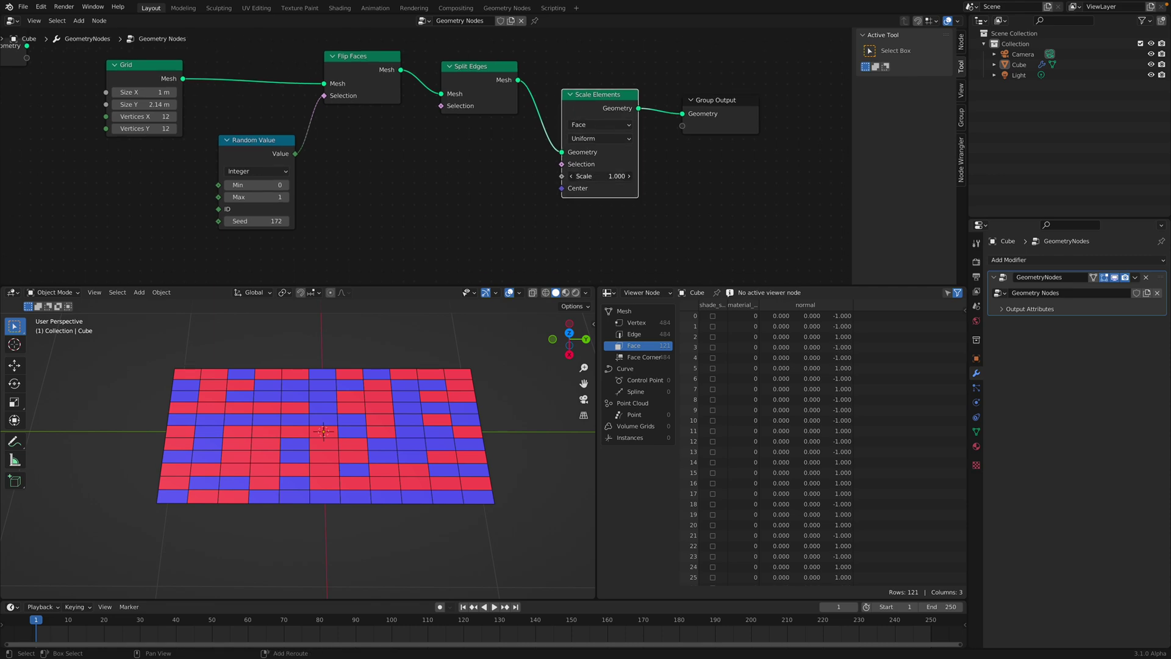
- Try a scale of 0.280 on the Scale Elements node and raise it to 0.780
{"action": "left_click_drag", "start_coordinate": [604, 177], "coordinate": [595, 235]}
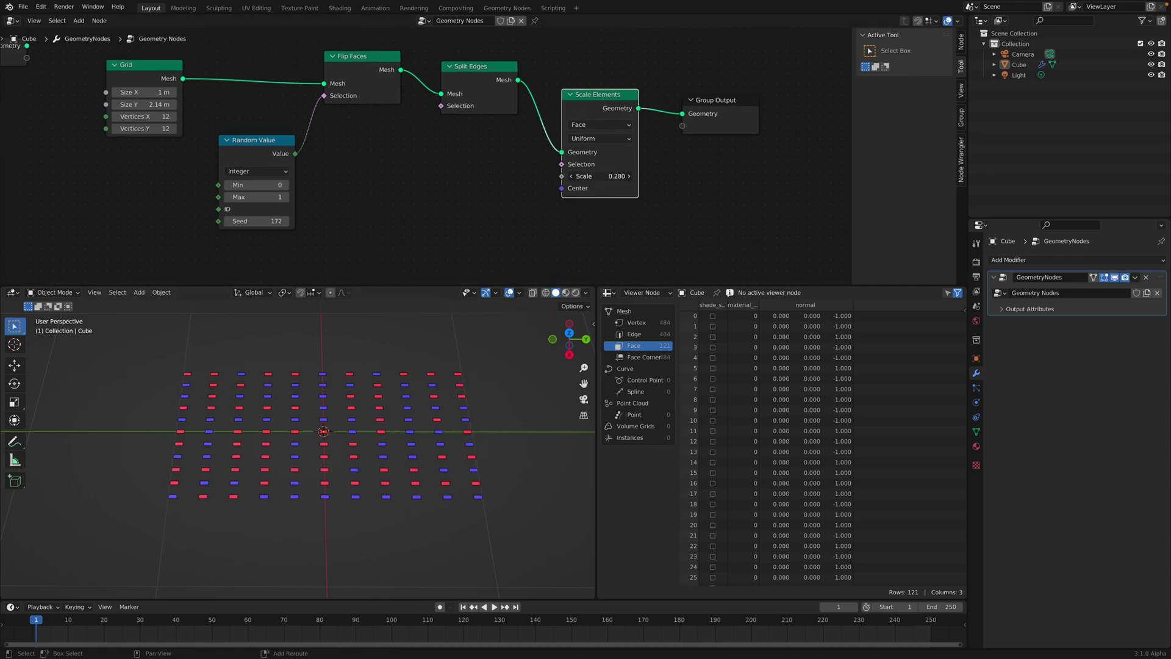
{"action": "left_click_drag", "start_coordinate": [586, 176], "coordinate": [598, 176]}
{"action": "left_click_drag", "start_coordinate": [589, 118], "coordinate": [591, 110]}
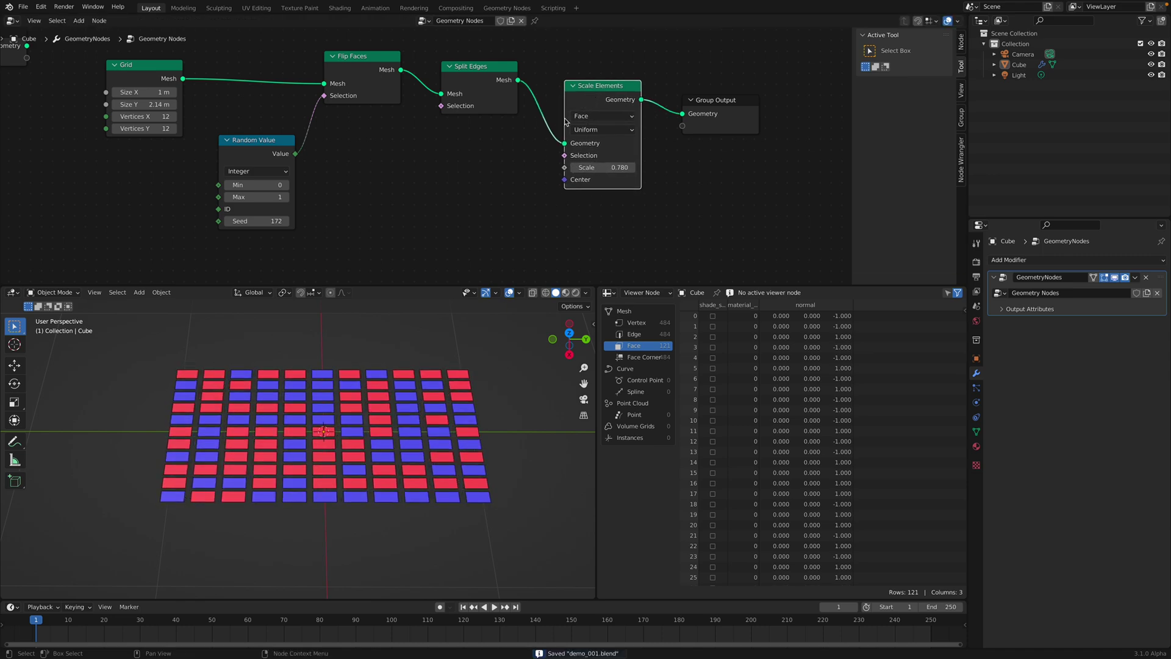
- Try bypassing Split Edges by linking Flip Faces directly to Scale Elements, with the scale at 0.980
{"action": "left_click_drag", "start_coordinate": [489, 65], "coordinate": [486, 56]}
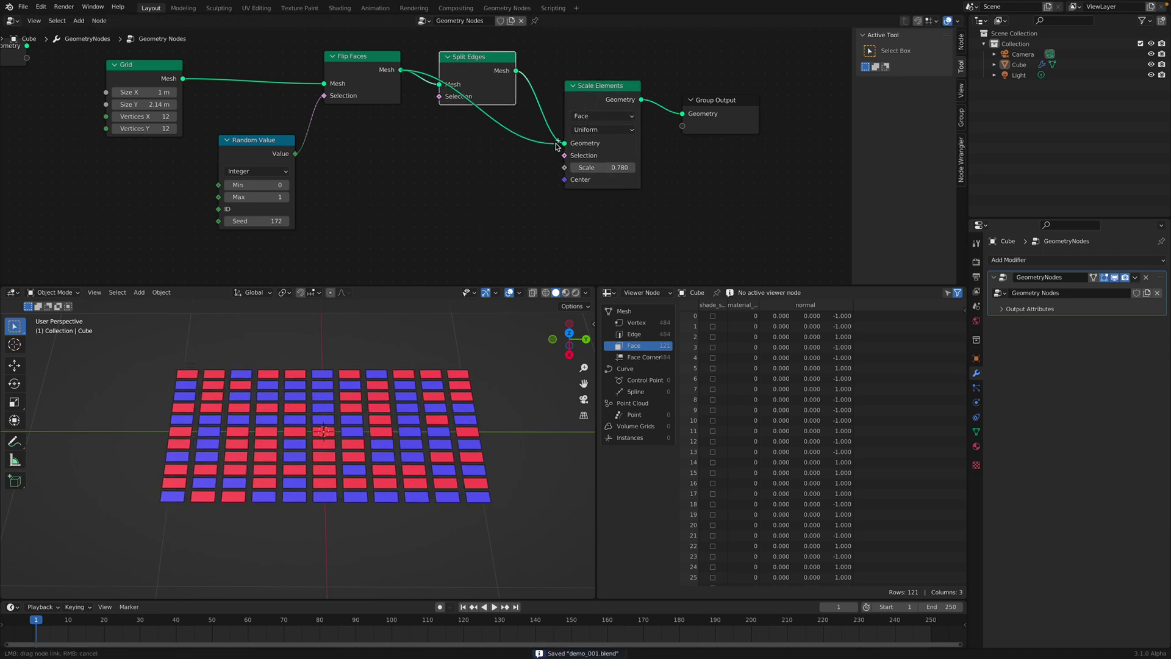
{"action": "left_click_drag", "start_coordinate": [557, 145], "coordinate": [600, 164]}
{"action": "middle_click_drag", "start_coordinate": [468, 166], "coordinate": [472, 160]}
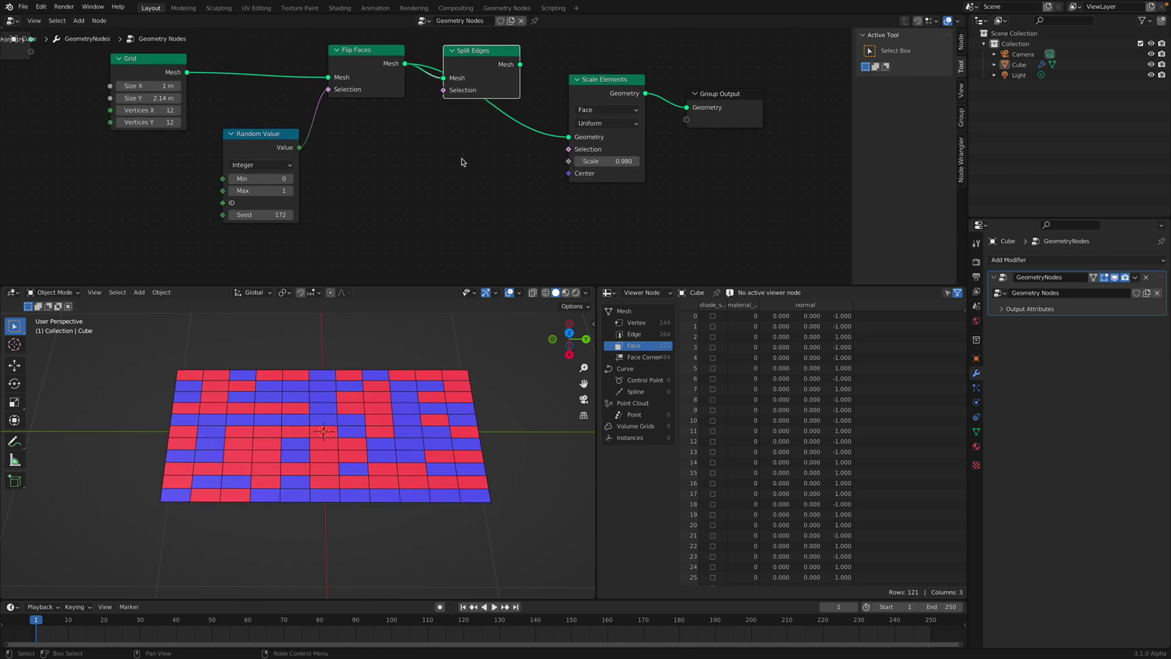
- Connect the Random Value output to the Scale Elements node's Scale and relink Split Edges to its Geometry input
{"action": "mouse_move", "coordinate": [258, 138]}
{"action": "left_mouse_down"}
{"action": "mouse_move", "coordinate": [468, 160]}
{"action": "mouse_move", "coordinate": [248, 140]}
{"action": "left_mouse_up"}
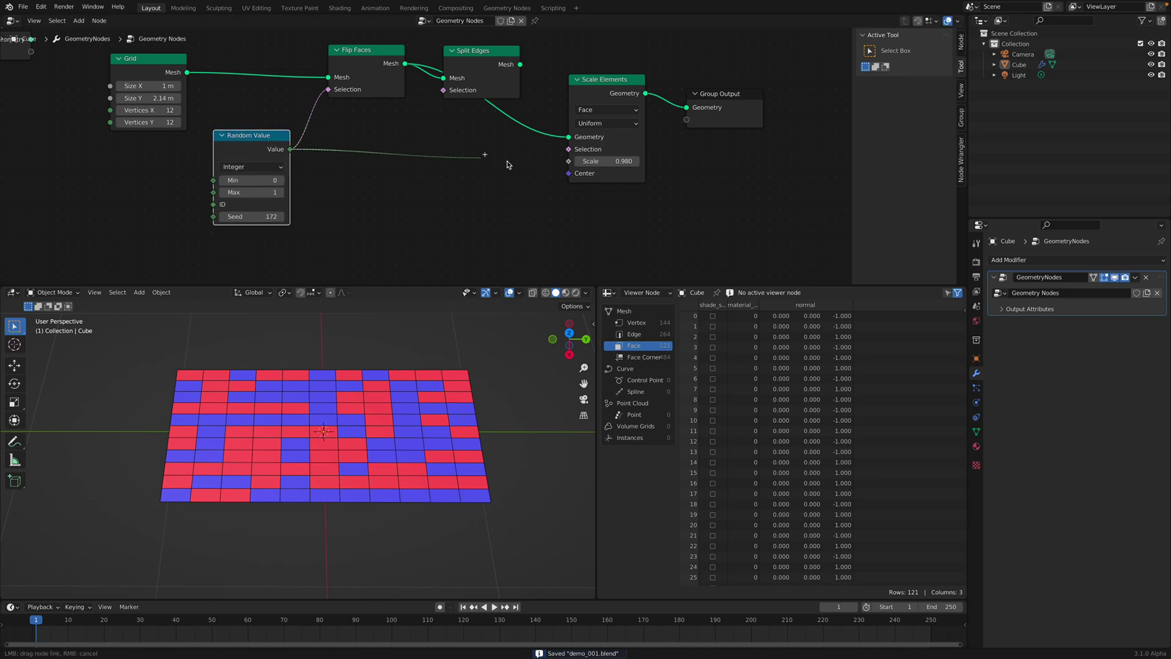
{"action": "left_click_drag", "start_coordinate": [578, 166], "coordinate": [577, 164]}
{"action": "middle_click_drag", "start_coordinate": [427, 372], "coordinate": [401, 363]}
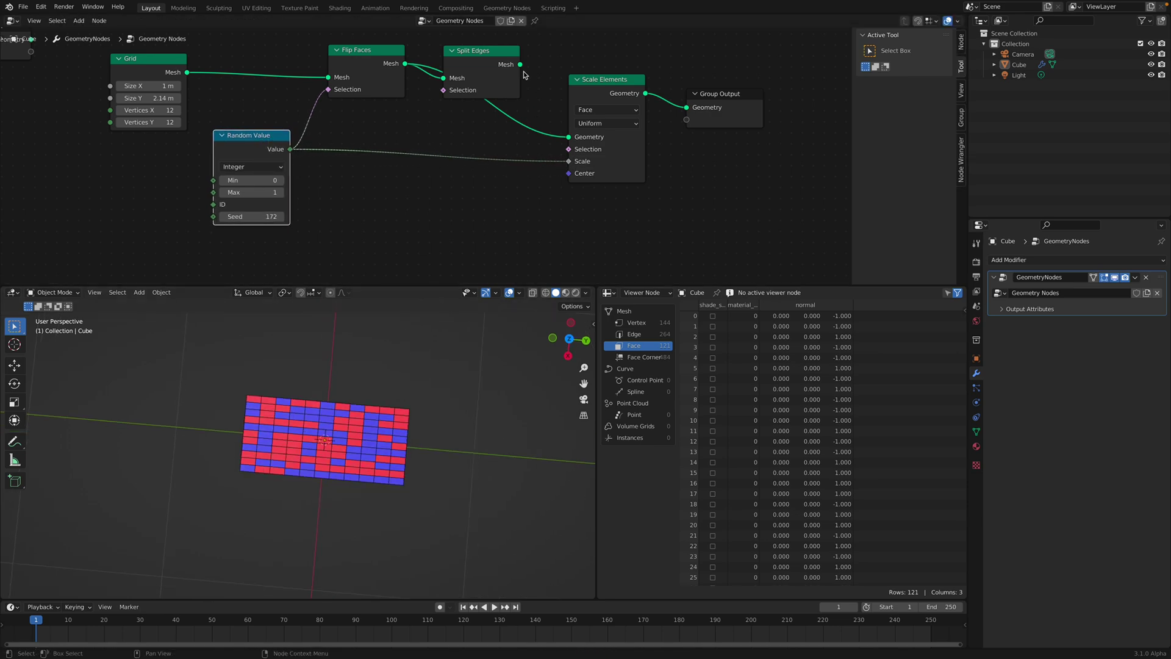
{"action": "left_click_drag", "start_coordinate": [568, 138], "coordinate": [569, 137]}
{"action": "scroll", "coordinate": [444, 350], "scroll_direction": "up", "scroll_amount": 4}
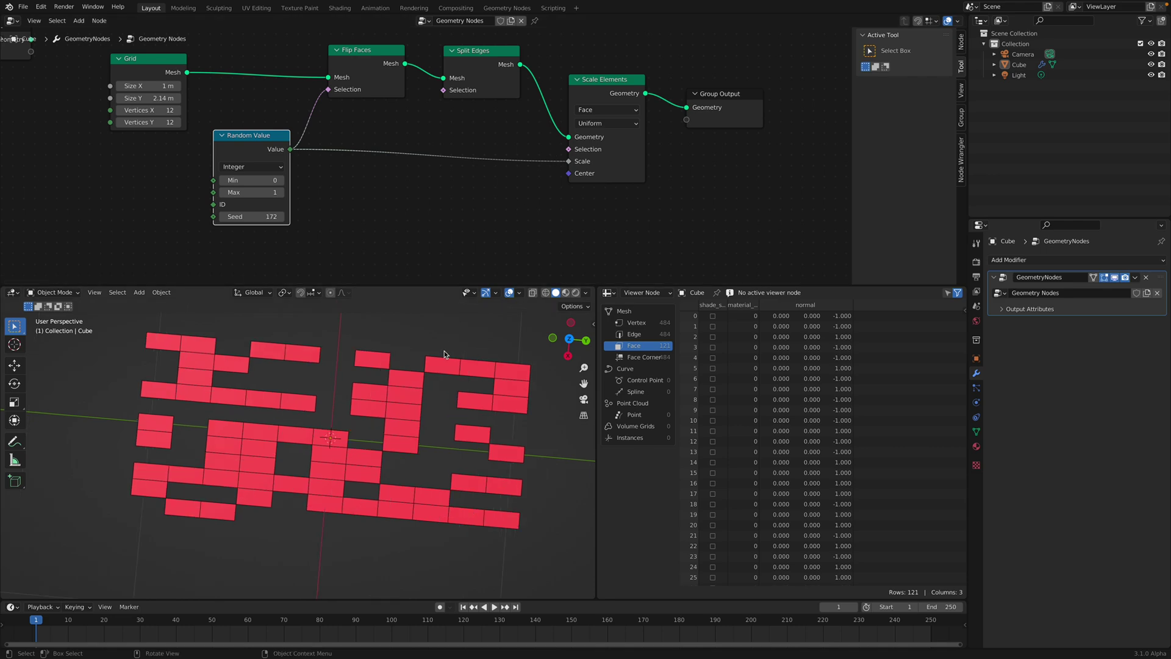
- Save the file and set the Random Value node's seed to 226
{"action": "key", "text": "ctrl+s"}
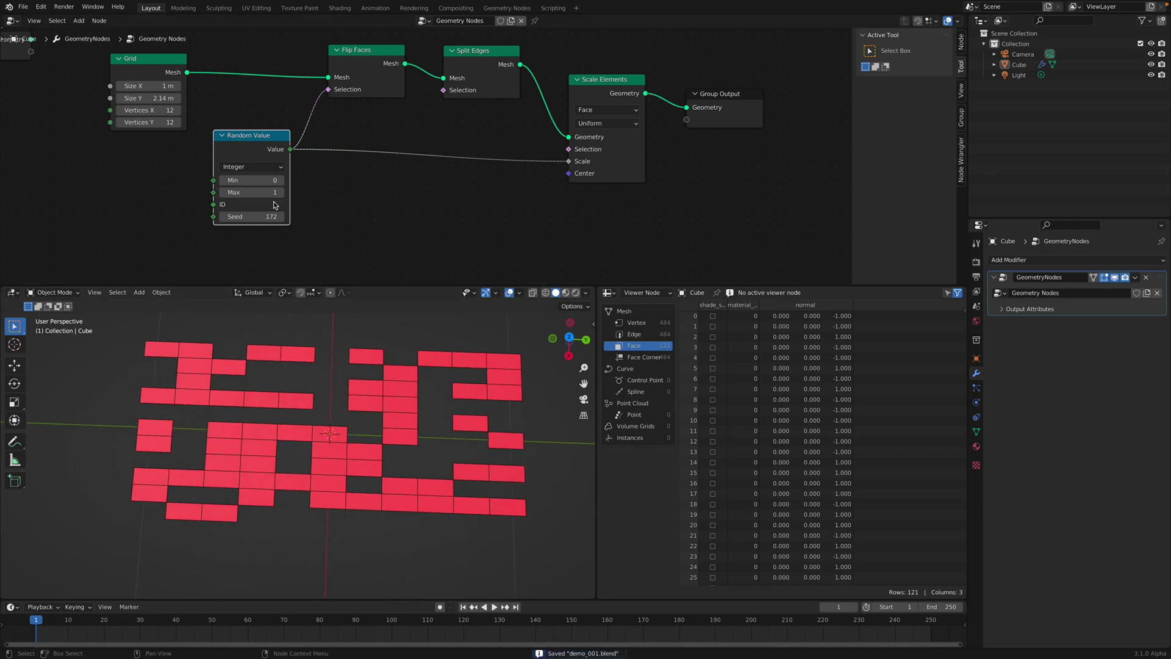
{"action": "left_click_drag", "start_coordinate": [252, 217], "coordinate": [285, 217]}
{"action": "left_click_drag", "start_coordinate": [256, 149], "coordinate": [252, 148]}
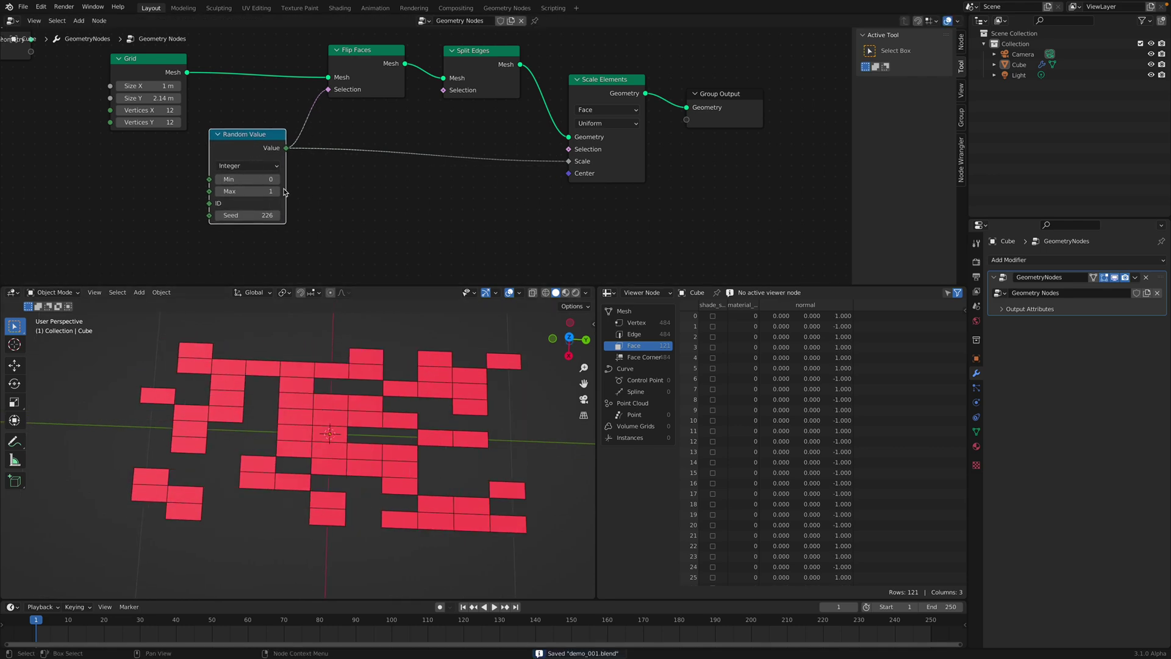
- Insert a Map Range node on the link between Random Value and the Scale input of Scale Elements
{"action": "middle_click_drag", "start_coordinate": [407, 188], "coordinate": [407, 170]}
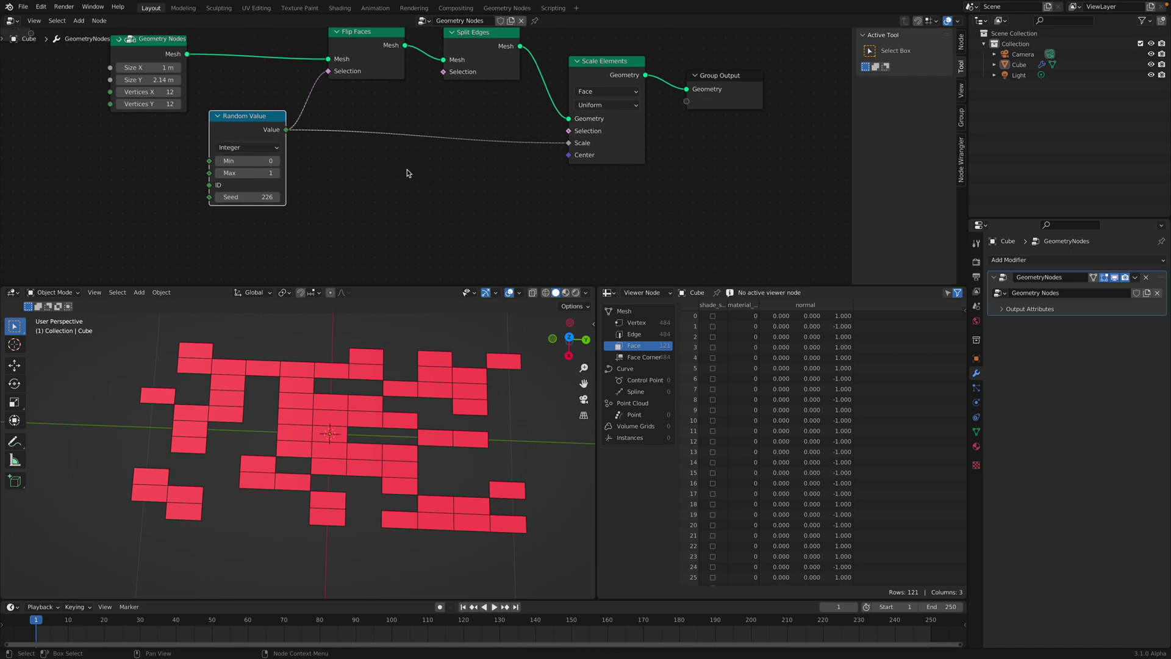
{"action": "key", "text": "shift+a"}
{"action": "type", "text": "map"}
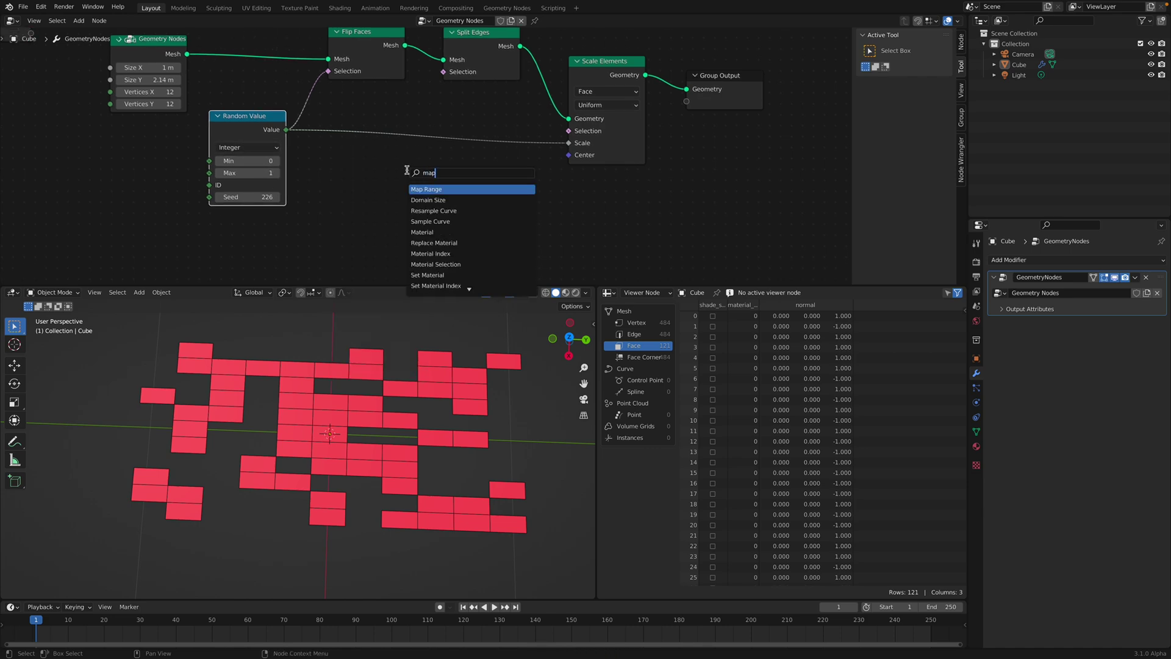
{"action": "key", "text": "Return"}
{"action": "left_click", "coordinate": [463, 198]}
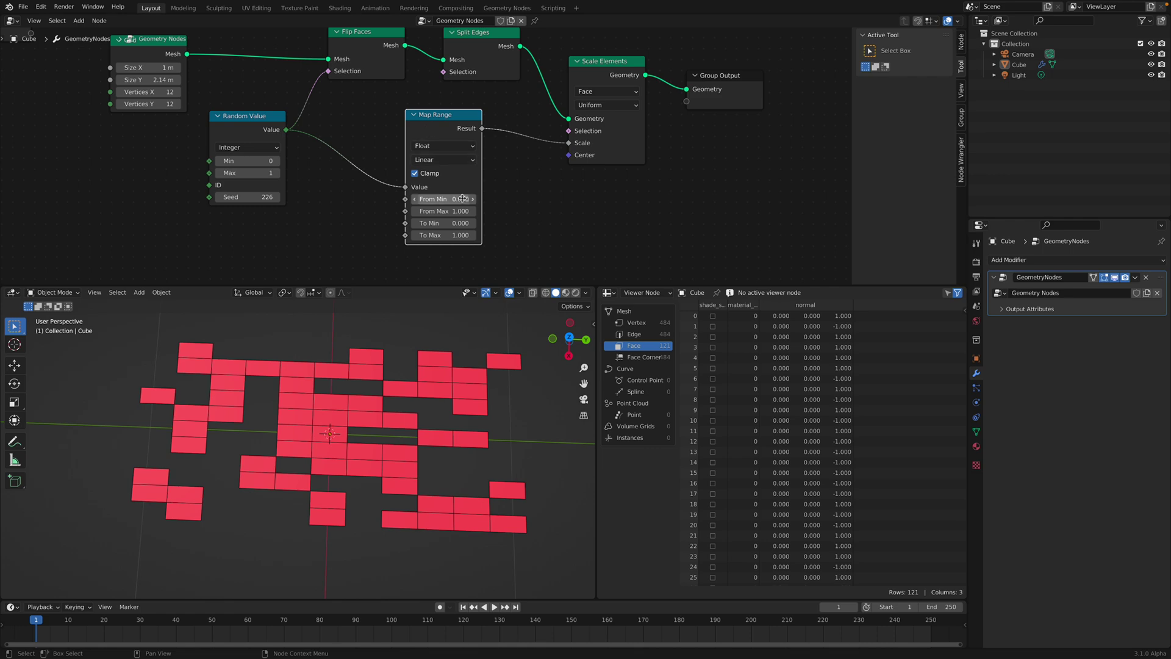
- Set the Map Range node's To Min to 0.500, inspect the resized faces, and save the file
{"action": "left_click_drag", "start_coordinate": [444, 223], "coordinate": [488, 224]}
{"action": "middle_click_drag", "start_coordinate": [415, 464], "coordinate": [372, 416]}
{"action": "key", "text": "ctrl+s"}
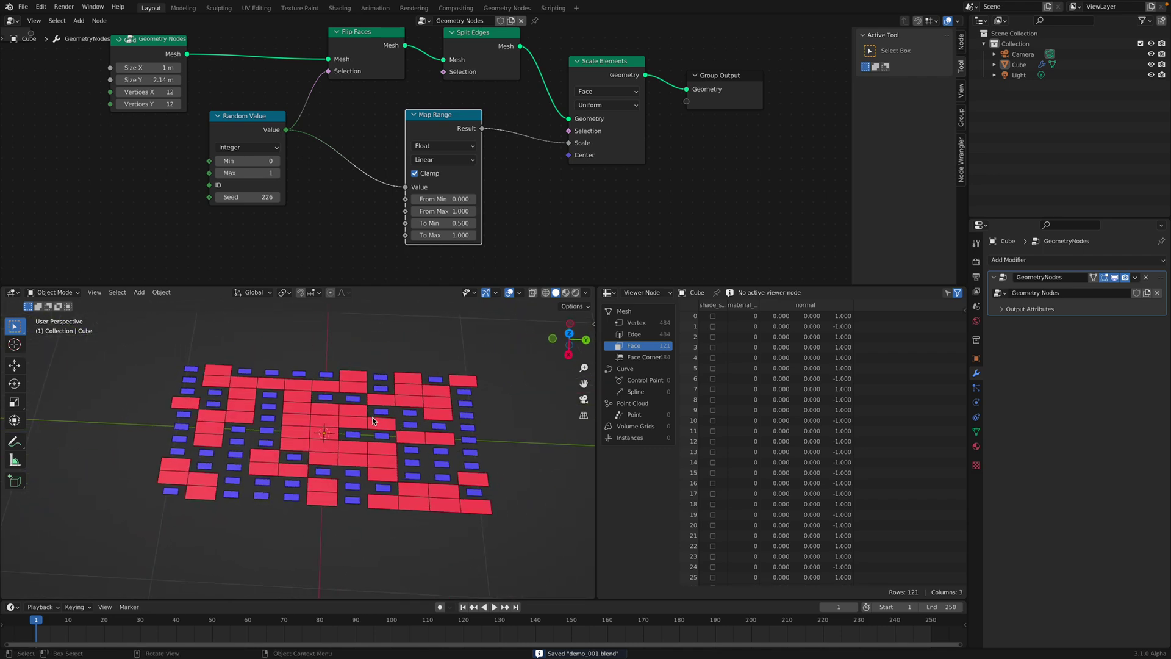
{"action": "middle_click_drag", "start_coordinate": [244, 422], "coordinate": [397, 371]}
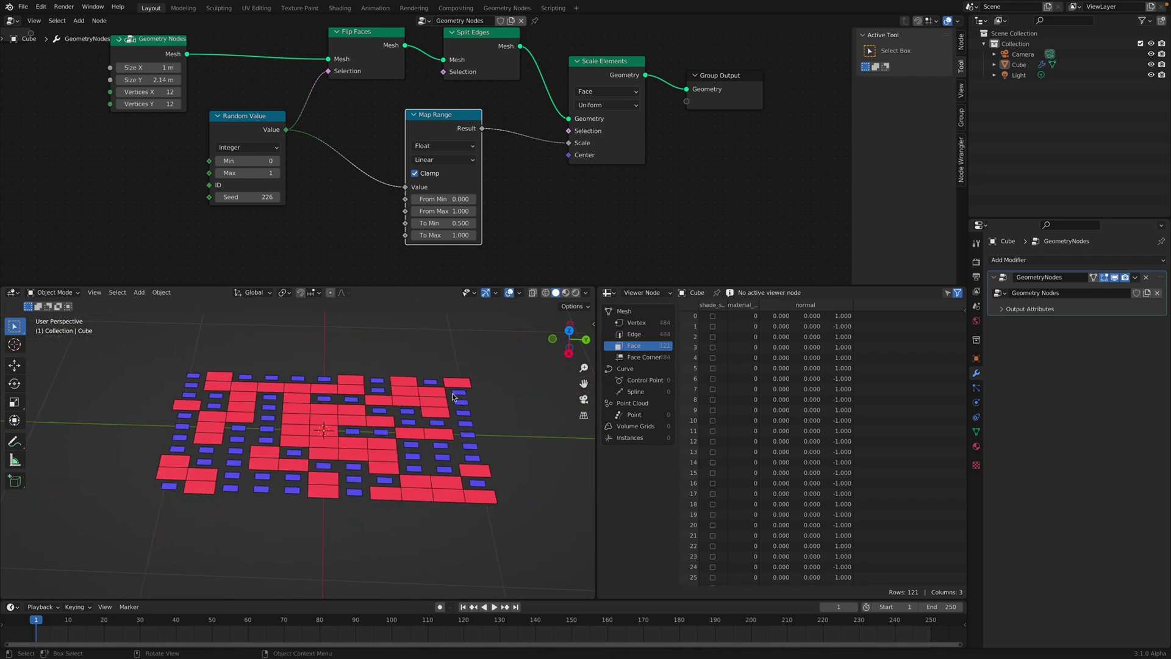
- Try a Solidify modifier on the scaled faces at several thicknesses, including 0.364 m, and remove the modifier
{"action": "left_click", "coordinate": [1075, 263]}
{"action": "left_click", "coordinate": [1003, 433]}
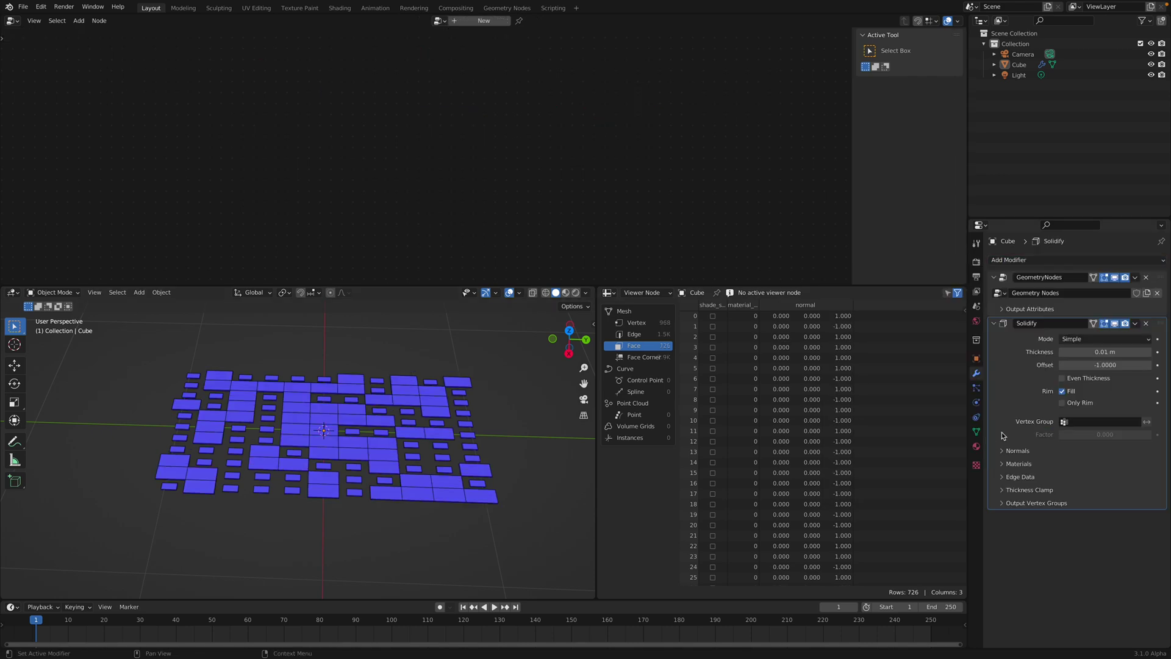
{"action": "left_click_drag", "start_coordinate": [1105, 352], "coordinate": [1157, 352]}
{"action": "middle_click_drag", "start_coordinate": [418, 513], "coordinate": [424, 458]}
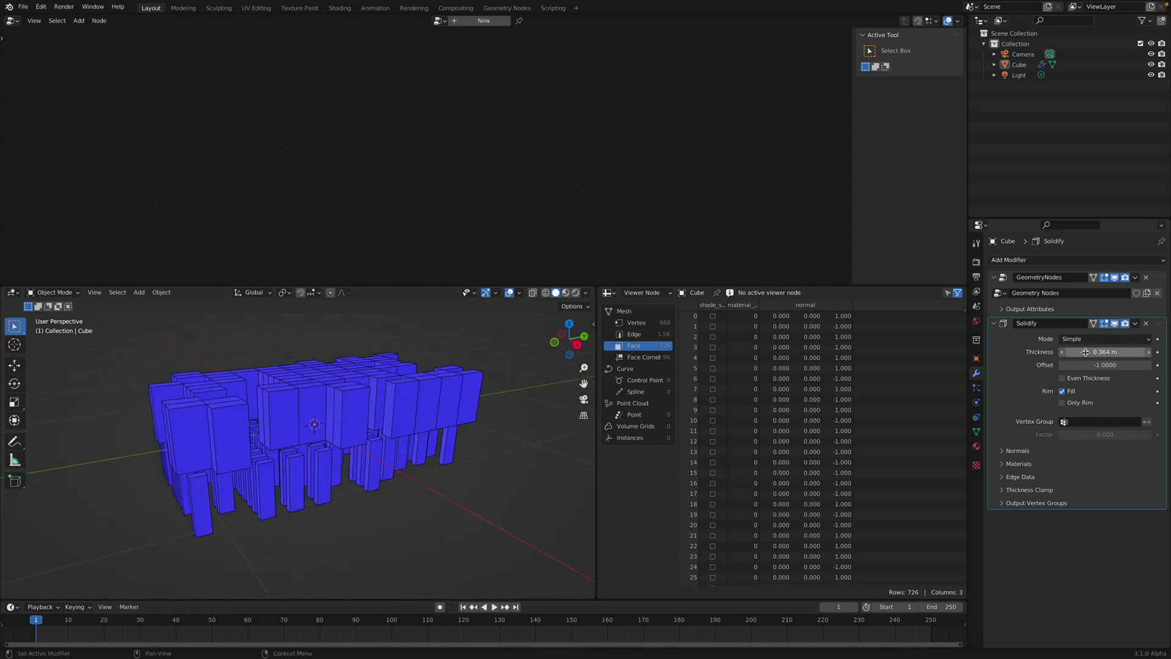
{"action": "mouse_move", "coordinate": [1085, 352]}
{"action": "left_mouse_down"}
{"action": "mouse_move", "coordinate": [1104, 352]}
{"action": "mouse_move", "coordinate": [1065, 352]}
{"action": "mouse_move", "coordinate": [1098, 352]}
{"action": "left_mouse_up"}
{"action": "middle_click_drag", "start_coordinate": [366, 422], "coordinate": [391, 440]}
{"action": "mouse_move", "coordinate": [1092, 352]}
{"action": "left_mouse_down"}
{"action": "mouse_move", "coordinate": [1110, 352]}
{"action": "mouse_move", "coordinate": [1081, 352]}
{"action": "mouse_move", "coordinate": [1092, 352]}
{"action": "left_mouse_up"}
{"action": "mouse_move", "coordinate": [518, 510]}
{"action": "middle_mouse_down"}
{"action": "mouse_move", "coordinate": [433, 430]}
{"action": "mouse_move", "coordinate": [512, 503]}
{"action": "middle_mouse_up"}
{"action": "left_click", "coordinate": [1147, 324]}
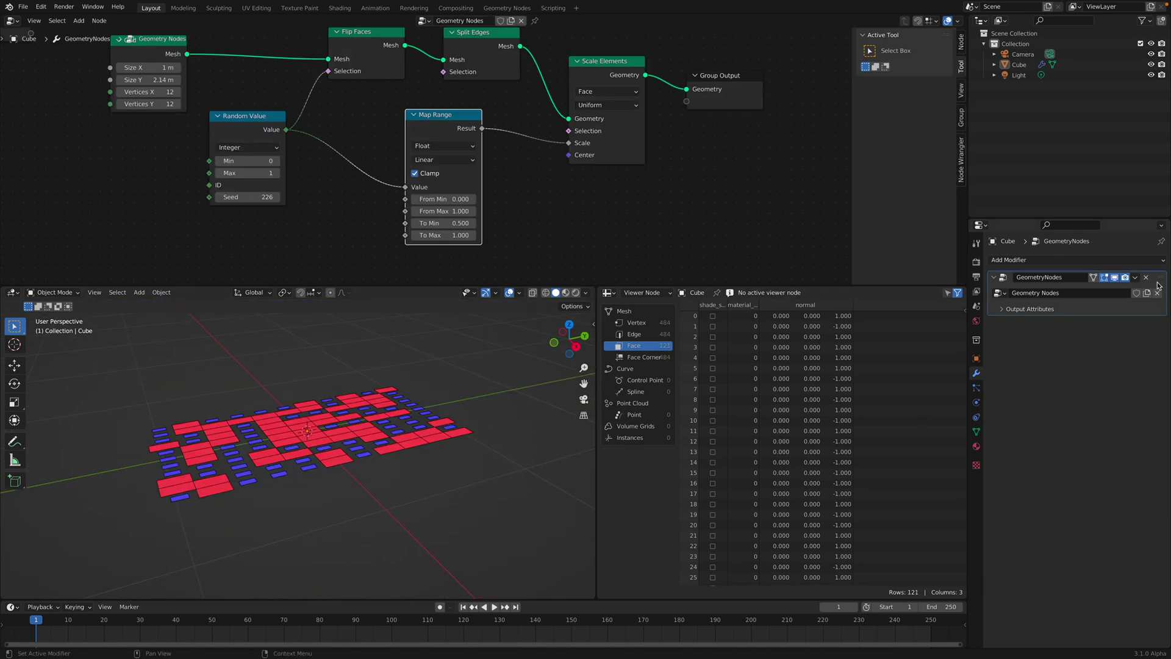
- Save the file and spread out the node tree by moving the Map Range, Grid and Group Input nodes
{"action": "key", "text": "ctrl+s"}
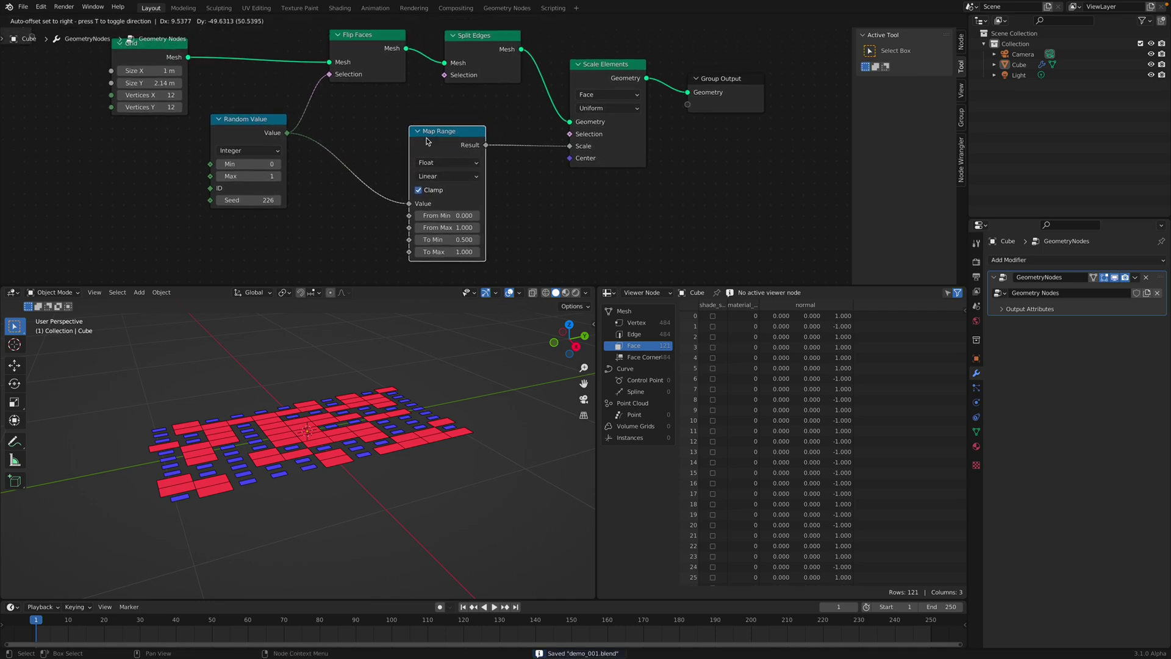
{"action": "key", "text": "Home"}
{"action": "middle_click_drag", "start_coordinate": [216, 103], "coordinate": [228, 121]}
{"action": "left_click_drag", "start_coordinate": [210, 116], "coordinate": [172, 103]}
{"action": "middle_click_drag", "start_coordinate": [172, 103], "coordinate": [214, 118]}
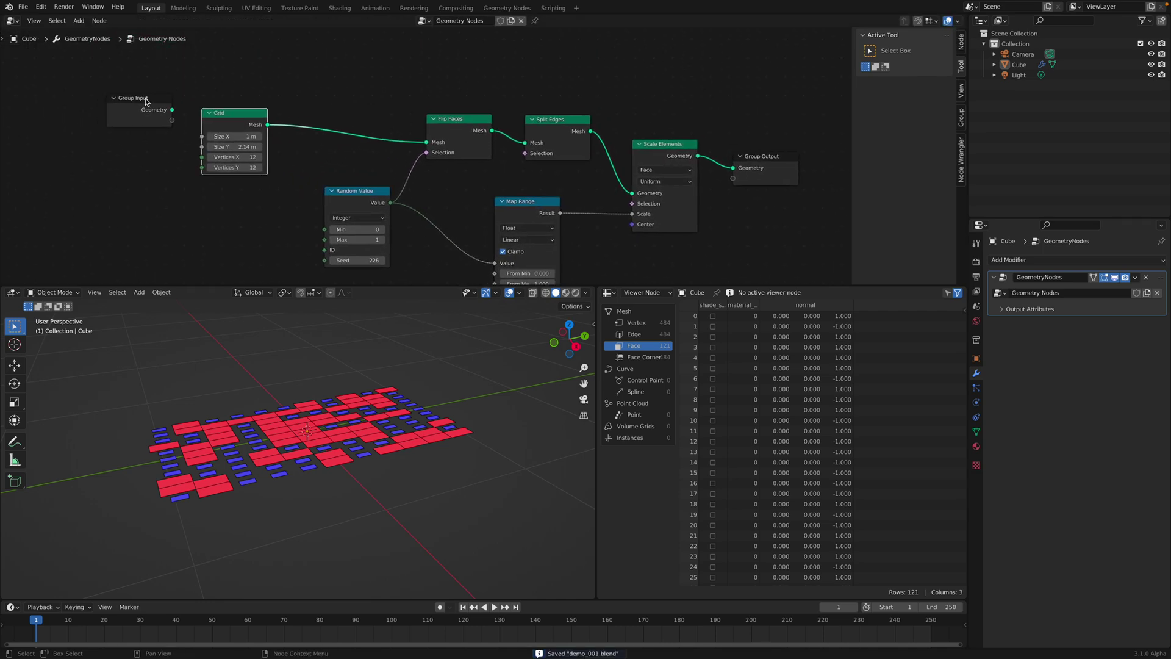
{"action": "left_click_drag", "start_coordinate": [146, 102], "coordinate": [60, 65]}
{"action": "left_click_drag", "start_coordinate": [253, 123], "coordinate": [197, 102]}
- Save the project as a new incremented file named demo_002.blend
{"action": "left_click", "coordinate": [20, 7]}
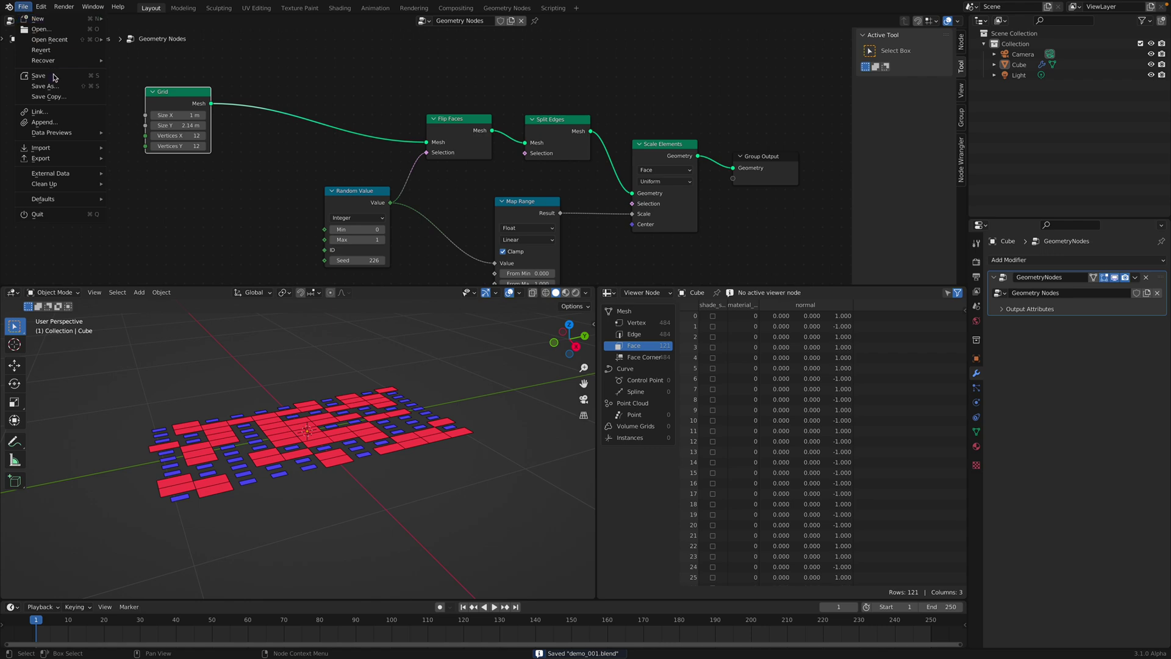
{"action": "left_click", "coordinate": [55, 84]}
{"action": "left_click", "coordinate": [815, 611]}
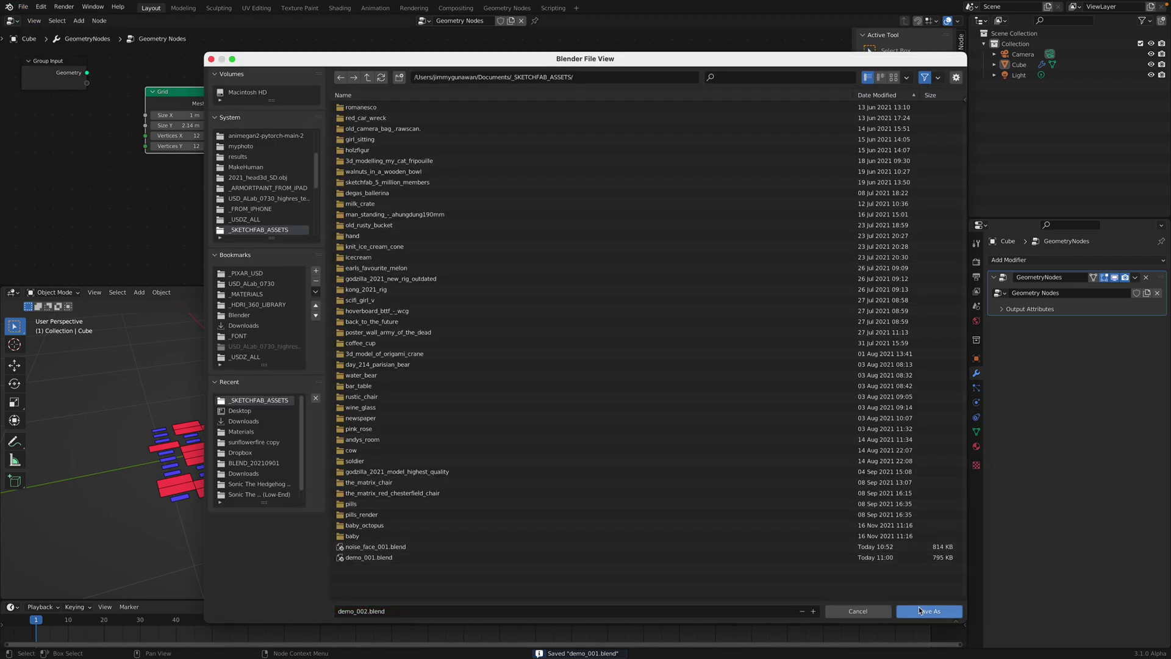
{"action": "left_click", "coordinate": [929, 611]}
- Add an Ico Sphere node, connect it to Flip Faces in place of the Grid, and move the Grid node aside
{"action": "key", "text": "shift+a"}
{"action": "type", "text": "ico sph"}
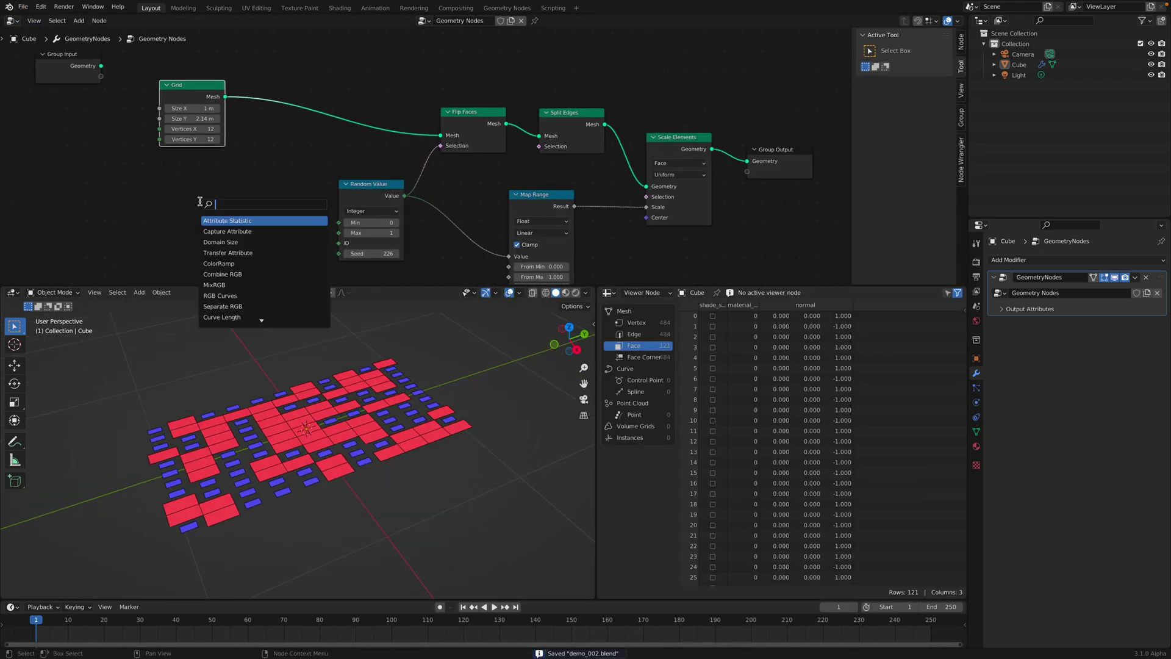
{"action": "key", "text": "Return"}
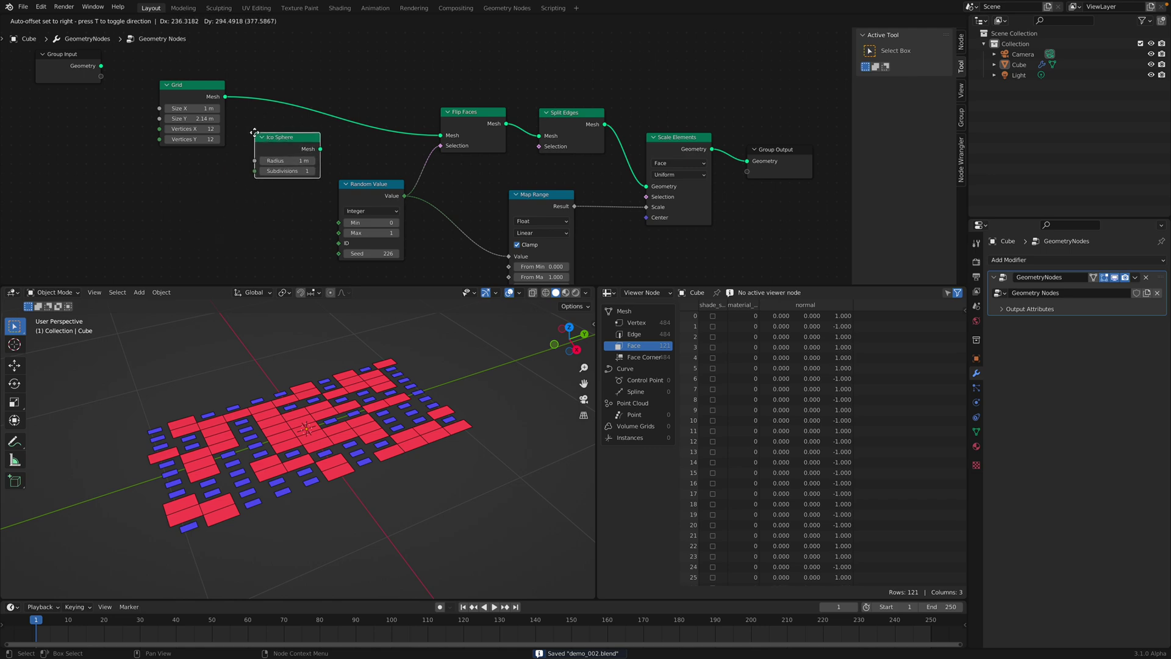
{"action": "left_click", "coordinate": [255, 125]}
{"action": "left_click_drag", "start_coordinate": [265, 124], "coordinate": [173, 74]}
{"action": "middle_click_drag", "start_coordinate": [399, 404], "coordinate": [244, 351]}
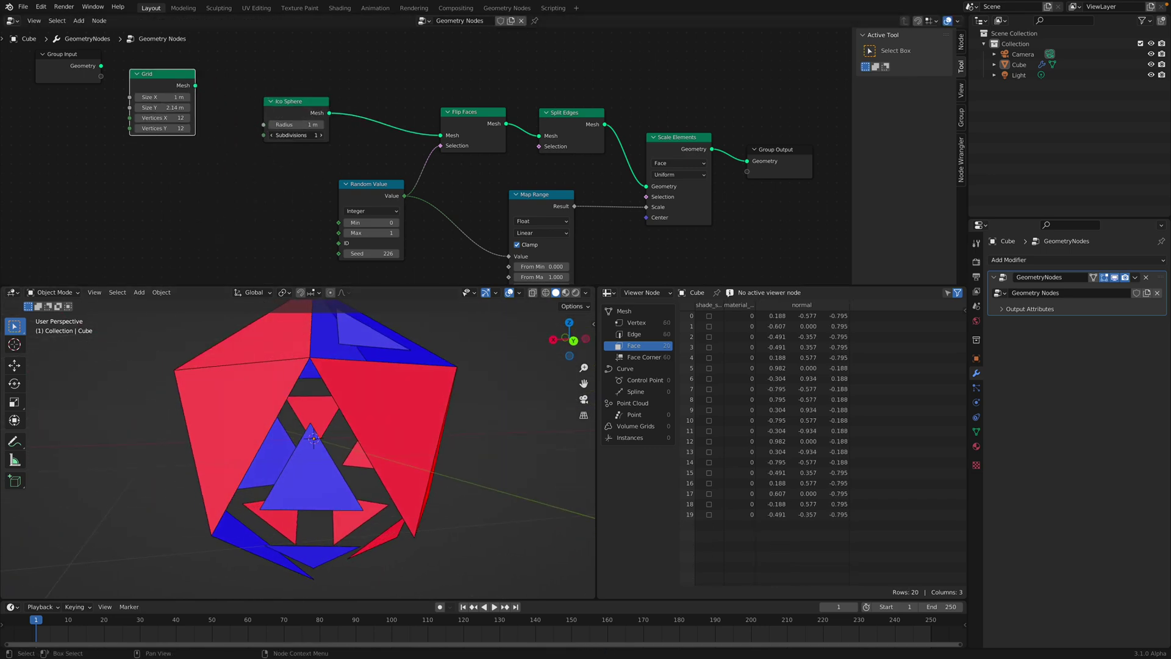
- Set the Ico Sphere's Subdivisions to 3 and inspect the flipped and scaled triangles on the sphere
{"action": "left_click_drag", "start_coordinate": [300, 135], "coordinate": [319, 135]}
{"action": "scroll", "coordinate": [341, 366], "scroll_direction": "down", "scroll_amount": 2}
{"action": "middle_click_drag", "start_coordinate": [366, 361], "coordinate": [376, 425]}
{"action": "scroll", "coordinate": [348, 464], "scroll_direction": "up", "scroll_amount": 2}
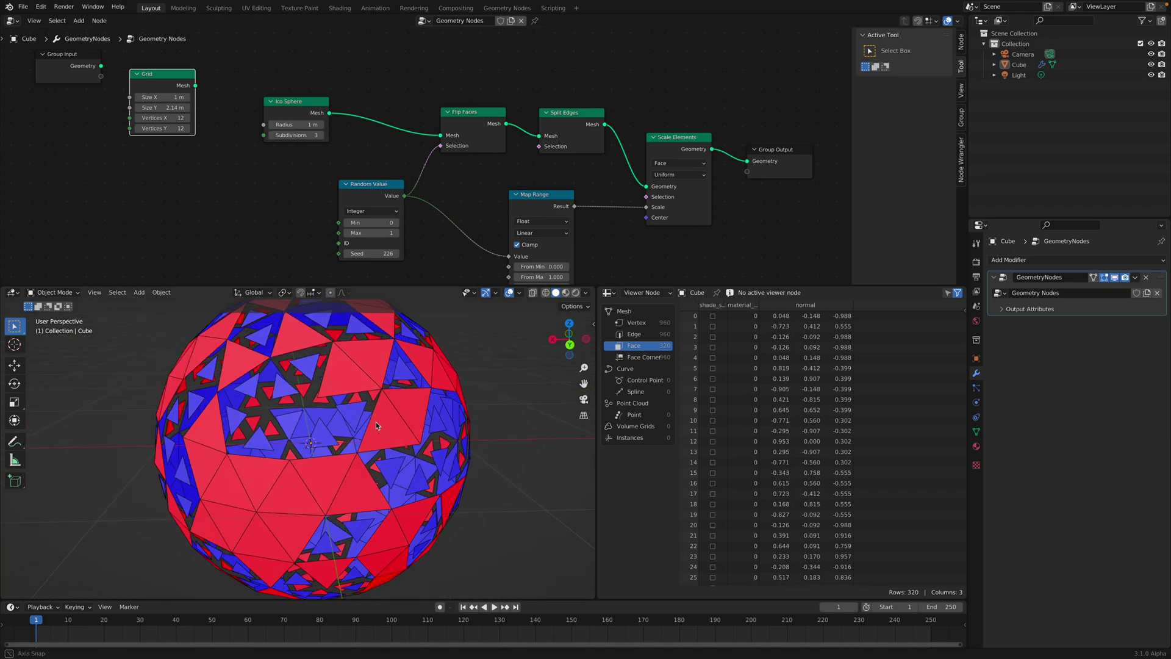
{"action": "scroll", "coordinate": [340, 383], "scroll_direction": "down", "scroll_amount": 2}
{"action": "middle_click_drag", "start_coordinate": [388, 375], "coordinate": [94, 400]}
- Try a Solidify modifier with a changed thickness on the triangulated sphere and remove the modifier
{"action": "left_click", "coordinate": [1016, 259]}
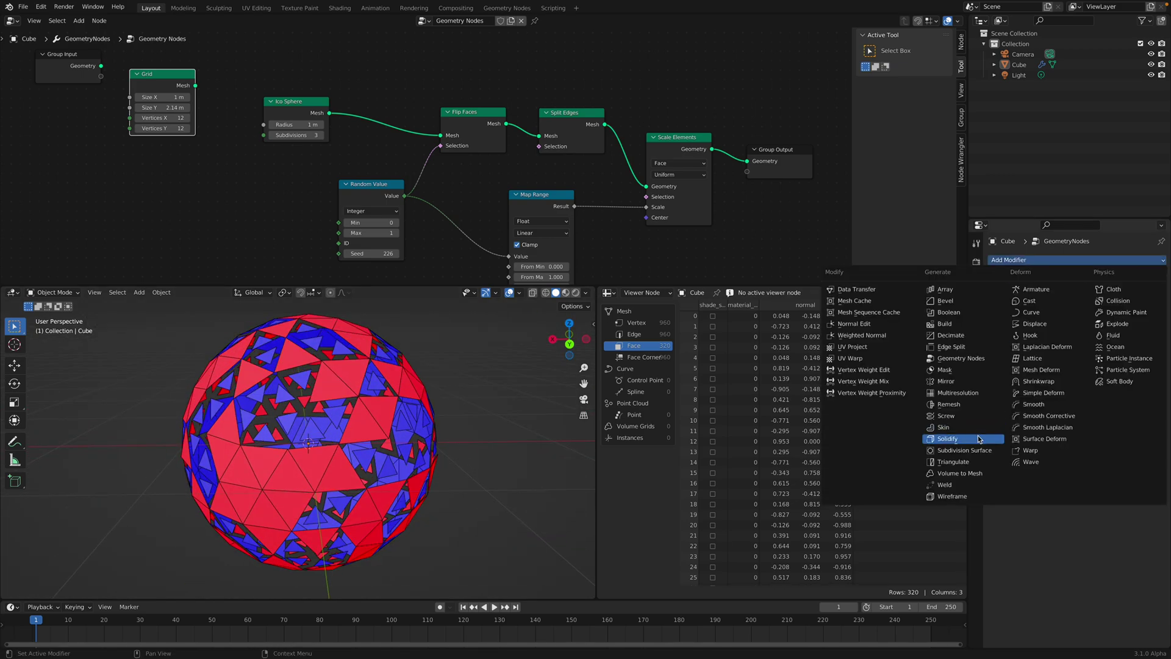
{"action": "left_click", "coordinate": [978, 438]}
{"action": "left_click_drag", "start_coordinate": [1096, 354], "coordinate": [1141, 354]}
{"action": "middle_click_drag", "start_coordinate": [354, 391], "coordinate": [415, 451]}
{"action": "left_click", "coordinate": [1146, 326]}
- Insert a Dual Mesh node between Ico Sphere and Flip Faces, save the file, and inspect the hexagonal faces
{"action": "middle_click_drag", "start_coordinate": [418, 207], "coordinate": [413, 167]}
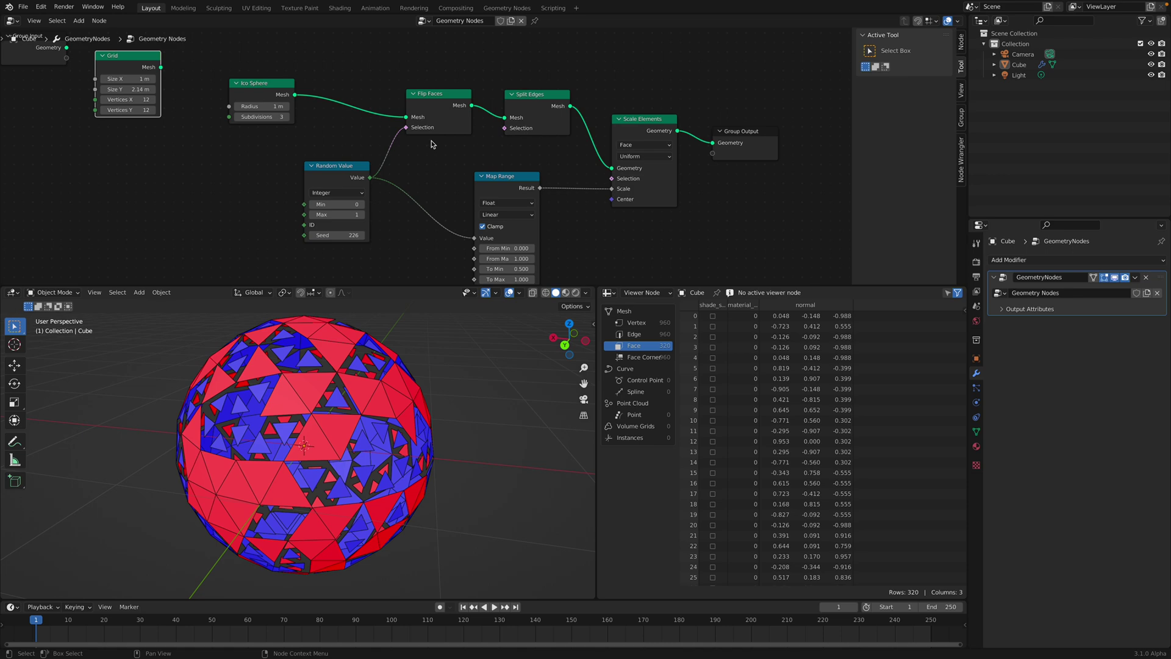
{"action": "left_click", "coordinate": [334, 126]}
{"action": "key", "text": "shift+a"}
{"action": "left_click", "coordinate": [334, 124]}
{"action": "type", "text": "dua"}
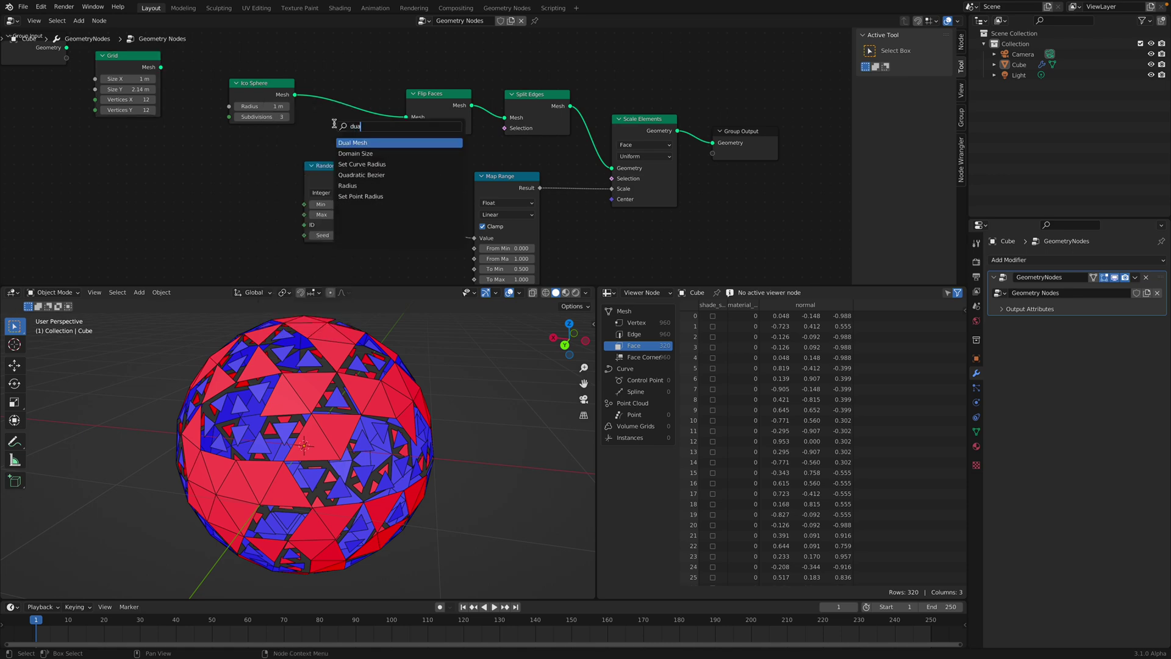
{"action": "key", "text": "Return"}
{"action": "left_click", "coordinate": [309, 86]}
{"action": "key", "text": "ctrl+s"}
{"action": "middle_click_drag", "start_coordinate": [349, 414], "coordinate": [350, 368]}
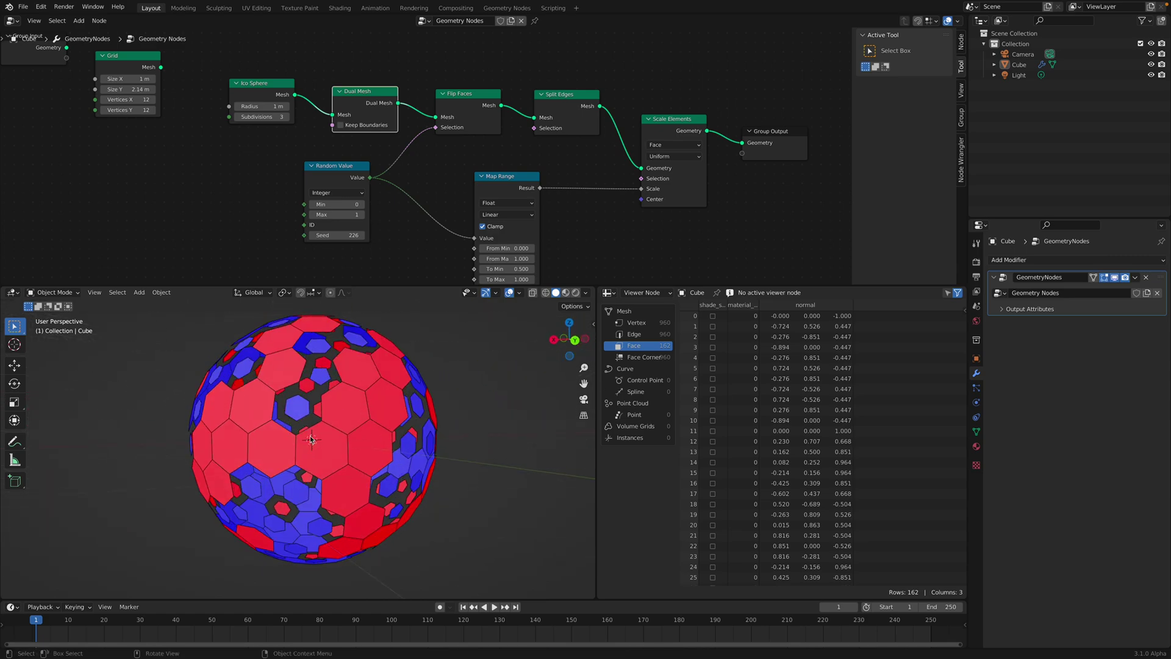
{"action": "middle_click_drag", "start_coordinate": [311, 440], "coordinate": [349, 389]}
{"action": "scroll", "coordinate": [363, 153], "scroll_direction": "down", "scroll_amount": 3}
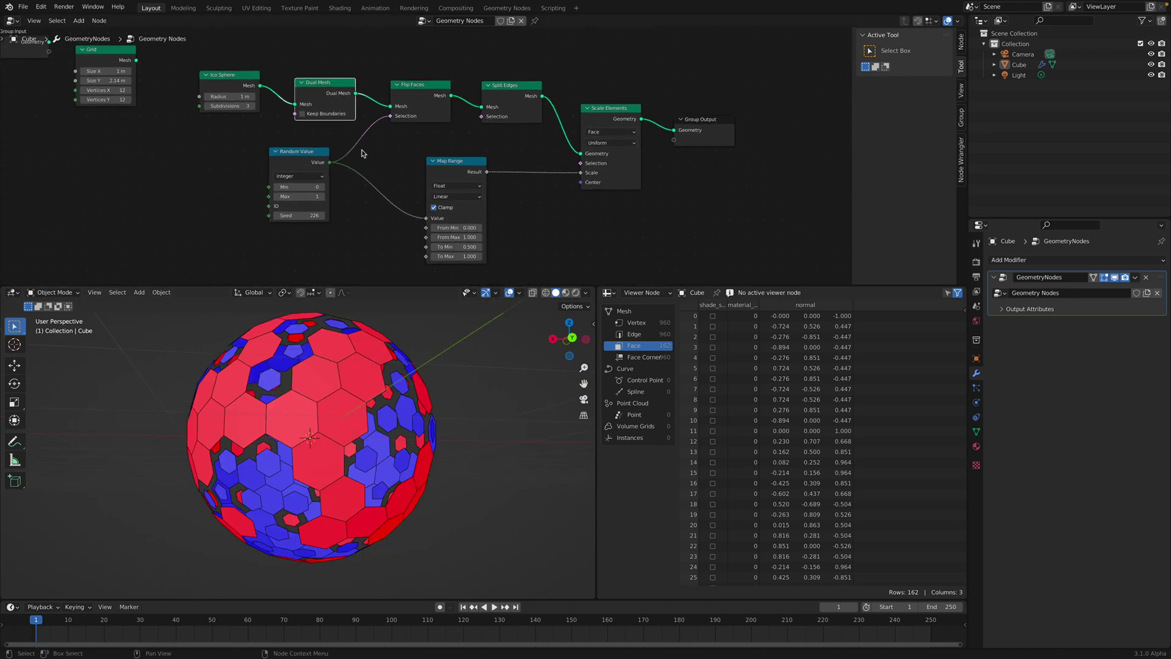
- Mute the Split Edges node and inspect the sphere
{"action": "left_click_drag", "start_coordinate": [506, 97], "coordinate": [510, 100]}
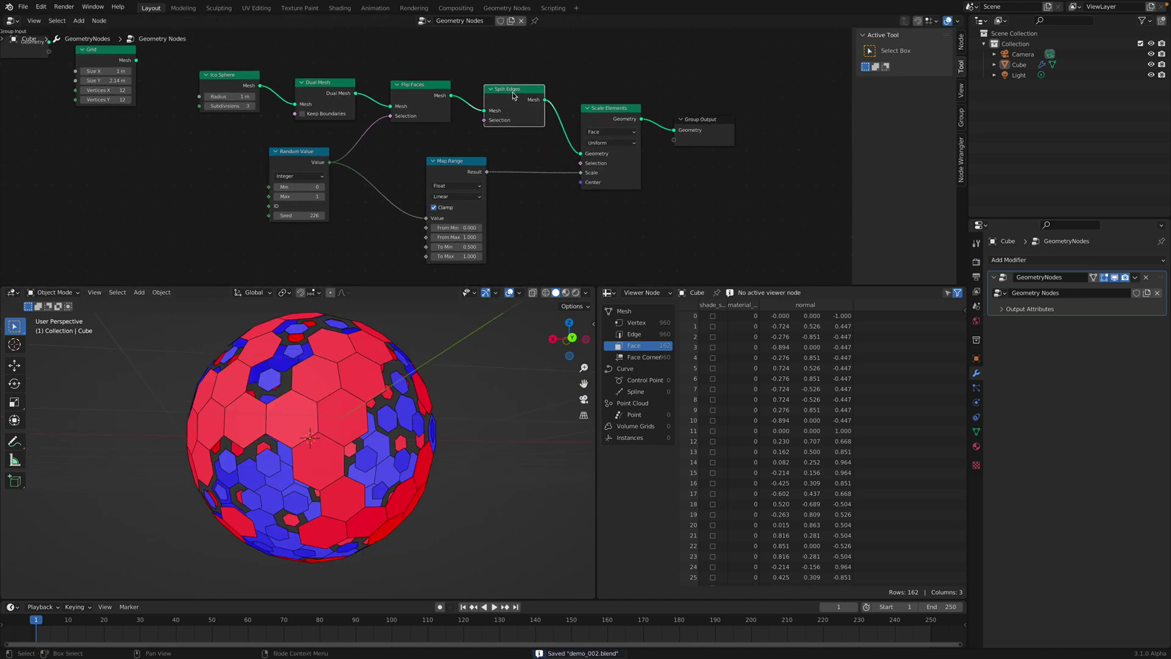
{"action": "key", "text": "m"}
{"action": "middle_click_drag", "start_coordinate": [430, 389], "coordinate": [384, 358]}
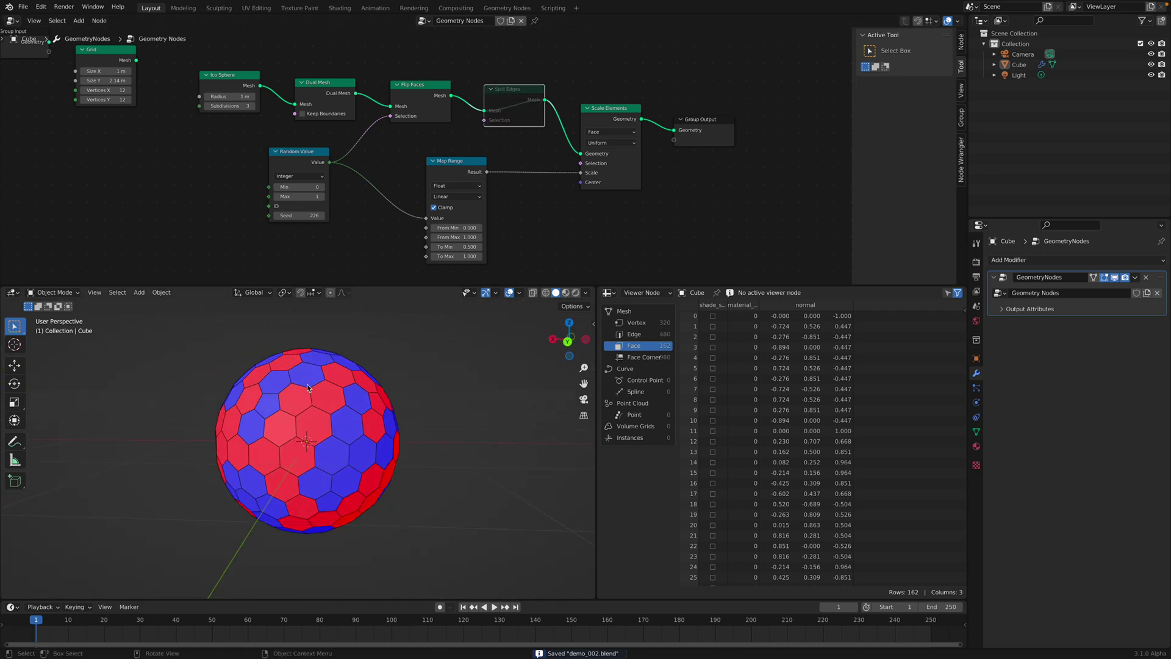
- Try a Solidify modifier with an increased thickness on the unsplit hexagonal sphere and remove the modifier
{"action": "left_click", "coordinate": [1071, 261]}
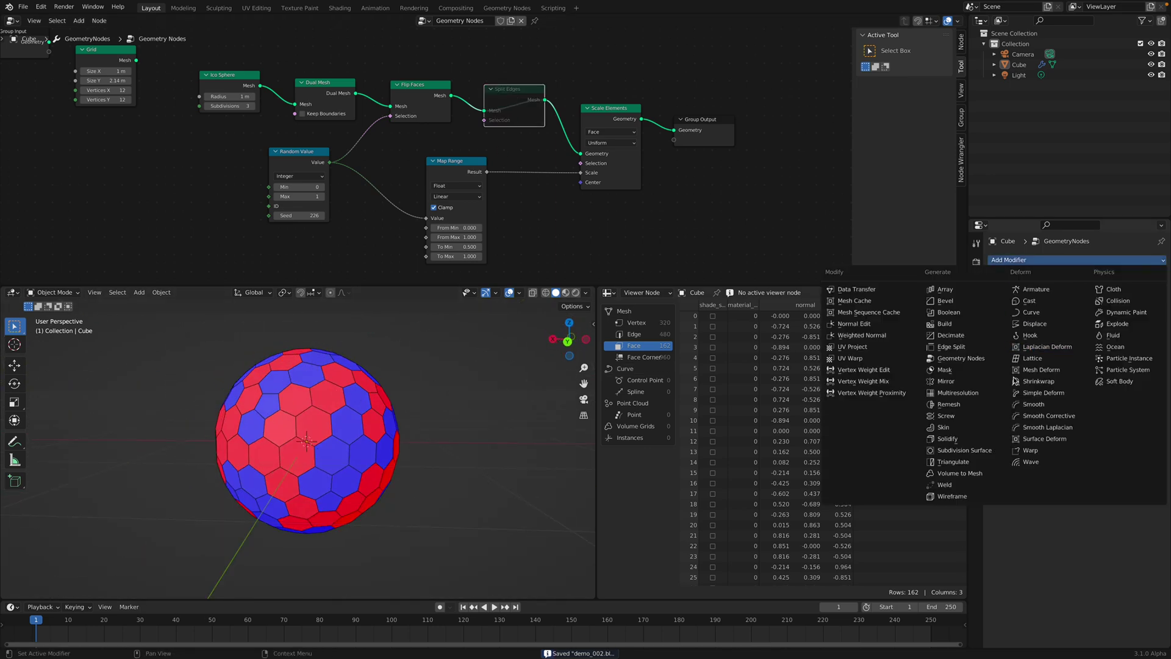
{"action": "left_click", "coordinate": [978, 441]}
{"action": "mouse_move", "coordinate": [1098, 352]}
{"action": "left_mouse_down"}
{"action": "mouse_move", "coordinate": [1135, 352]}
{"action": "mouse_move", "coordinate": [1106, 349]}
{"action": "left_mouse_up"}
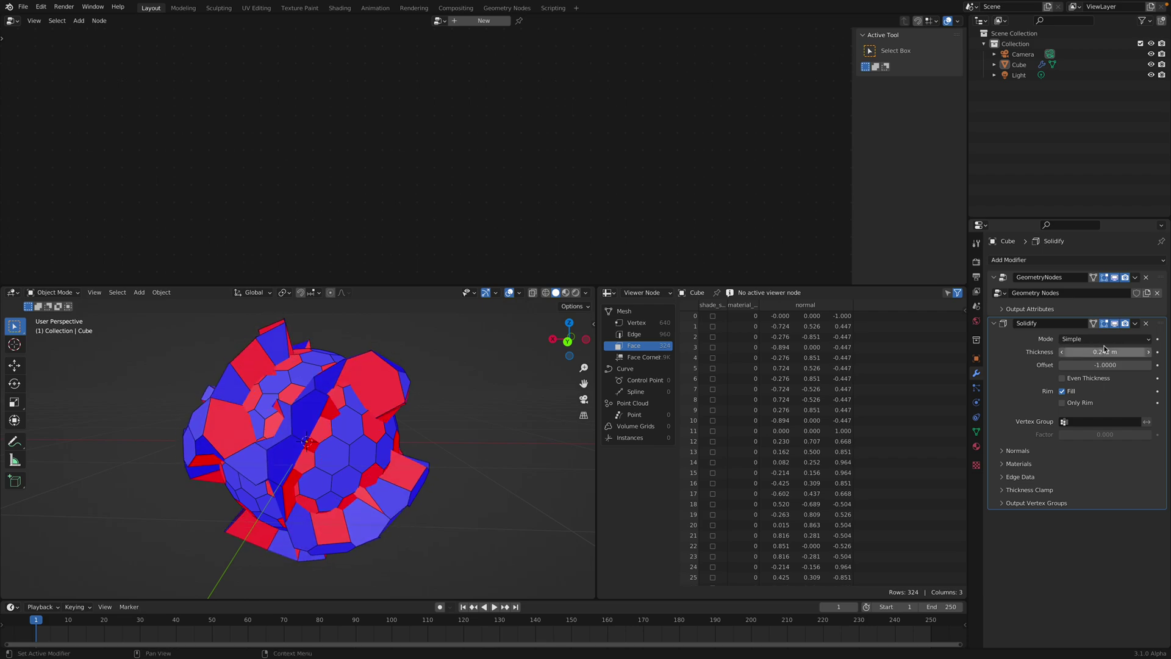
{"action": "left_click", "coordinate": [1146, 324]}
{"action": "middle_click_drag", "start_coordinate": [314, 430], "coordinate": [339, 411]}
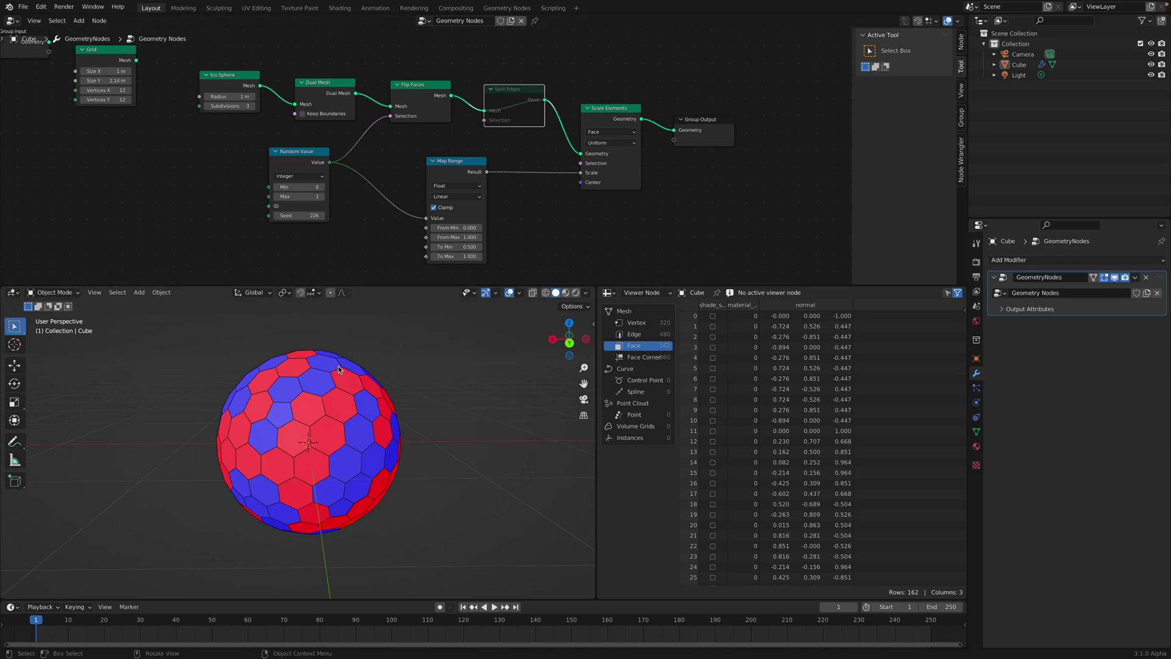
{"action": "middle_click_drag", "start_coordinate": [311, 482], "coordinate": [192, 464]}
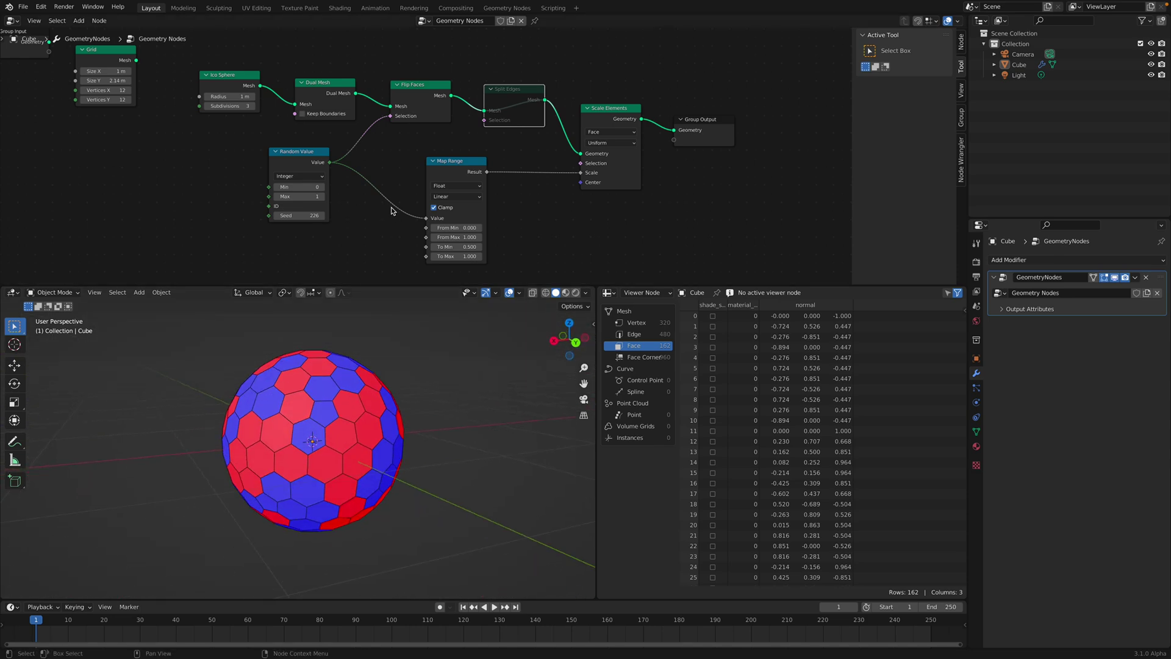
- Rearrange the Random Value, Split Edges and Scale Elements nodes and move Group Output away to make room after Scale Elements
{"action": "left_click_drag", "start_coordinate": [312, 158], "coordinate": [319, 170]}
{"action": "middle_click_drag", "start_coordinate": [545, 140], "coordinate": [452, 149]}
{"action": "left_click_drag", "start_coordinate": [518, 120], "coordinate": [522, 119]}
{"action": "left_click_drag", "start_coordinate": [608, 129], "coordinate": [692, 134]}
{"action": "left_click_drag", "start_coordinate": [526, 123], "coordinate": [569, 130]}
{"action": "mouse_move", "coordinate": [427, 100]}
{"action": "left_mouse_down"}
{"action": "mouse_move", "coordinate": [447, 124]}
{"action": "mouse_move", "coordinate": [440, 108]}
{"action": "left_mouse_up"}
{"action": "left_click_drag", "start_coordinate": [557, 134], "coordinate": [518, 132]}
{"action": "middle_click_drag", "start_coordinate": [608, 111], "coordinate": [573, 123]}
- Insert a Delete Geometry node between Scale Elements and Group Output, and save the file
{"action": "key", "text": "shift+a"}
{"action": "left_click", "coordinate": [560, 119]}
{"action": "type", "text": "delet"}
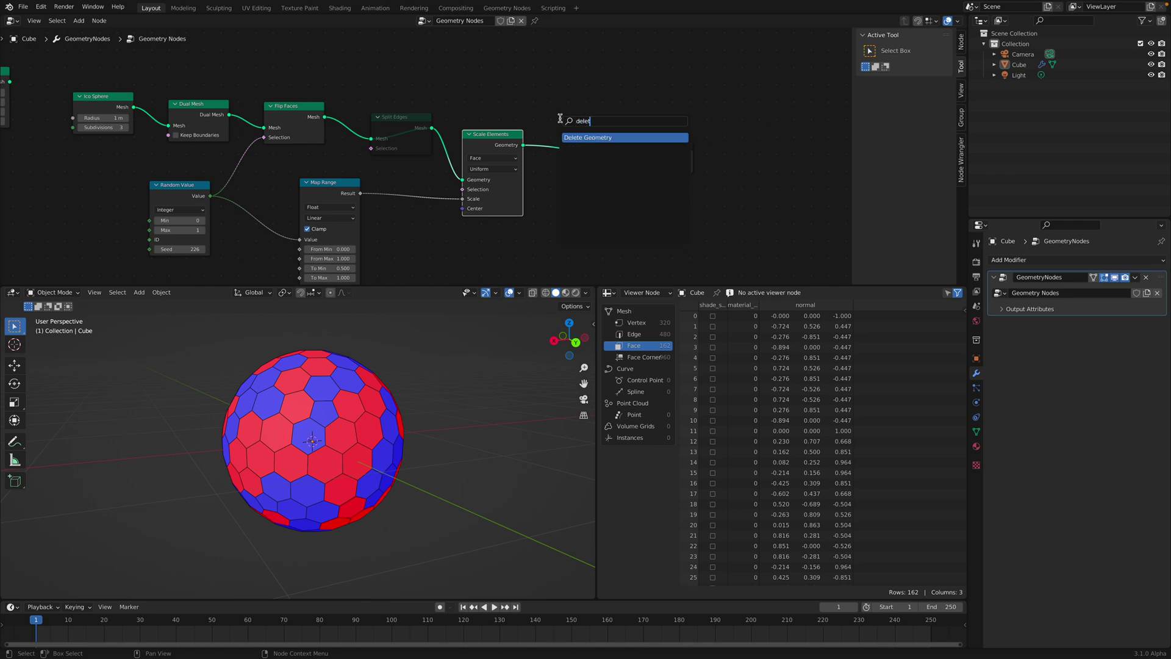
{"action": "key", "text": "Return"}
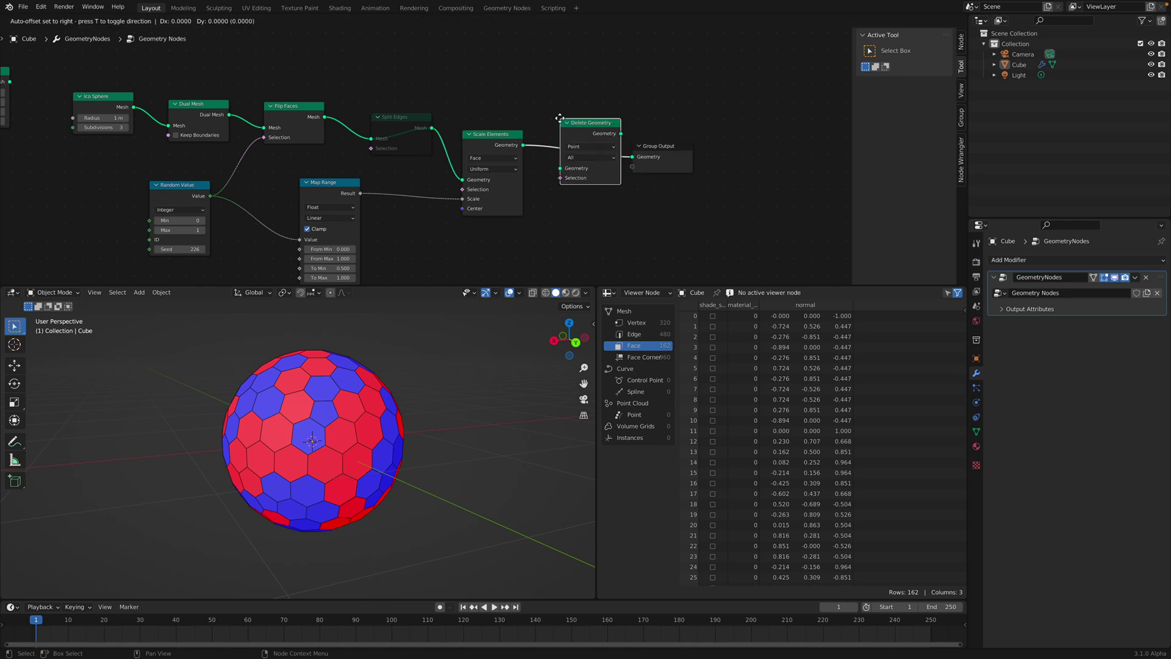
{"action": "left_click", "coordinate": [560, 117]}
{"action": "key", "text": "ctrl+s"}
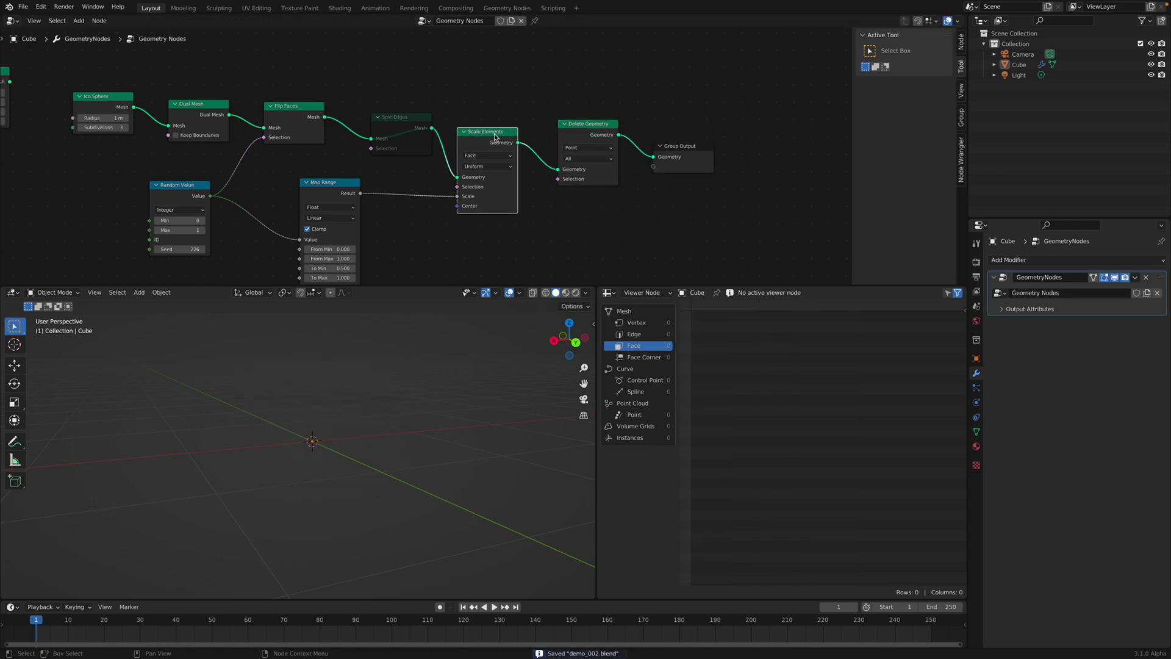
- Mute the Scale Elements node and connect the Random Value output to Delete Geometry's Selection
{"action": "key", "text": "m"}
{"action": "left_click_drag", "start_coordinate": [586, 124], "coordinate": [578, 123]}
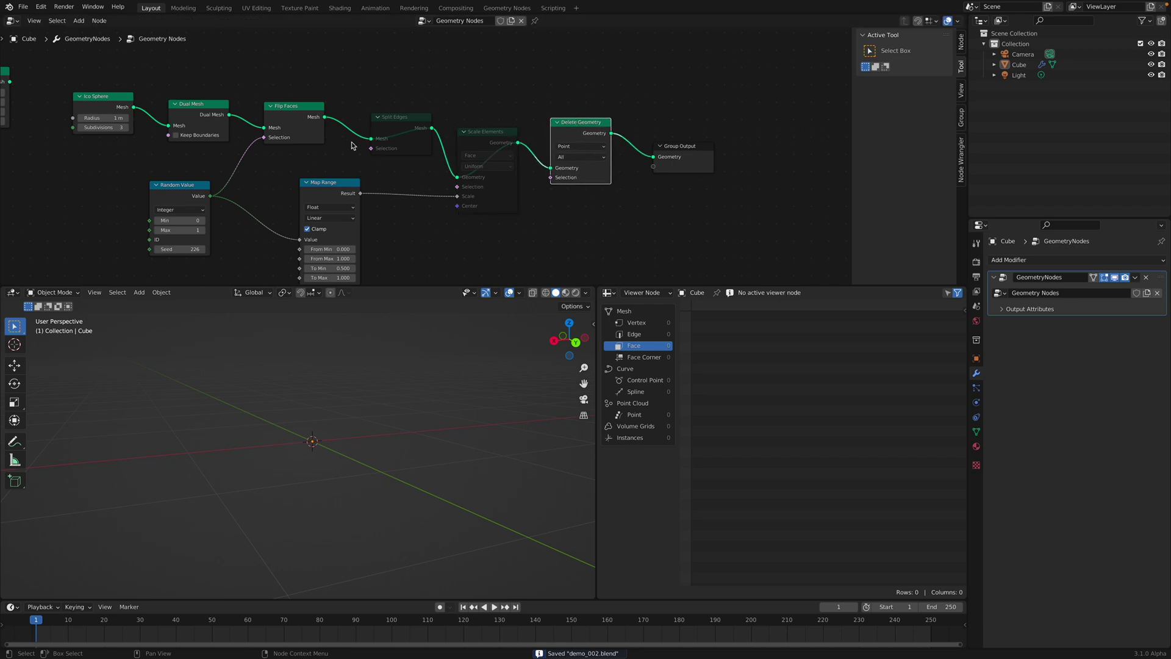
{"action": "left_click_drag", "start_coordinate": [210, 197], "coordinate": [313, 196]}
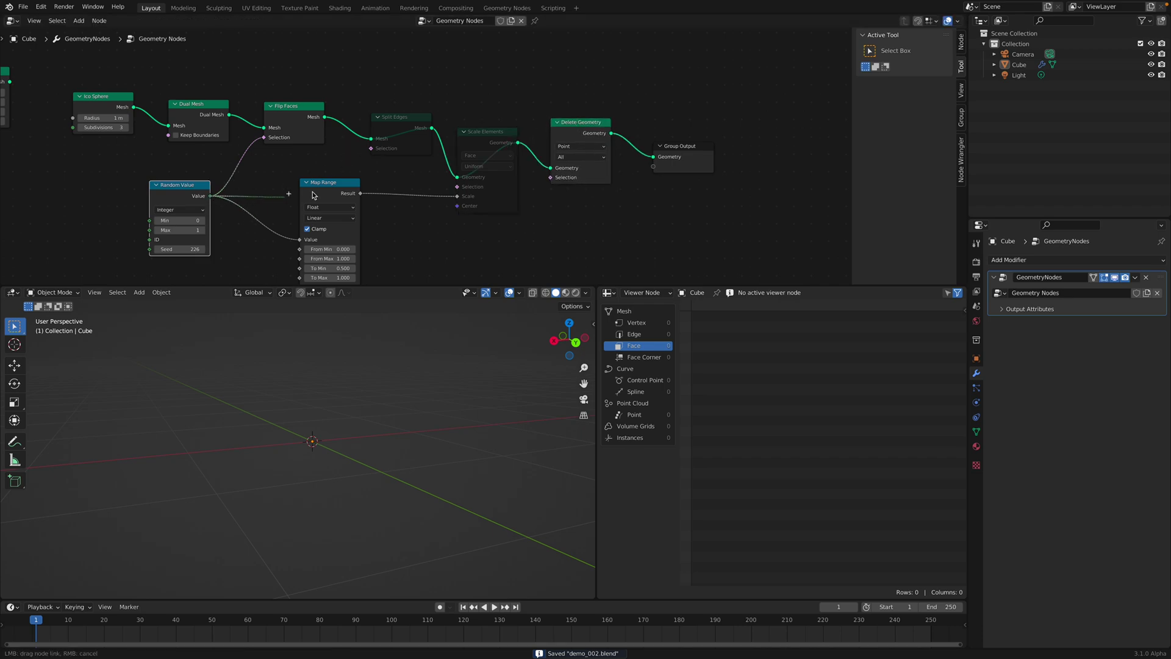
{"action": "left_click_drag", "start_coordinate": [556, 181], "coordinate": [551, 177]}
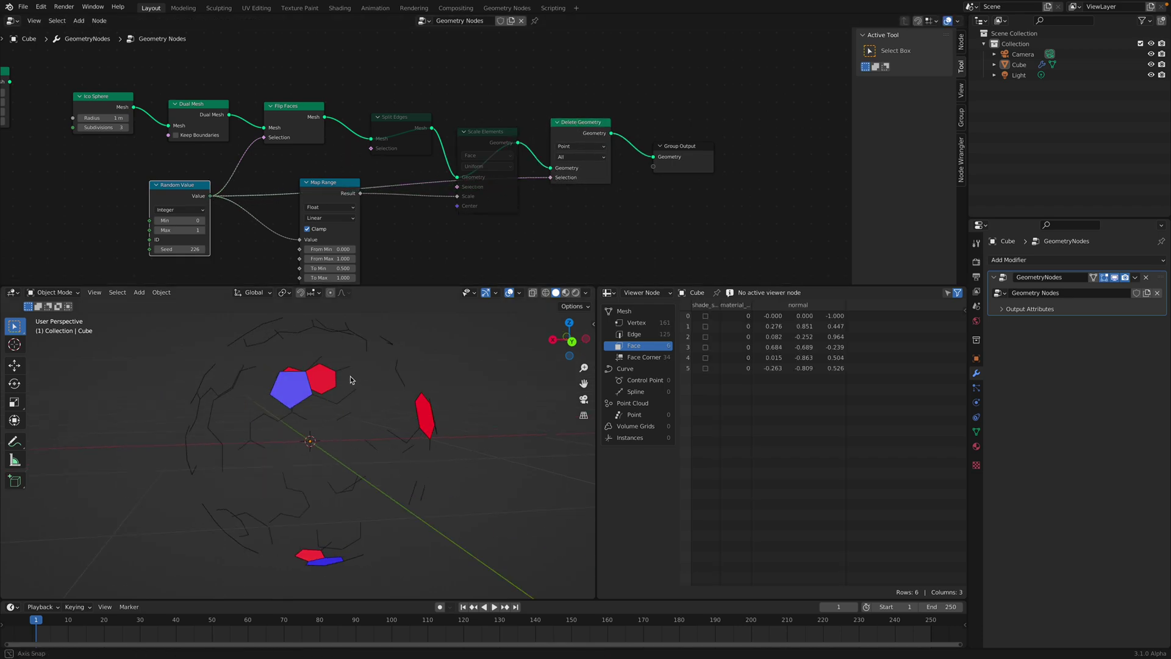
- Set Delete Geometry's domain to Face, inspect the remaining hexagons, and save the file
{"action": "left_click", "coordinate": [574, 147]}
{"action": "left_click", "coordinate": [575, 177]}
{"action": "middle_click_drag", "start_coordinate": [410, 366], "coordinate": [324, 423]}
{"action": "key", "text": "ctrl+s"}
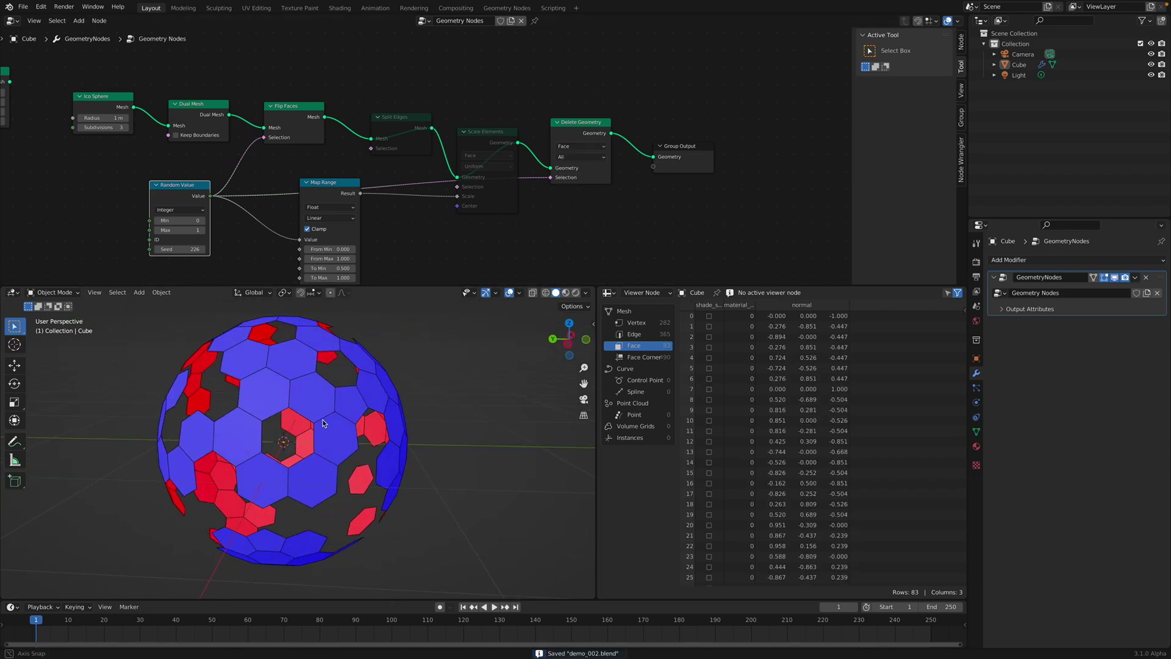
- Add a Solidify modifier with a thickness of 0.074 m to the hexagon shell, and inspect and select the object
{"action": "left_click", "coordinate": [1009, 260]}
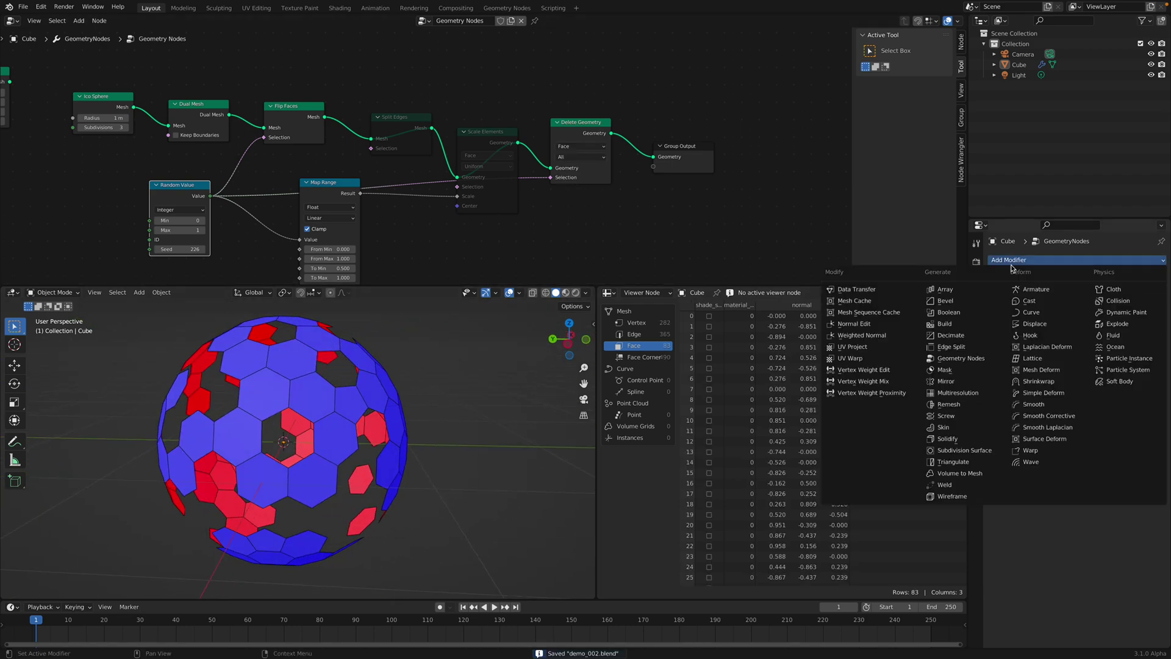
{"action": "left_click", "coordinate": [968, 435]}
{"action": "left_click_drag", "start_coordinate": [1105, 352], "coordinate": [1129, 352]}
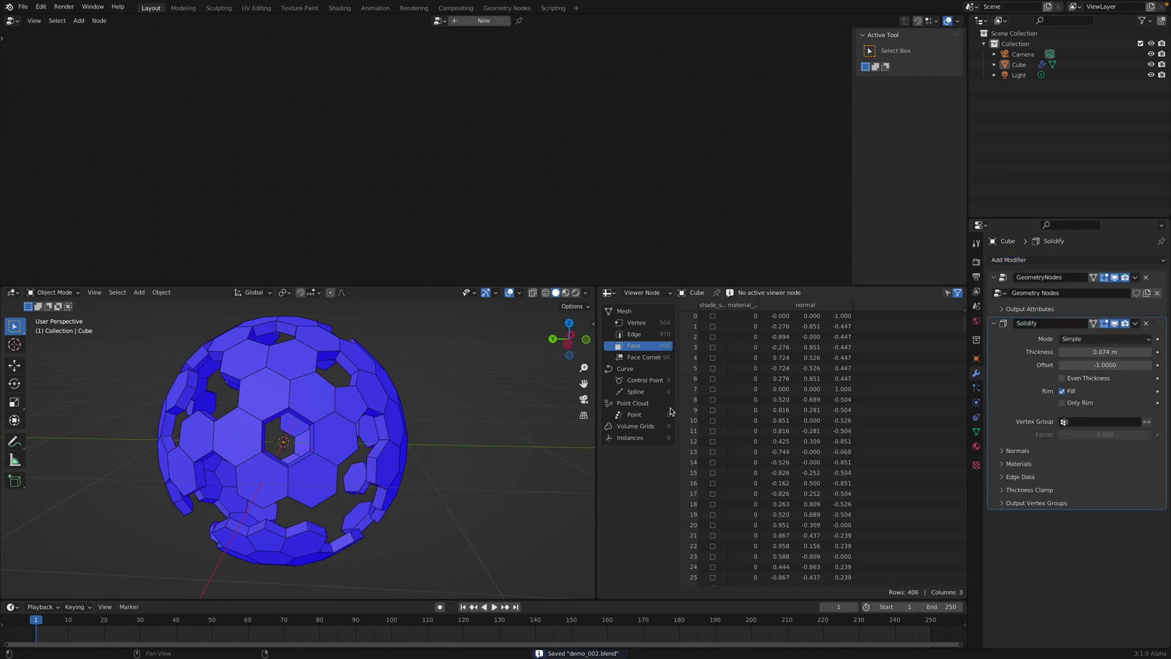
{"action": "middle_click_drag", "start_coordinate": [549, 410], "coordinate": [396, 413]}
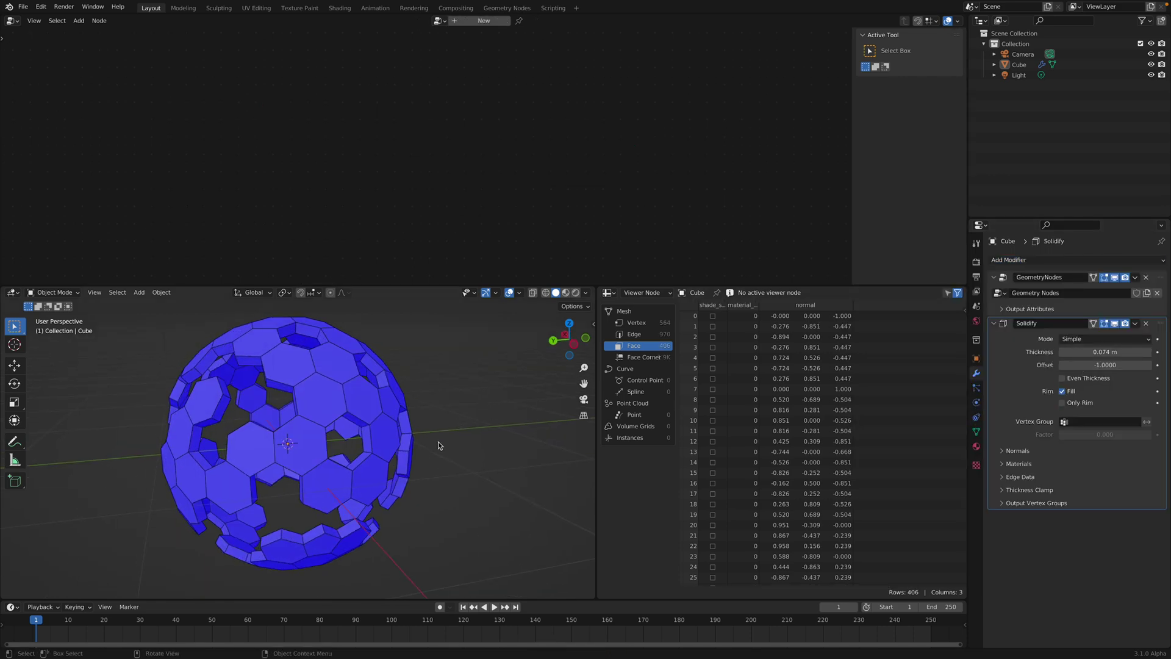
{"action": "middle_click_drag", "start_coordinate": [437, 453], "coordinate": [404, 457]}
{"action": "left_click", "coordinate": [400, 457]}
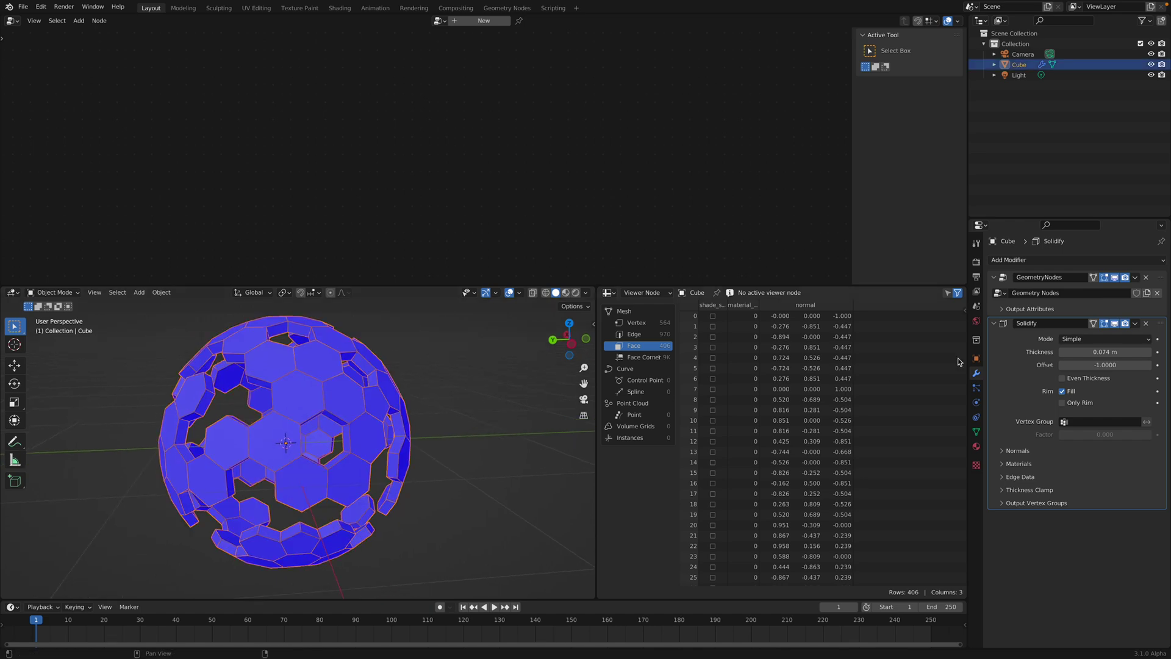
- Add a Subdivision Surface modifier after Solidify, inspect the smoothed shell, and save the file
{"action": "left_click", "coordinate": [1047, 268]}
{"action": "left_click", "coordinate": [960, 451]}
{"action": "middle_click_drag", "start_coordinate": [488, 396], "coordinate": [284, 384]}
{"action": "left_click", "coordinate": [449, 401]}
{"action": "key", "text": "ctrl+s"}
- Set the Random Value node's Seed to 274 and the Ico Sphere's Subdivisions to 4
{"action": "left_click", "coordinate": [1159, 278]}
{"action": "middle_click_drag", "start_coordinate": [284, 235], "coordinate": [388, 220]}
{"action": "scroll", "coordinate": [334, 221], "scroll_direction": "up", "scroll_amount": 1}
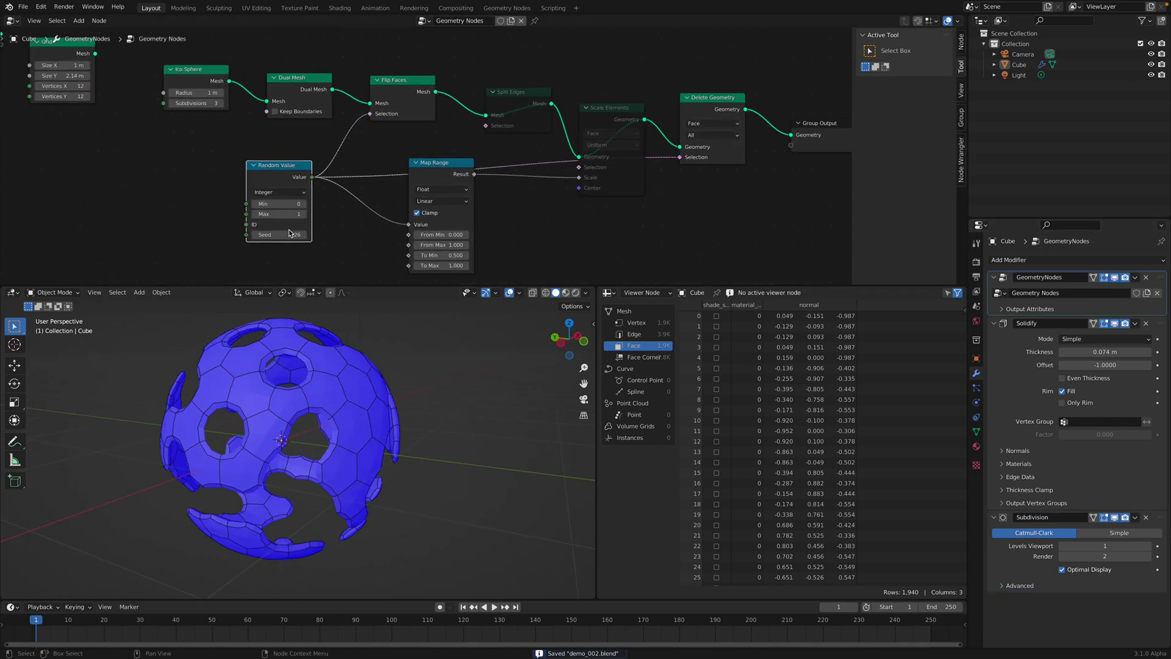
{"action": "left_click_drag", "start_coordinate": [291, 234], "coordinate": [291, 233]}
{"action": "scroll", "coordinate": [236, 191], "scroll_direction": "down", "scroll_amount": 2}
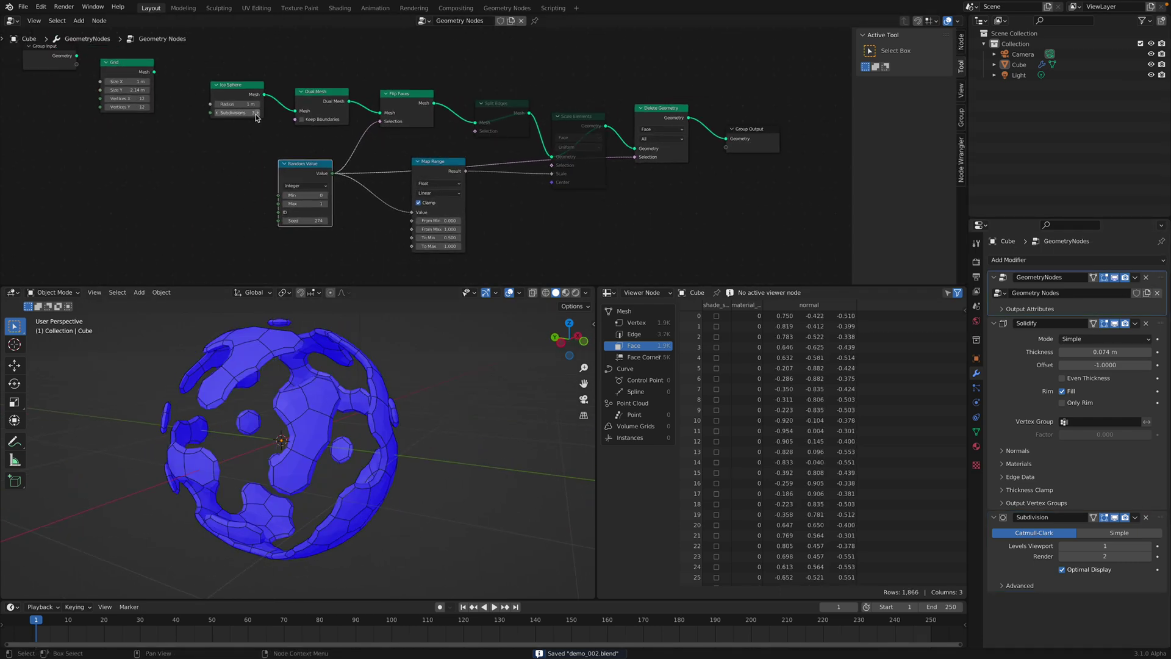
{"action": "left_click", "coordinate": [258, 113]}
{"action": "middle_click_drag", "start_coordinate": [351, 402], "coordinate": [294, 411]}
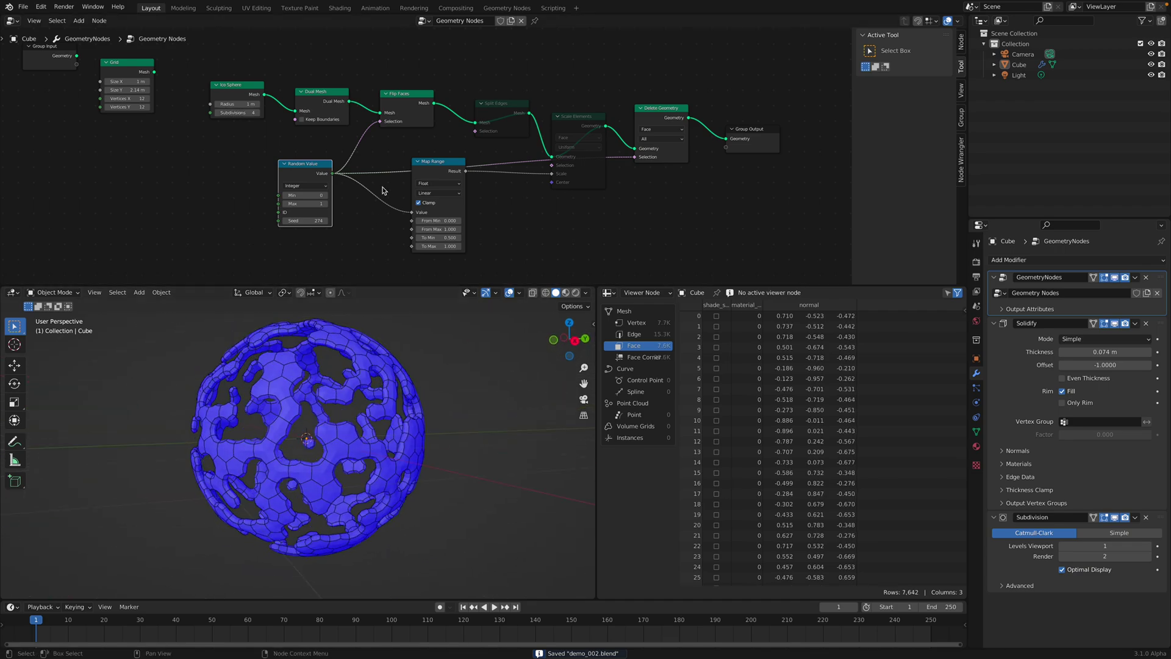
- Move the Map Range node lower, delete the Delete Geometry node, and connect Scale Elements to Group Output
{"action": "scroll", "coordinate": [383, 191], "scroll_direction": "up", "scroll_amount": 1}
{"action": "left_click_drag", "start_coordinate": [433, 130], "coordinate": [436, 178]}
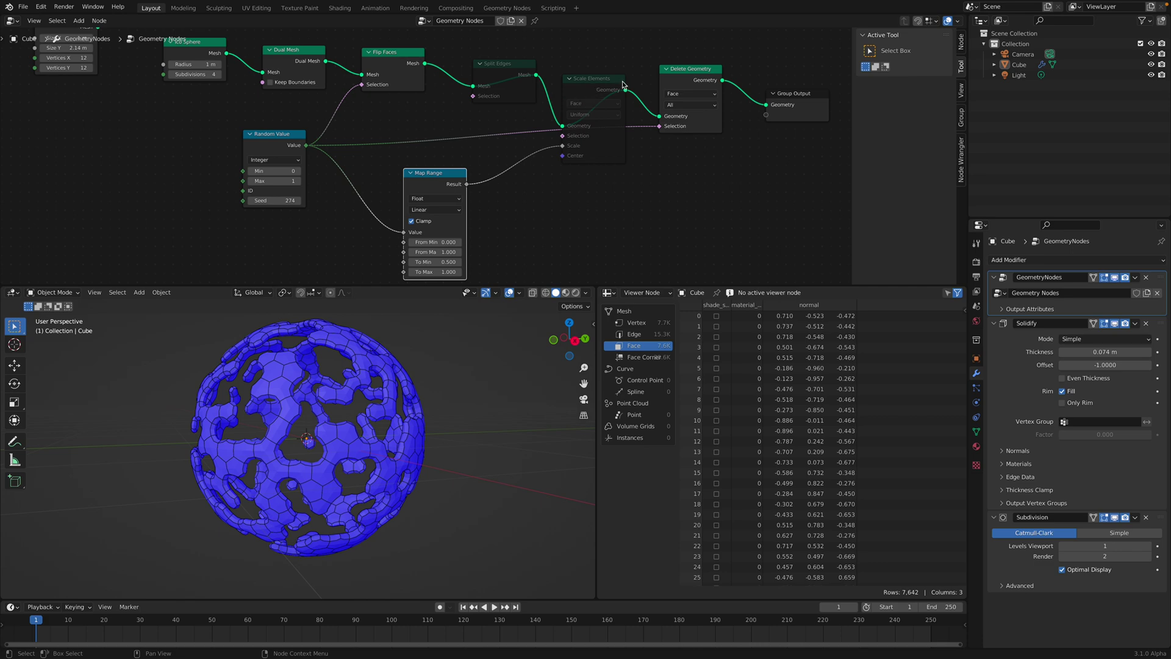
{"action": "left_click", "coordinate": [684, 78]}
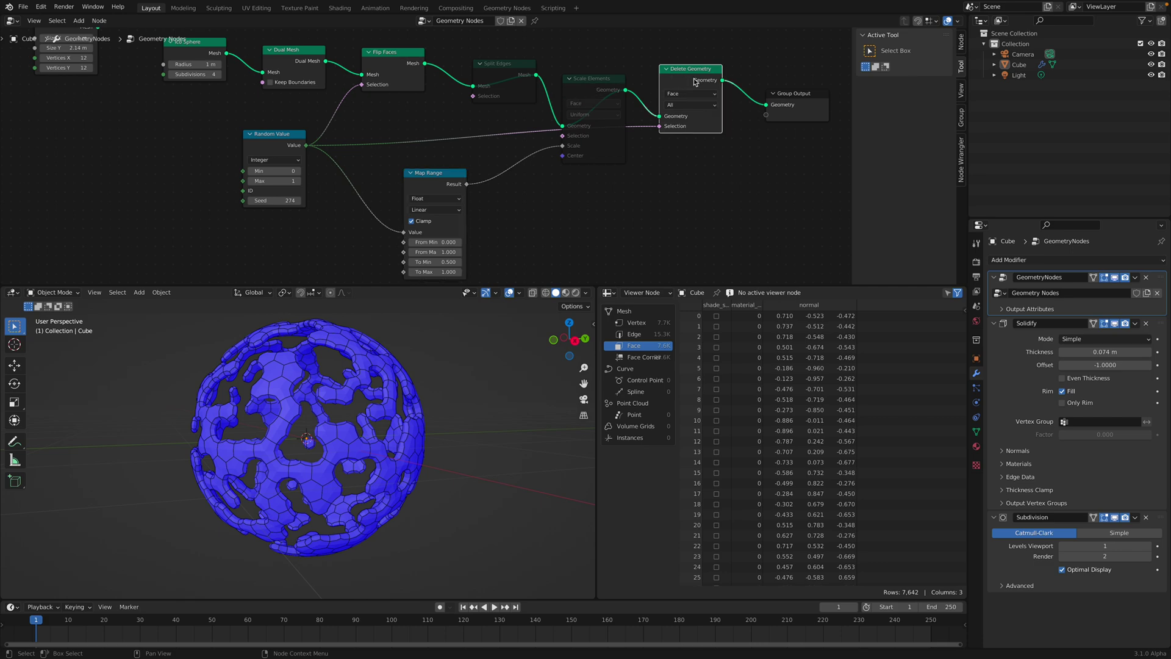
{"action": "key", "text": "x"}
{"action": "left_click_drag", "start_coordinate": [625, 89], "coordinate": [759, 93]}
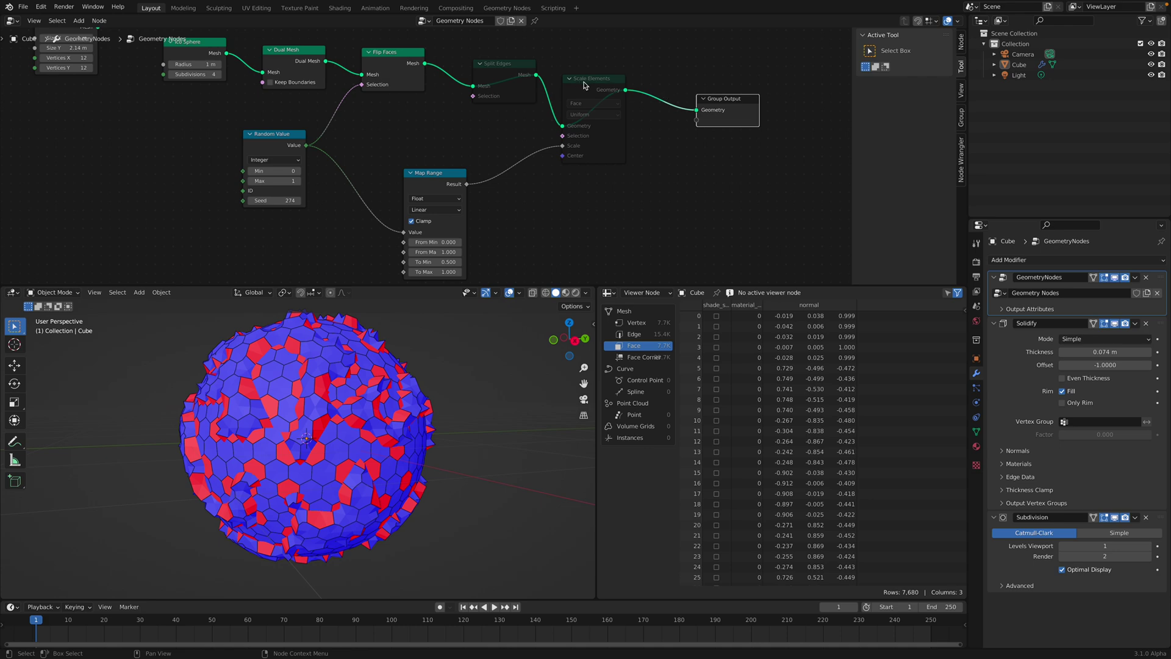
{"action": "middle_click_drag", "start_coordinate": [480, 388], "coordinate": [512, 384]}
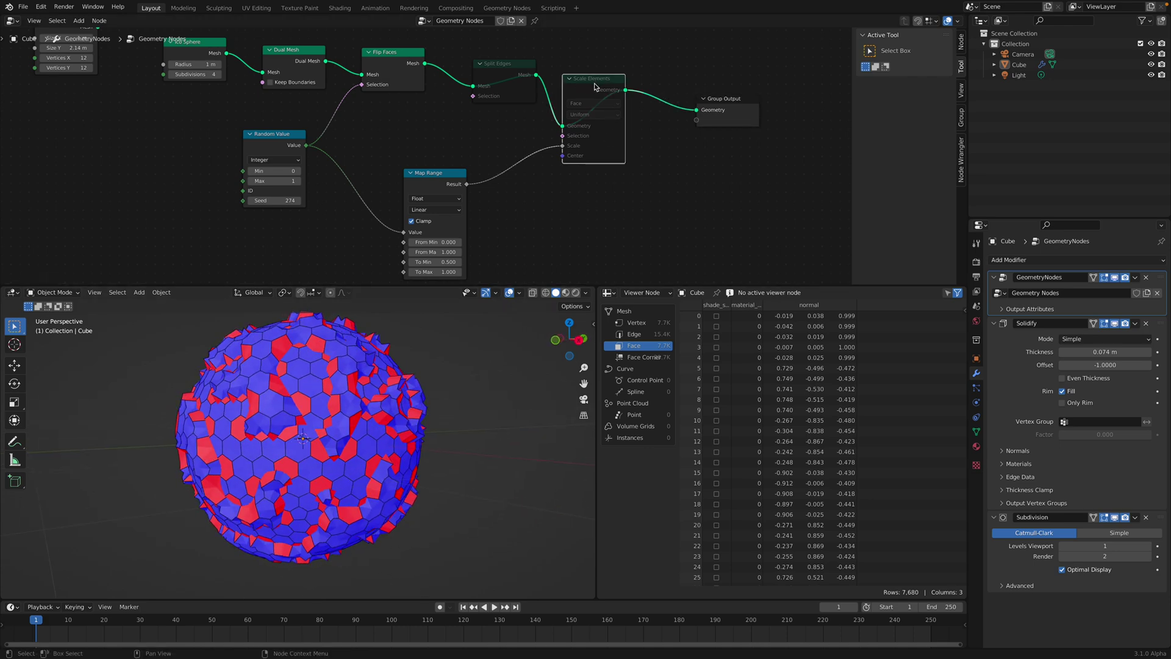
- Remove the Solidify and Subdivision modifiers and unmute the Split Edges node
{"action": "left_click", "coordinate": [1145, 324]}
{"action": "left_click", "coordinate": [1145, 324]}
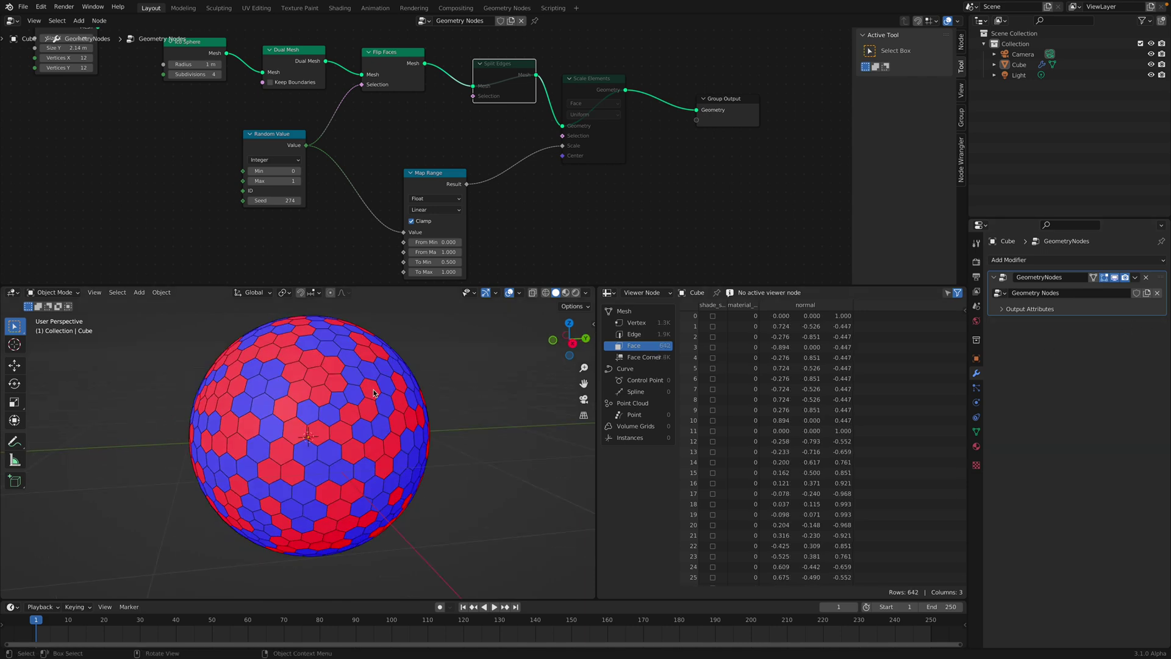
{"action": "key", "text": "m"}
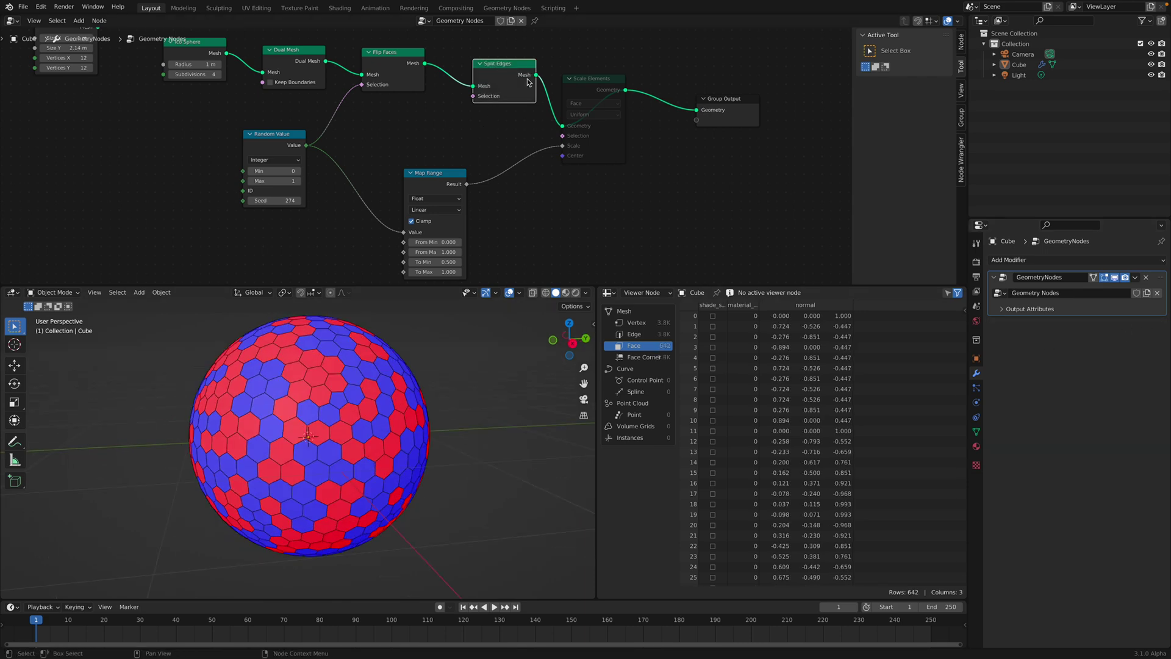
- Unmute the Scale Elements node and tidy the positions of the Split Edges and Map Range nodes
{"action": "left_click_drag", "start_coordinate": [585, 86], "coordinate": [587, 86]}
{"action": "key", "text": "m"}
{"action": "left_click_drag", "start_coordinate": [509, 76], "coordinate": [493, 77]}
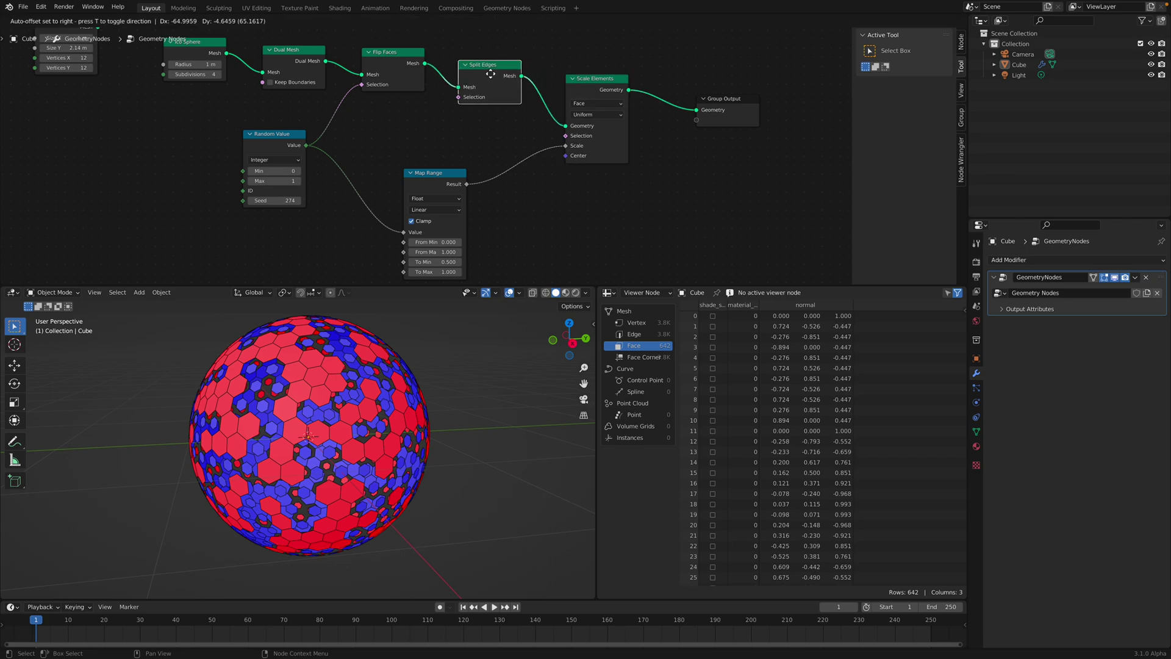
{"action": "middle_click_drag", "start_coordinate": [470, 378], "coordinate": [453, 403]}
{"action": "key", "text": "ctrl+s"}
{"action": "middle_click_drag", "start_coordinate": [364, 435], "coordinate": [311, 441]}
{"action": "left_click_drag", "start_coordinate": [425, 192], "coordinate": [419, 169]}
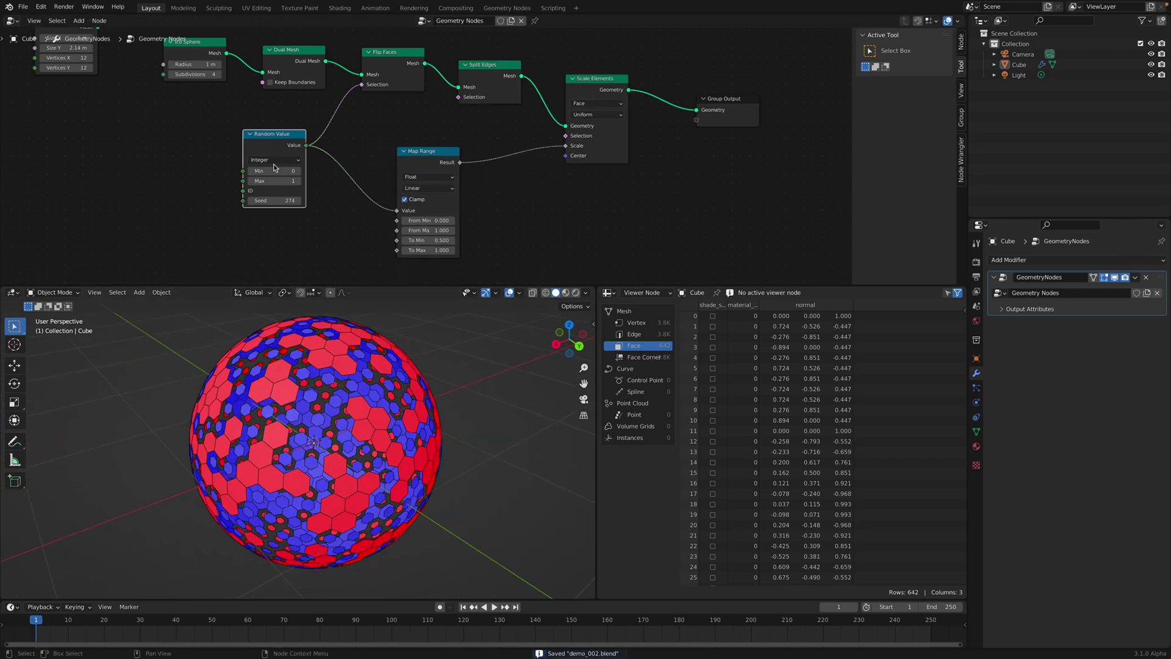
- Try a different Seed on the Random Value node and save the file
{"action": "left_click_drag", "start_coordinate": [271, 205], "coordinate": [339, 205]}
{"action": "key", "text": "ctrl+s"}
{"action": "middle_click_drag", "start_coordinate": [342, 427], "coordinate": [244, 430]}
- Save the file as demo_003.blend and set the Random Value node's Seed to 458
{"action": "left_click", "coordinate": [23, 7]}
{"action": "left_click", "coordinate": [62, 88]}
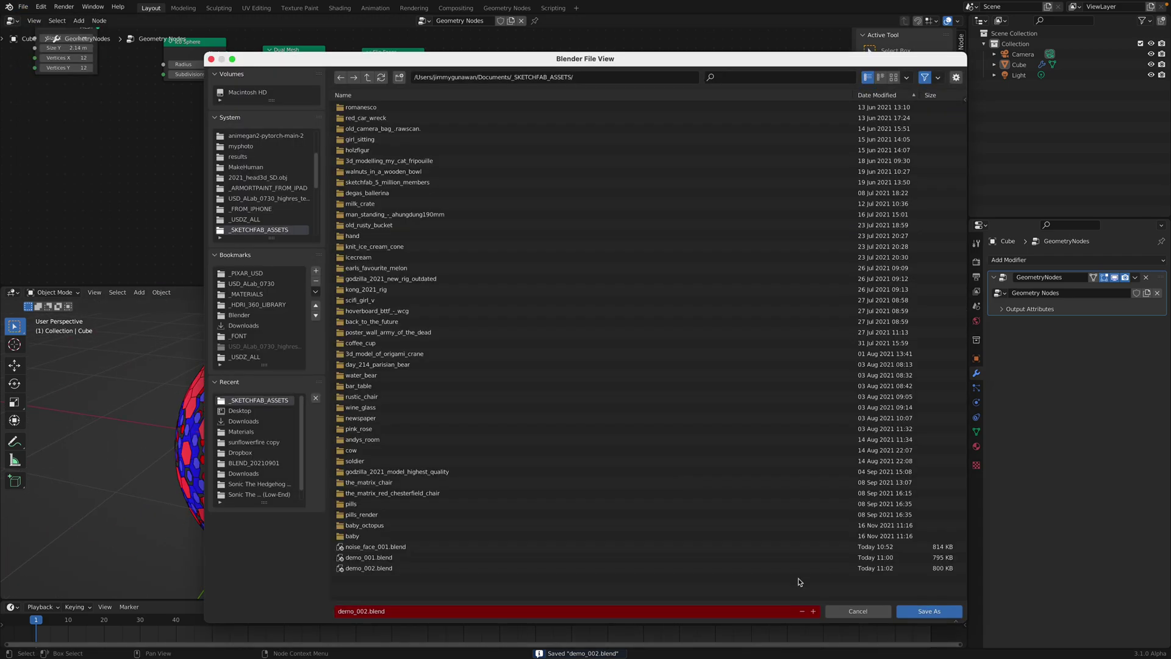
{"action": "left_click", "coordinate": [814, 611]}
{"action": "left_click", "coordinate": [919, 610]}
{"action": "middle_click_drag", "start_coordinate": [347, 478], "coordinate": [448, 459]}
{"action": "left_click_drag", "start_coordinate": [275, 200], "coordinate": [319, 200]}
- Add a Noise Texture node beside the Random Value node and set its dimensions to 4D
{"action": "middle_click_drag", "start_coordinate": [152, 175], "coordinate": [213, 166]}
{"action": "key", "text": "shift+a"}
{"action": "left_click", "coordinate": [183, 161]}
{"action": "type", "text": "noi"}
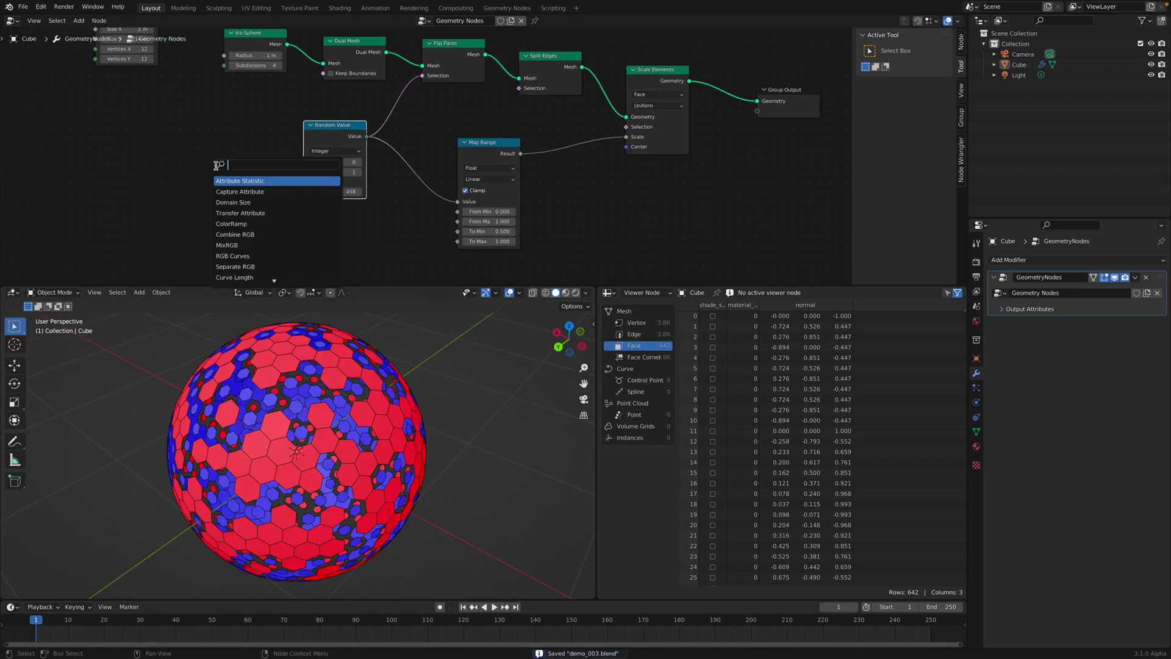
{"action": "type", "text": "se"}
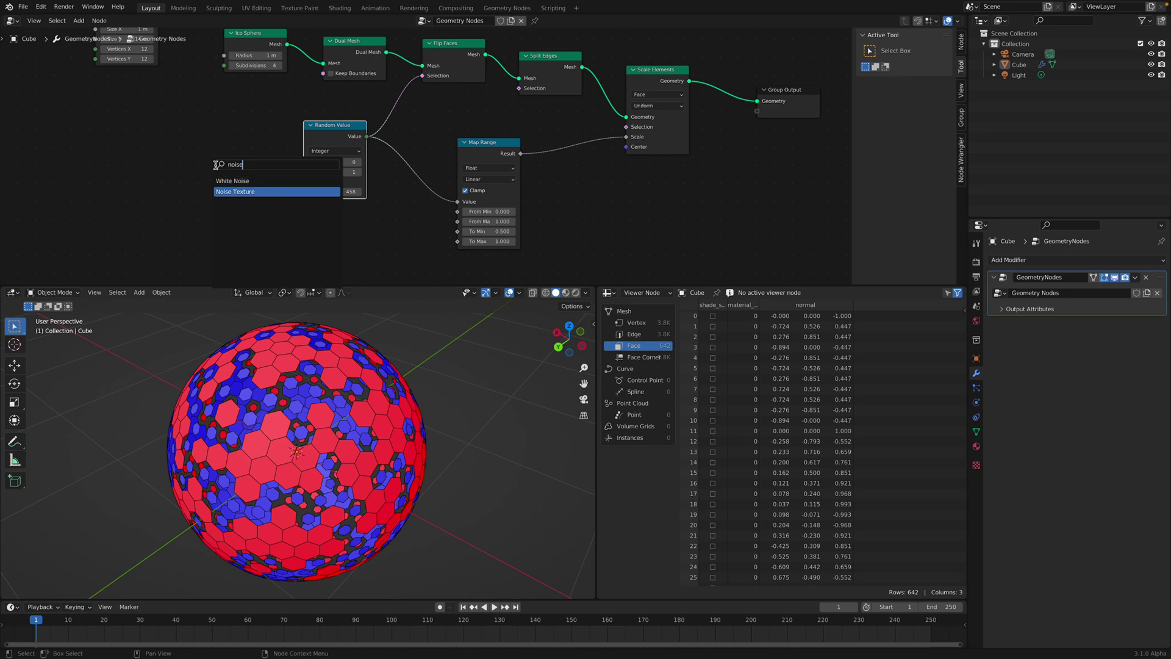
{"action": "left_click", "coordinate": [251, 191]}
{"action": "left_click", "coordinate": [225, 162]}
{"action": "scroll", "coordinate": [210, 163], "scroll_direction": "up", "scroll_amount": 1}
{"action": "key", "text": "ctrl+s"}
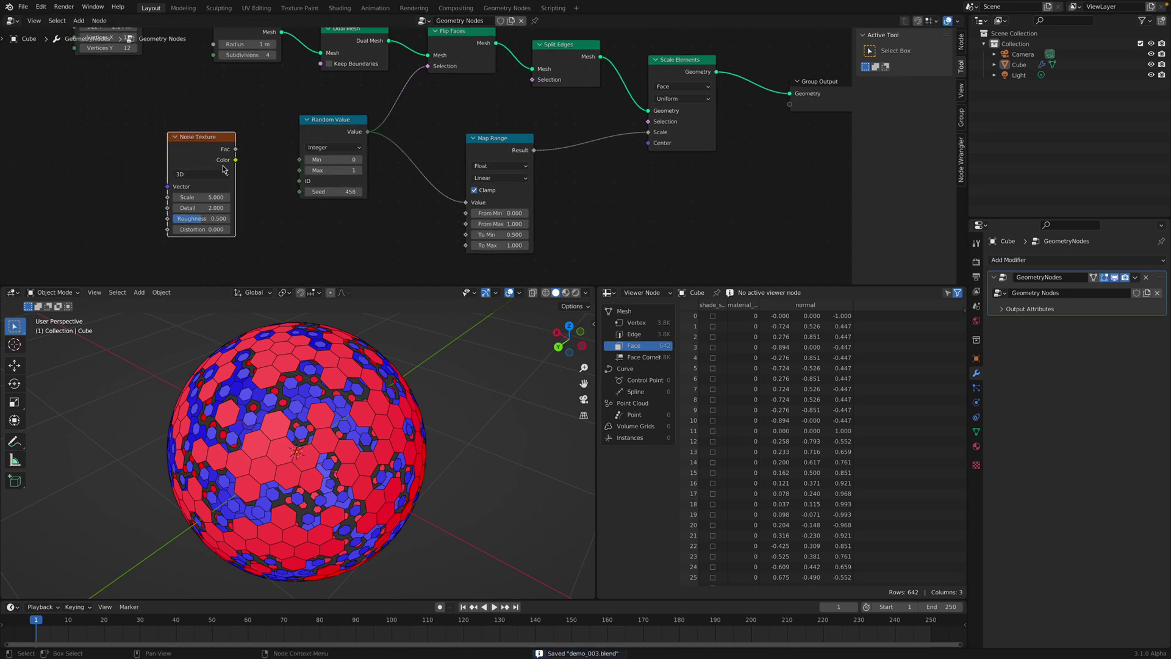
{"action": "left_click", "coordinate": [213, 174]}
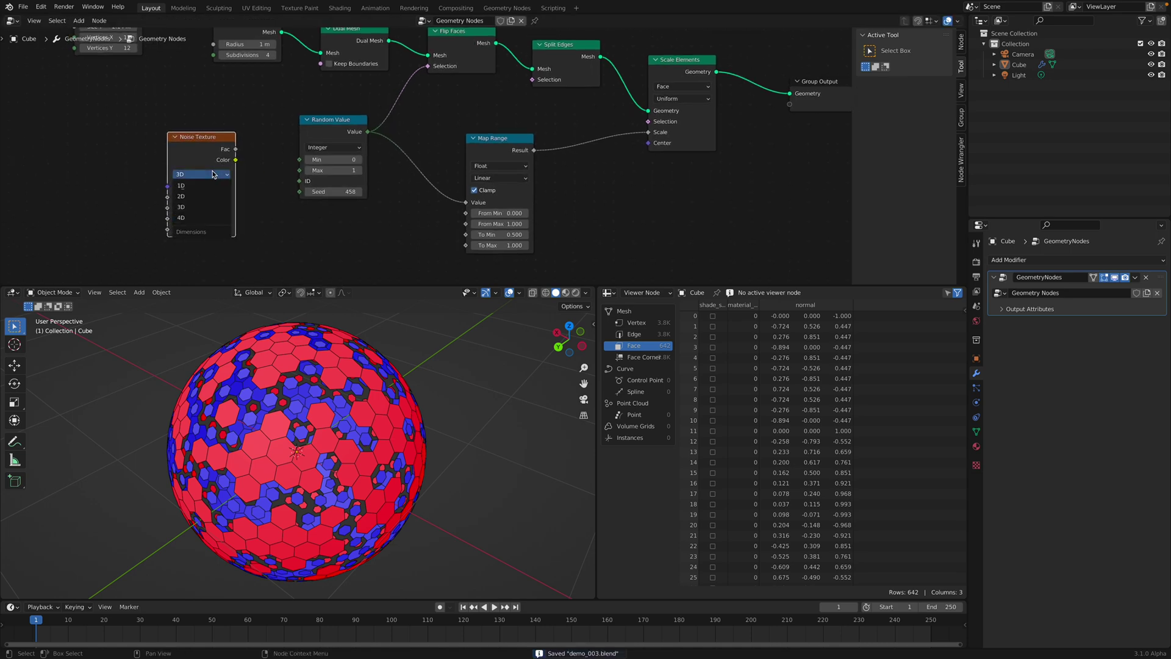
{"action": "left_click", "coordinate": [213, 219]}
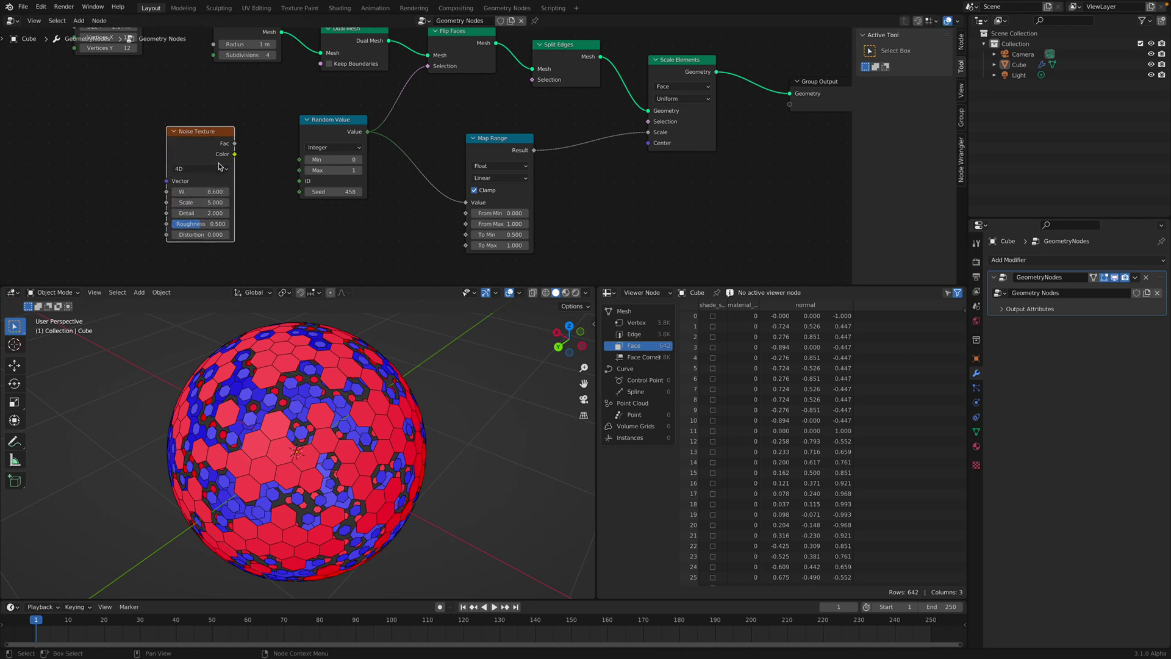
{"action": "scroll", "coordinate": [226, 165], "scroll_direction": "down", "scroll_amount": 3}
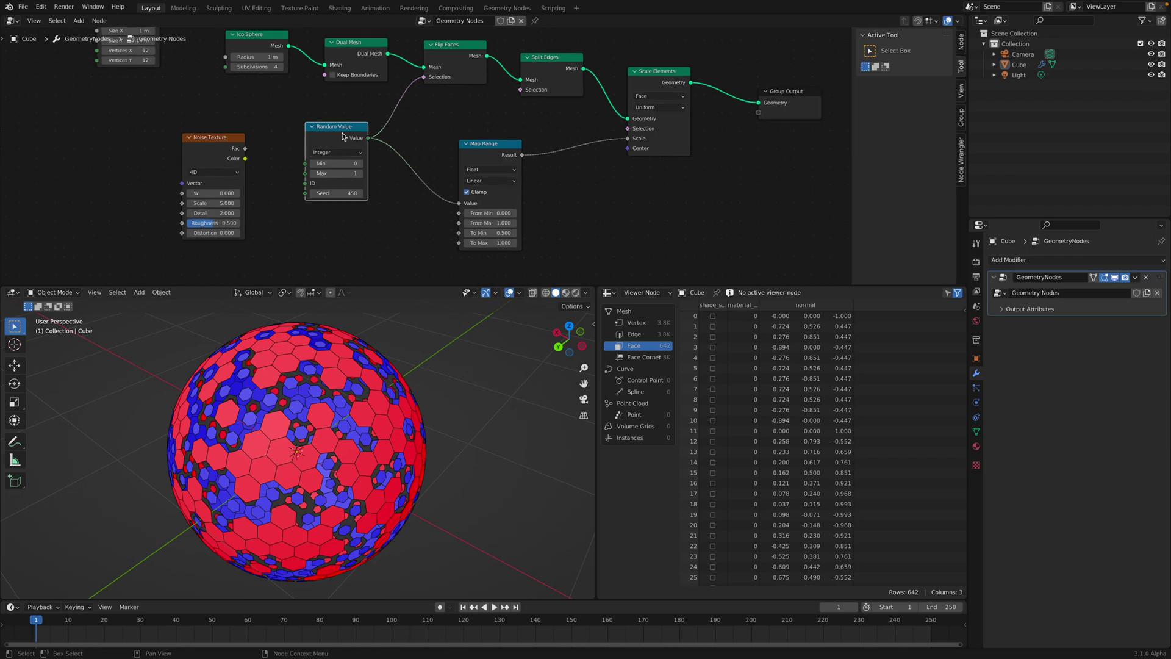
- Delete the Random Value and Map Range nodes
{"action": "key", "text": "x"}
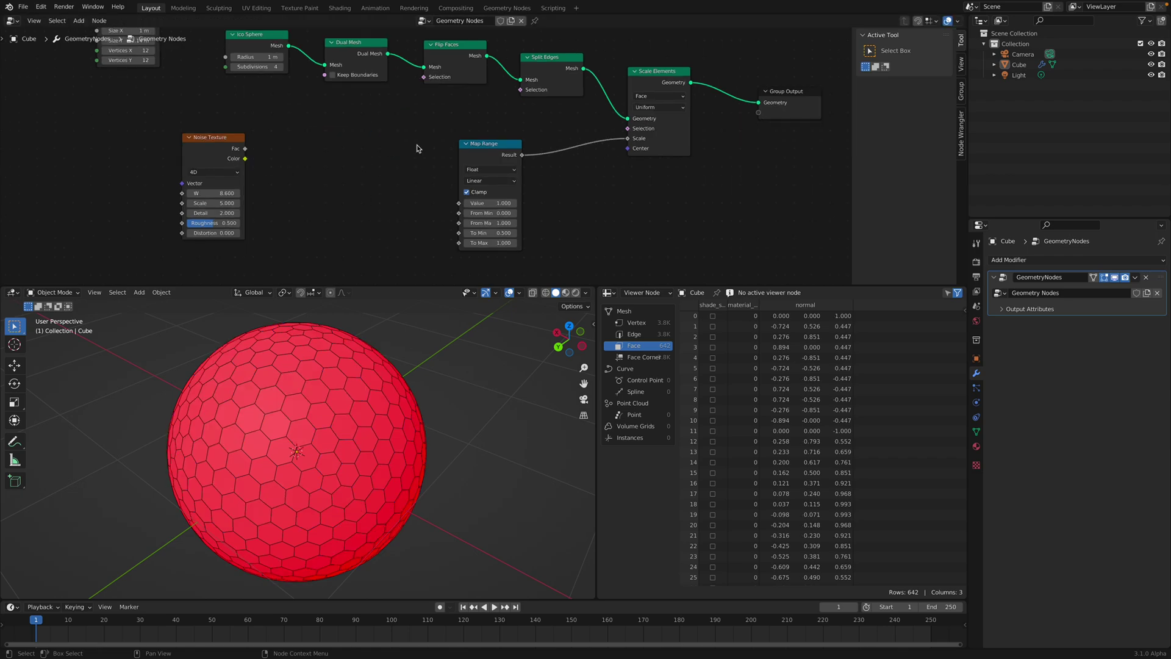
{"action": "left_click_drag", "start_coordinate": [486, 150], "coordinate": [474, 151]}
{"action": "key", "text": "x"}
{"action": "mouse_move", "coordinate": [297, 375]}
{"action": "middle_mouse_down"}
{"action": "mouse_move", "coordinate": [317, 381]}
{"action": "mouse_move", "coordinate": [281, 369]}
{"action": "mouse_move", "coordinate": [297, 366]}
{"action": "middle_mouse_up"}
- Connect the Noise Texture's Fac output to the Scale input of Scale Elements and set the noise W to 9.5
{"action": "left_click", "coordinate": [221, 137]}
{"action": "left_click_drag", "start_coordinate": [221, 137], "coordinate": [459, 159]}
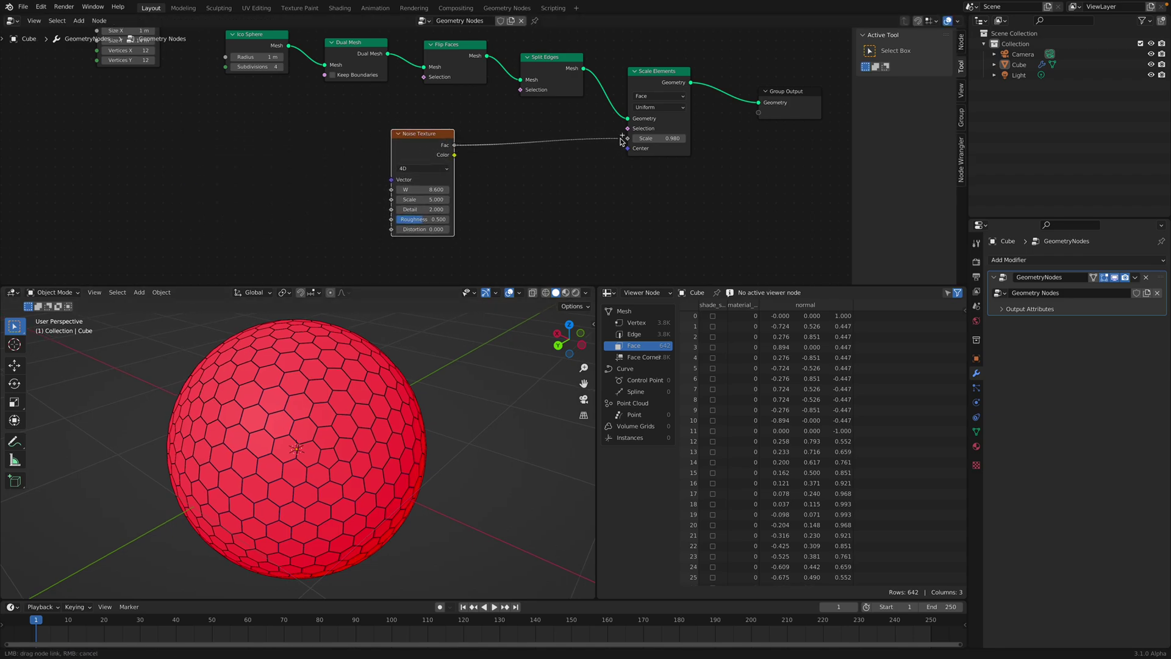
{"action": "left_click_drag", "start_coordinate": [622, 141], "coordinate": [628, 138]}
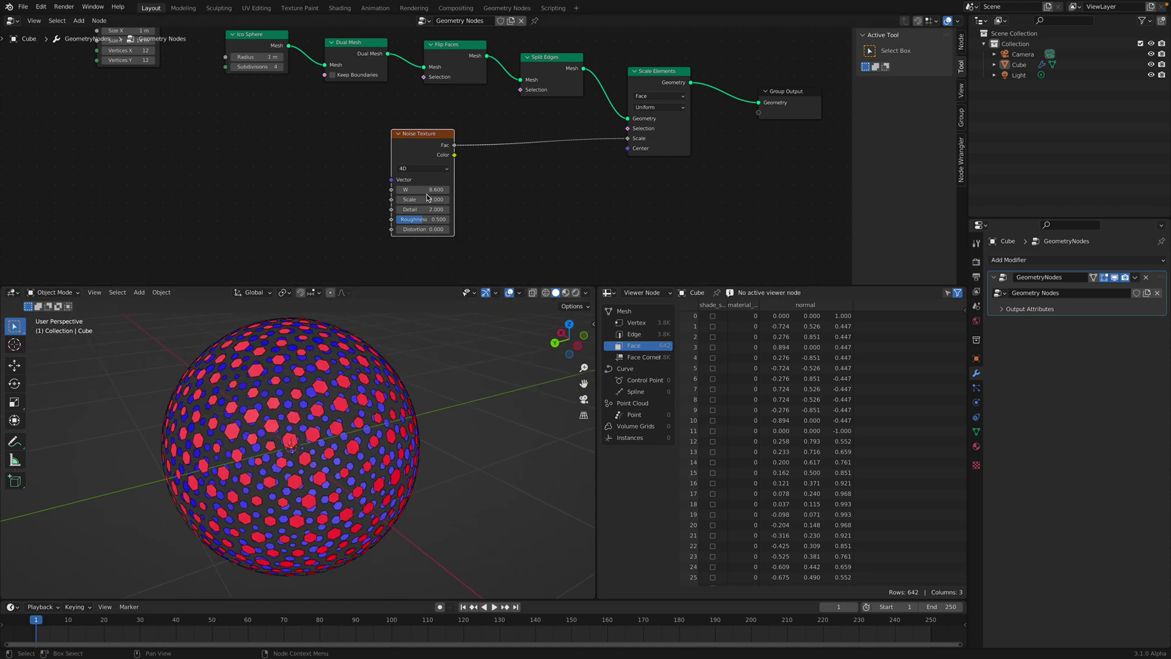
{"action": "mouse_move", "coordinate": [427, 190]}
{"action": "left_mouse_down"}
{"action": "mouse_move", "coordinate": [460, 191]}
{"action": "mouse_move", "coordinate": [425, 194]}
{"action": "left_mouse_up"}
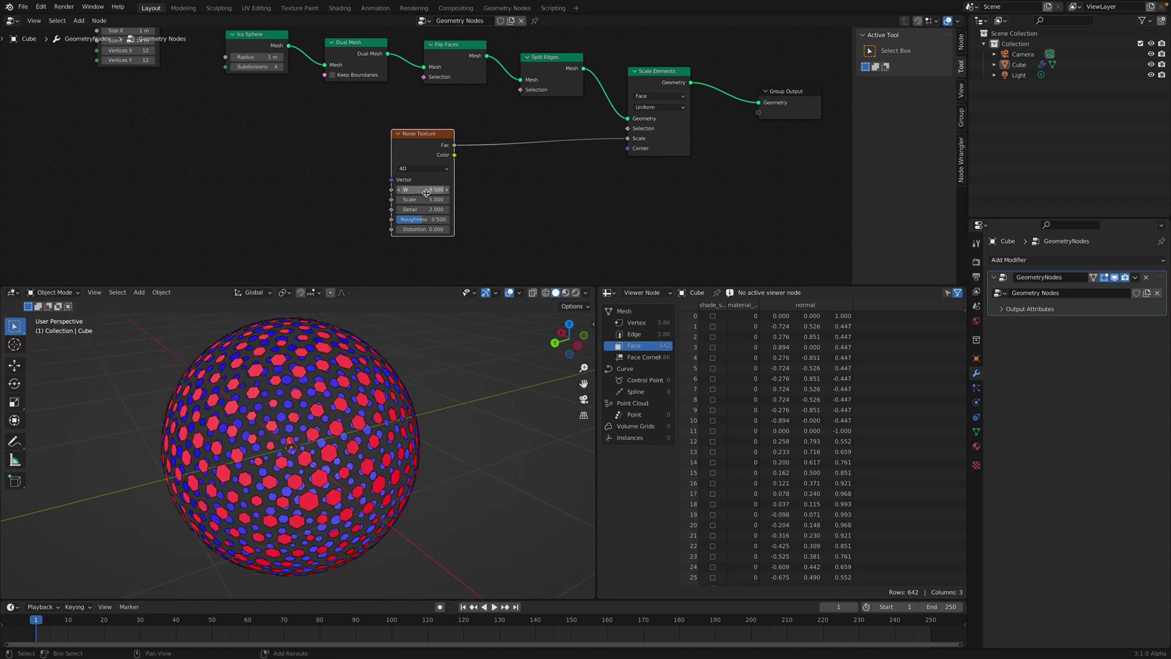
- Insert a Math node set to Add with value -0.5 between Noise Texture and Scale Elements
{"action": "left_click_drag", "start_coordinate": [414, 151], "coordinate": [356, 156]}
{"action": "scroll", "coordinate": [439, 163], "scroll_direction": "up", "scroll_amount": 1}
{"action": "key", "text": "shift+a"}
{"action": "key", "text": "s"}
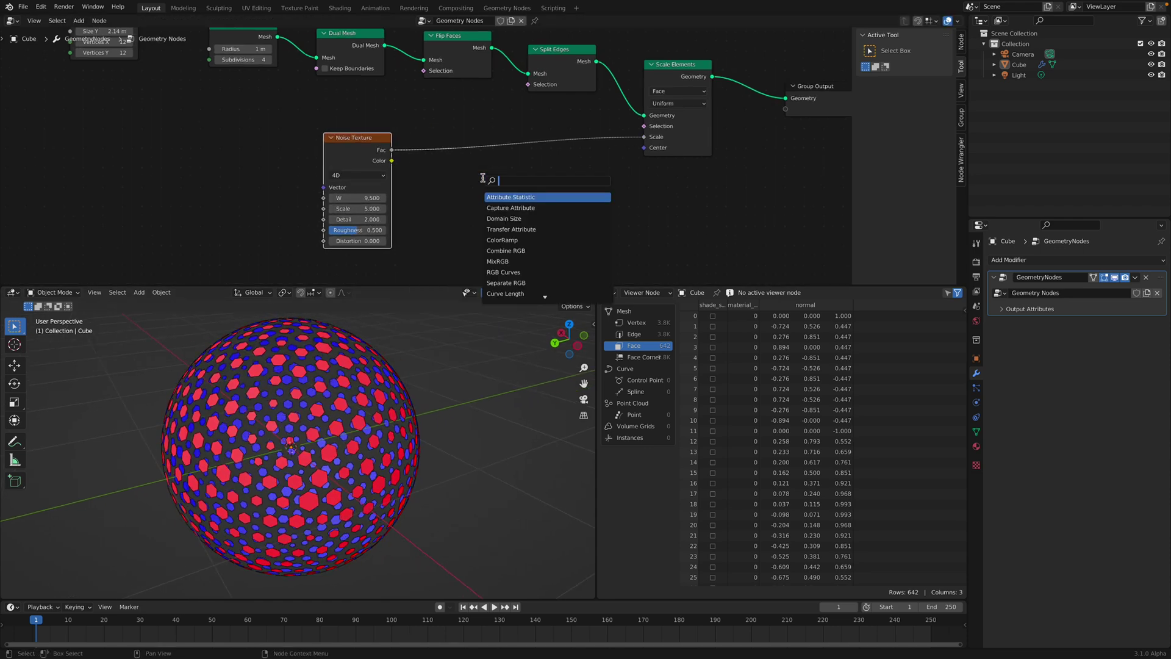
{"action": "key", "text": "Return"}
{"action": "left_click", "coordinate": [473, 165]}
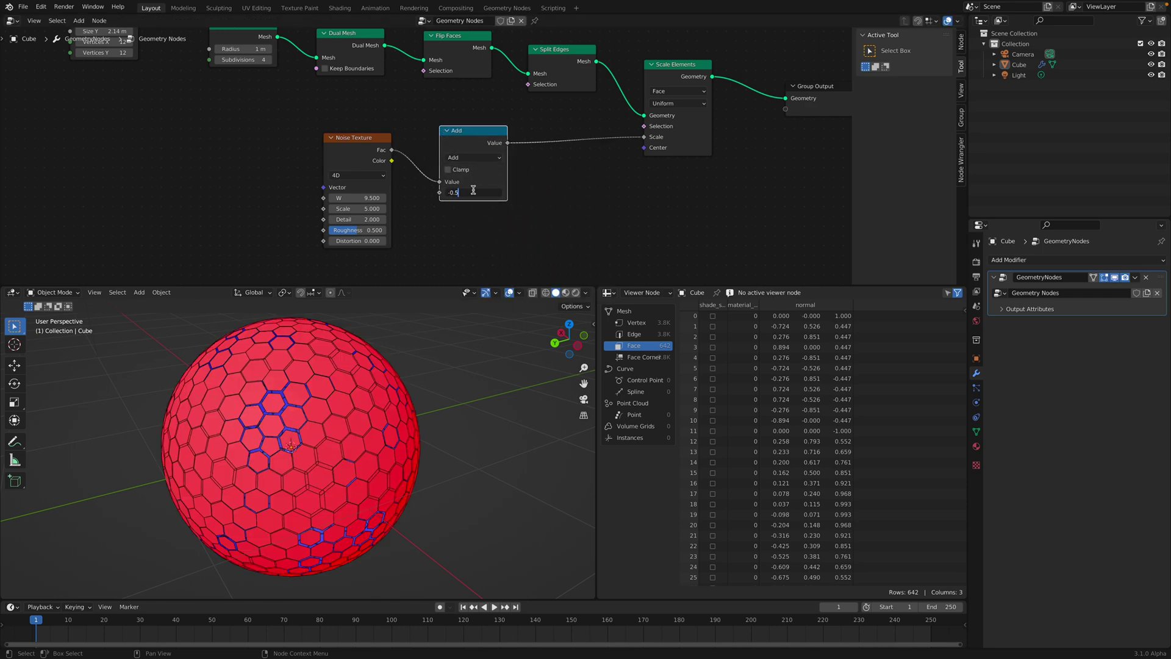
{"action": "key", "text": "Return"}
{"action": "left_click_drag", "start_coordinate": [462, 148], "coordinate": [441, 151]}
- Insert a Map Range node on the link between the Add and Scale Elements nodes
{"action": "key", "text": "shift+a"}
{"action": "key", "text": "s"}
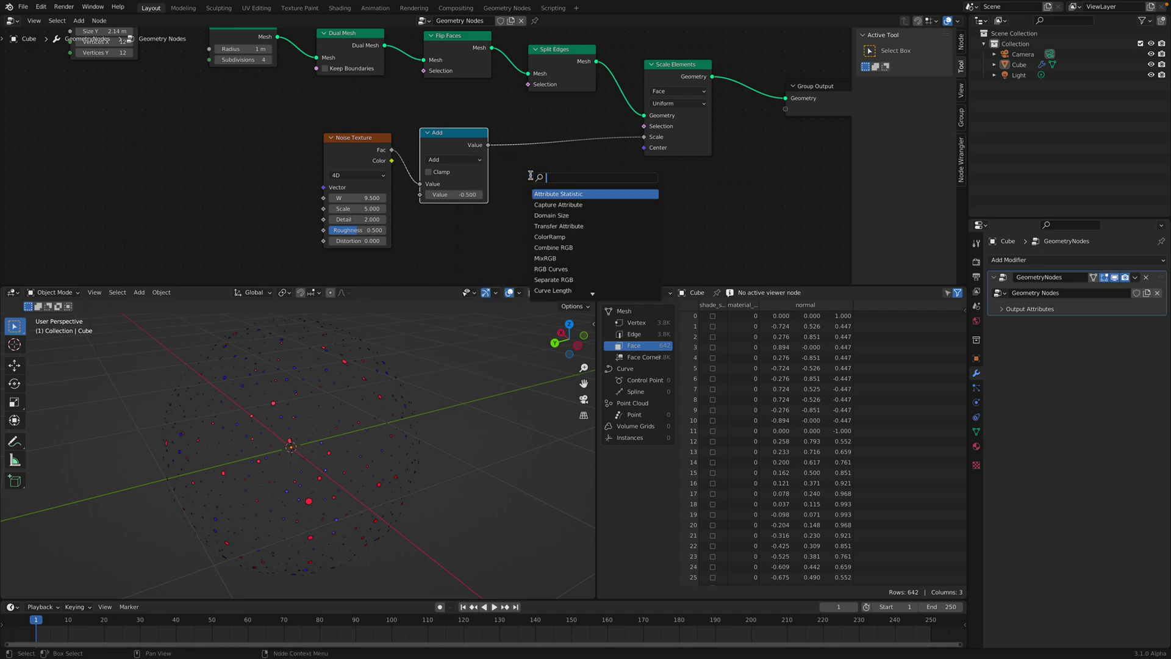
{"action": "key", "text": "Return"}
{"action": "left_click", "coordinate": [525, 125]}
{"action": "middle_click_drag", "start_coordinate": [518, 154], "coordinate": [485, 144]}
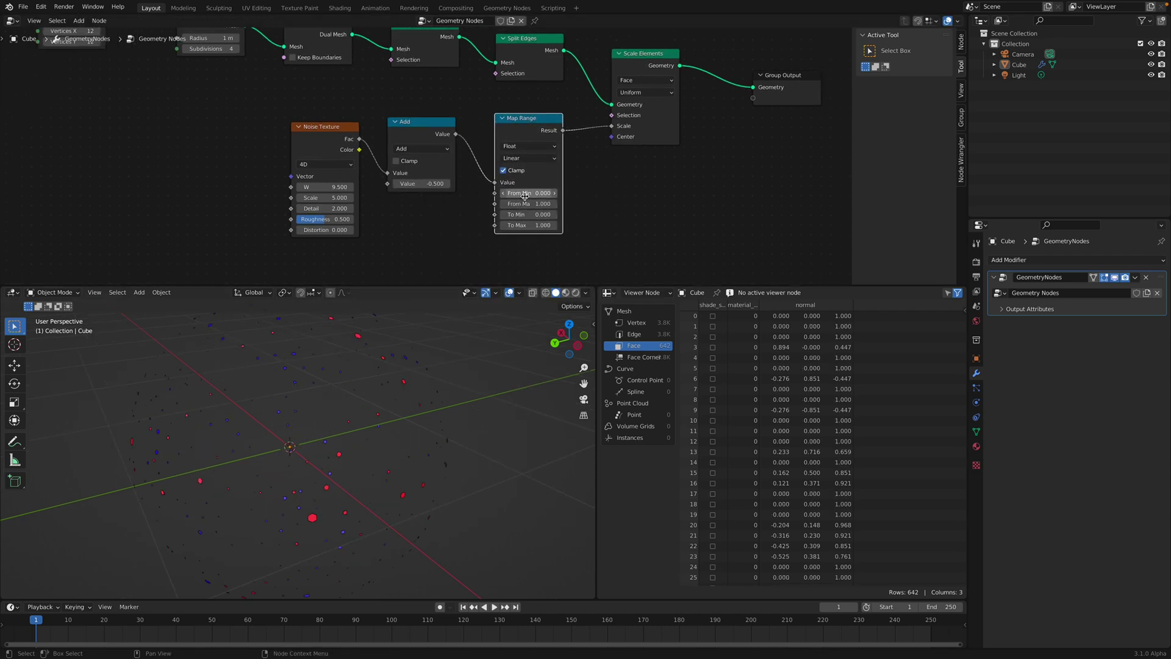
- Set the Map Range node's To Min to 0.18 and To Max to 4.16, and save the file
{"action": "left_click_drag", "start_coordinate": [531, 222], "coordinate": [583, 222]}
{"action": "middle_click_drag", "start_coordinate": [488, 342], "coordinate": [437, 397]}
{"action": "key", "text": "ctrl+s"}
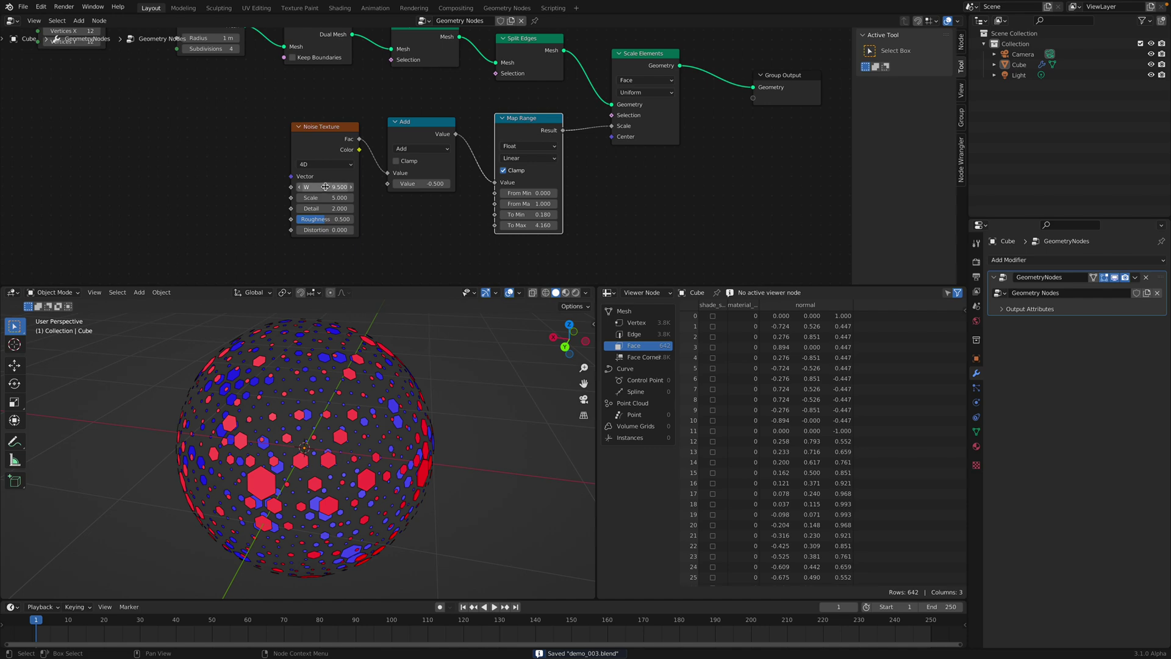
- Set the Noise Texture node's Scale to 1 and its W to 18.56
{"action": "left_click_drag", "start_coordinate": [325, 187], "coordinate": [647, 186]}
{"action": "left_click", "coordinate": [325, 198]}
{"action": "type", "text": "1"}
{"action": "key", "text": "Return"}
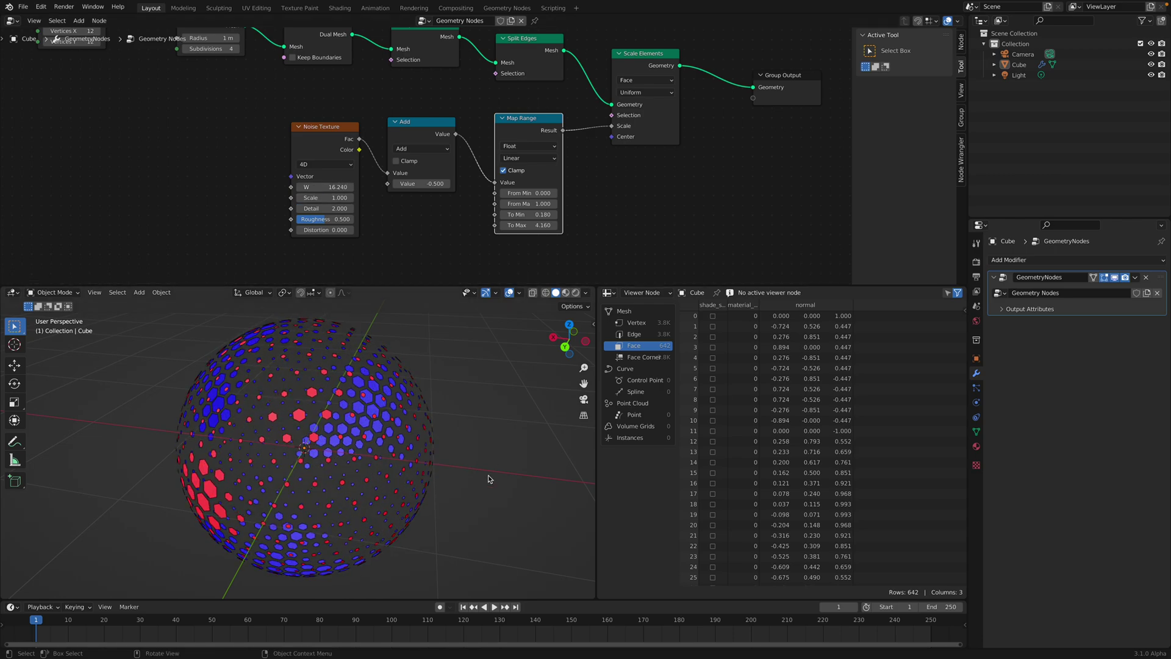
{"action": "middle_click_drag", "start_coordinate": [489, 479], "coordinate": [341, 451]}
{"action": "left_click_drag", "start_coordinate": [317, 186], "coordinate": [441, 187]}
{"action": "middle_click_drag", "start_coordinate": [380, 440], "coordinate": [348, 442]}
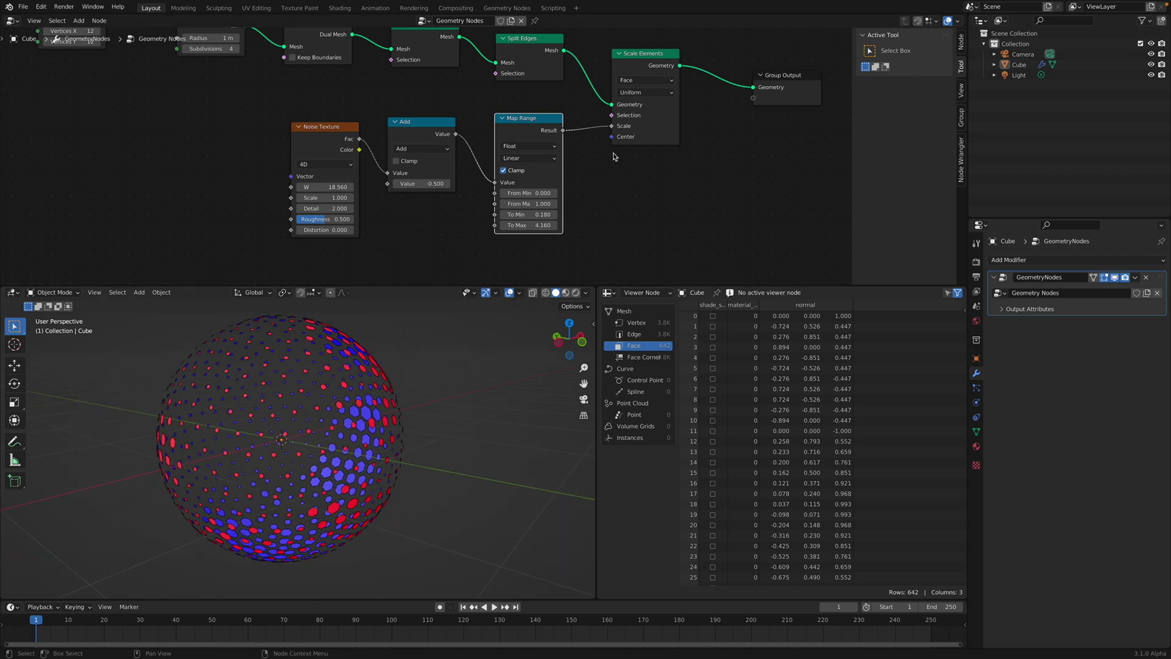
- Try the Ico Sphere's Subdivisions at 5 and return them to 4
{"action": "middle_click_drag", "start_coordinate": [600, 171], "coordinate": [597, 177]}
{"action": "scroll", "coordinate": [652, 128], "scroll_direction": "down", "scroll_amount": 2}
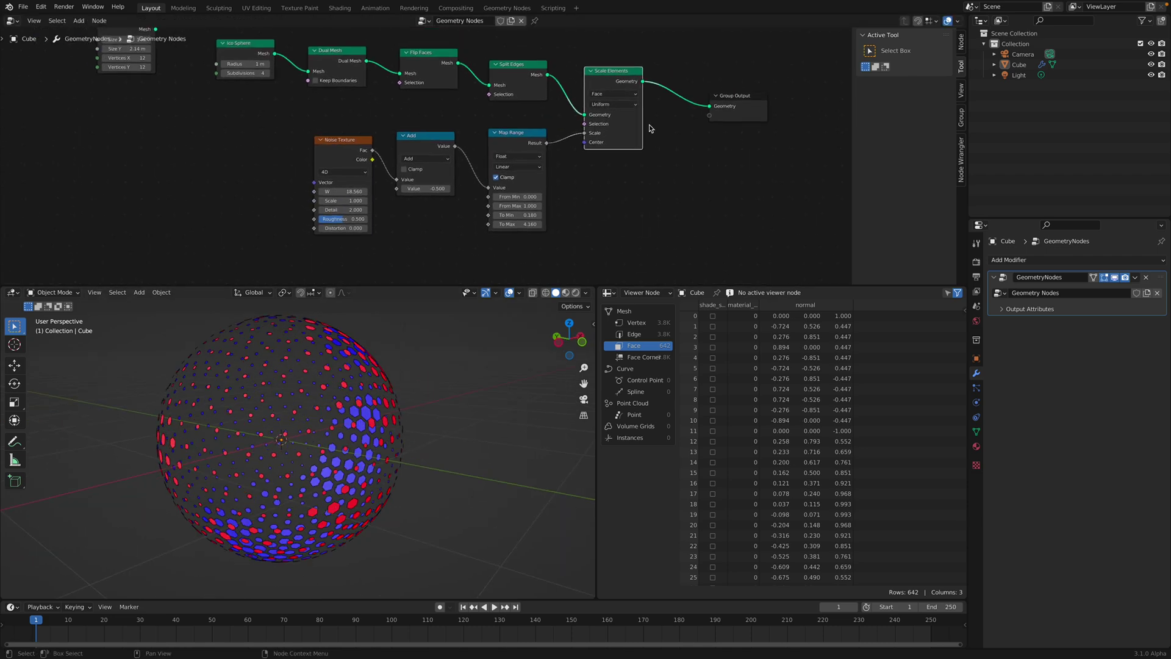
{"action": "left_click", "coordinate": [708, 104]}
{"action": "middle_click_drag", "start_coordinate": [264, 177], "coordinate": [292, 209]}
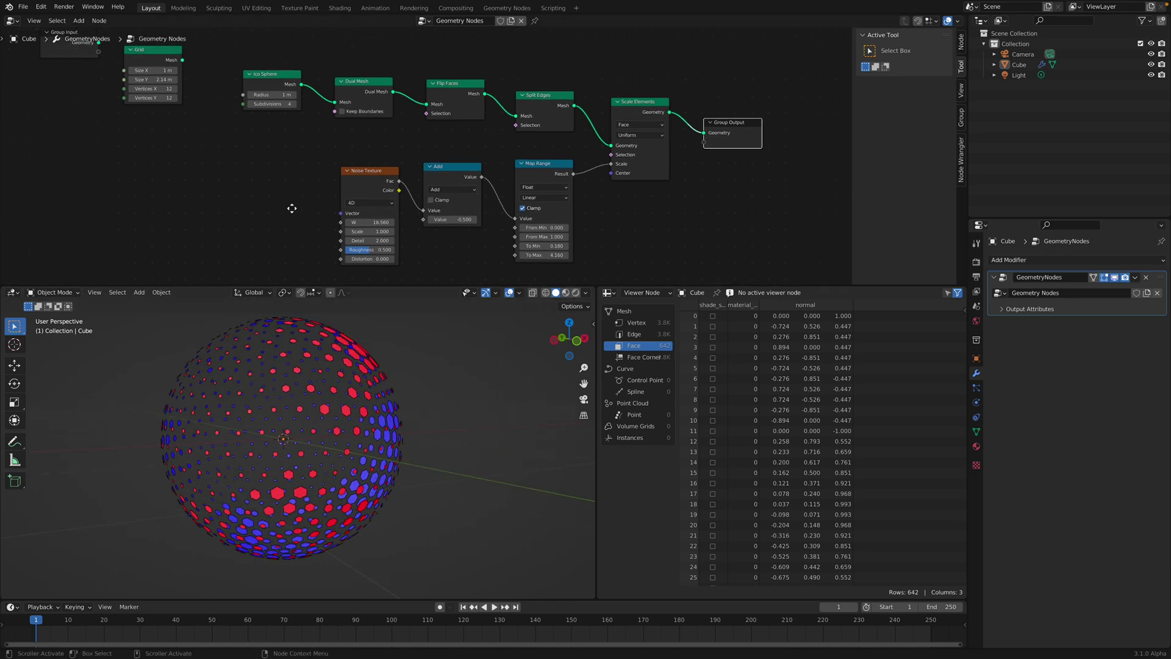
{"action": "middle_click_drag", "start_coordinate": [289, 148], "coordinate": [277, 132]}
{"action": "left_click", "coordinate": [276, 86]}
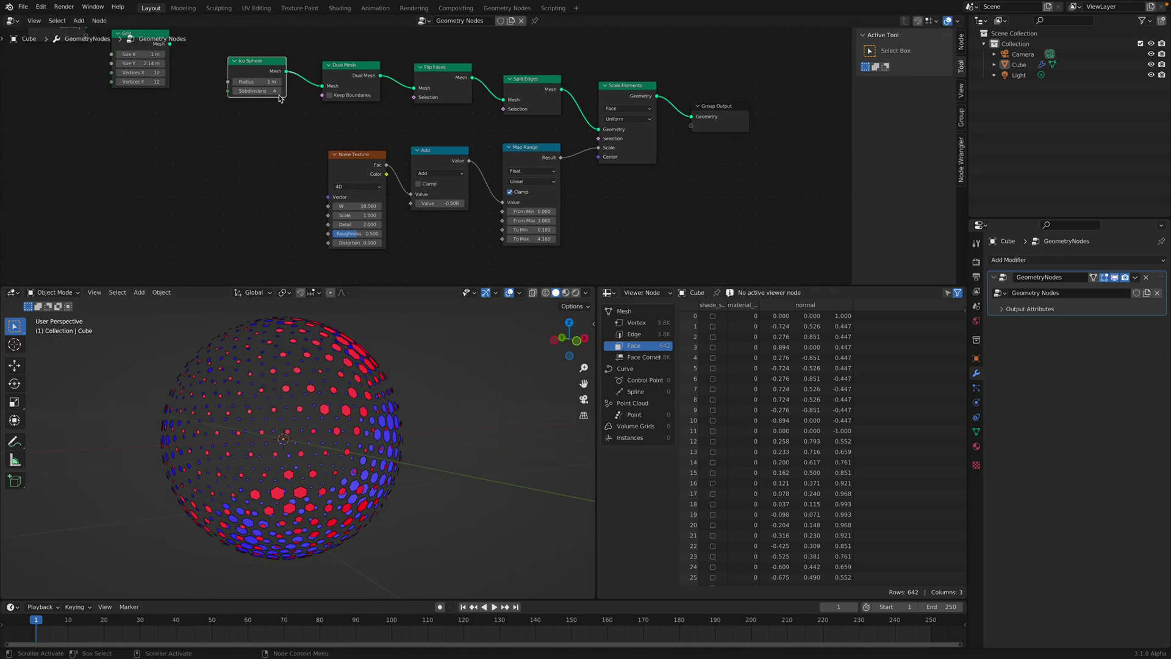
{"action": "left_click", "coordinate": [279, 91]}
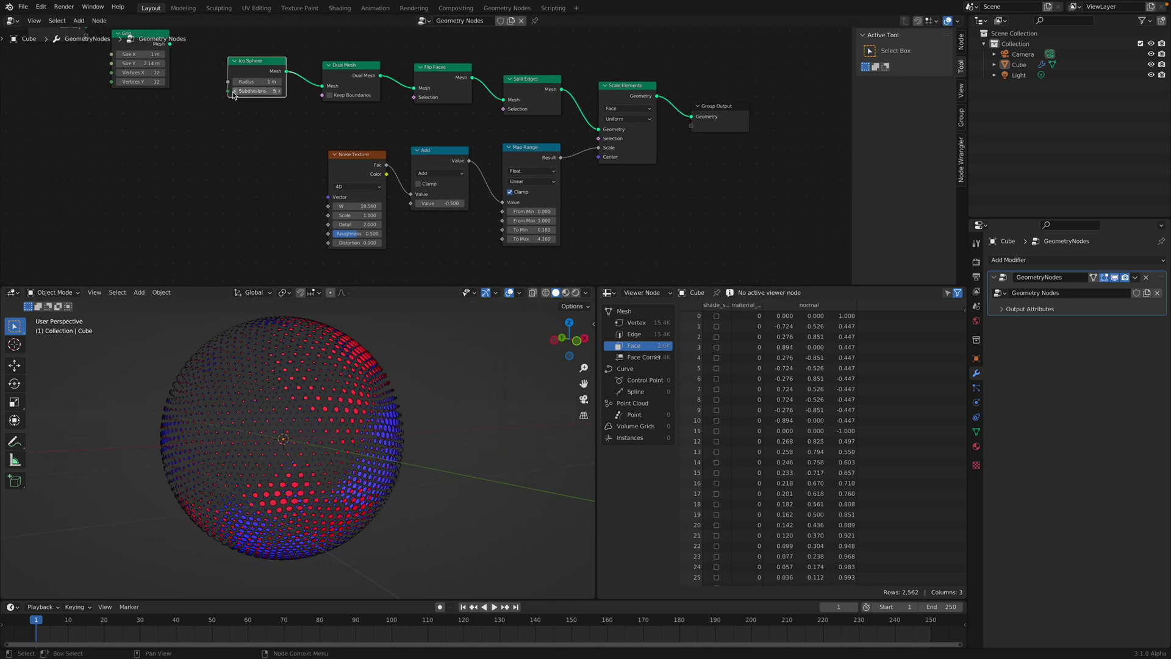
{"action": "left_click", "coordinate": [233, 92]}
- Set the Map Range node's To Max to 5.22 and save the file
{"action": "scroll", "coordinate": [519, 238], "scroll_direction": "up", "scroll_amount": 2}
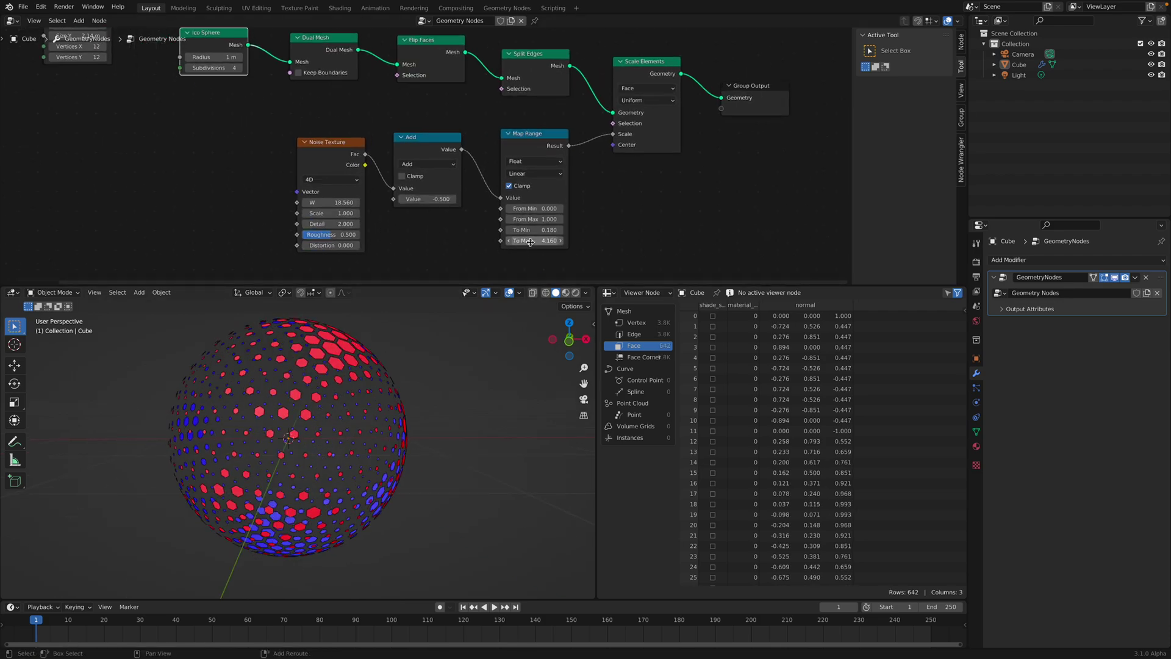
{"action": "left_click_drag", "start_coordinate": [534, 241], "coordinate": [561, 240]}
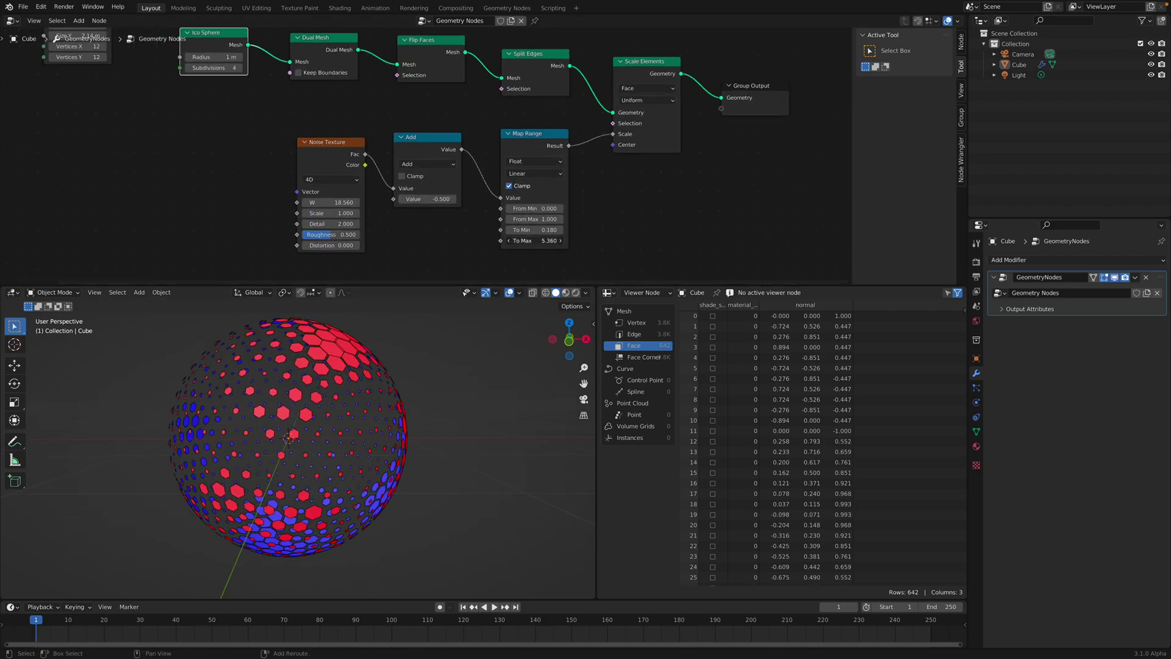
{"action": "mouse_move", "coordinate": [421, 407]}
{"action": "middle_mouse_down"}
{"action": "mouse_move", "coordinate": [329, 407]}
{"action": "mouse_move", "coordinate": [434, 408]}
{"action": "middle_mouse_up"}
{"action": "key", "text": "ctrl+s"}
- Try a Solidify modifier with different thicknesses on the scaled faces, and remove it
{"action": "left_click", "coordinate": [1023, 269]}
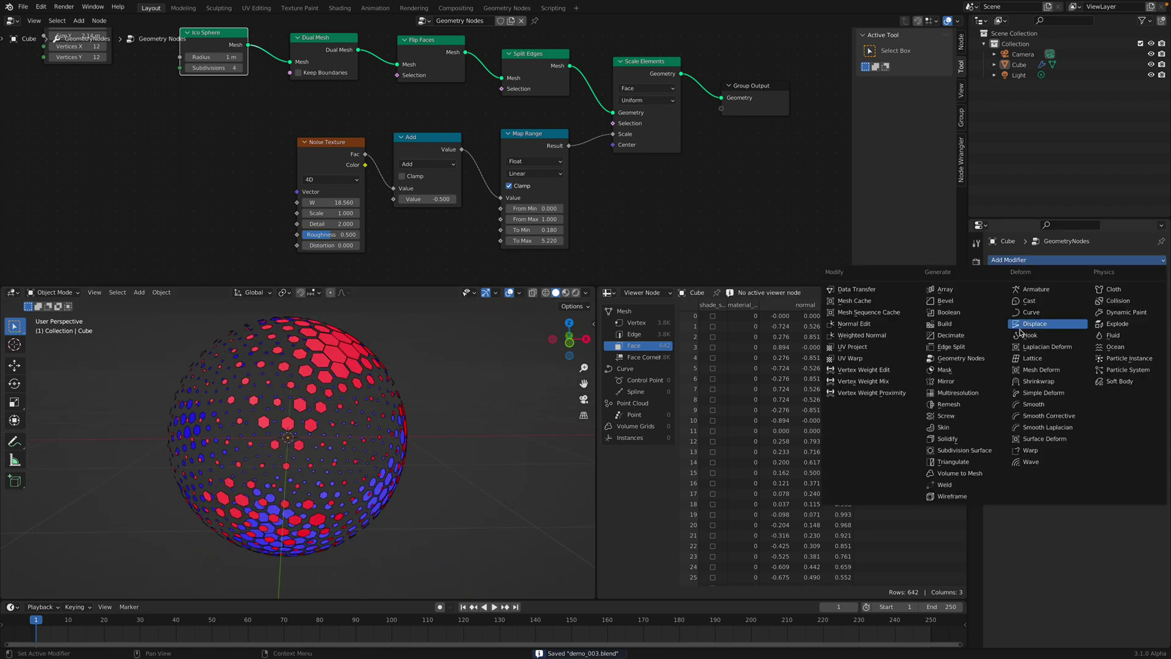
{"action": "left_click", "coordinate": [961, 434]}
{"action": "left_click_drag", "start_coordinate": [1092, 354], "coordinate": [1132, 354]}
{"action": "middle_click_drag", "start_coordinate": [511, 475], "coordinate": [374, 468]}
{"action": "left_click_drag", "start_coordinate": [1066, 356], "coordinate": [1098, 343]}
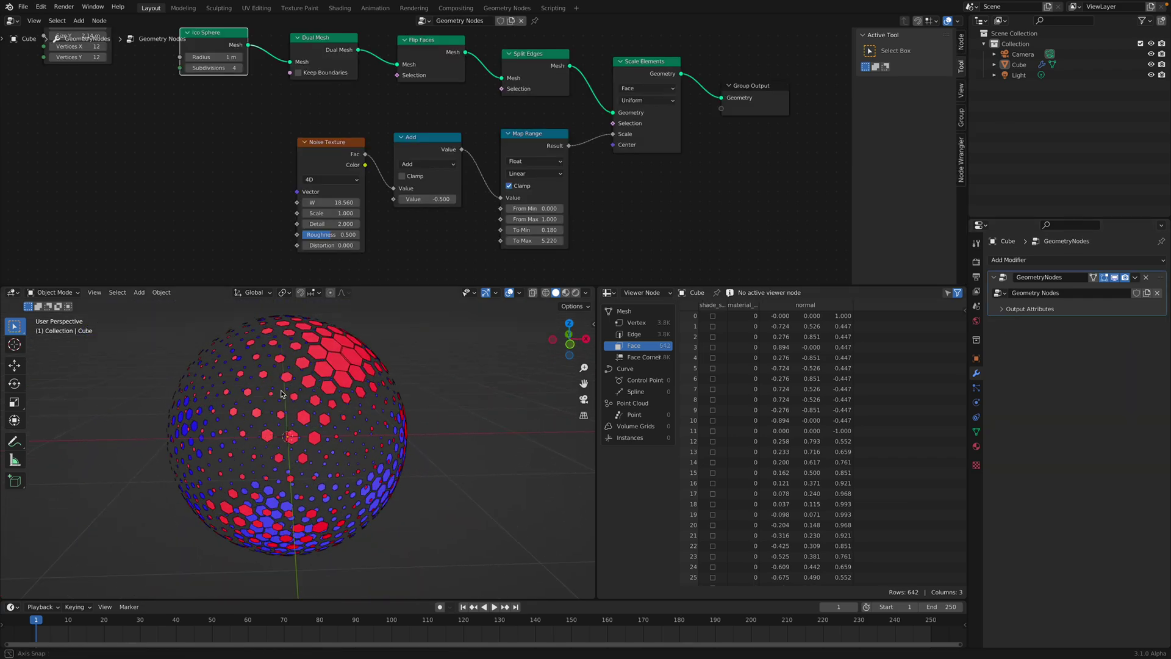
- Move the Noise Texture and Add nodes away from Map Range to make room, and save the file
{"action": "key", "text": "ctrl+s"}
{"action": "middle_click_drag", "start_coordinate": [383, 388], "coordinate": [278, 457]}
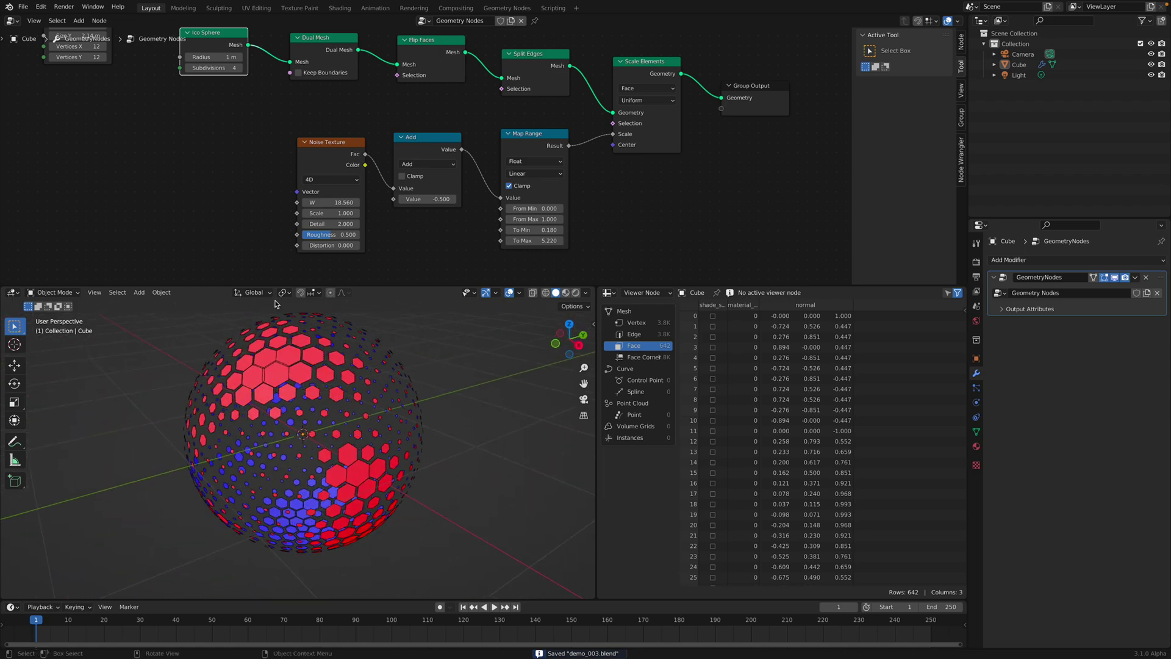
{"action": "middle_click_drag", "start_coordinate": [346, 207], "coordinate": [342, 239]}
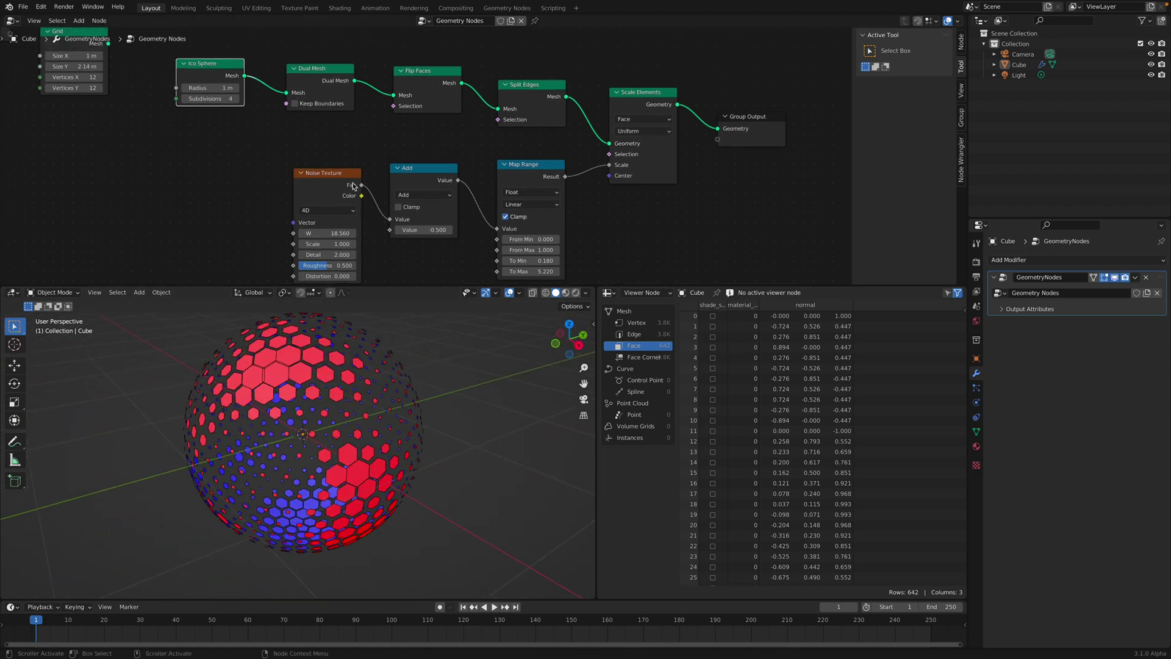
{"action": "left_click_drag", "start_coordinate": [342, 182], "coordinate": [294, 181]}
{"action": "left_click_drag", "start_coordinate": [414, 177], "coordinate": [379, 222]}
{"action": "left_click_drag", "start_coordinate": [273, 184], "coordinate": [176, 204]}
{"action": "left_click_drag", "start_coordinate": [380, 222], "coordinate": [291, 228]}
{"action": "key", "text": "ctrl+s"}
- Duplicate the Map Range node below Flip Faces and wire it from the Add node's Value to the Flip Faces Selection input
{"action": "left_click", "coordinate": [521, 164]}
{"action": "key", "text": "shift+d"}
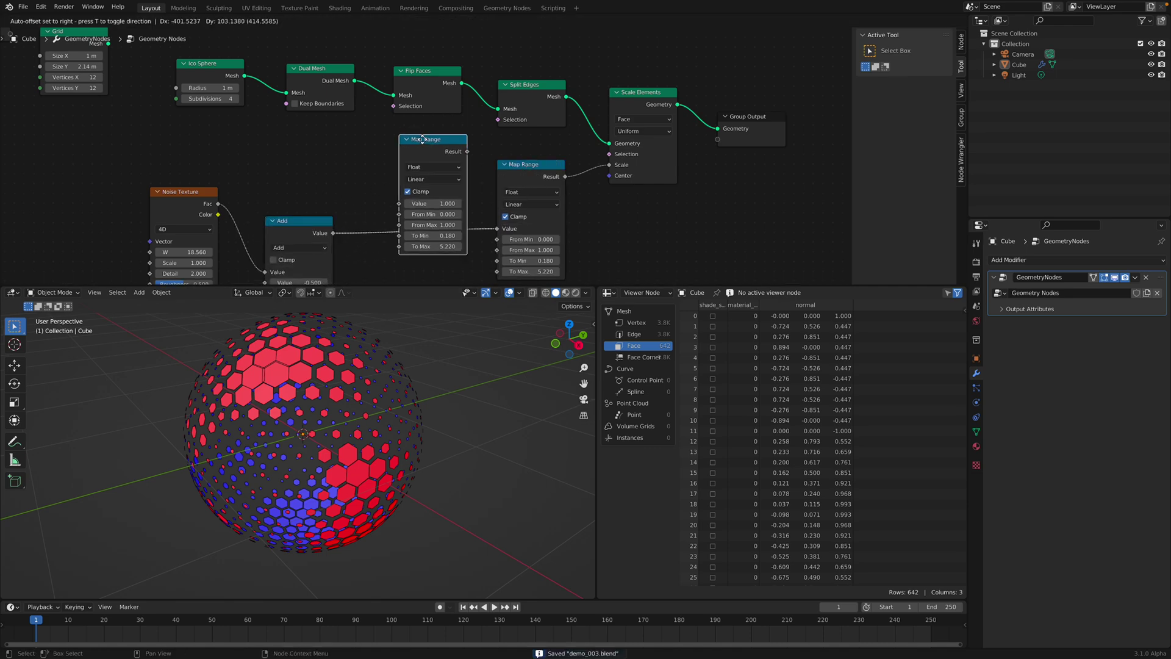
{"action": "left_click", "coordinate": [418, 121]}
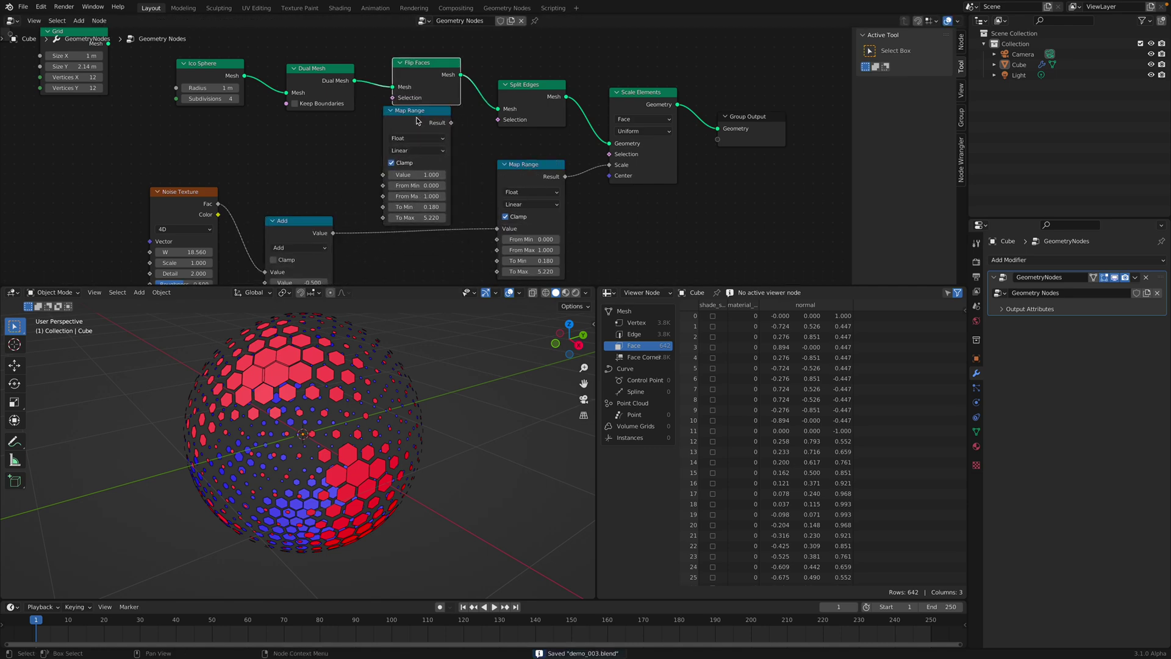
{"action": "left_click_drag", "start_coordinate": [321, 219], "coordinate": [381, 174]}
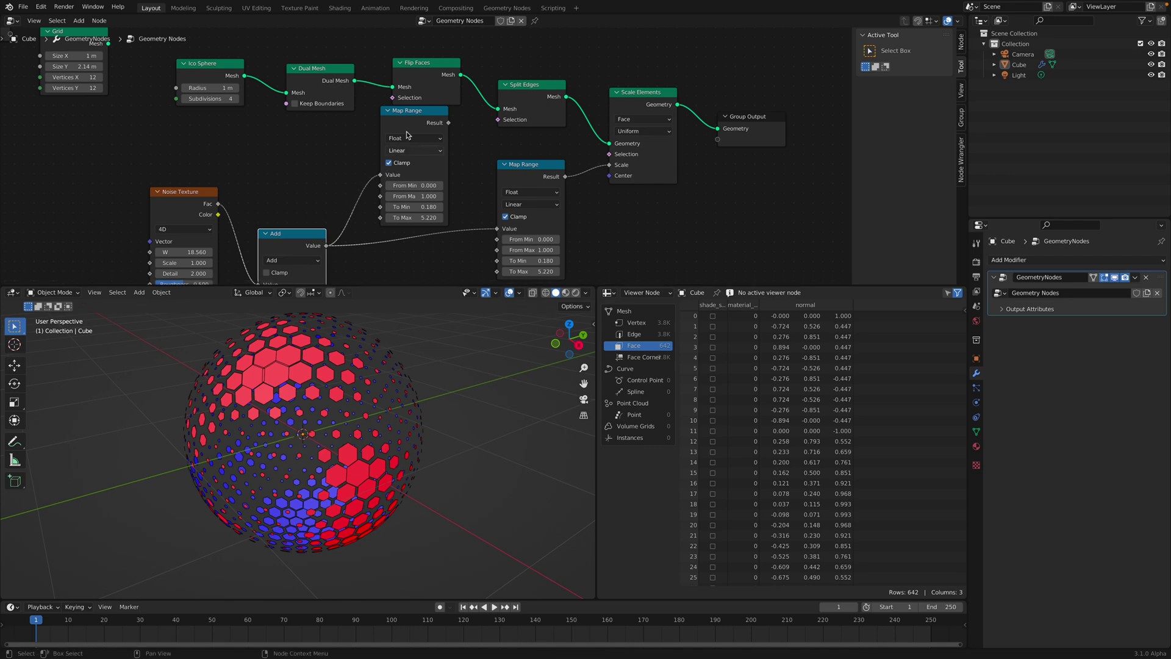
{"action": "left_click_drag", "start_coordinate": [407, 134], "coordinate": [374, 144]}
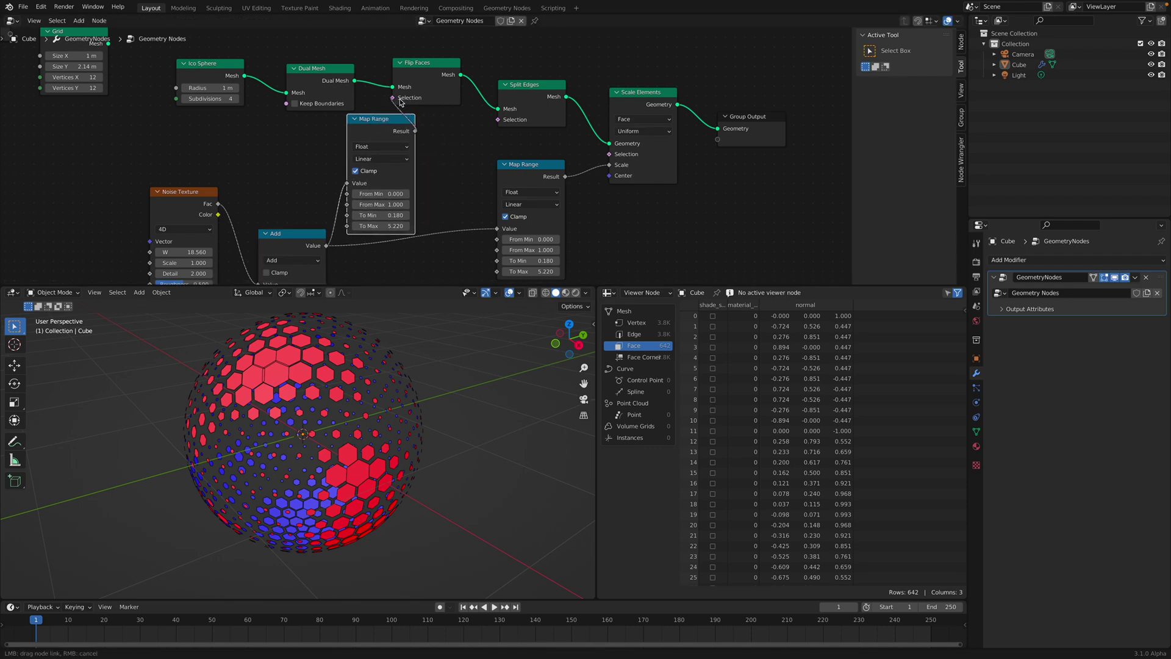
{"action": "left_click_drag", "start_coordinate": [400, 102], "coordinate": [394, 98]}
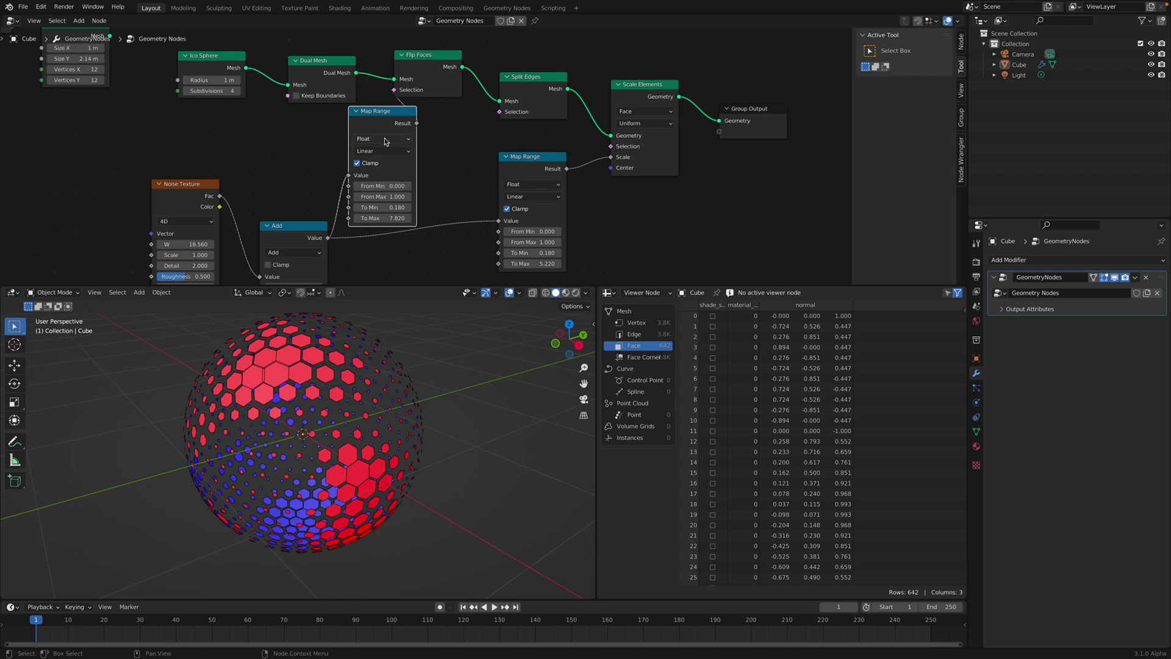
- Spread out the noise and mapping nodes, set the Flip Faces Map Range's To Min to -0.76, and save the file
{"action": "left_click_drag", "start_coordinate": [383, 128], "coordinate": [356, 126]}
{"action": "left_click_drag", "start_coordinate": [423, 76], "coordinate": [431, 76]}
{"action": "left_click_drag", "start_coordinate": [332, 78], "coordinate": [329, 65]}
{"action": "middle_click_drag", "start_coordinate": [337, 149], "coordinate": [330, 131]}
{"action": "left_click_drag", "start_coordinate": [264, 216], "coordinate": [237, 212]}
{"action": "left_click_drag", "start_coordinate": [182, 169], "coordinate": [139, 166]}
{"action": "left_click_drag", "start_coordinate": [259, 202], "coordinate": [236, 189]}
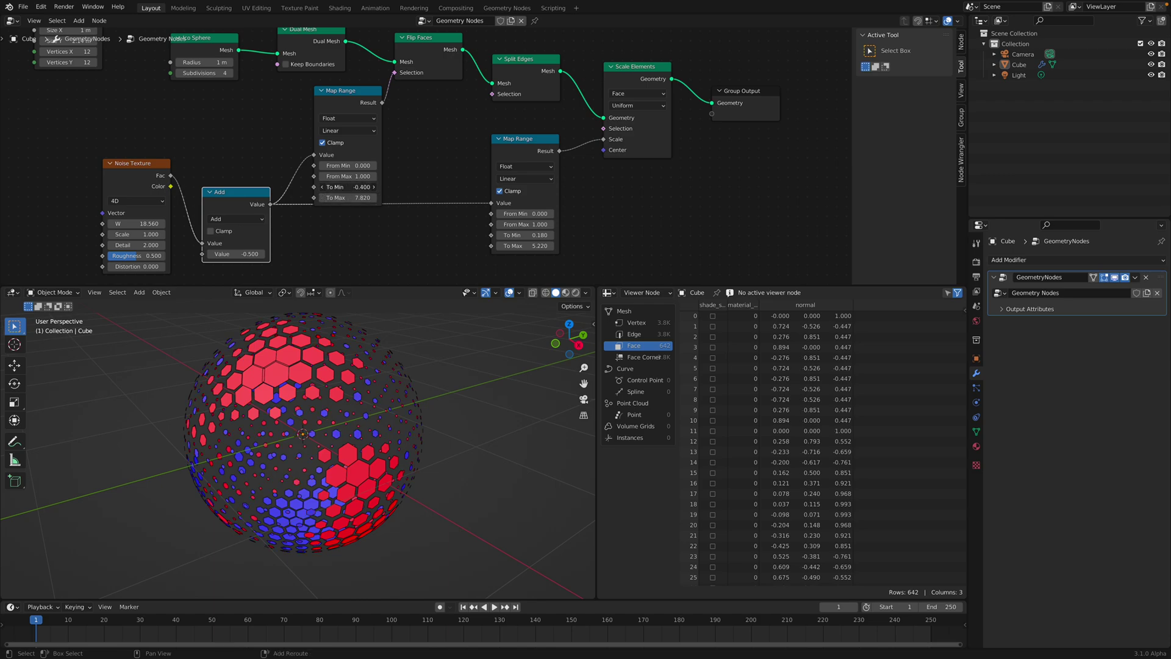
{"action": "key", "text": "ctrl+s"}
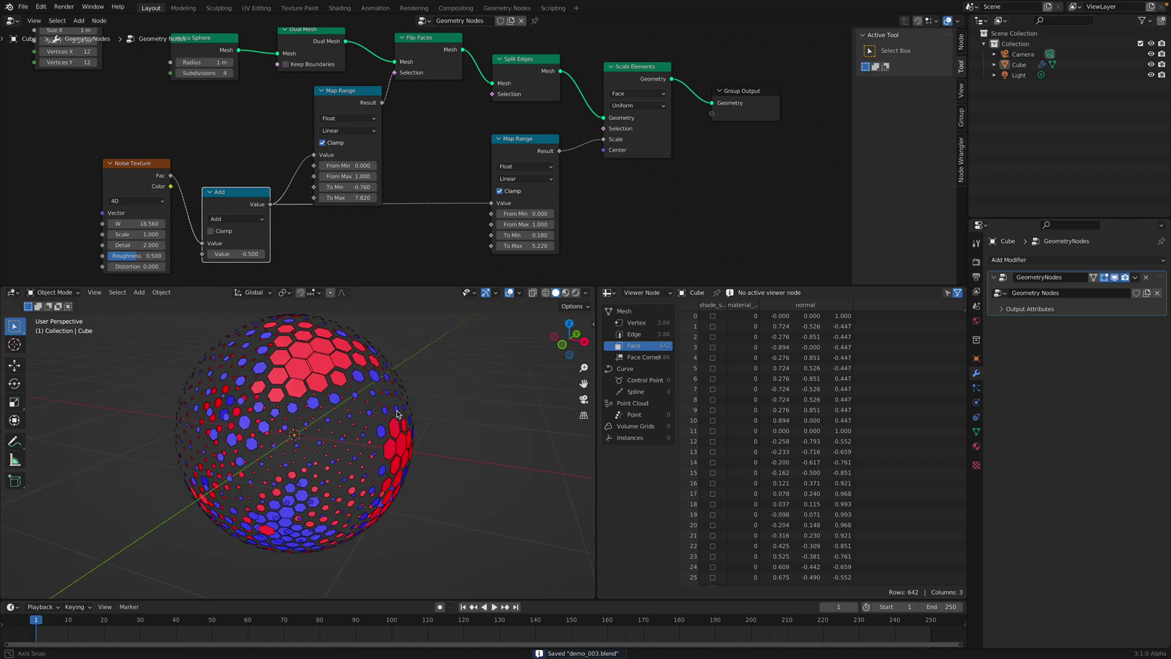
- Add a Solidify modifier to the cube object with a thickness of 0.25 m and save the file
{"action": "left_click", "coordinate": [1025, 260]}
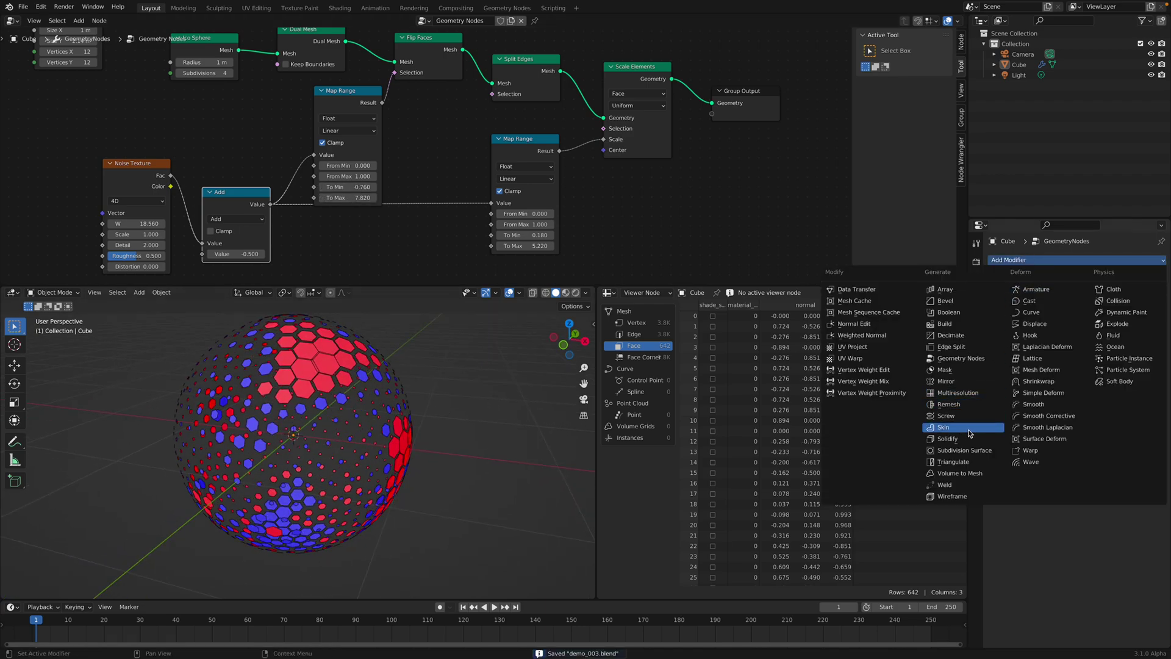
{"action": "left_click", "coordinate": [947, 439]}
{"action": "left_click_drag", "start_coordinate": [1087, 353], "coordinate": [1110, 352]}
{"action": "middle_click_drag", "start_coordinate": [485, 416], "coordinate": [415, 431]}
{"action": "key", "text": "ctrl+s"}
{"action": "left_click", "coordinate": [1158, 287]}
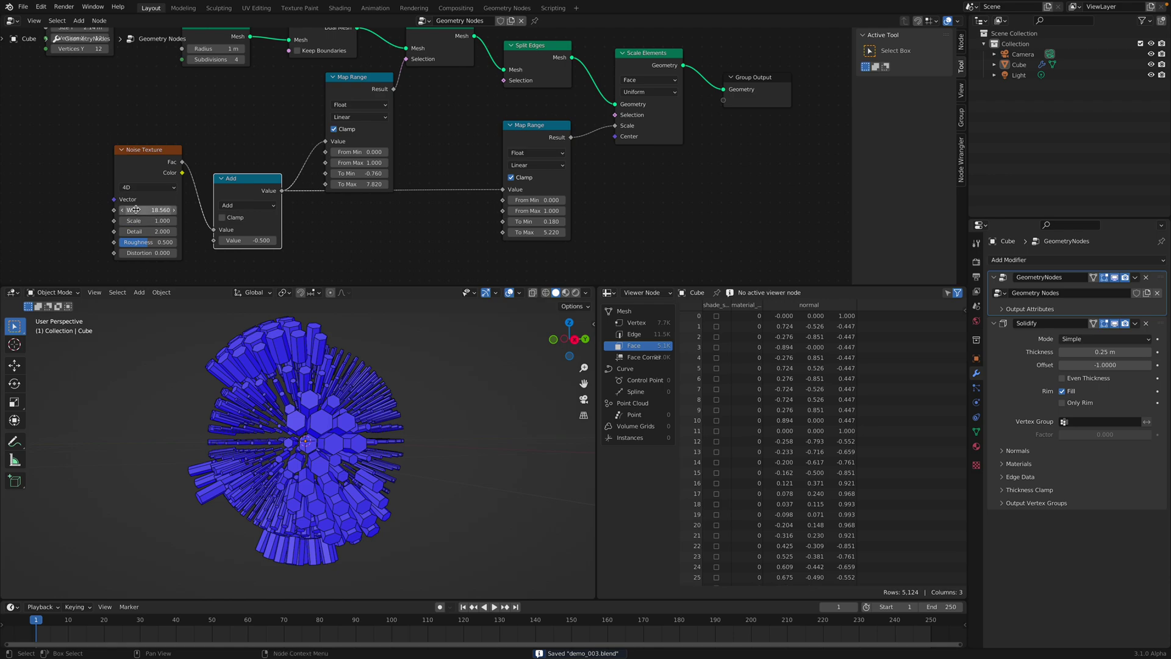
- Try other Noise Texture scales, including 2, set Scale back to 1 with W at 31.36, and save the file
{"action": "type", "text": "2"}
{"action": "key", "text": "Return"}
{"action": "mouse_move", "coordinate": [147, 209]}
{"action": "left_mouse_down"}
{"action": "mouse_move", "coordinate": [193, 210]}
{"action": "mouse_move", "coordinate": [162, 203]}
{"action": "left_mouse_up"}
{"action": "middle_click_drag", "start_coordinate": [421, 445], "coordinate": [213, 212]}
{"action": "key", "text": "ctrl+s"}
{"action": "left_click_drag", "start_coordinate": [149, 221], "coordinate": [251, 210]}
{"action": "left_click", "coordinate": [157, 221]}
{"action": "type", "text": "1"}
{"action": "key", "text": "Return"}
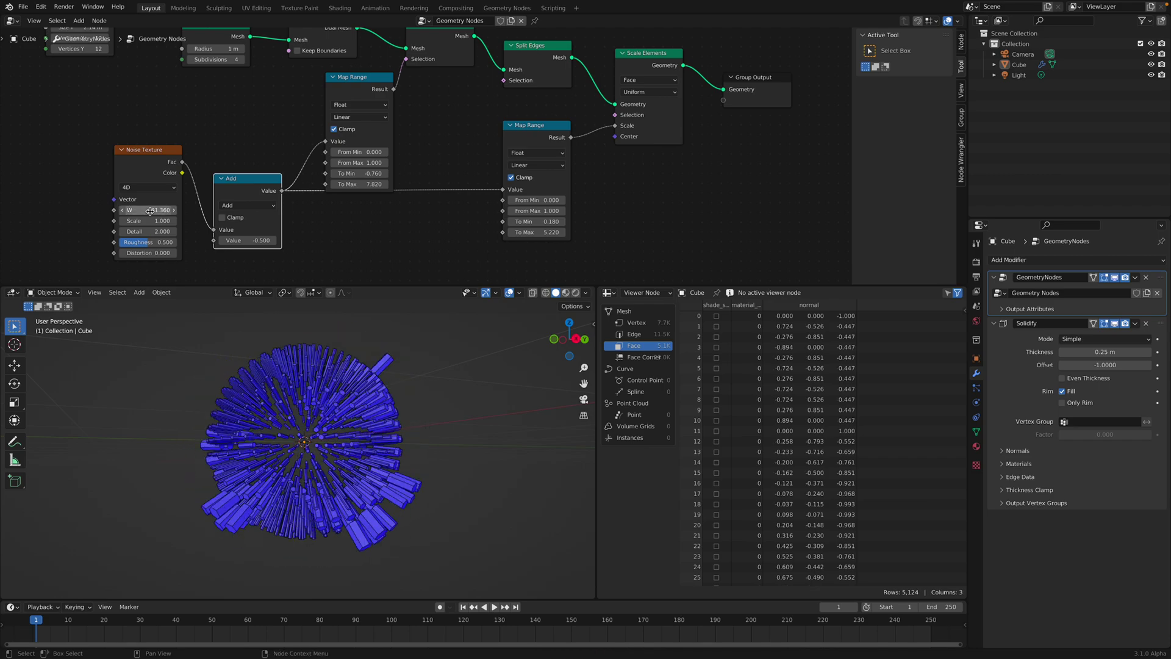
{"action": "key", "text": "ctrl+s"}
- Move the Noise Texture node away from Add, and add a Position node wired into its Vector input
{"action": "middle_click_drag", "start_coordinate": [168, 162], "coordinate": [241, 136]}
{"action": "left_click_drag", "start_coordinate": [240, 136], "coordinate": [205, 131]}
{"action": "middle_click_drag", "start_coordinate": [206, 131], "coordinate": [259, 164]}
{"action": "scroll", "coordinate": [200, 169], "scroll_direction": "down", "scroll_amount": 1}
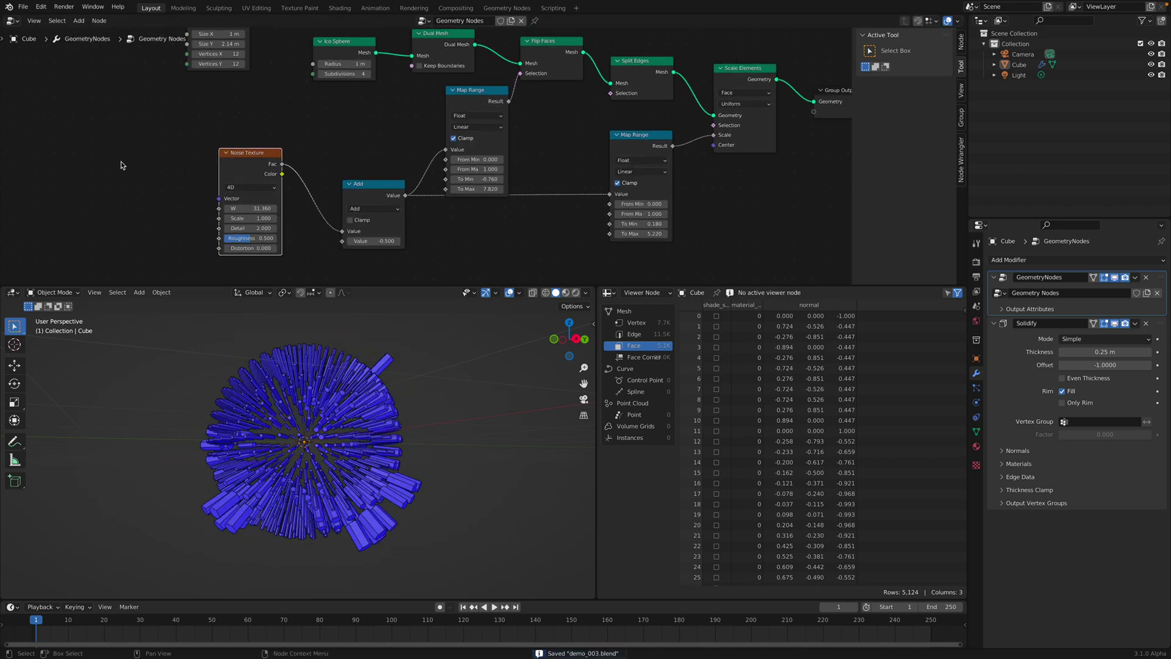
{"action": "key", "text": "shift+a"}
{"action": "type", "text": "spos"}
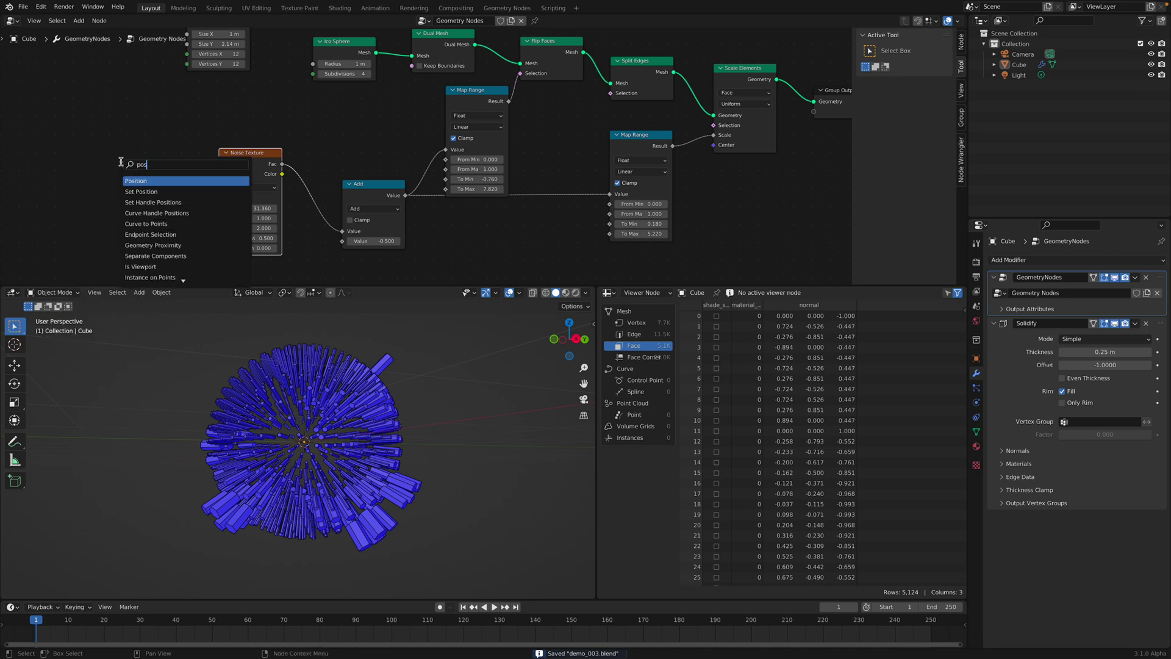
{"action": "key", "text": "Return"}
{"action": "left_click", "coordinate": [102, 172]}
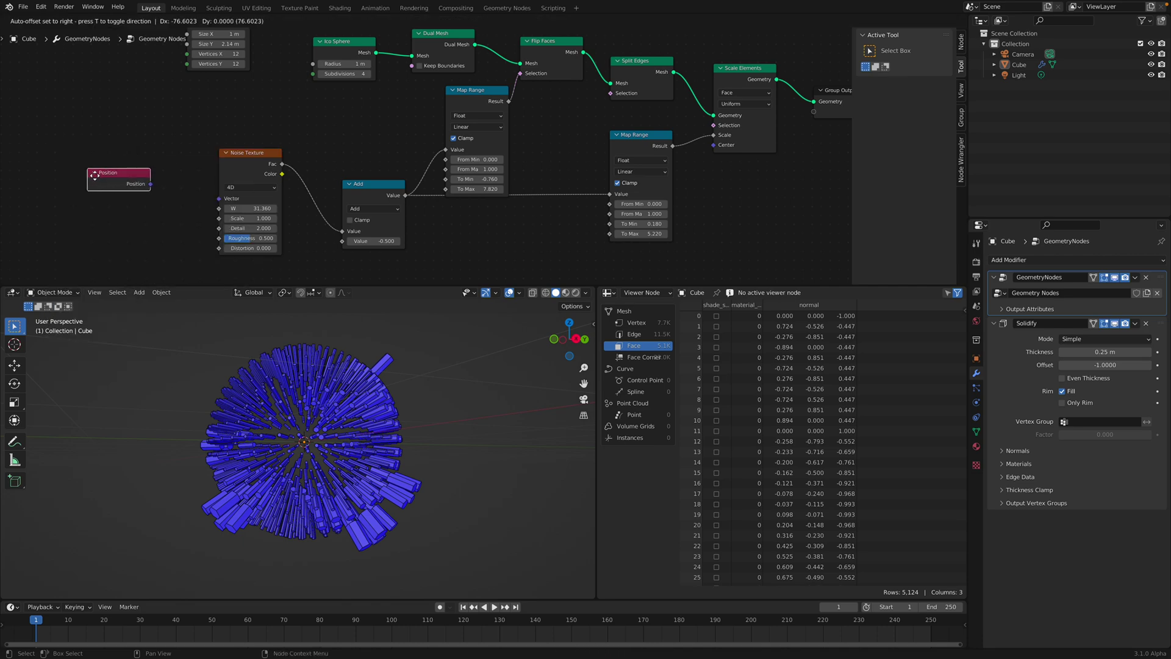
{"action": "left_click", "coordinate": [95, 175]}
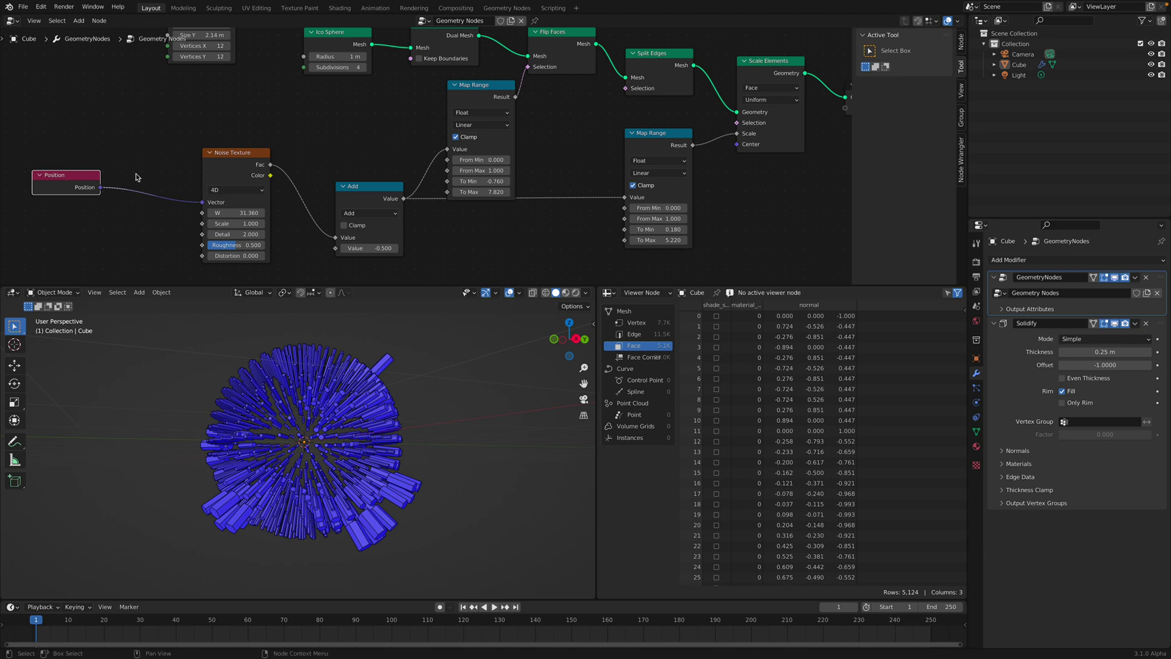
- Insert a Vector Math Add node between Position and Noise Texture with offsets 4.8, 1.26 and 1.48, and save the file
{"action": "key", "text": "shift+a"}
{"action": "type", "text": "vecto"}
{"action": "key", "text": "Down"}
{"action": "key", "text": "Return"}
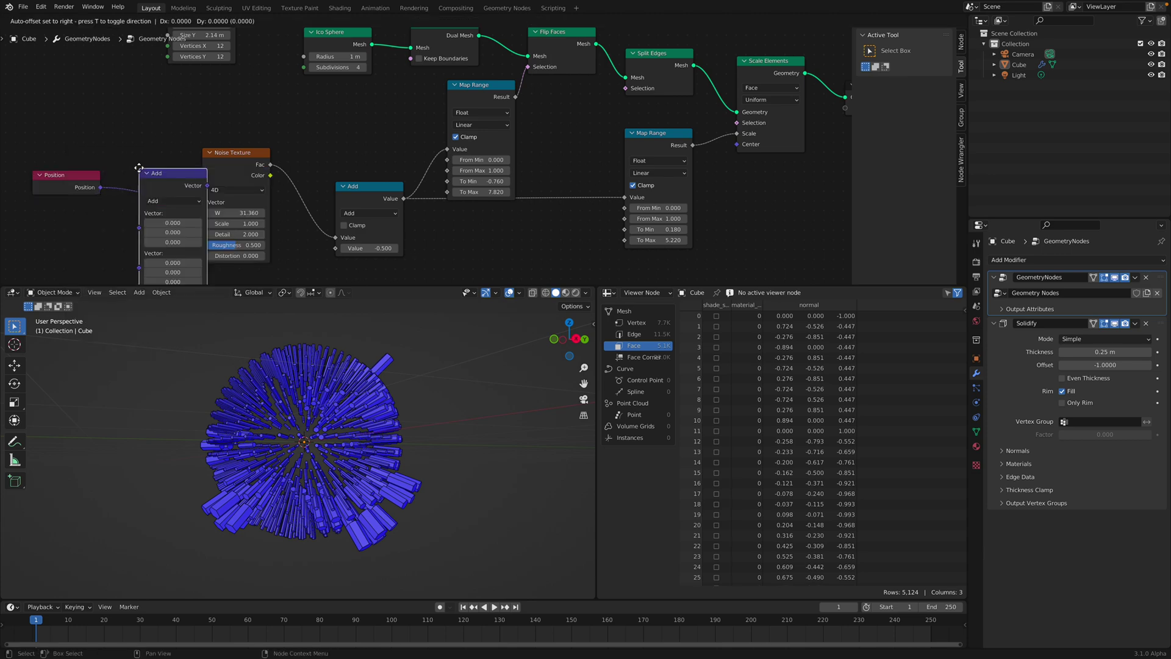
{"action": "left_click", "coordinate": [140, 168]}
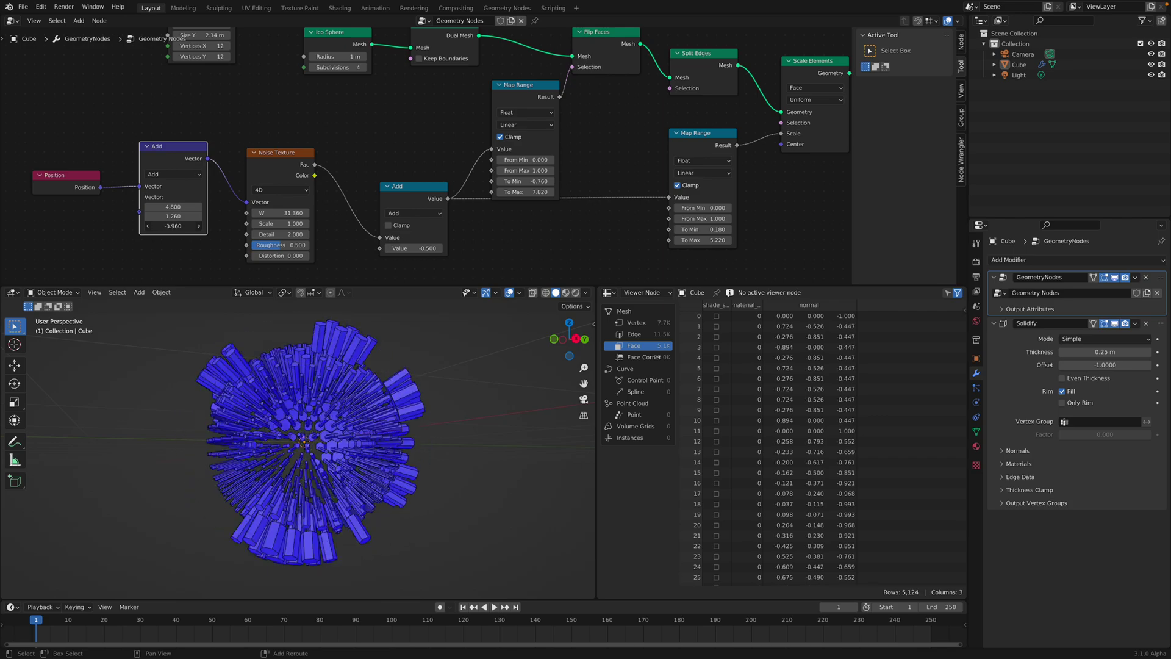
{"action": "left_click_drag", "start_coordinate": [173, 225], "coordinate": [339, 226]}
{"action": "key", "text": "ctrl+s"}
{"action": "middle_click_drag", "start_coordinate": [282, 337], "coordinate": [284, 372]}
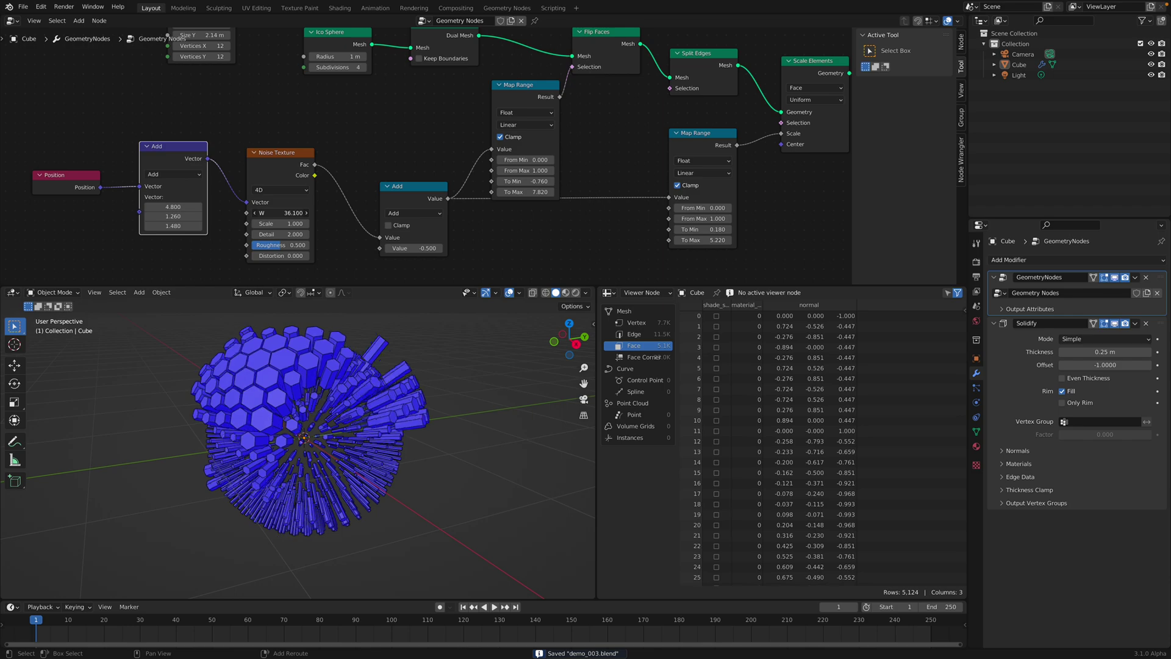
- Set the Noise Texture's W to 42.14 and inspect the spiky sphere from another angle
{"action": "left_click_drag", "start_coordinate": [275, 213], "coordinate": [286, 213]}
{"action": "scroll", "coordinate": [285, 211], "scroll_direction": "up", "scroll_amount": 1}
{"action": "middle_click_drag", "start_coordinate": [286, 211], "coordinate": [284, 184]}
{"action": "left_click", "coordinate": [379, 398]}
{"action": "mouse_move", "coordinate": [422, 386]}
{"action": "middle_mouse_down"}
{"action": "mouse_move", "coordinate": [379, 397]}
{"action": "mouse_move", "coordinate": [417, 430]}
{"action": "mouse_move", "coordinate": [425, 400]}
{"action": "middle_mouse_up"}
{"action": "left_click", "coordinate": [417, 433]}
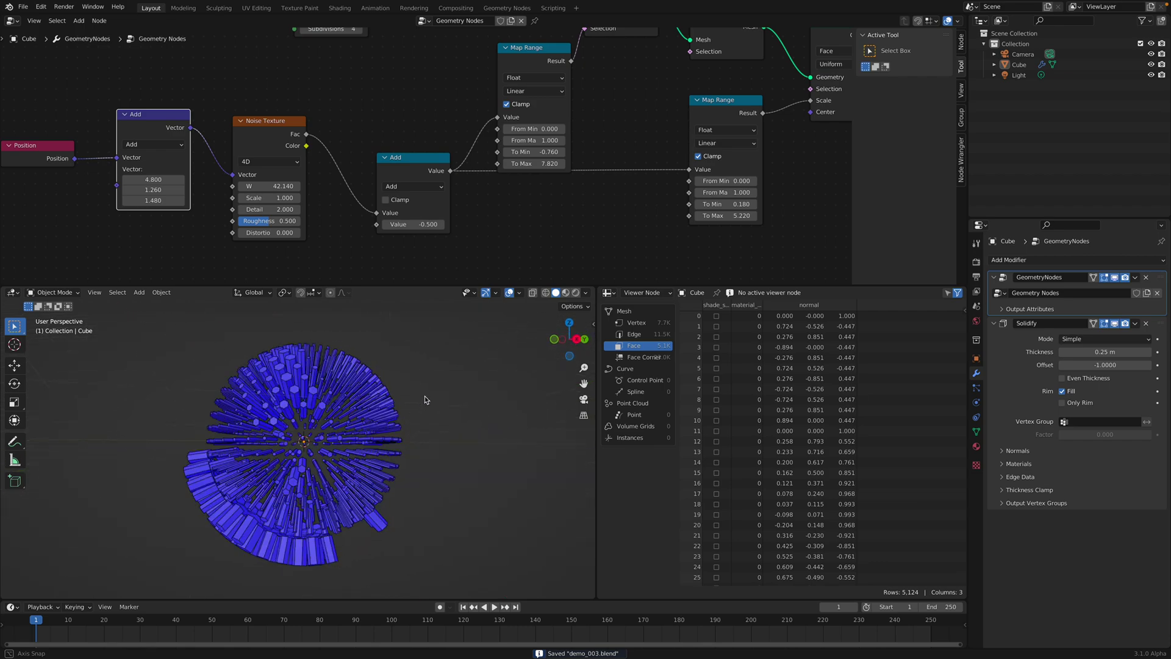
- Raise the Ico Sphere's Subdivisions to 5
{"action": "middle_click_drag", "start_coordinate": [351, 169], "coordinate": [341, 166]}
{"action": "left_click", "coordinate": [340, 107]}
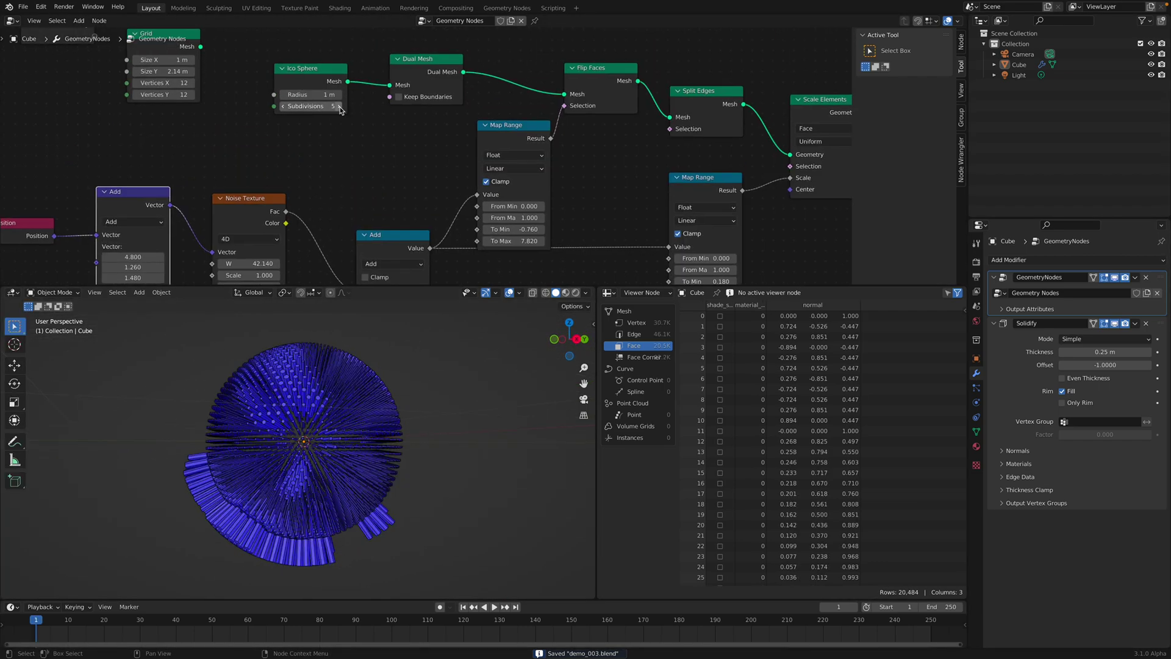
{"action": "middle_click_drag", "start_coordinate": [346, 459], "coordinate": [421, 474]}
- Set the Flip Faces Map Range's To Min to -0.14 and To Max to 7.76, and save the file
{"action": "middle_click_drag", "start_coordinate": [410, 220], "coordinate": [402, 155]}
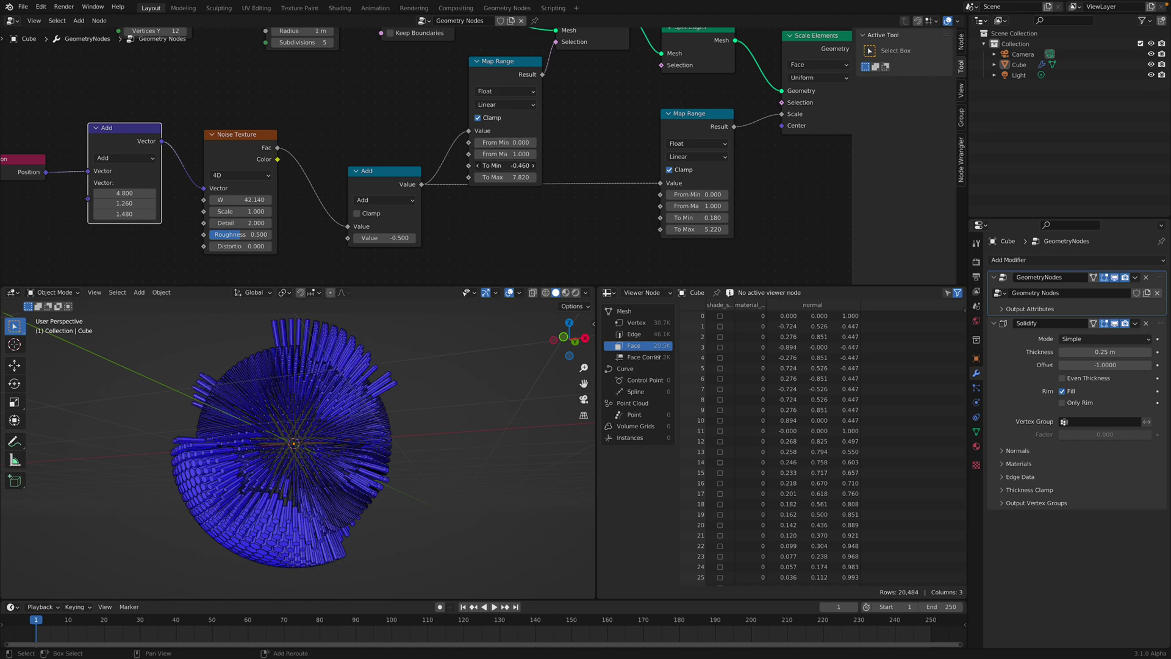
{"action": "mouse_move", "coordinate": [504, 165]}
{"action": "left_mouse_down"}
{"action": "mouse_move", "coordinate": [482, 166]}
{"action": "mouse_move", "coordinate": [518, 165]}
{"action": "mouse_move", "coordinate": [507, 177]}
{"action": "left_mouse_up"}
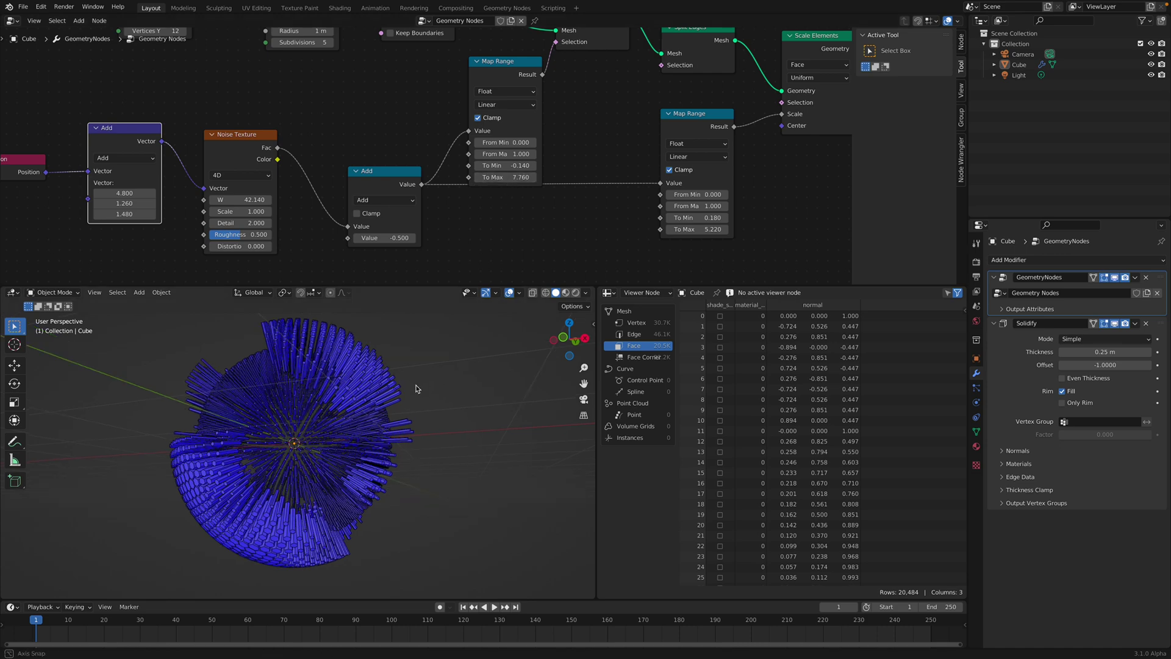
{"action": "middle_click_drag", "start_coordinate": [419, 390], "coordinate": [394, 402]}
{"action": "key", "text": "ctrl+s"}
- Reposition the Scale Elements Map Range, set its To Min to 0.2 and To Max to 7.34, and save the file
{"action": "middle_click_drag", "start_coordinate": [609, 172], "coordinate": [536, 195]}
{"action": "left_click_drag", "start_coordinate": [617, 135], "coordinate": [580, 140]}
{"action": "middle_click_drag", "start_coordinate": [607, 247], "coordinate": [598, 234]}
{"action": "left_click_drag", "start_coordinate": [598, 235], "coordinate": [634, 246], "text": "shift"}
{"action": "middle_click_drag", "start_coordinate": [421, 366], "coordinate": [520, 343]}
{"action": "key", "text": "ctrl+s"}
{"action": "left_click_drag", "start_coordinate": [599, 245], "coordinate": [557, 245], "text": "shift"}
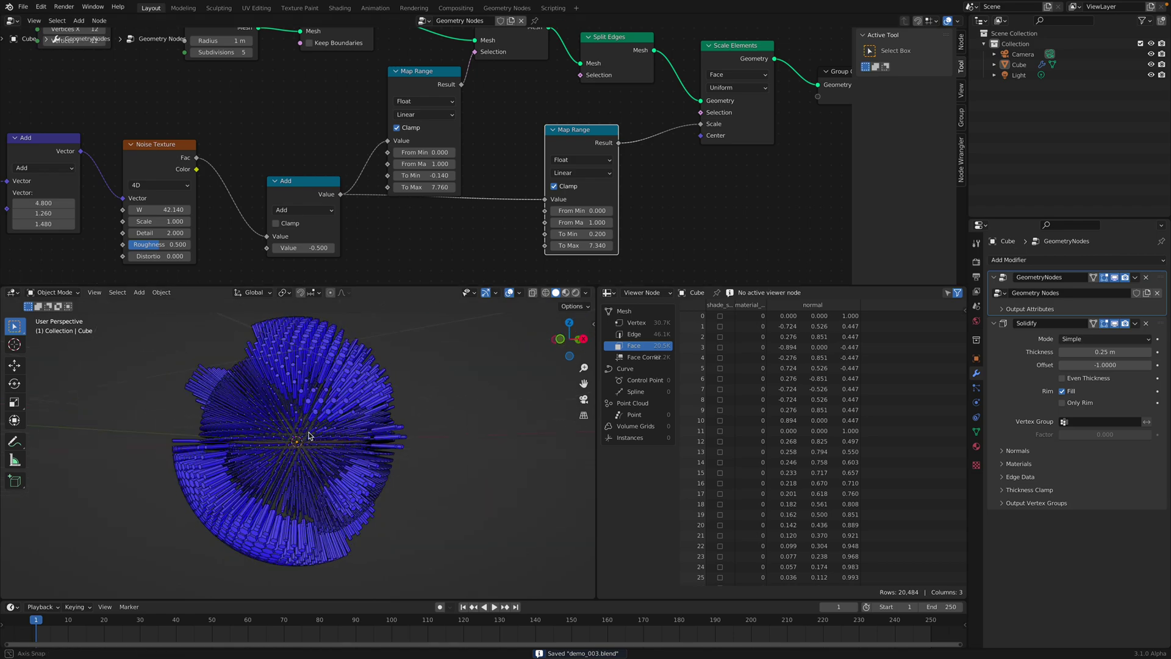
- Set the Noise Texture's W to 54.42 and save the file
{"action": "middle_click_drag", "start_coordinate": [63, 223], "coordinate": [200, 209]}
{"action": "left_click_drag", "start_coordinate": [274, 195], "coordinate": [573, 196]}
{"action": "key", "text": "ctrl+s"}
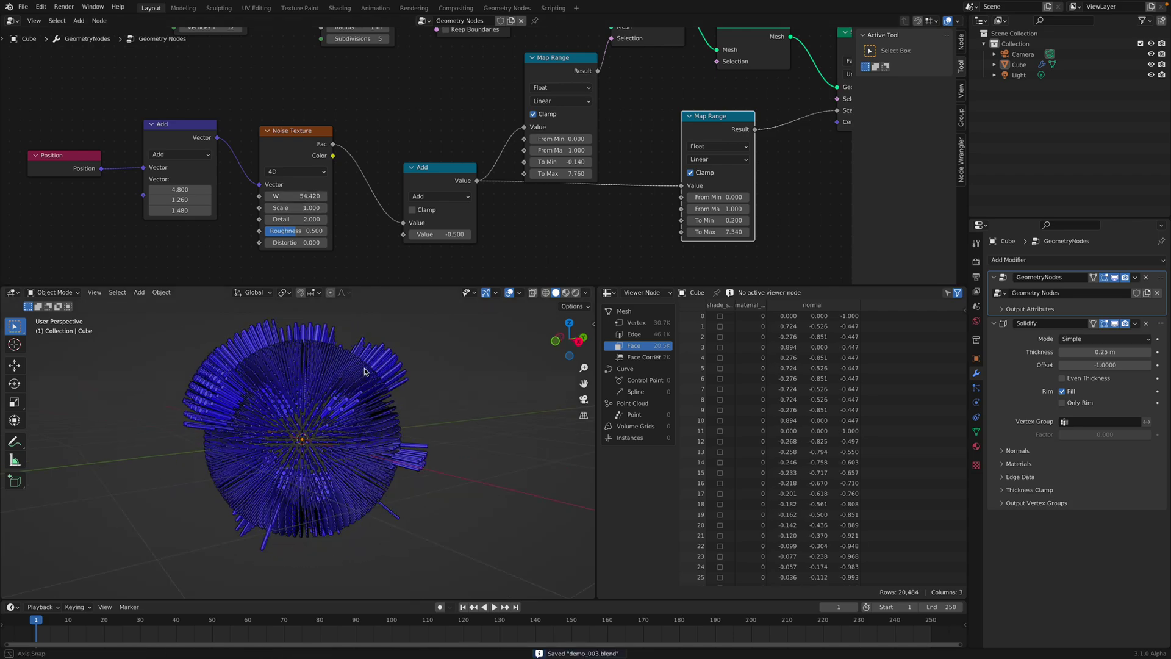
- Turn off the Face Orientation overlay in the 3D viewport
{"action": "left_click", "coordinate": [586, 293]}
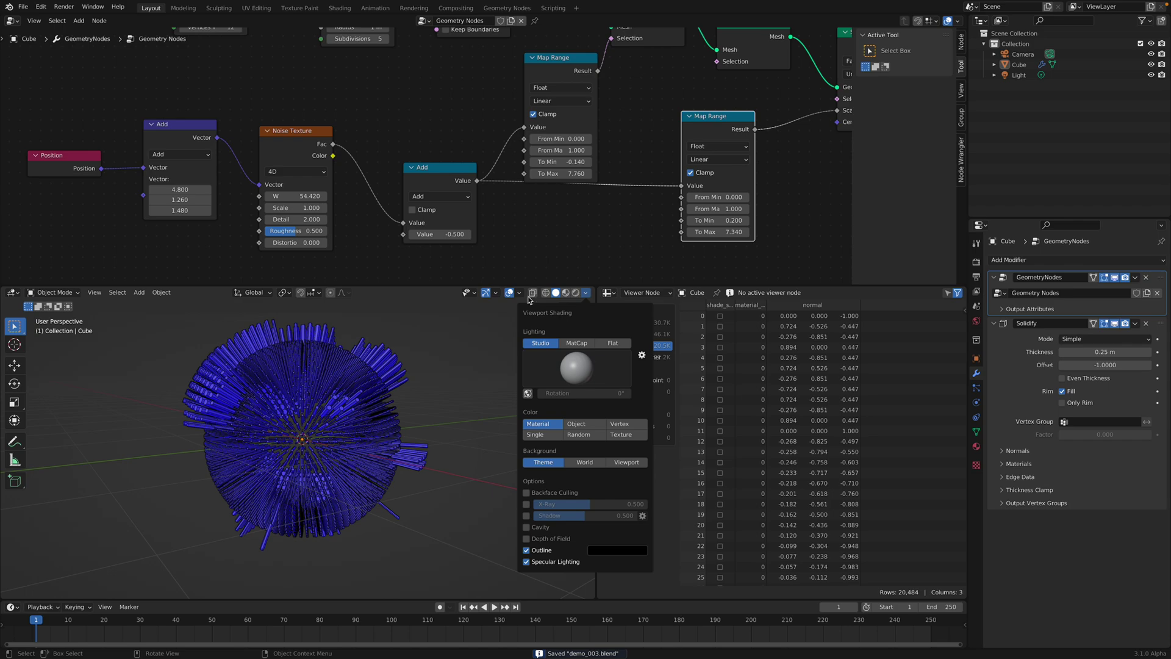
{"action": "mouse_move", "coordinate": [516, 298]}
{"action": "left_click", "coordinate": [455, 482]}
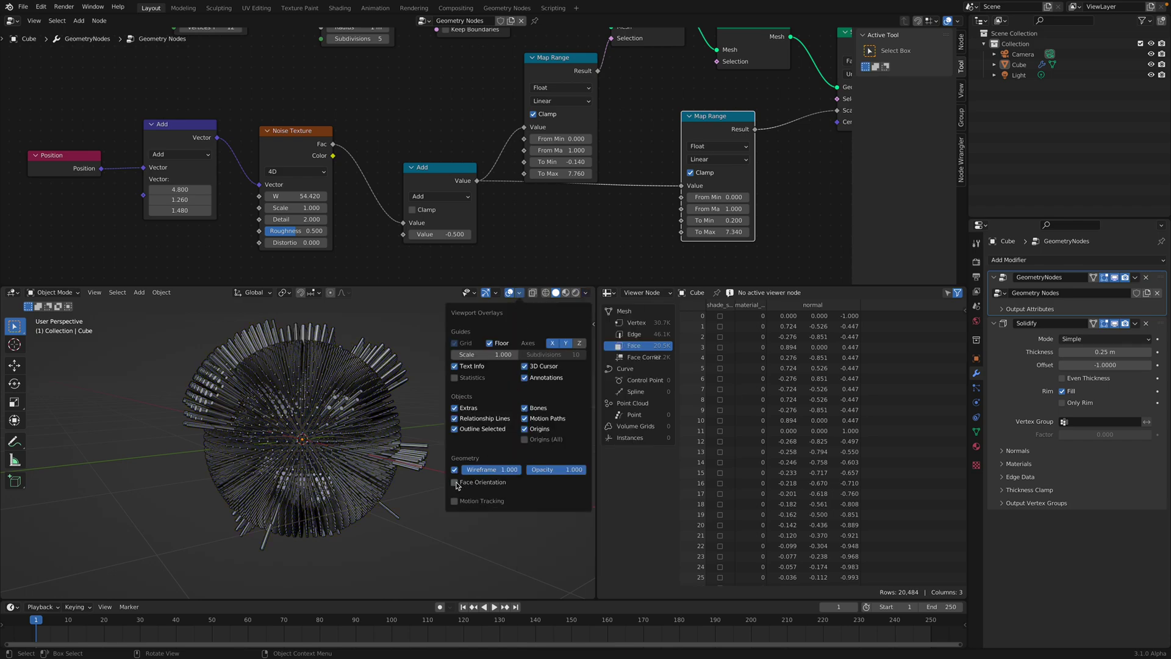
{"action": "middle_click_drag", "start_coordinate": [442, 475], "coordinate": [430, 359]}
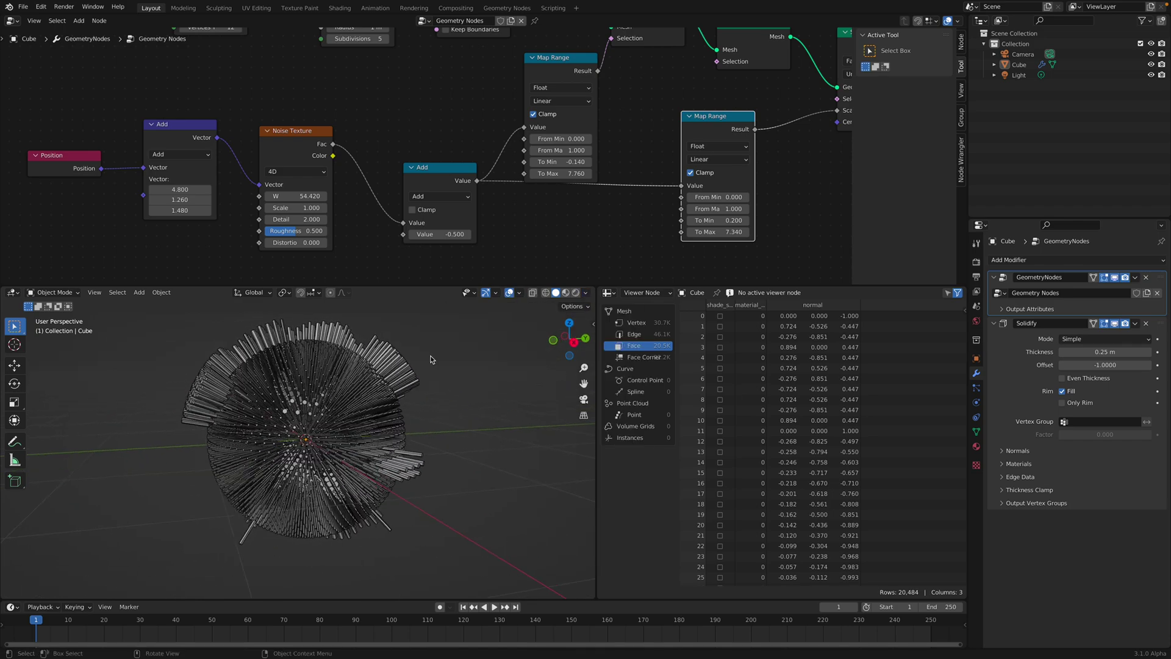
- Try viewport shadows on the mesh, then use Cavity shading with shadows turned off
{"action": "left_click", "coordinate": [587, 293]}
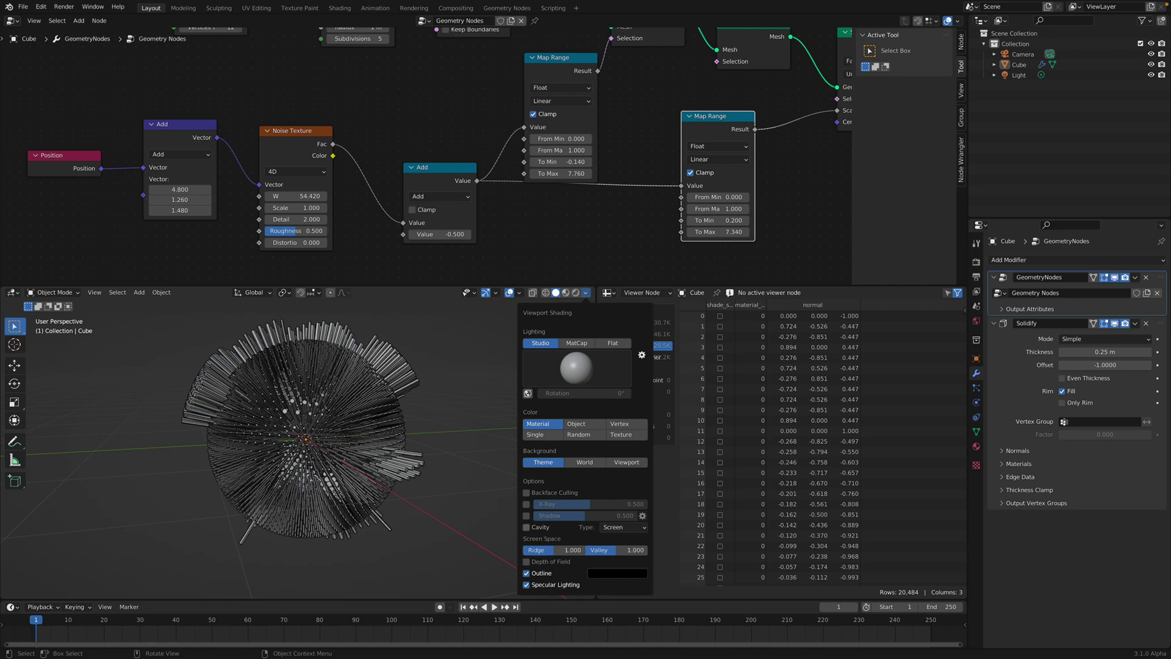
{"action": "left_click", "coordinate": [526, 516]}
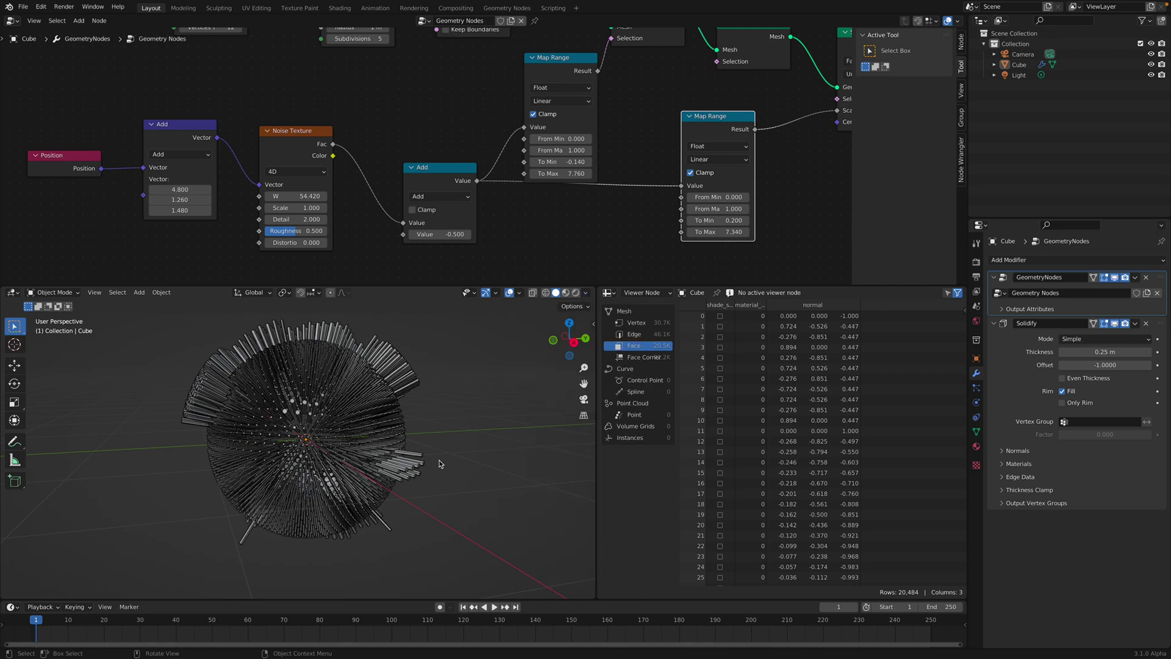
{"action": "middle_click_drag", "start_coordinate": [441, 465], "coordinate": [537, 370]}
{"action": "left_click", "coordinate": [587, 293]}
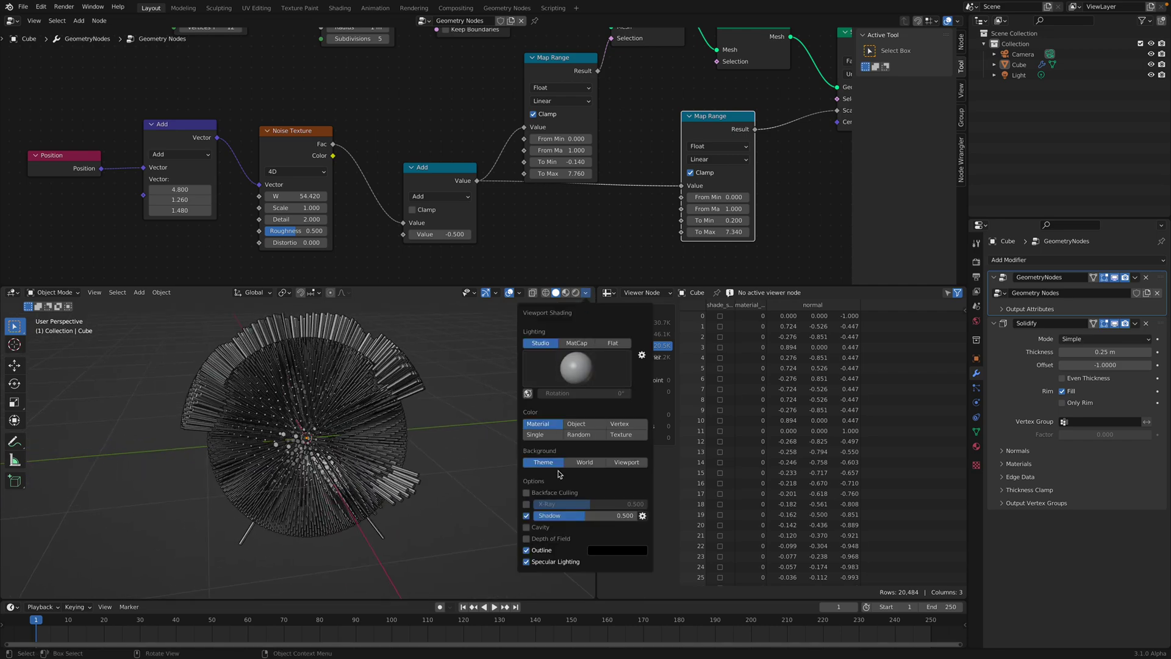
{"action": "left_click", "coordinate": [526, 516]}
- Set the Noise Texture's W to 59.08
{"action": "middle_click_drag", "start_coordinate": [385, 404], "coordinate": [415, 409]}
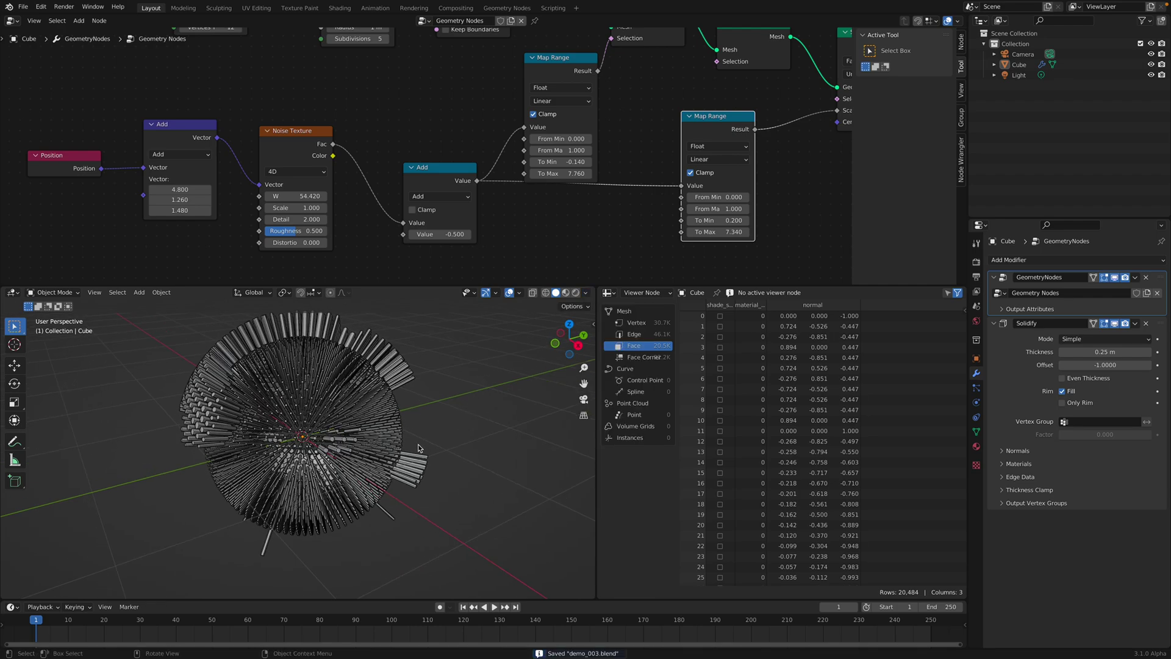
{"action": "middle_click_drag", "start_coordinate": [418, 449], "coordinate": [431, 430]}
{"action": "left_click_drag", "start_coordinate": [279, 196], "coordinate": [342, 196]}
- Turn off the Wireframe overlay in the 3D viewport
{"action": "left_click", "coordinate": [585, 293]}
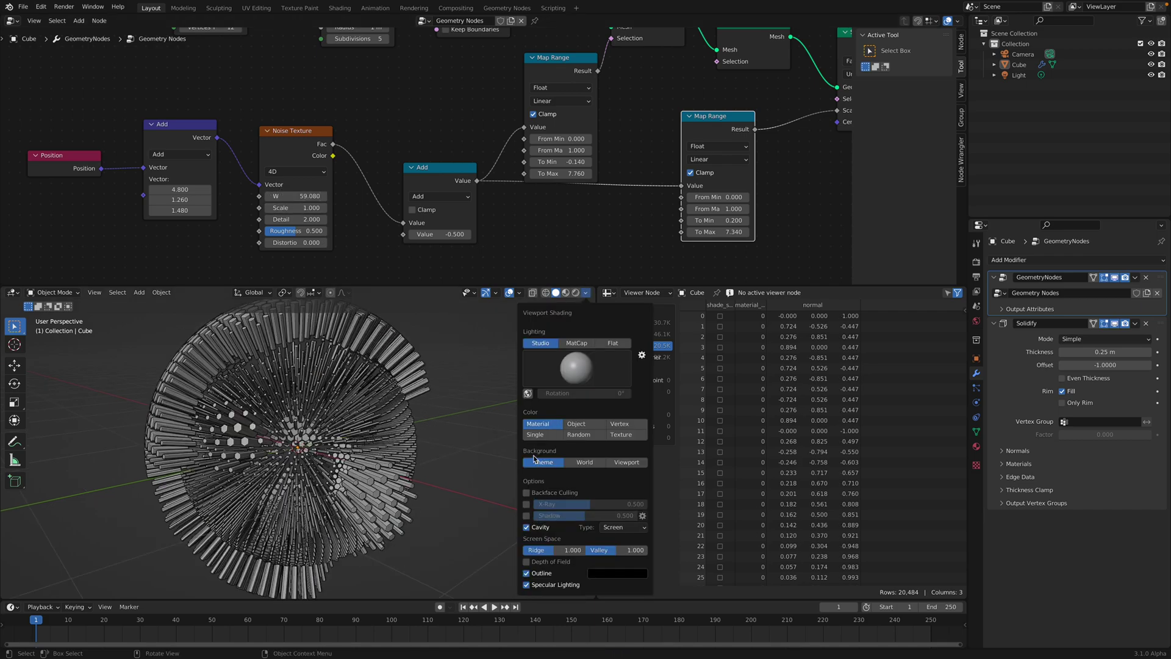
{"action": "left_click", "coordinate": [520, 293]}
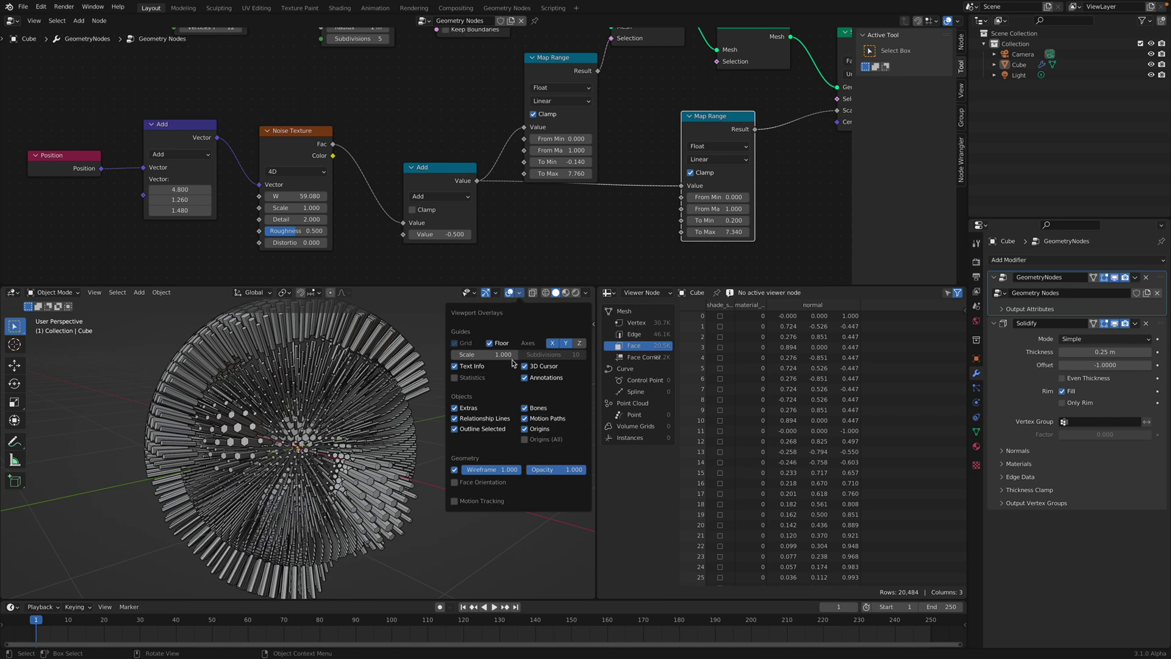
{"action": "left_click", "coordinate": [454, 470]}
{"action": "middle_click_drag", "start_coordinate": [391, 452], "coordinate": [427, 438]}
- Show the mesh in Material Preview without overlays, and enable Eevee Ambient Occlusion with a distance of 2.82 m
{"action": "left_click", "coordinate": [978, 262]}
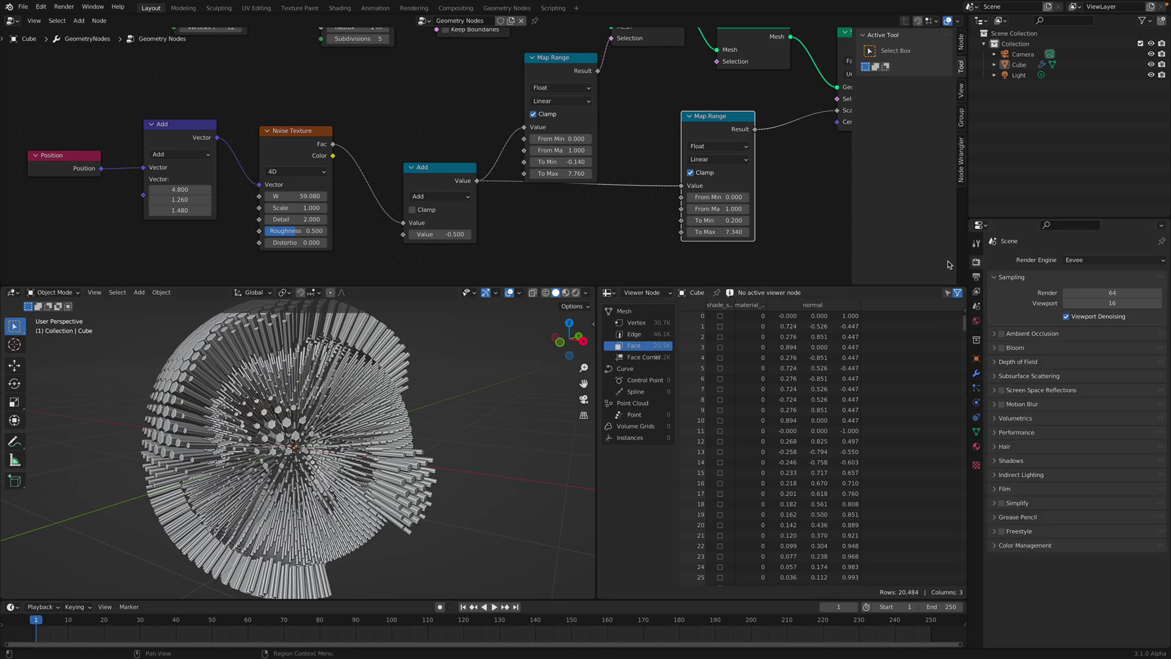
{"action": "left_click", "coordinate": [566, 293]}
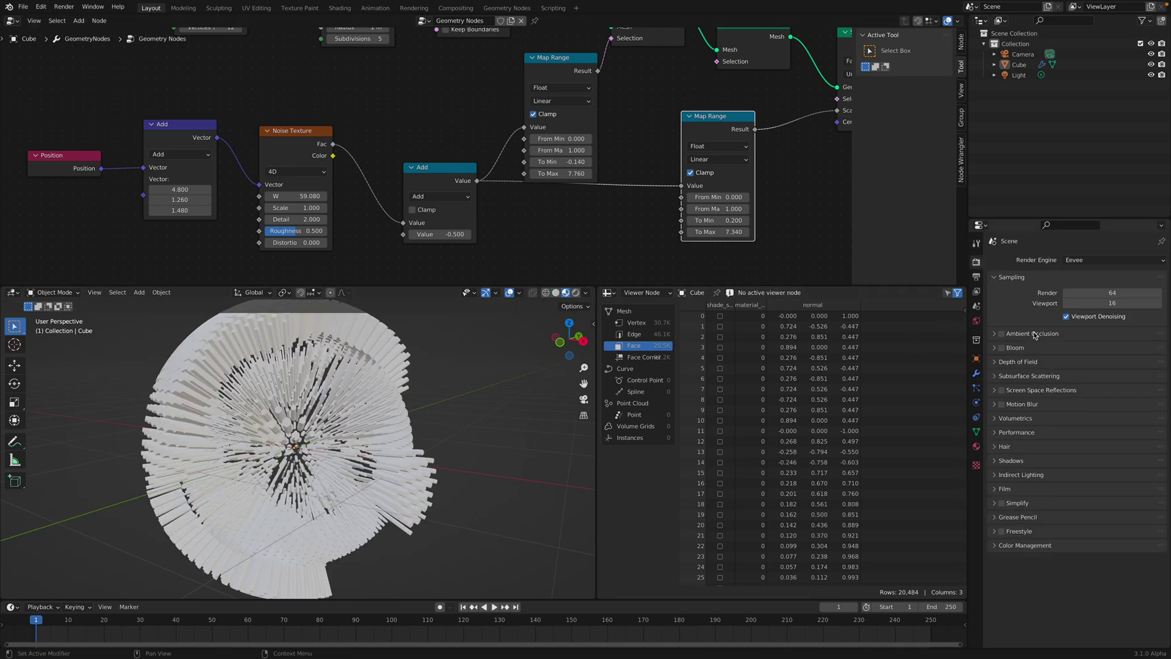
{"action": "left_click", "coordinate": [1001, 333]}
{"action": "left_click", "coordinate": [994, 334]}
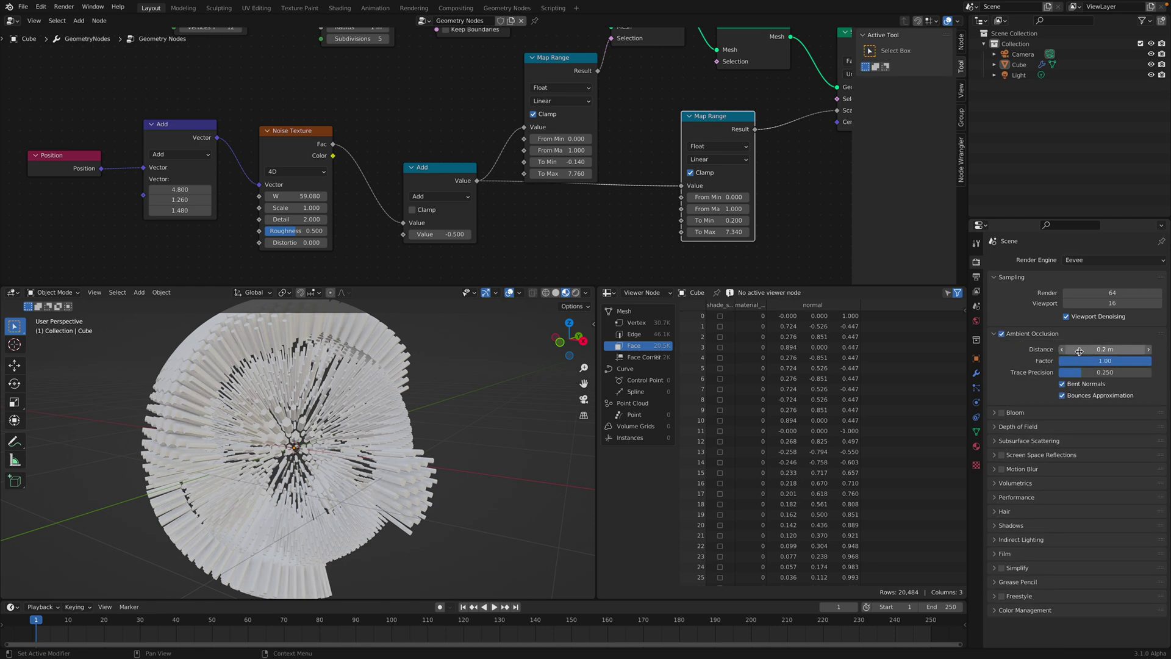
{"action": "middle_click_drag", "start_coordinate": [497, 394], "coordinate": [458, 397]}
{"action": "middle_click_drag", "start_coordinate": [458, 397], "coordinate": [453, 411], "text": "ctrl"}
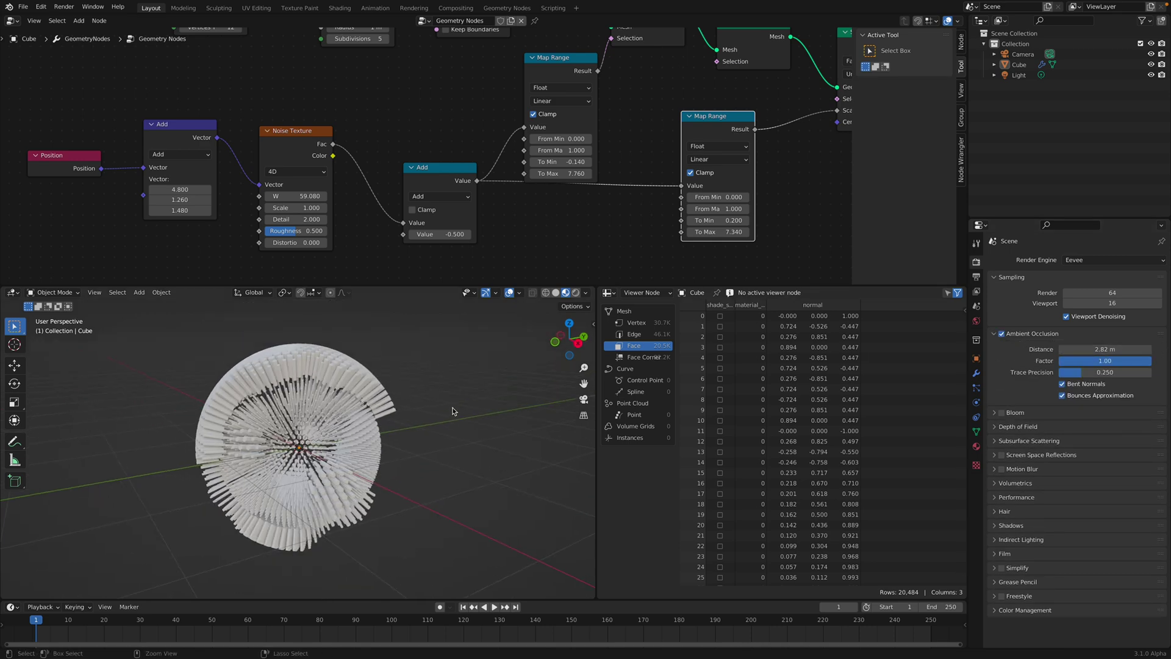
{"action": "scroll", "coordinate": [409, 394], "scroll_direction": "up", "scroll_amount": 3}
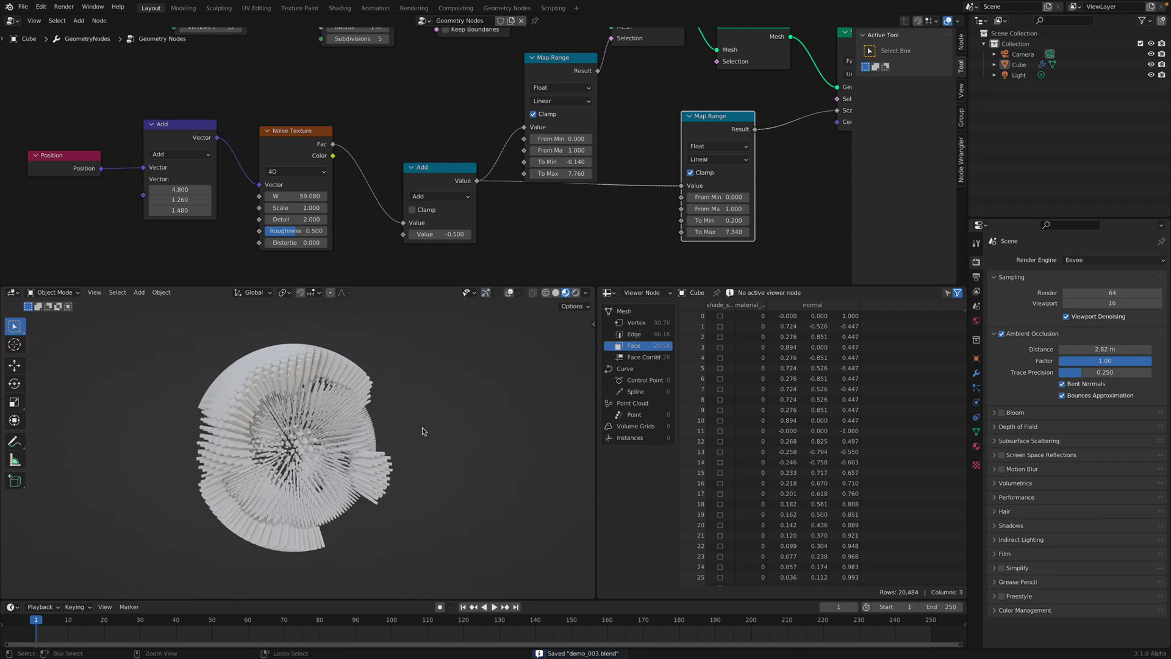
- Set the Noise Texture's Scale to 1.5 and W to 68.1, and save the file
{"action": "mouse_move", "coordinate": [289, 207]}
{"action": "left_mouse_down", "text": "shift"}
{"action": "mouse_move", "coordinate": [303, 208]}
{"action": "mouse_move", "coordinate": [290, 208]}
{"action": "left_mouse_up", "text": "shift"}
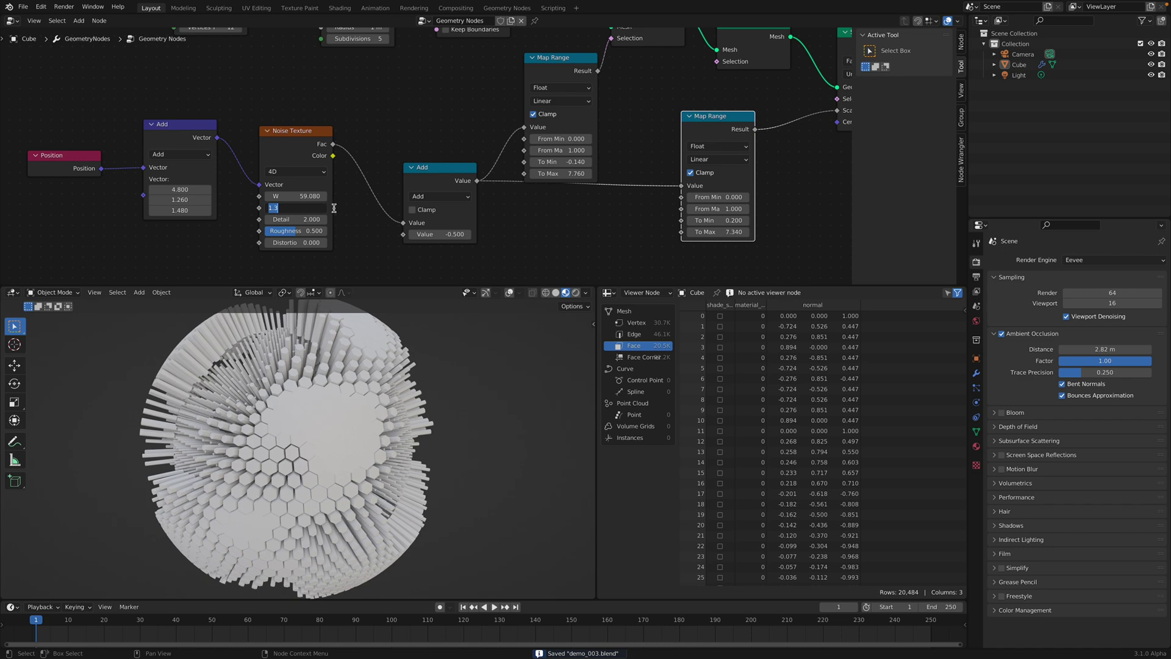
{"action": "type", "text": "1.5"}
{"action": "key", "text": "Return"}
{"action": "key", "text": "ctrl+s"}
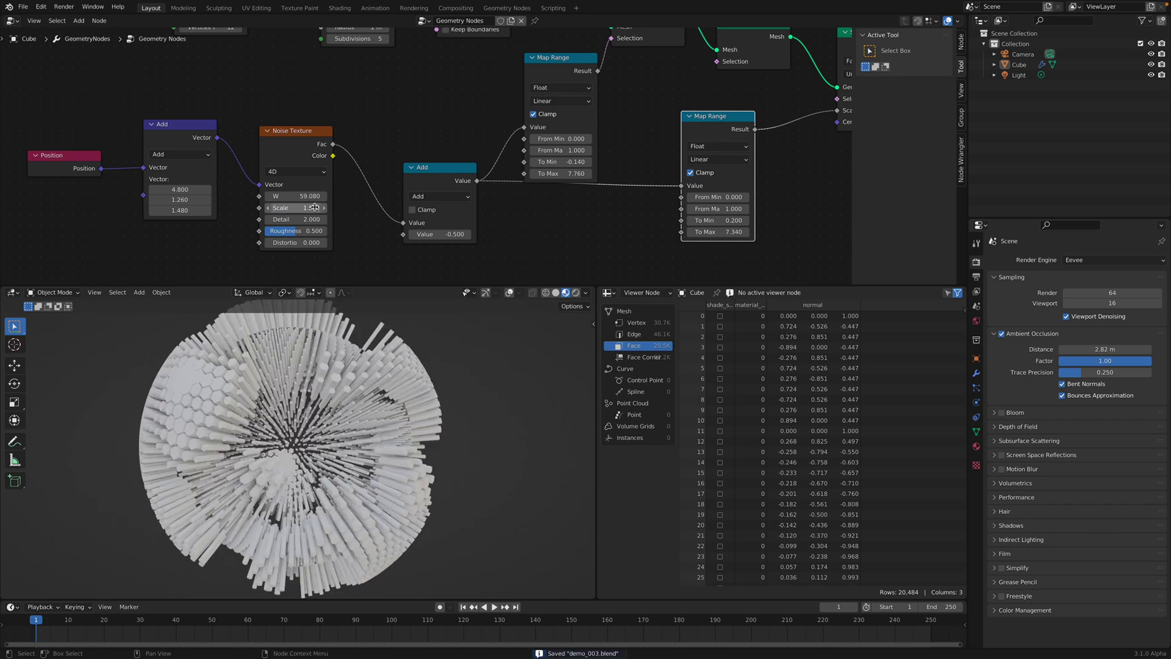
{"action": "left_click_drag", "start_coordinate": [295, 196], "coordinate": [415, 196], "text": "shift"}
{"action": "left_click_drag", "start_coordinate": [293, 196], "coordinate": [340, 196], "text": "shift"}
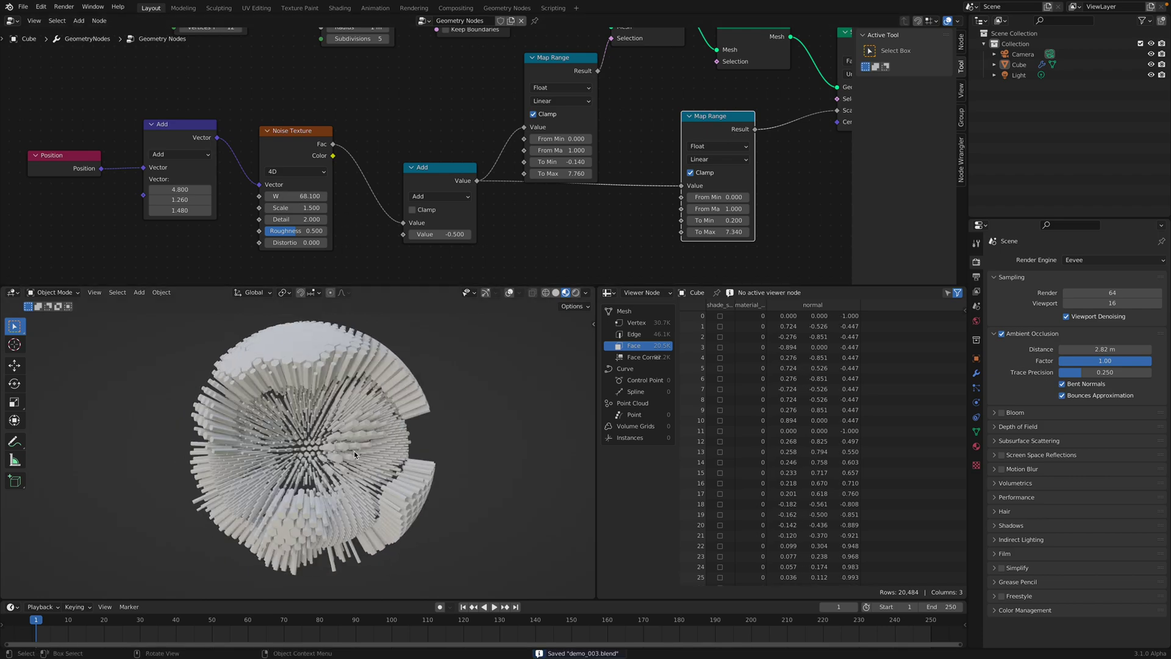
- Turn the viewport overlays back on, add a Monkey mesh and place it beside the spiky sphere
{"action": "left_click", "coordinate": [509, 294]}
{"action": "middle_click_drag", "start_coordinate": [452, 397], "coordinate": [352, 395]}
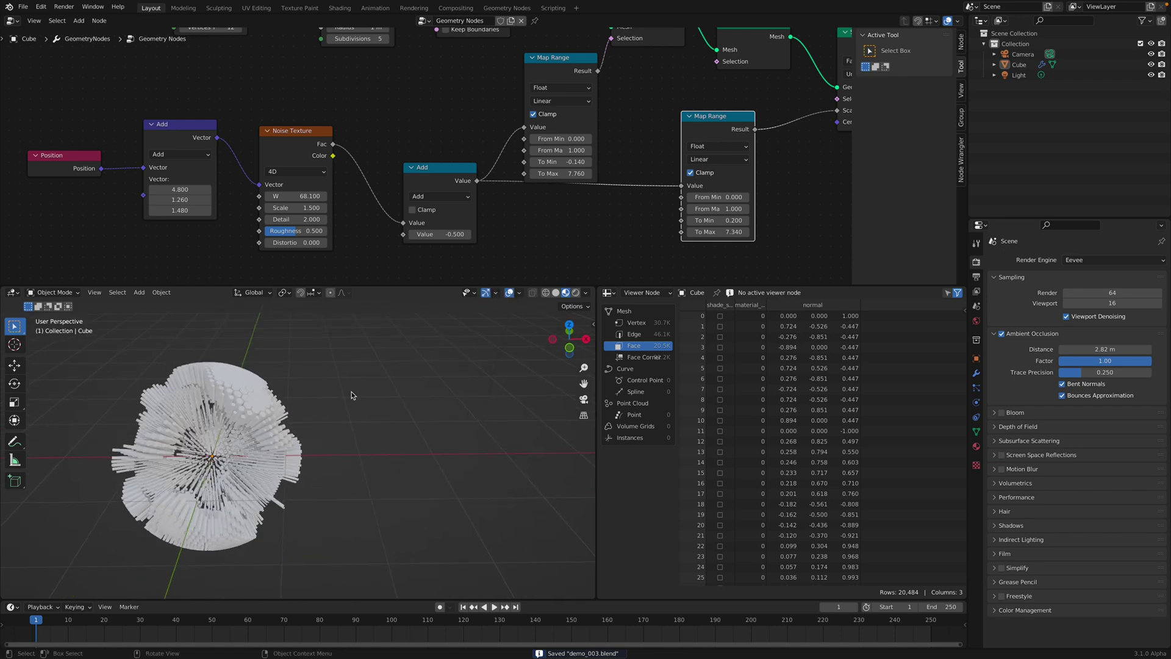
{"action": "left_click", "coordinate": [241, 427]}
{"action": "middle_click_drag", "start_coordinate": [241, 427], "coordinate": [289, 413]}
{"action": "key", "text": "shift+a"}
{"action": "mouse_move", "coordinate": [375, 405]}
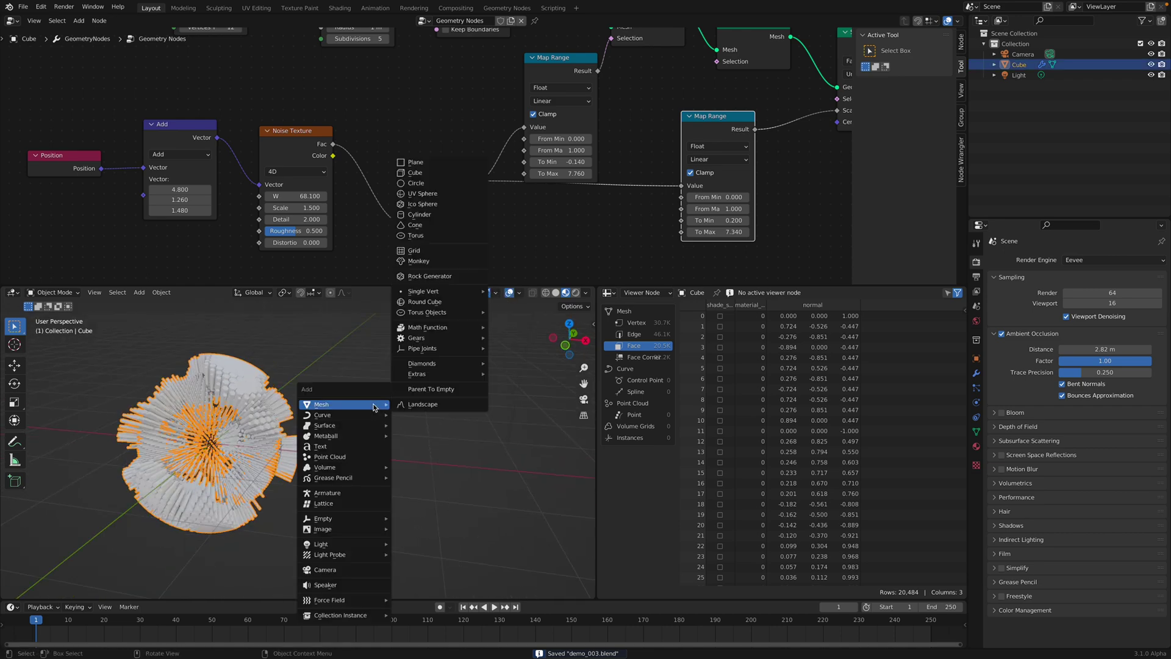
{"action": "left_click", "coordinate": [421, 261]}
{"action": "key", "text": "g"}
{"action": "left_click", "coordinate": [488, 406]}
{"action": "middle_click_drag", "start_coordinate": [488, 406], "coordinate": [490, 406]}
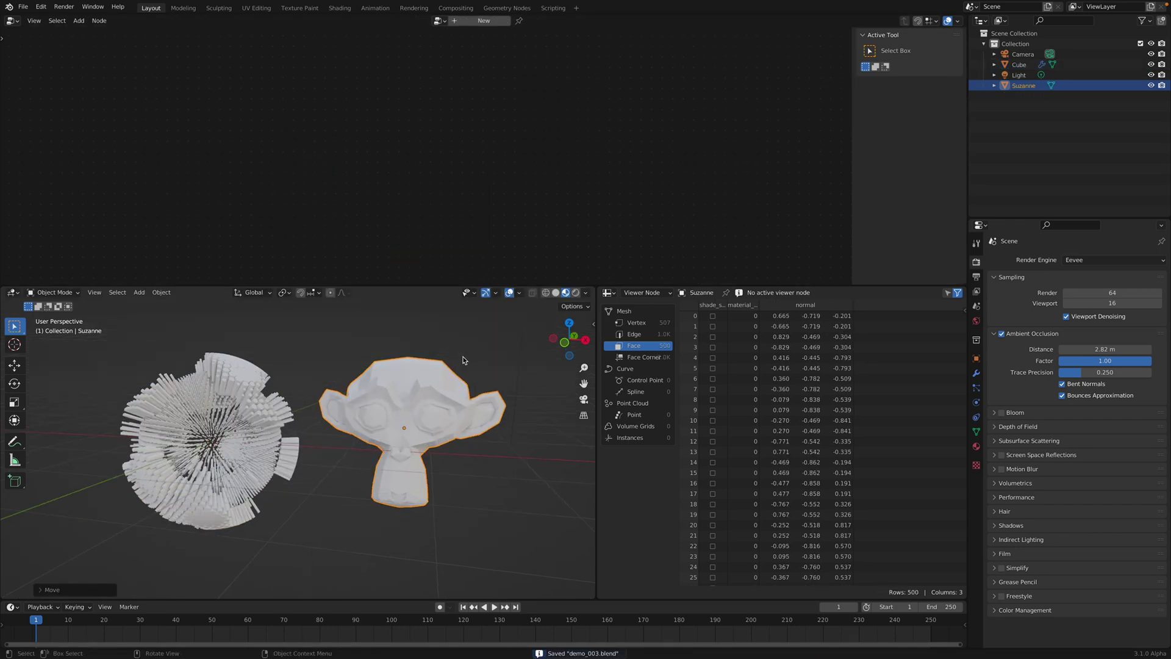
- Reopen the Cube's node tree, spread out the Grid, Ico Sphere and Dual Mesh nodes to free space near Group Input, and save
{"action": "left_click", "coordinate": [1020, 65]}
{"action": "scroll", "coordinate": [452, 216], "scroll_direction": "down", "scroll_amount": 2}
{"action": "middle_click_drag", "start_coordinate": [399, 208], "coordinate": [379, 238]}
{"action": "middle_click_drag", "start_coordinate": [307, 144], "coordinate": [313, 176]}
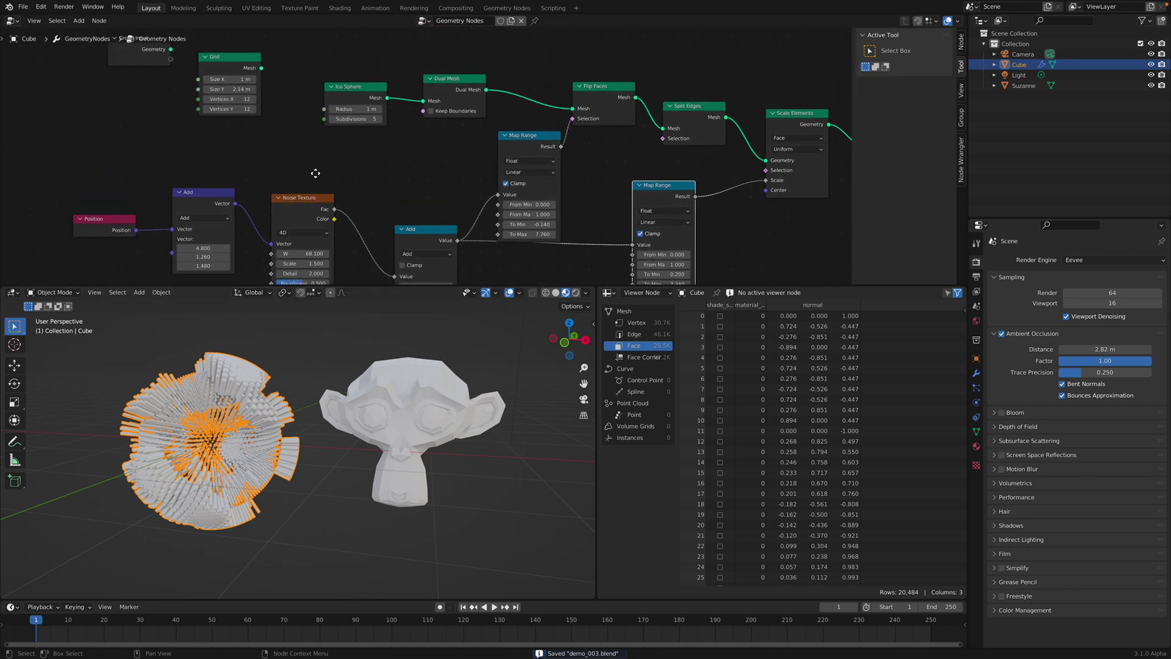
{"action": "left_click_drag", "start_coordinate": [340, 95], "coordinate": [324, 83]}
{"action": "middle_click_drag", "start_coordinate": [299, 158], "coordinate": [319, 171]}
{"action": "scroll", "coordinate": [319, 171], "scroll_direction": "down", "scroll_amount": 2}
{"action": "left_click_drag", "start_coordinate": [207, 76], "coordinate": [135, 85]}
{"action": "left_click_drag", "start_coordinate": [279, 91], "coordinate": [255, 68]}
{"action": "middle_click_drag", "start_coordinate": [340, 100], "coordinate": [322, 142]}
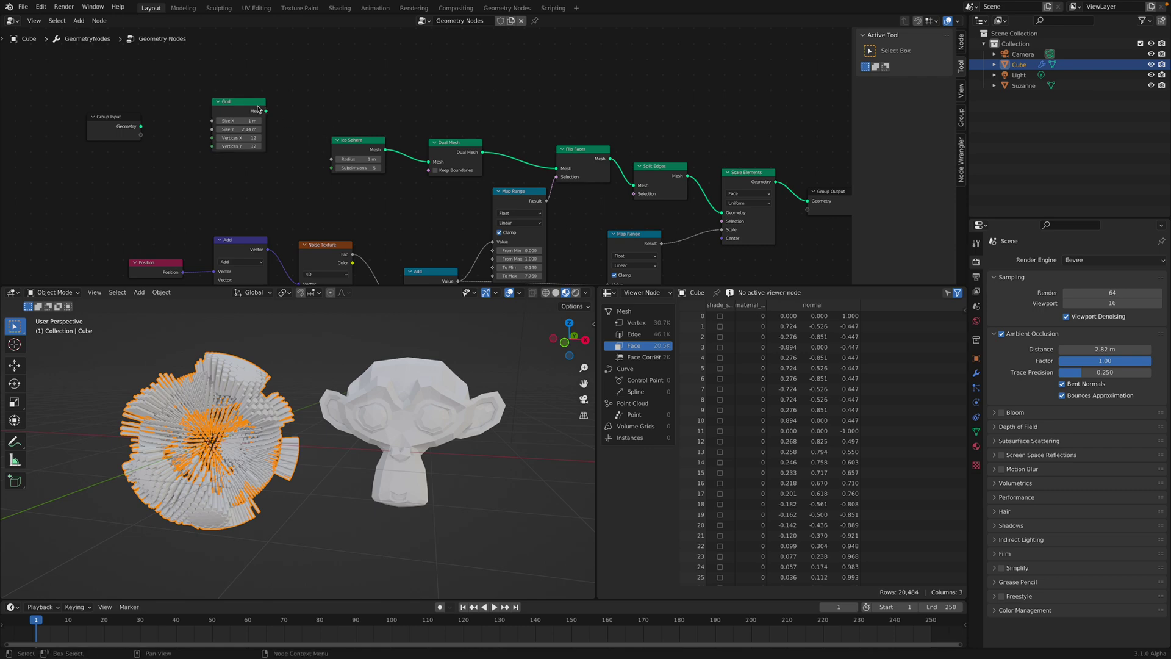
{"action": "left_click_drag", "start_coordinate": [241, 101], "coordinate": [232, 50]}
{"action": "left_click_drag", "start_coordinate": [360, 140], "coordinate": [312, 95]}
{"action": "left_click_drag", "start_coordinate": [452, 146], "coordinate": [412, 123]}
{"action": "key", "text": "ctrl+x"}
{"action": "key", "text": "ctrl+s"}
- Add a Geometry-type Switch node below the Dual Mesh node
{"action": "key", "text": "shift+a"}
{"action": "mouse_move", "coordinate": [393, 165]}
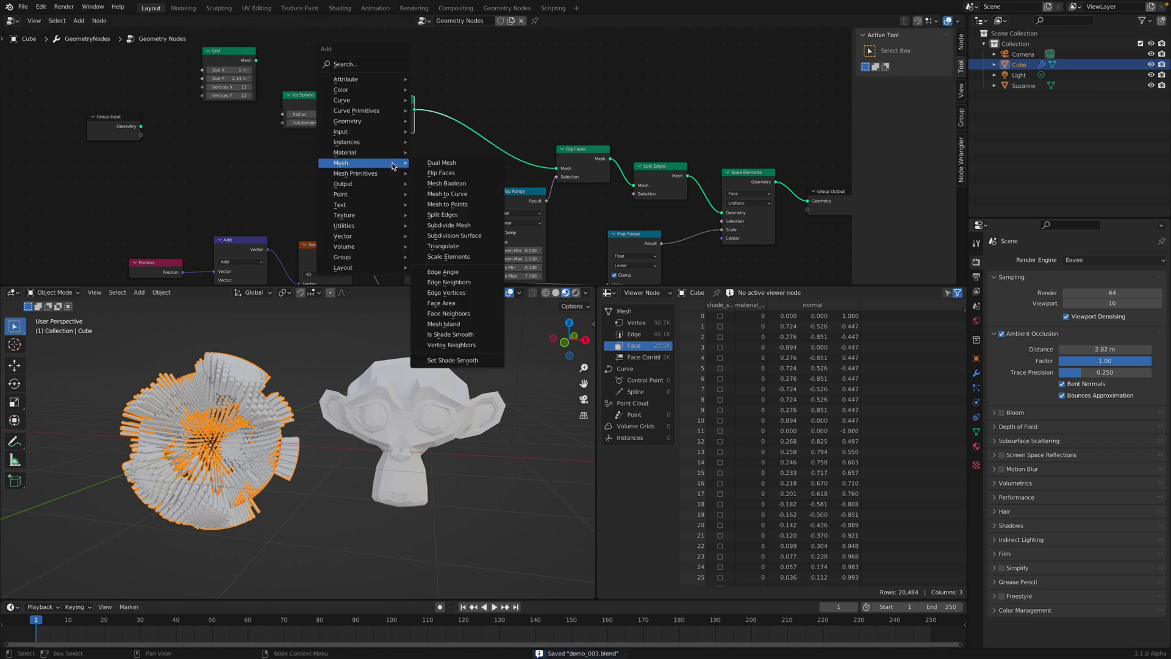
{"action": "left_click", "coordinate": [379, 65]}
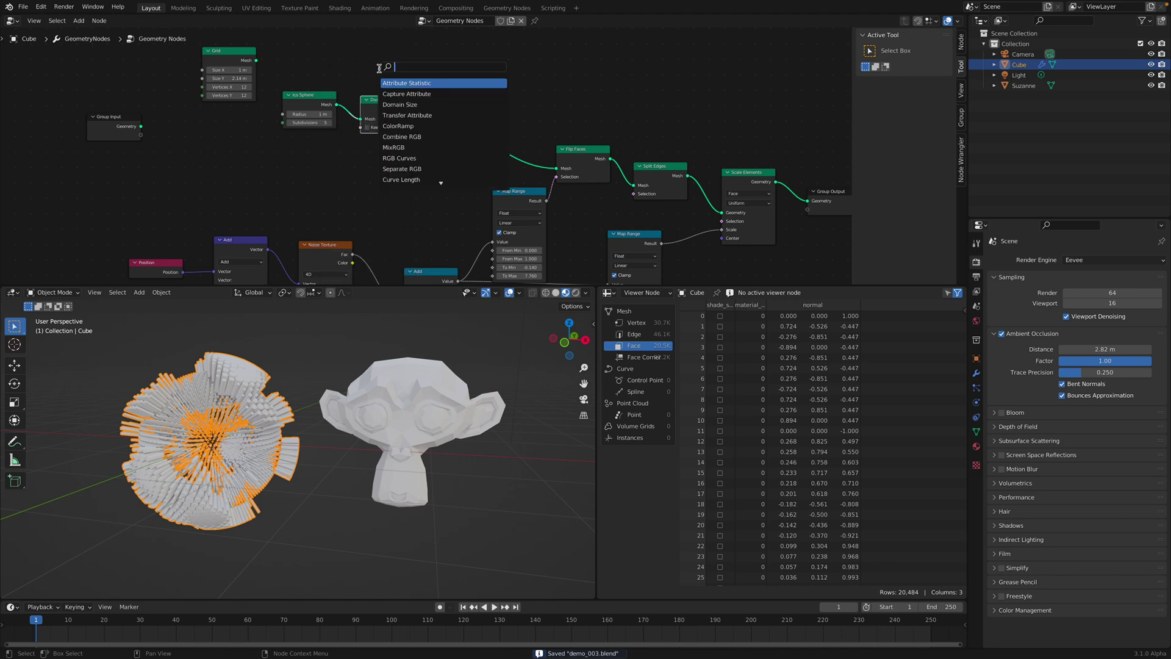
{"action": "type", "text": "sw"}
{"action": "key", "text": "Return"}
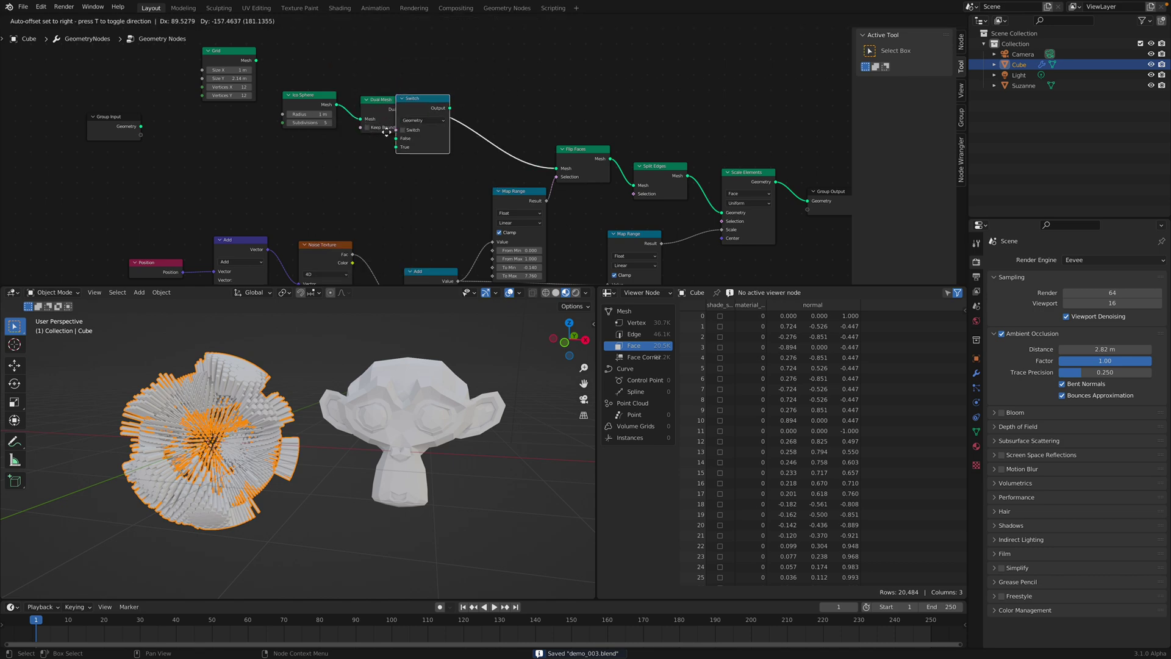
{"action": "left_click", "coordinate": [379, 163]}
- Wire the group's Geometry to the Switch's False, Dual Mesh to True and Output to Flip Faces, and expose Switch as a group input
{"action": "left_click_drag", "start_coordinate": [108, 125], "coordinate": [208, 154]}
{"action": "scroll", "coordinate": [231, 166], "scroll_direction": "up", "scroll_amount": 1}
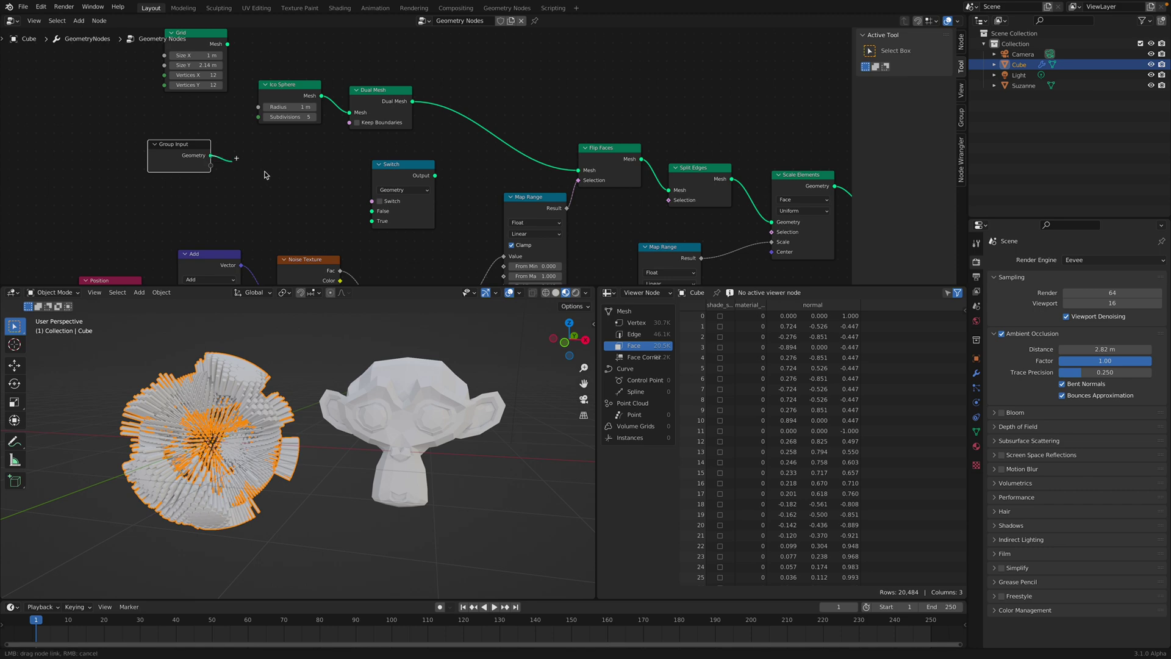
{"action": "left_click_drag", "start_coordinate": [424, 163], "coordinate": [448, 153]}
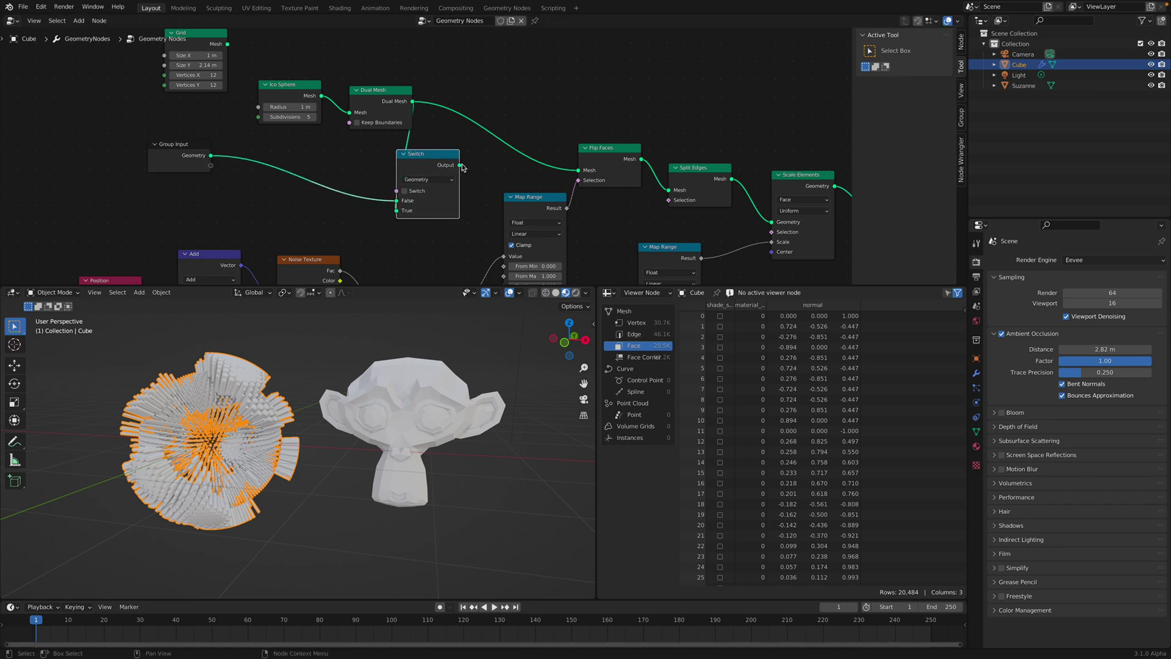
{"action": "left_click_drag", "start_coordinate": [573, 171], "coordinate": [577, 170]}
{"action": "left_click_drag", "start_coordinate": [407, 159], "coordinate": [211, 165]}
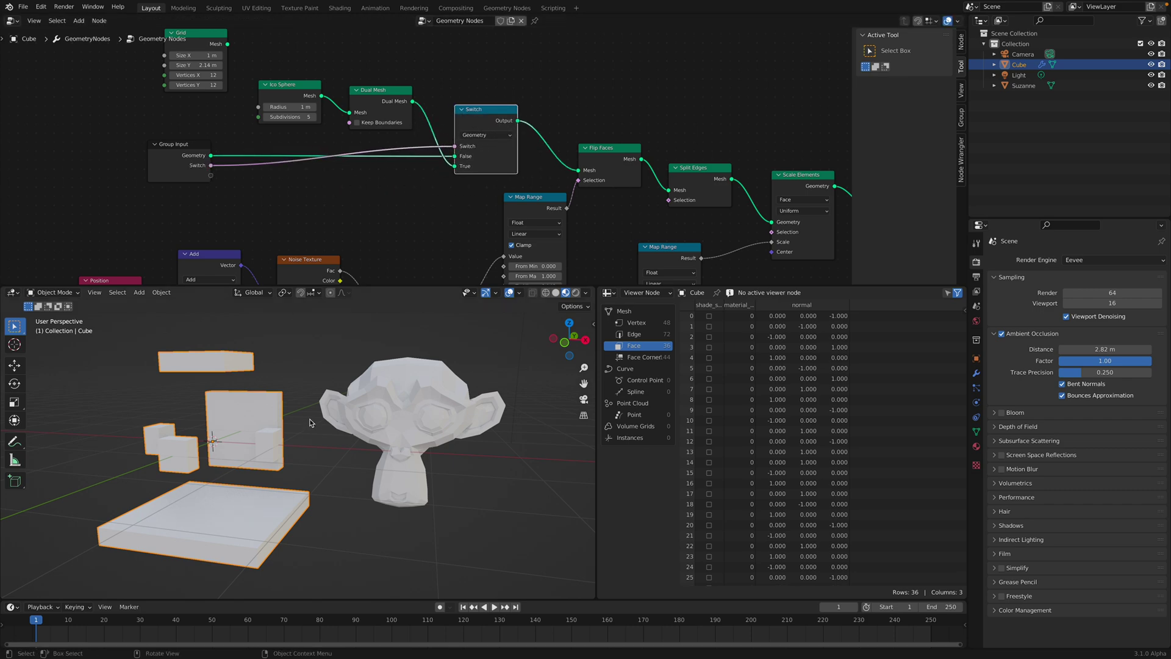
{"action": "middle_click_drag", "start_coordinate": [268, 424], "coordinate": [316, 415]}
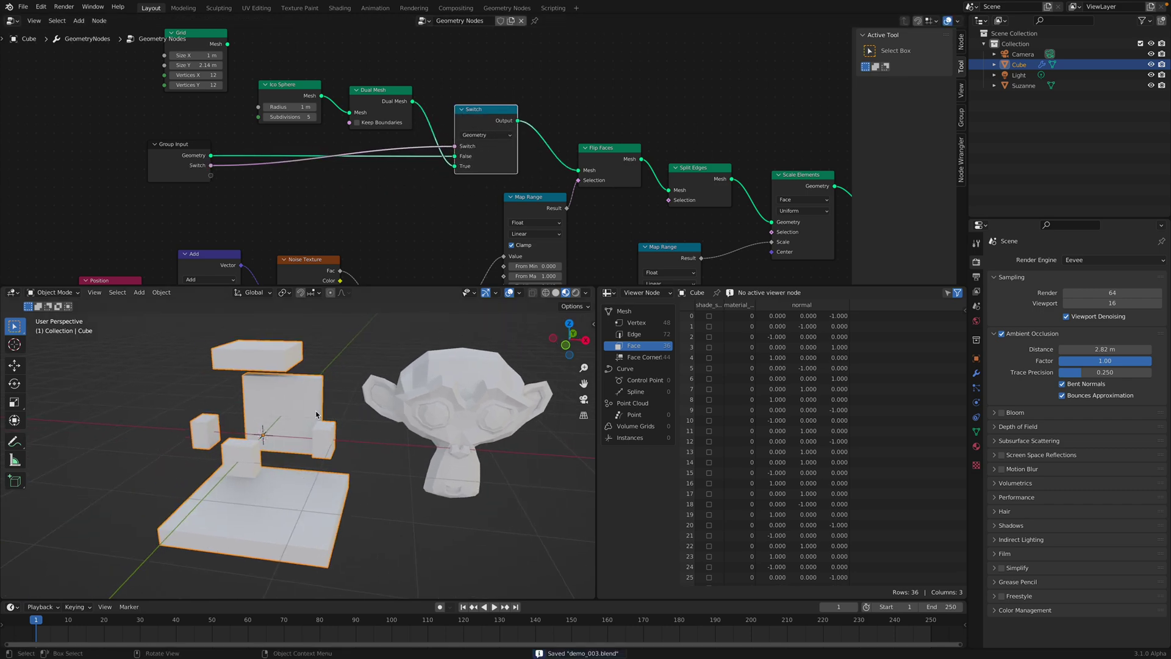
- Set the Switch input of the Cube's Geometry Nodes modifier to 1
{"action": "left_click", "coordinate": [977, 374]}
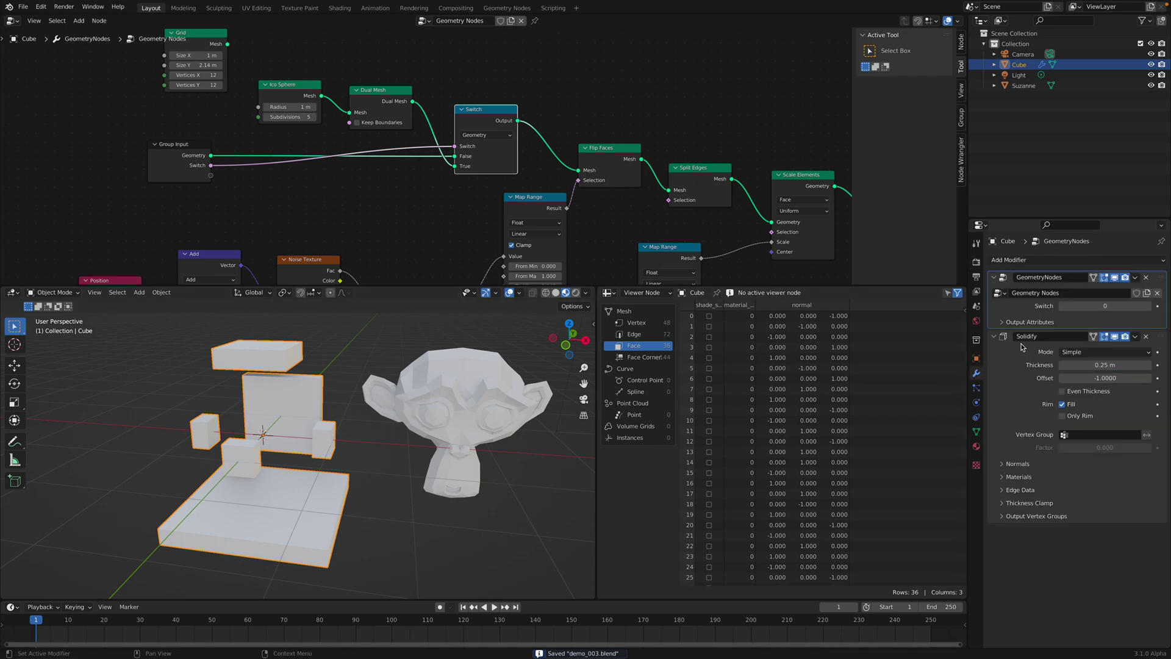
{"action": "left_click_drag", "start_coordinate": [1095, 308], "coordinate": [1118, 308]}
{"action": "middle_click_drag", "start_coordinate": [366, 439], "coordinate": [360, 415]}
{"action": "left_click", "coordinate": [360, 414]}
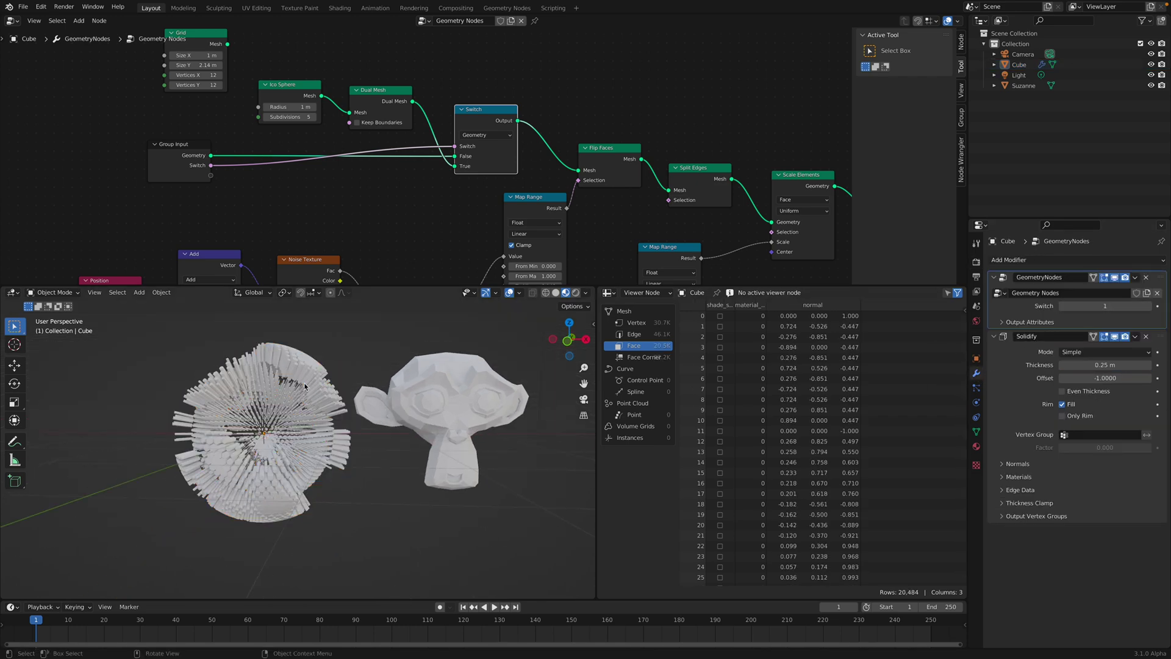
- Give the monkey a Geometry Nodes modifier that uses the existing Geometry Nodes group
{"action": "left_click", "coordinate": [305, 421]}
{"action": "left_click", "coordinate": [479, 401]}
{"action": "left_click", "coordinate": [1010, 260]}
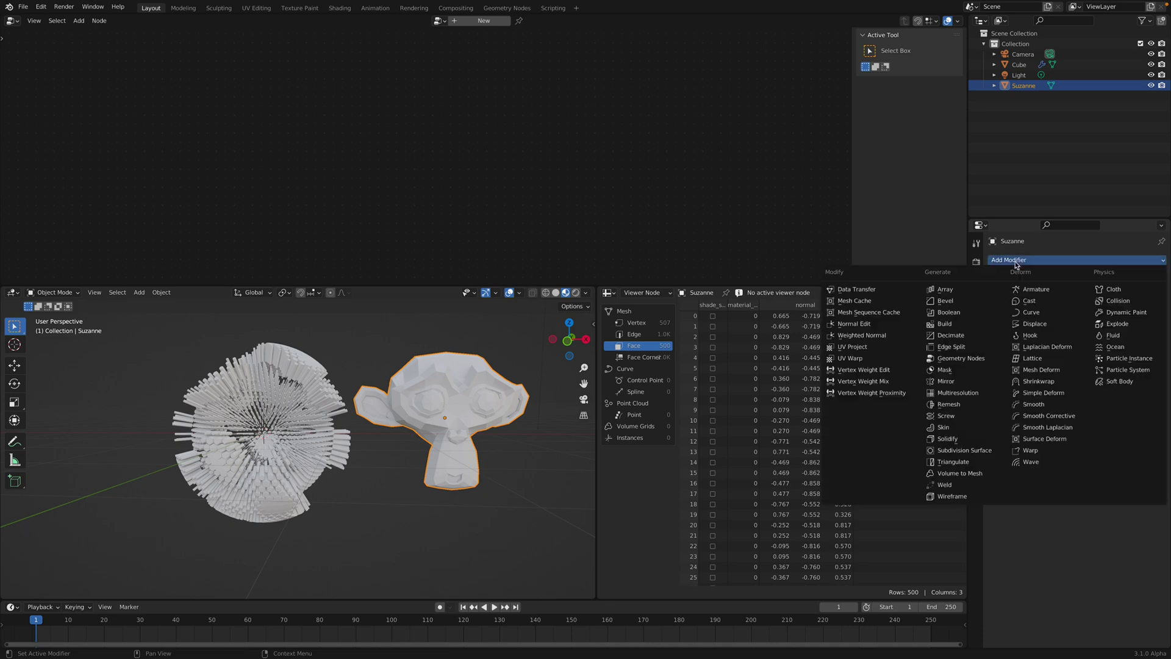
{"action": "left_click", "coordinate": [983, 335]}
{"action": "left_click", "coordinate": [999, 293]}
{"action": "left_click", "coordinate": [1037, 311]}
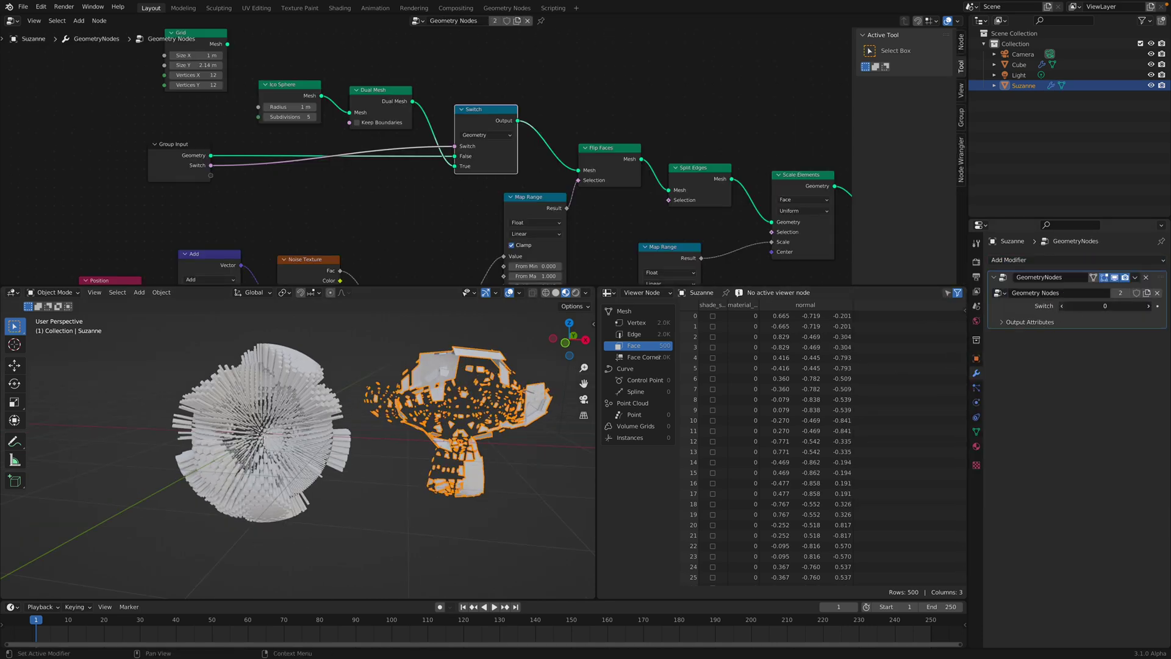
- Set the monkey's Geometry Nodes modifier Switch input to 1 and deselect the object
{"action": "left_click_drag", "start_coordinate": [1116, 304], "coordinate": [1125, 304]}
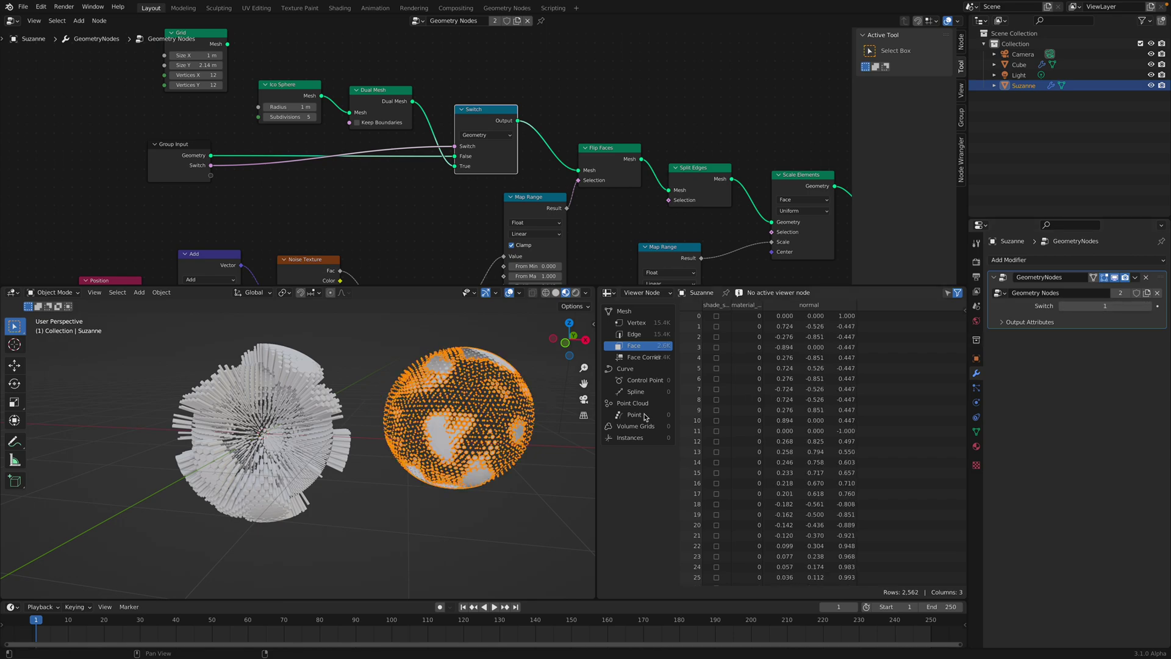
{"action": "left_click", "coordinate": [449, 339]}
{"action": "middle_click_drag", "start_coordinate": [452, 341], "coordinate": [507, 405]}
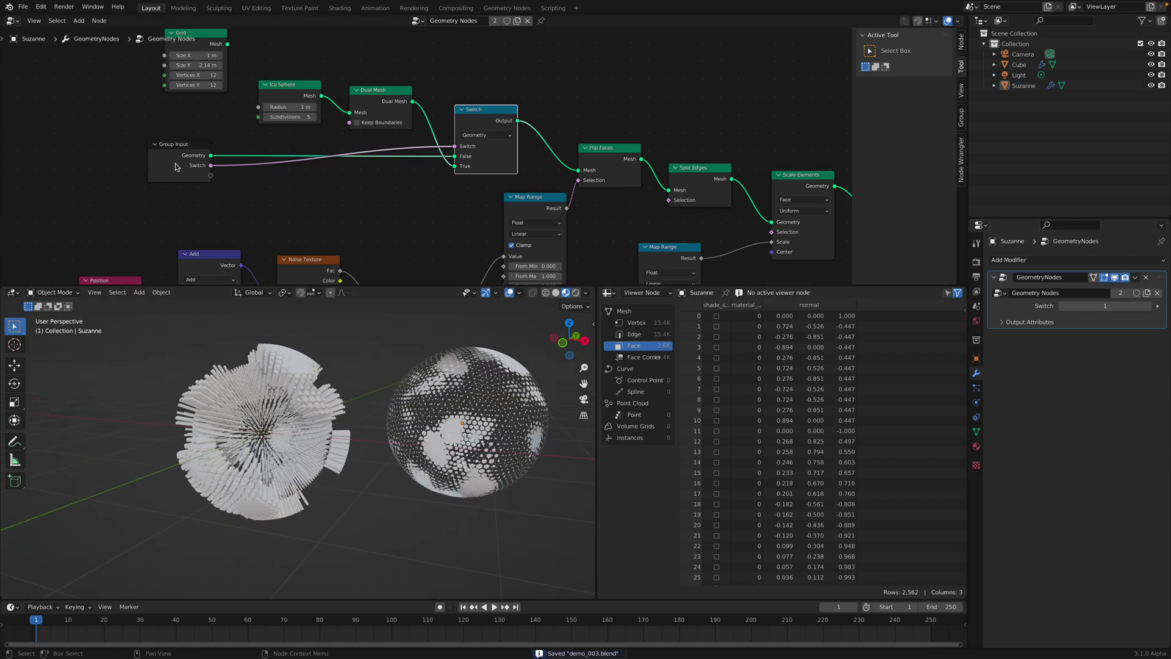
- Expose the Noise Texture's W through a new Group Input node placed below the vector Add node
{"action": "left_click_drag", "start_coordinate": [176, 166], "coordinate": [200, 163]}
{"action": "middle_click_drag", "start_coordinate": [277, 155], "coordinate": [287, 177]}
{"action": "middle_click_drag", "start_coordinate": [257, 252], "coordinate": [261, 150]}
{"action": "middle_click_drag", "start_coordinate": [290, 214], "coordinate": [295, 188]}
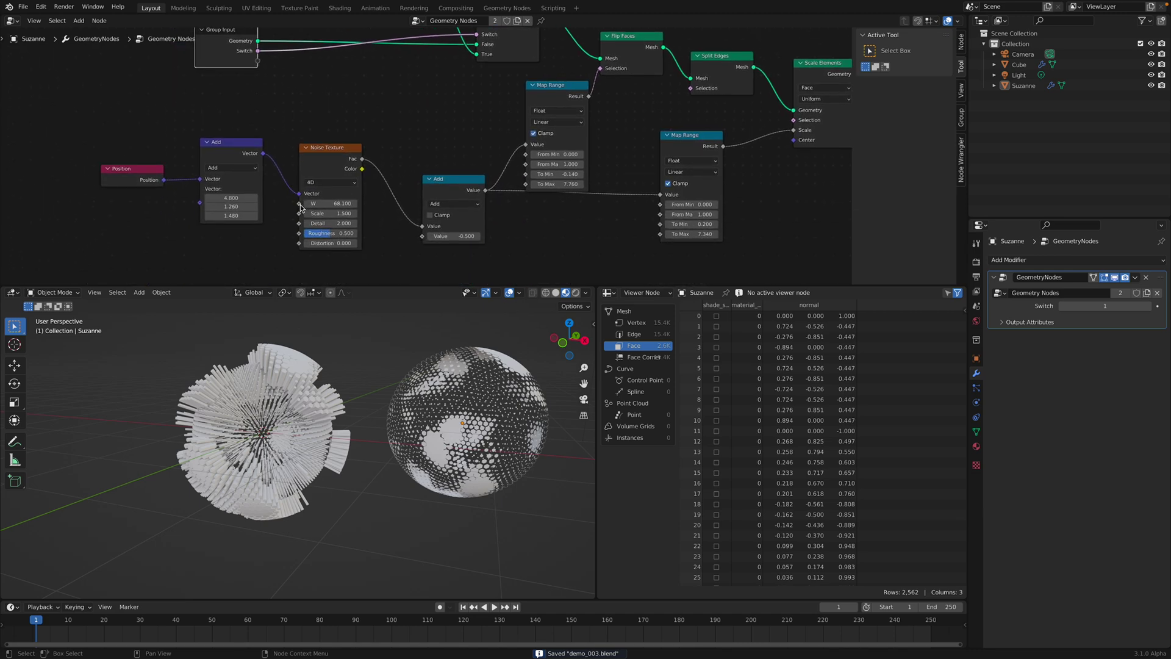
{"action": "left_click_drag", "start_coordinate": [300, 204], "coordinate": [261, 250]}
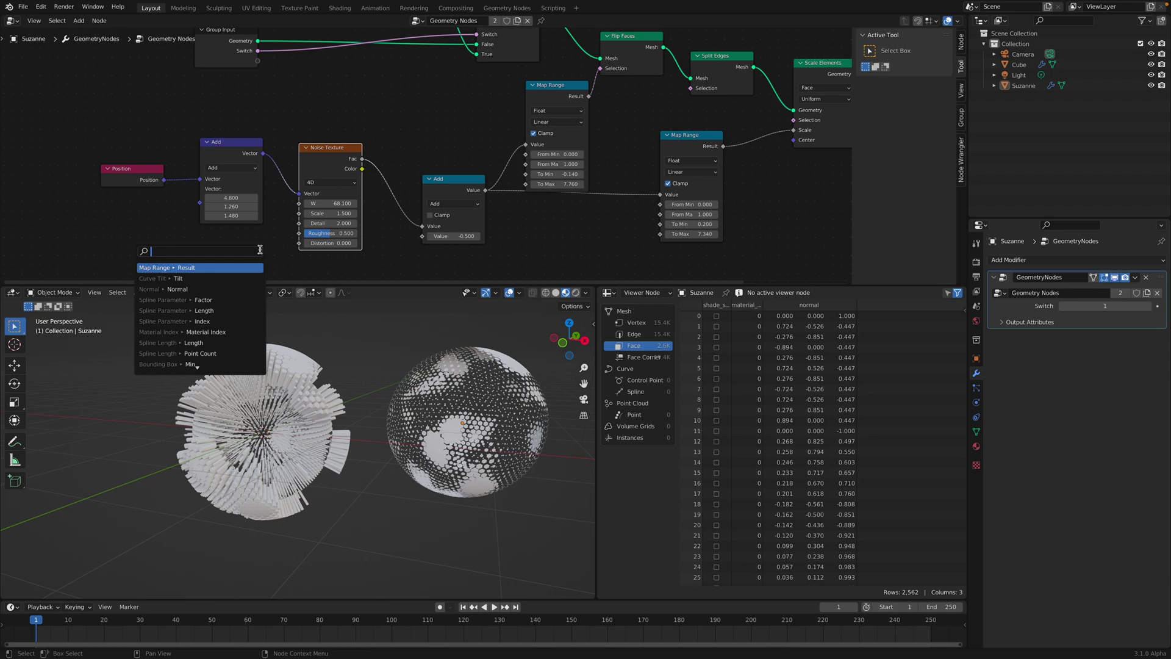
{"action": "type", "text": "gro"}
{"action": "key", "text": "Return"}
{"action": "left_click", "coordinate": [259, 248]}
{"action": "left_click", "coordinate": [310, 264]}
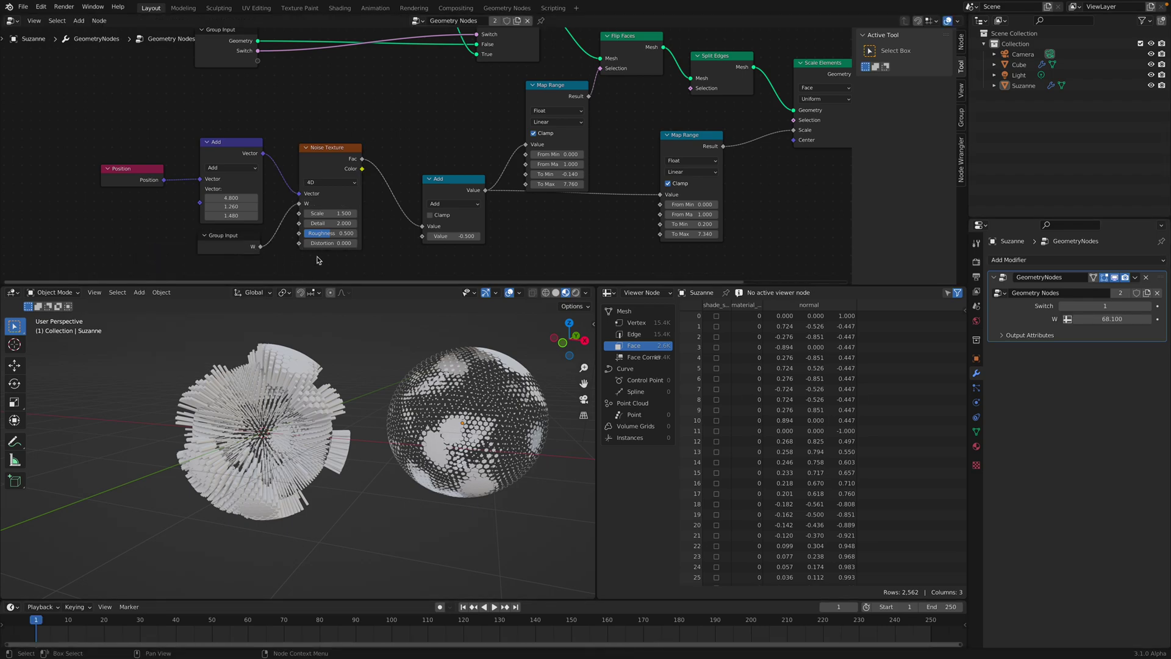
- Set the Noise Texture's Scale to 2.080 and save the file
{"action": "left_click_drag", "start_coordinate": [329, 213], "coordinate": [366, 213]}
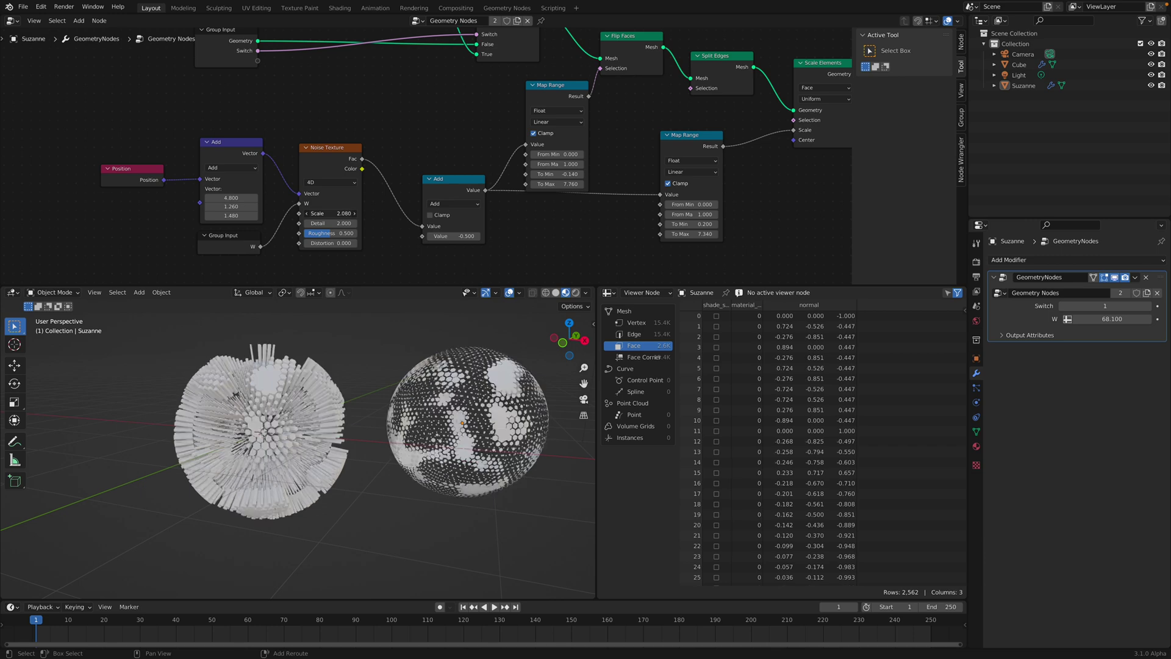
{"action": "middle_click_drag", "start_coordinate": [299, 218], "coordinate": [320, 169]}
{"action": "key", "text": "ctrl+s"}
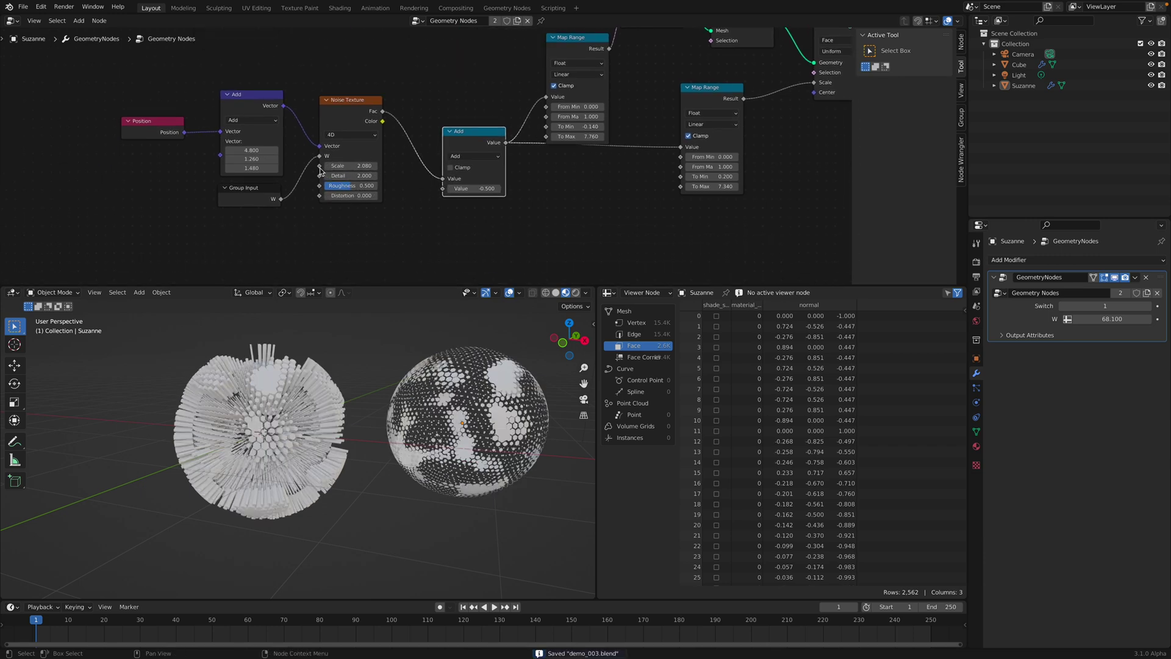
- Expose the Noise Texture's Scale through another Group Input node below the one feeding W
{"action": "left_click_drag", "start_coordinate": [288, 230], "coordinate": [279, 226]}
{"action": "type", "text": "inp"}
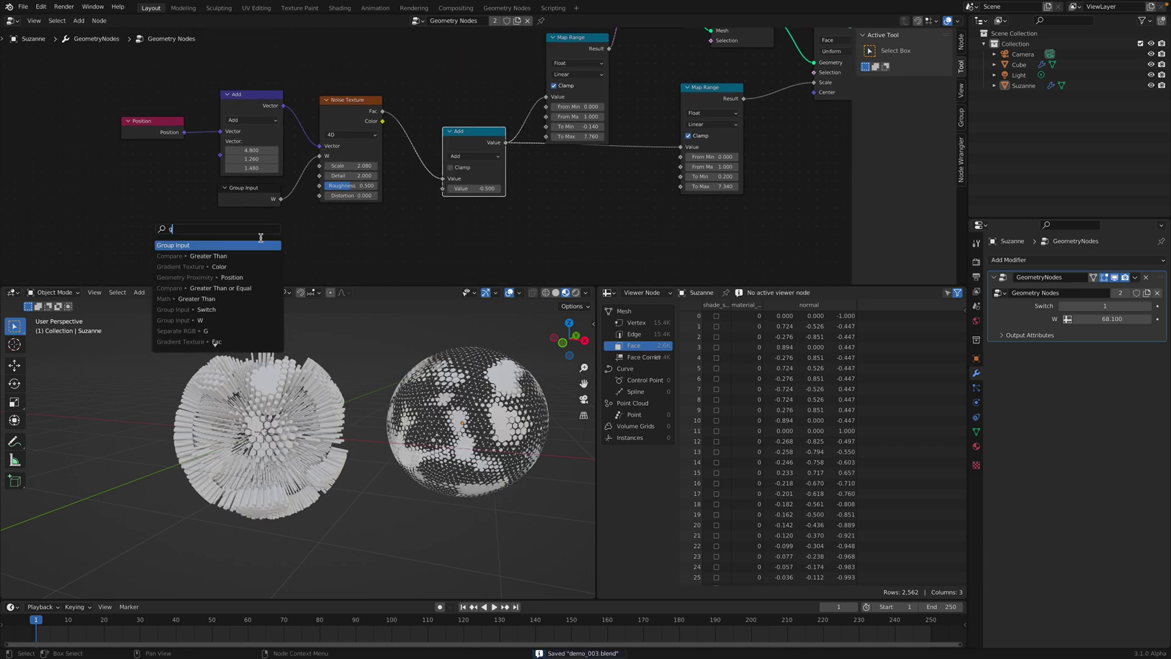
{"action": "key", "text": "Return"}
{"action": "left_click", "coordinate": [261, 250]}
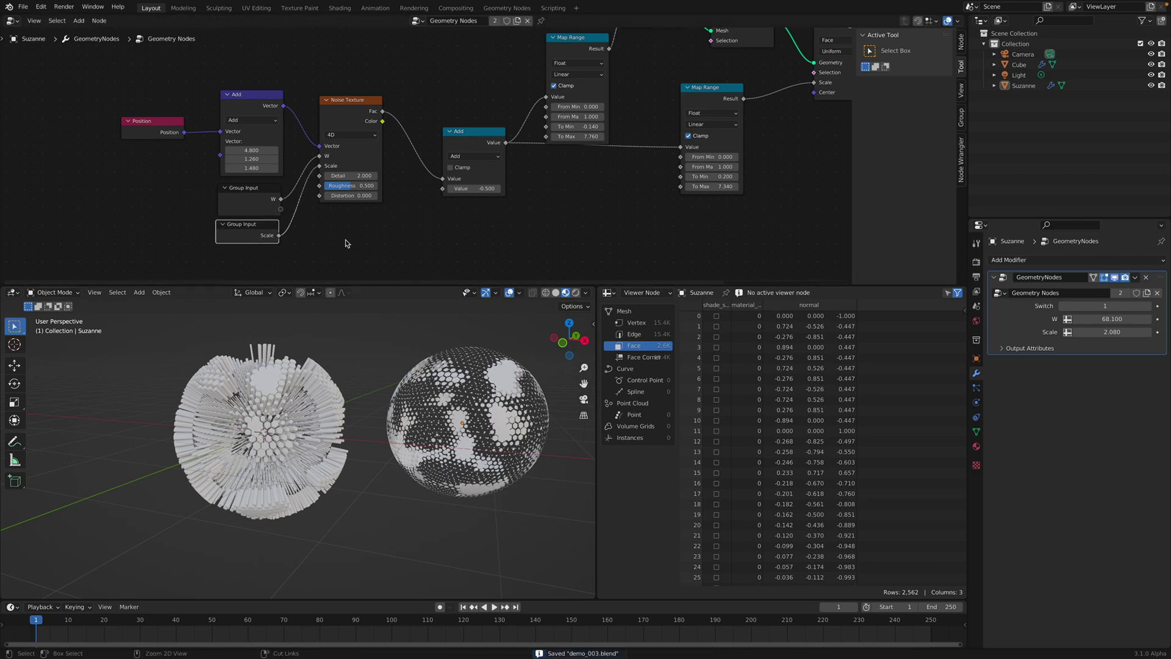
- Examine the modifier inputs and meshes of the spiky sphere and the second sphere
{"action": "left_click", "coordinate": [444, 398]}
{"action": "scroll", "coordinate": [366, 394], "scroll_direction": "down", "scroll_amount": 1}
{"action": "mouse_move", "coordinate": [287, 390]}
{"action": "middle_mouse_down"}
{"action": "mouse_move", "coordinate": [308, 390]}
{"action": "mouse_move", "coordinate": [275, 405]}
{"action": "middle_mouse_up"}
{"action": "scroll", "coordinate": [308, 390], "scroll_direction": "up", "scroll_amount": 2}
{"action": "left_click", "coordinate": [308, 389]}
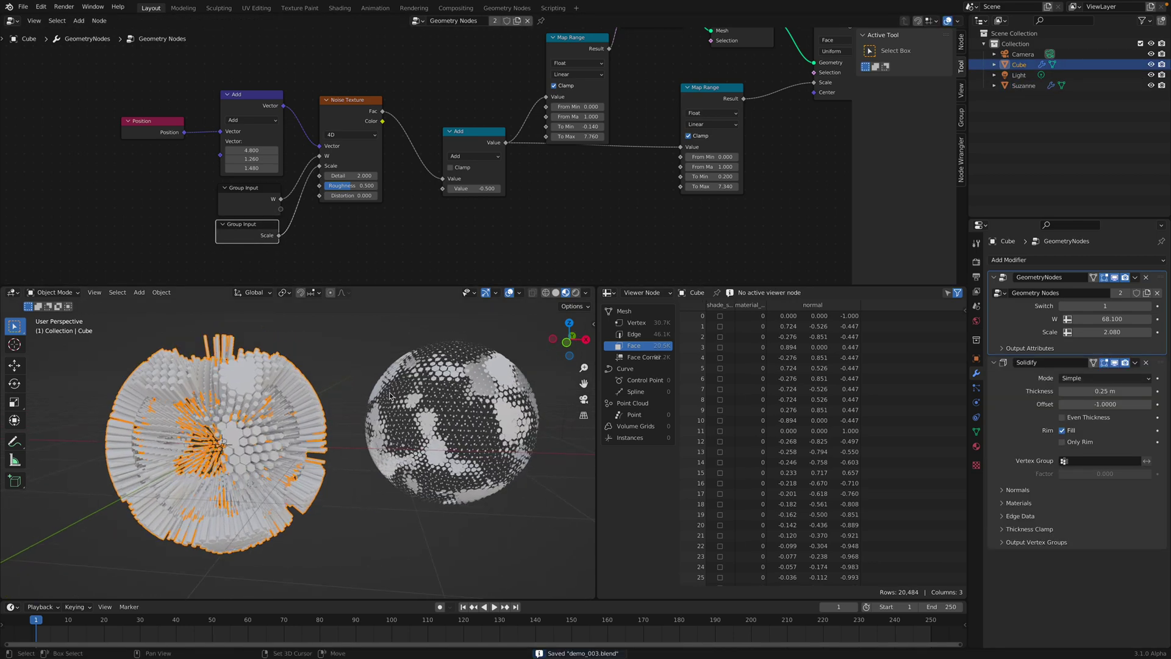
{"action": "left_click", "coordinate": [390, 396]}
{"action": "left_click", "coordinate": [293, 395]}
{"action": "left_click", "coordinate": [387, 350]}
{"action": "middle_click_drag", "start_coordinate": [467, 364], "coordinate": [470, 379]}
- Set the second sphere's modifier inputs to W 69.720 and Scale 1.052
{"action": "left_click", "coordinate": [469, 380]}
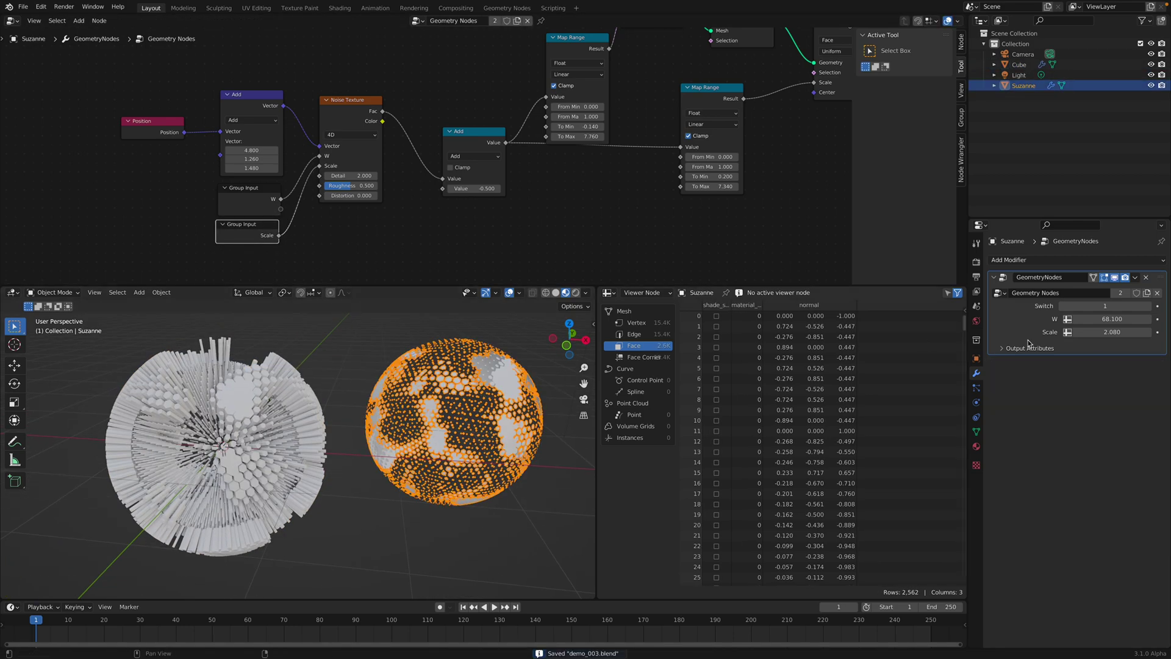
{"action": "left_click_drag", "start_coordinate": [1105, 319], "coordinate": [1132, 333]}
{"action": "type", "text": "1"}
{"action": "key", "text": "Return"}
{"action": "middle_click_drag", "start_coordinate": [432, 378], "coordinate": [299, 366]}
{"action": "scroll", "coordinate": [390, 374], "scroll_direction": "down", "scroll_amount": 1}
{"action": "left_click", "coordinate": [298, 378]}
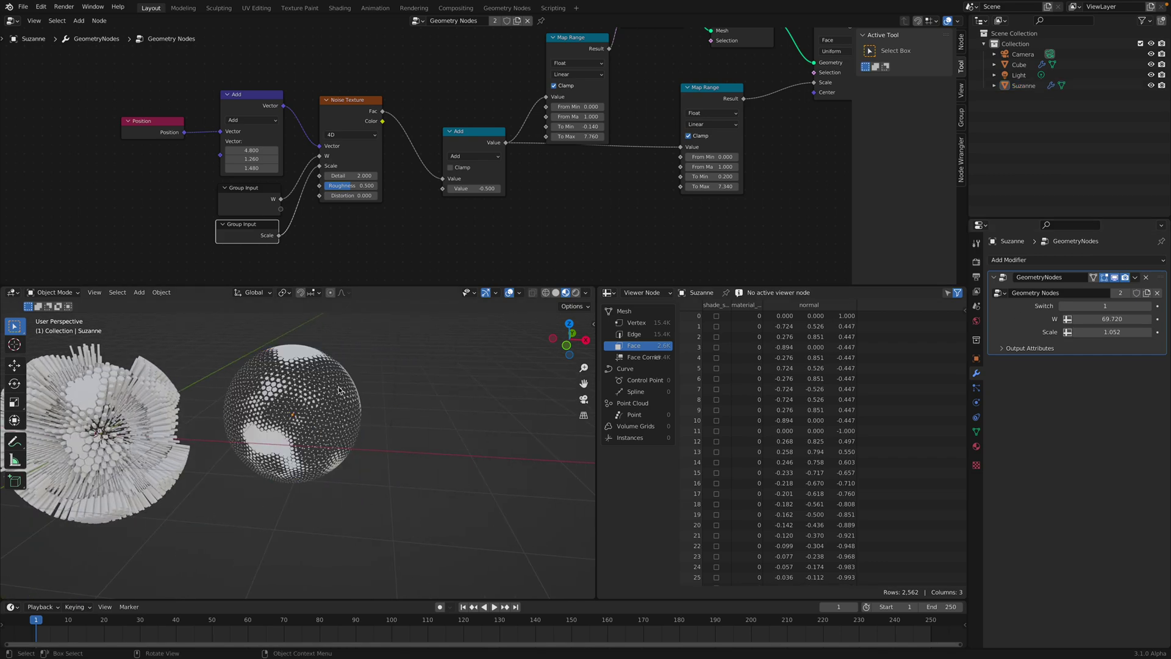
- Duplicate the thin-faced sphere, place the copy beside it, set its W to 73.500 and save the file
{"action": "left_click", "coordinate": [281, 390]}
{"action": "key", "text": "shift+d"}
{"action": "left_click", "coordinate": [433, 402]}
{"action": "left_click_drag", "start_coordinate": [1101, 319], "coordinate": [1148, 319]}
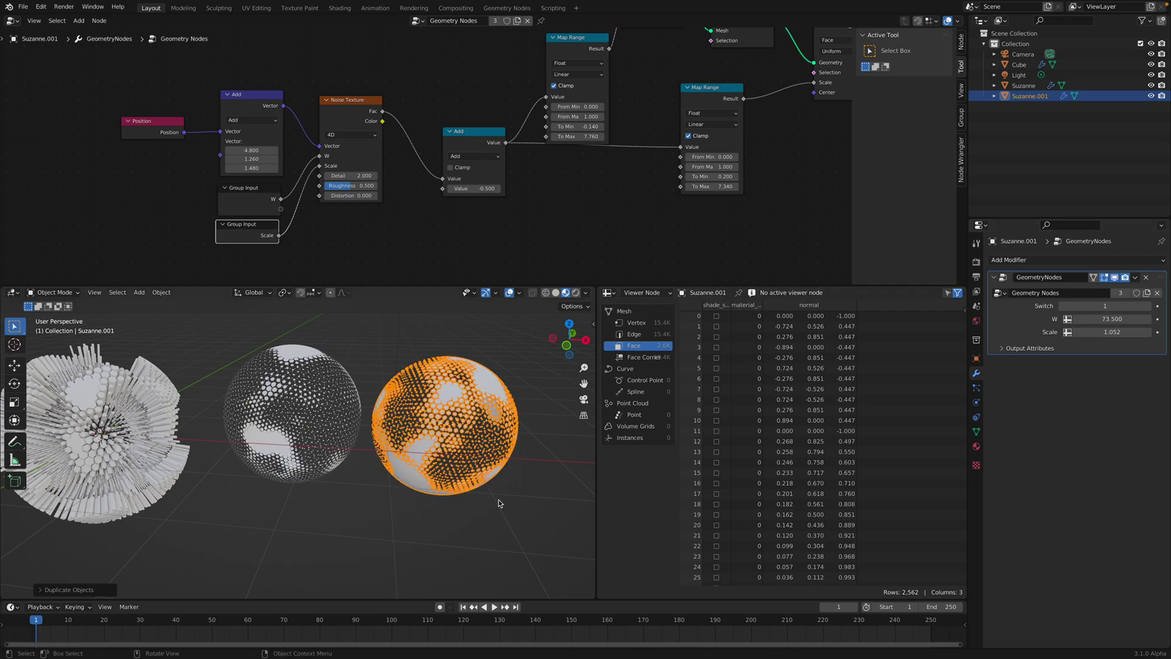
{"action": "left_click", "coordinate": [446, 527]}
{"action": "middle_click_drag", "start_coordinate": [447, 527], "coordinate": [424, 412]}
{"action": "key", "text": "ctrl+s"}
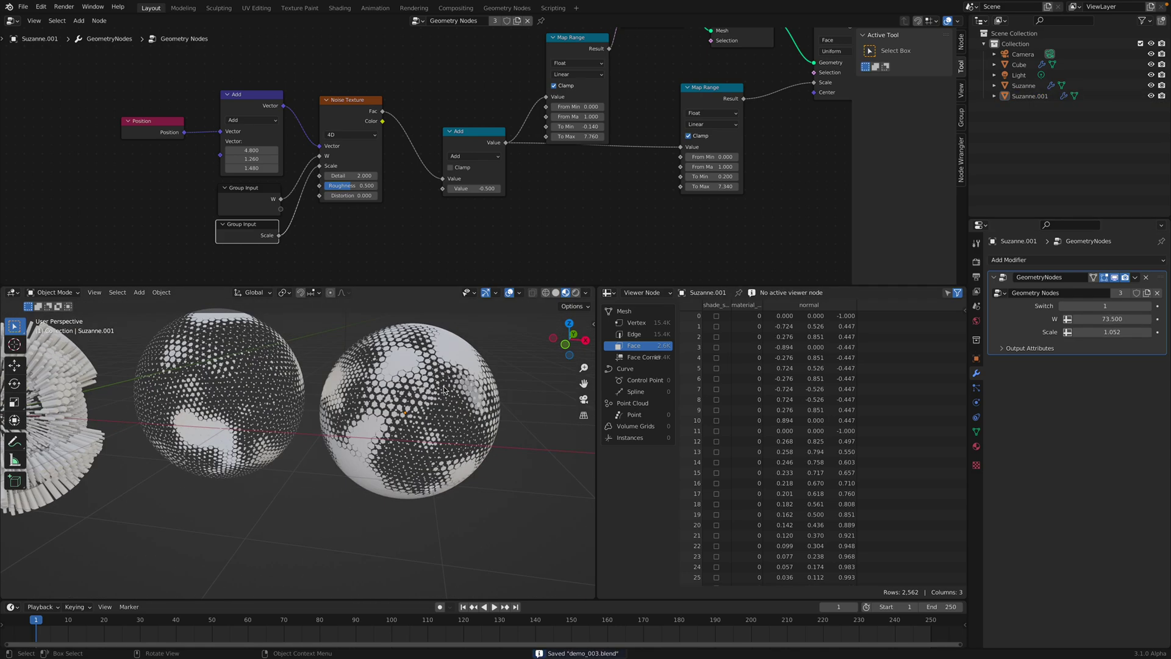
- Add a Solidify modifier with a thickness of 0.07 m to the duplicated sphere and save the file
{"action": "left_click", "coordinate": [429, 410]}
{"action": "left_click", "coordinate": [1043, 261]}
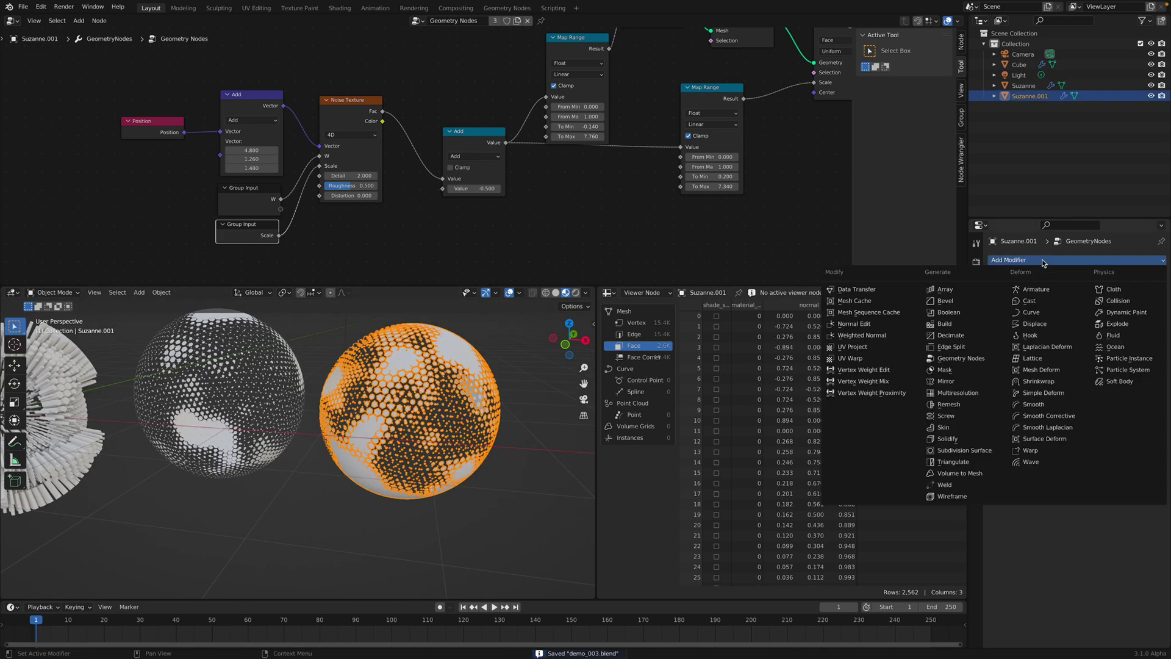
{"action": "left_click", "coordinate": [987, 440]}
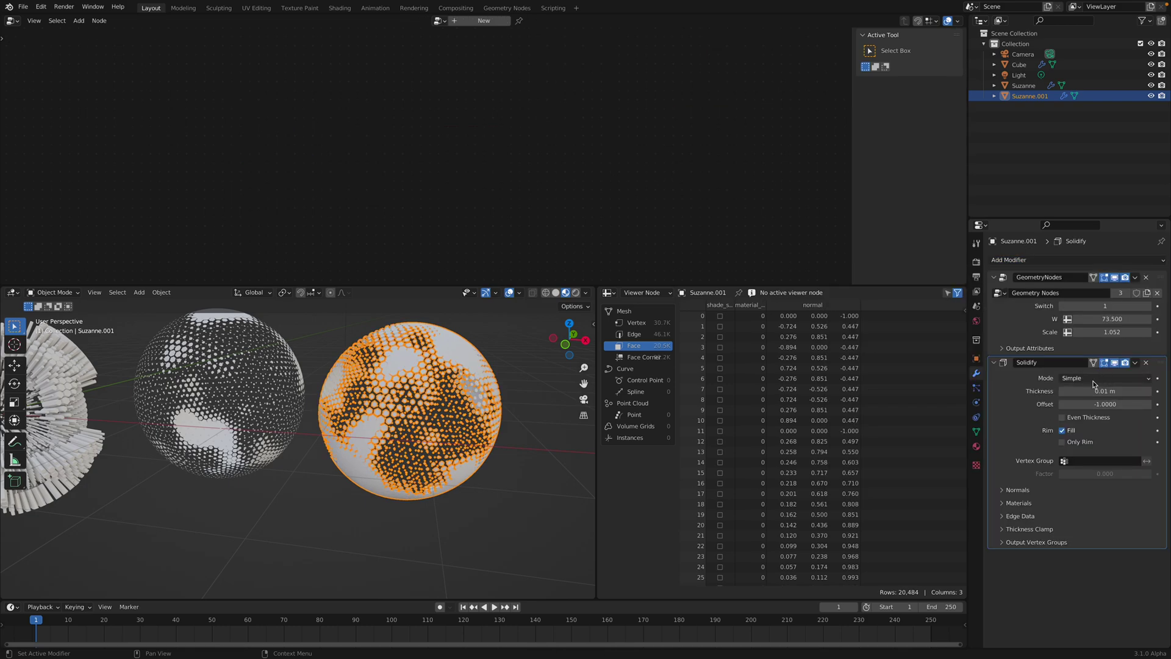
{"action": "left_click_drag", "start_coordinate": [1094, 391], "coordinate": [1123, 391]}
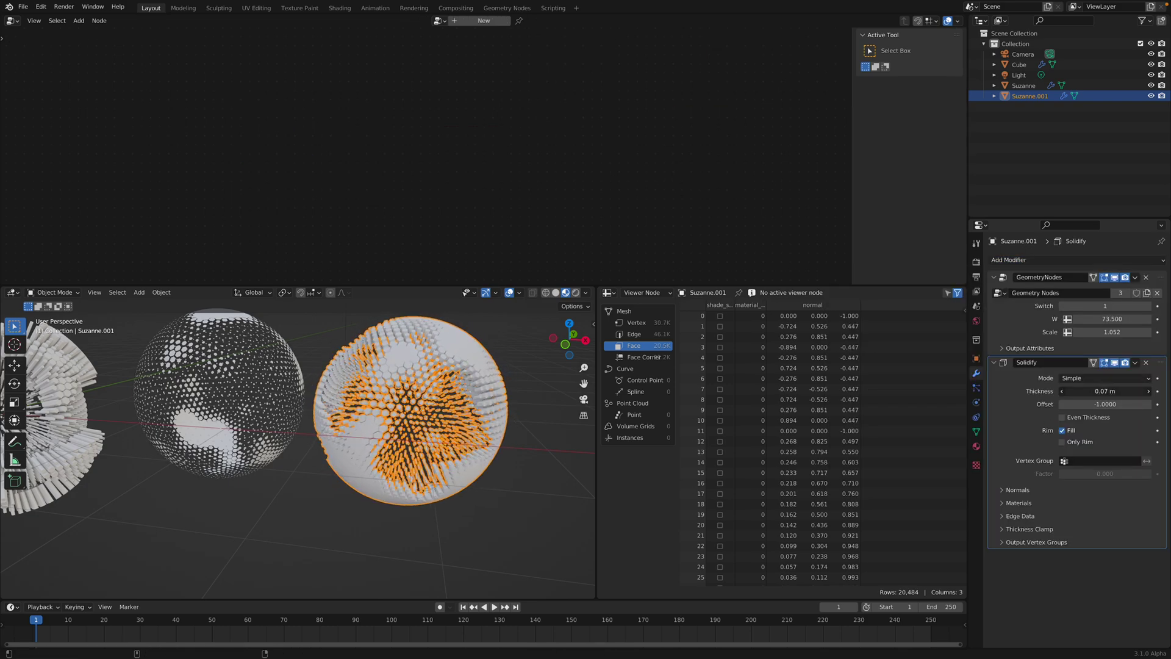
{"action": "left_click", "coordinate": [507, 511]}
{"action": "middle_click_drag", "start_coordinate": [507, 510], "coordinate": [448, 470]}
{"action": "scroll", "coordinate": [374, 470], "scroll_direction": "down", "scroll_amount": 1}
{"action": "middle_click_drag", "start_coordinate": [292, 470], "coordinate": [287, 444], "text": "shift"}
{"action": "key", "text": "ctrl+s"}
- Duplicate the thin-faced sphere and place the copy on the far side of the solidified sphere
{"action": "left_click", "coordinate": [285, 443]}
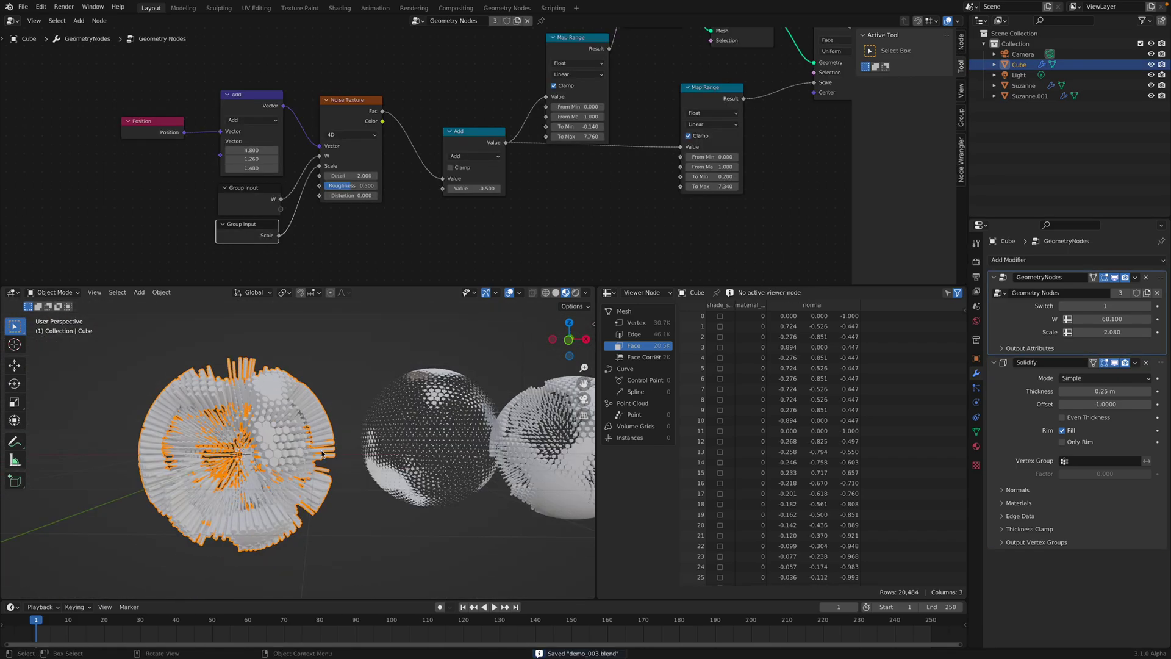
{"action": "middle_click_drag", "start_coordinate": [321, 454], "coordinate": [274, 449]}
{"action": "left_click", "coordinate": [396, 415]}
{"action": "middle_click_drag", "start_coordinate": [580, 380], "coordinate": [368, 366], "text": "shift"}
{"action": "key", "text": "alt+a"}
{"action": "key", "text": "shift+a"}
{"action": "mouse_move", "coordinate": [366, 365]}
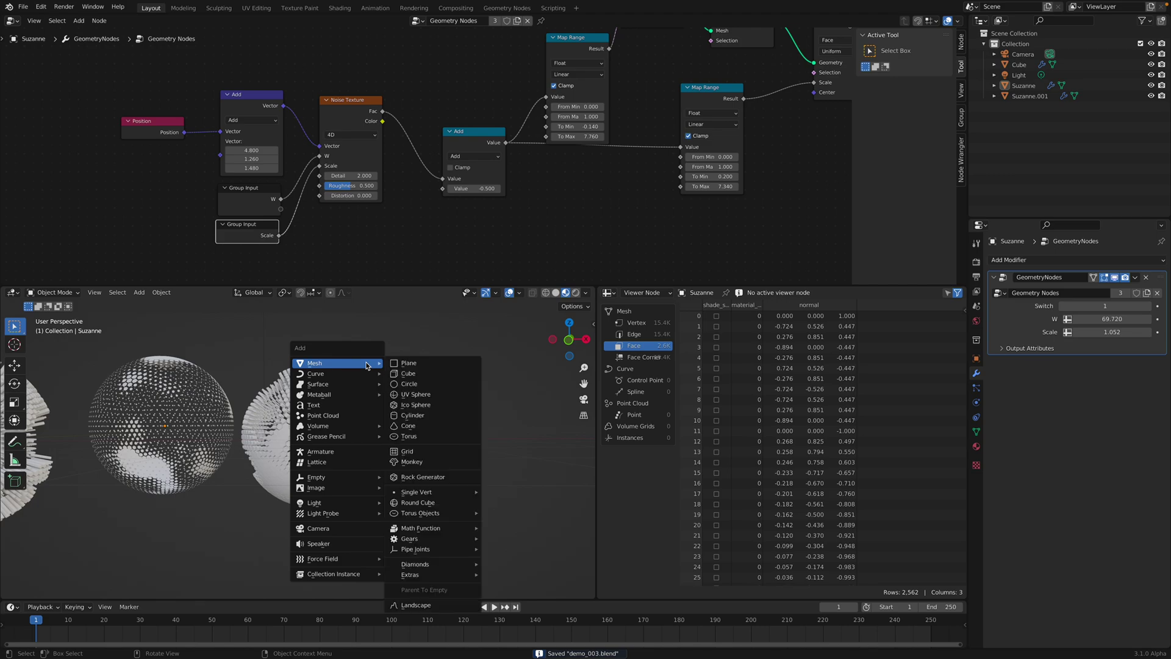
{"action": "left_click", "coordinate": [191, 421]}
{"action": "key", "text": "shift+d"}
{"action": "left_click", "coordinate": [520, 427]}
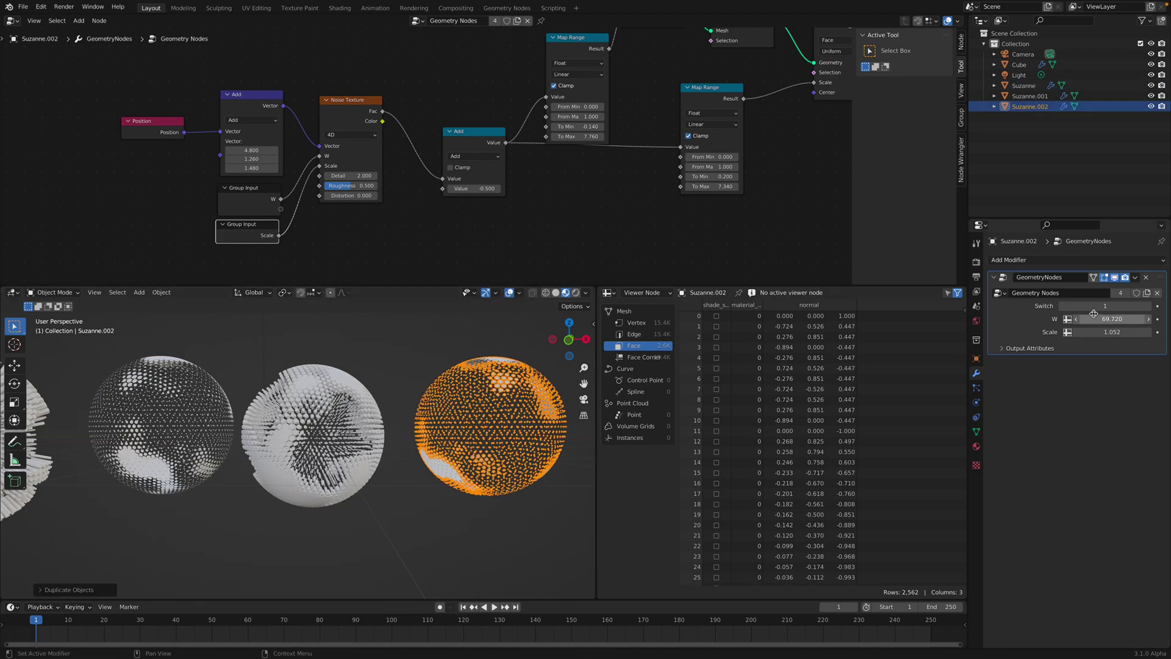
- Set the new copy's Geometry Nodes inputs to Switch 0, W 73.420 and Scale 1.192
{"action": "left_click", "coordinate": [1064, 306]}
{"action": "middle_click_drag", "start_coordinate": [520, 439], "coordinate": [391, 432], "text": "shift"}
{"action": "scroll", "coordinate": [391, 432], "scroll_direction": "up", "scroll_amount": 1}
{"action": "left_click", "coordinate": [518, 363]}
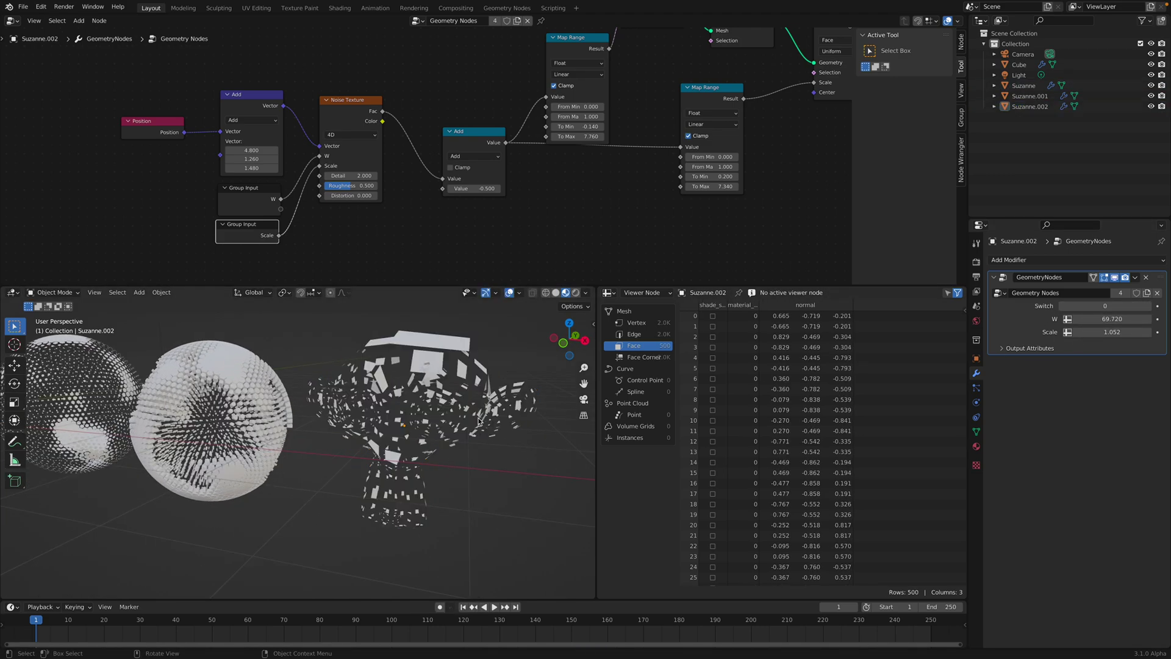
{"action": "mouse_move", "coordinate": [1098, 319]}
{"action": "left_mouse_down"}
{"action": "mouse_move", "coordinate": [1137, 319]}
{"action": "mouse_move", "coordinate": [1117, 332]}
{"action": "left_mouse_up"}
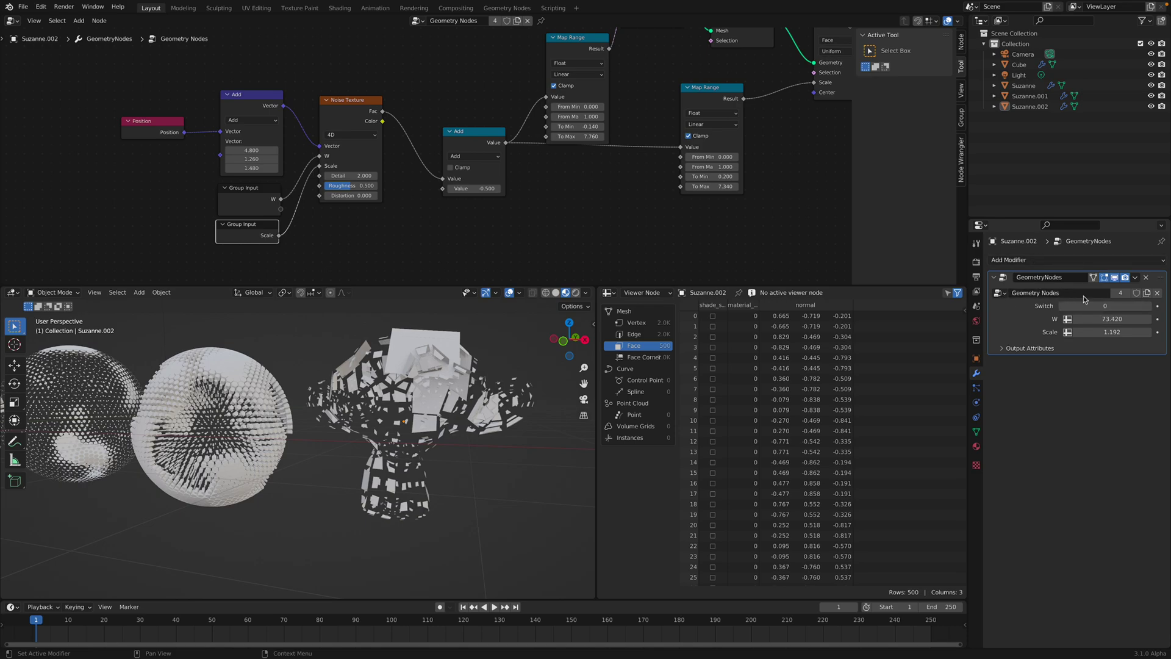
- Add a Subdivision Surface modifier ahead of the Geometry Nodes modifier and a Decimate modifier after it
{"action": "left_click", "coordinate": [1058, 260]}
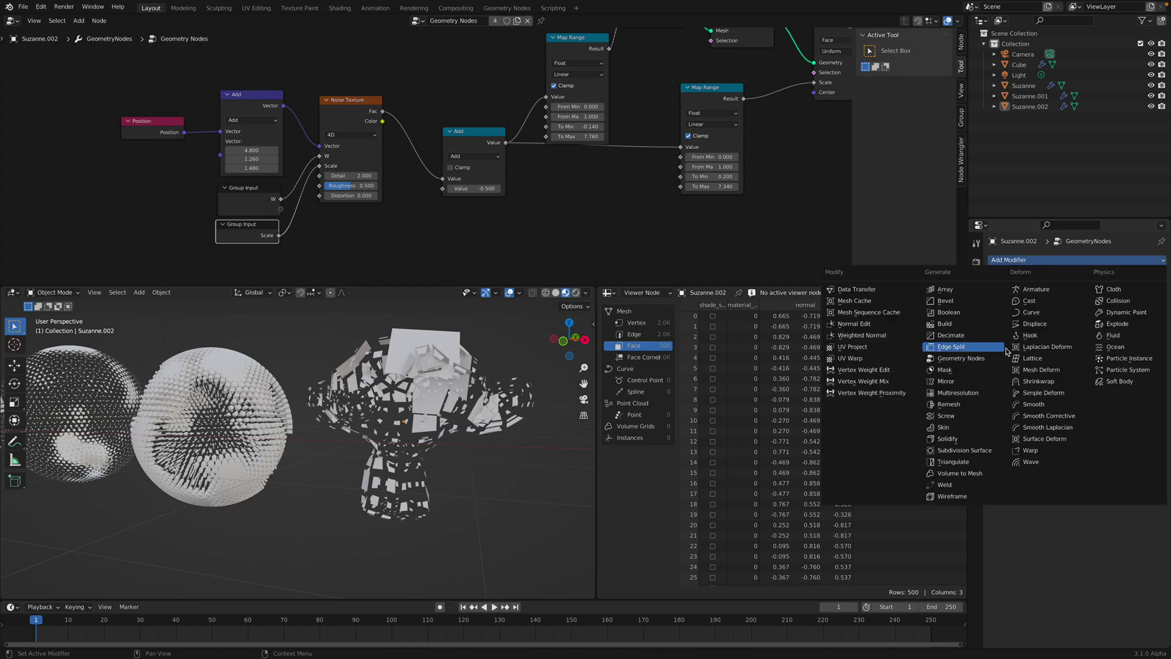
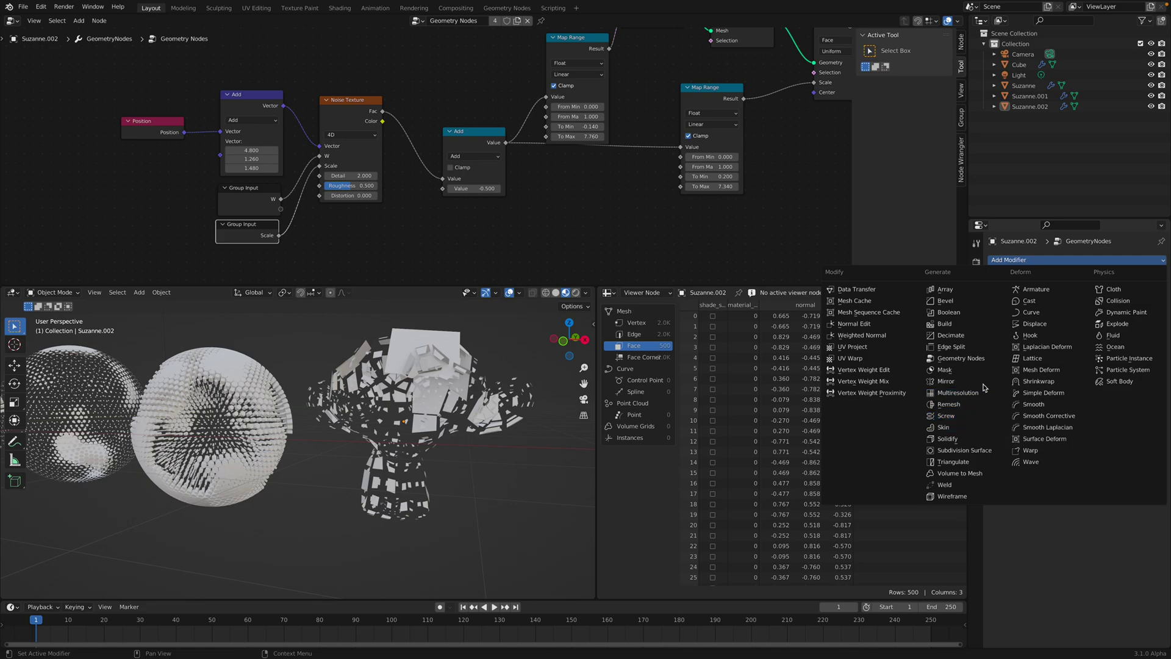
{"action": "left_click", "coordinate": [975, 451]}
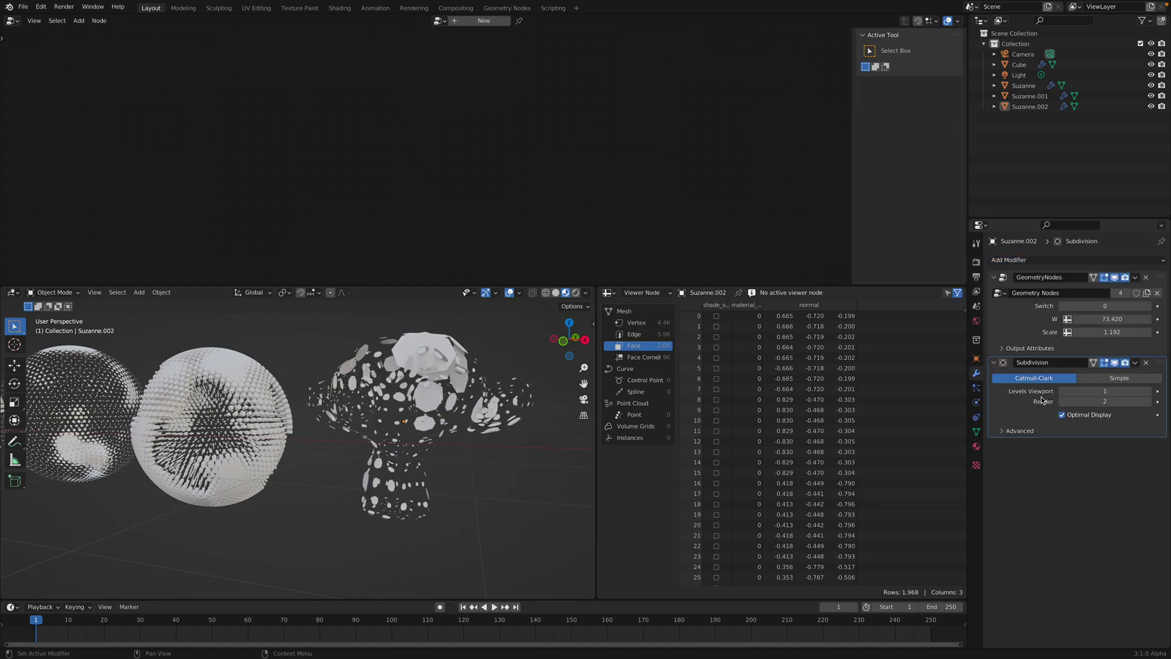
{"action": "left_click_drag", "start_coordinate": [1162, 363], "coordinate": [1140, 269]}
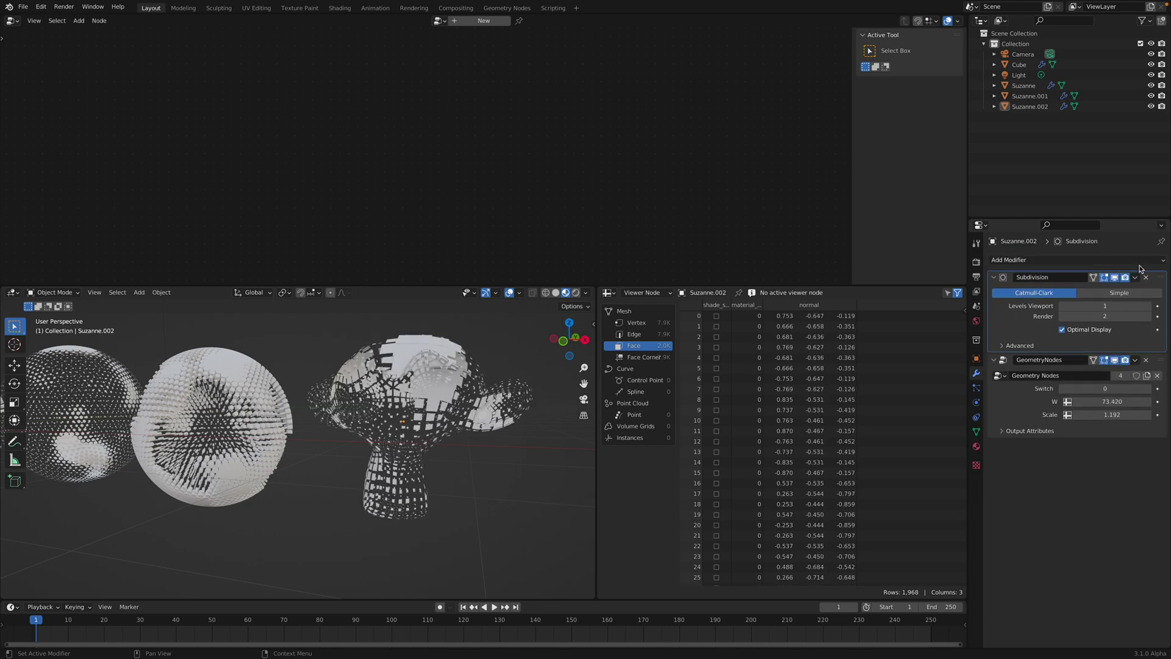
{"action": "left_click", "coordinate": [1092, 262]}
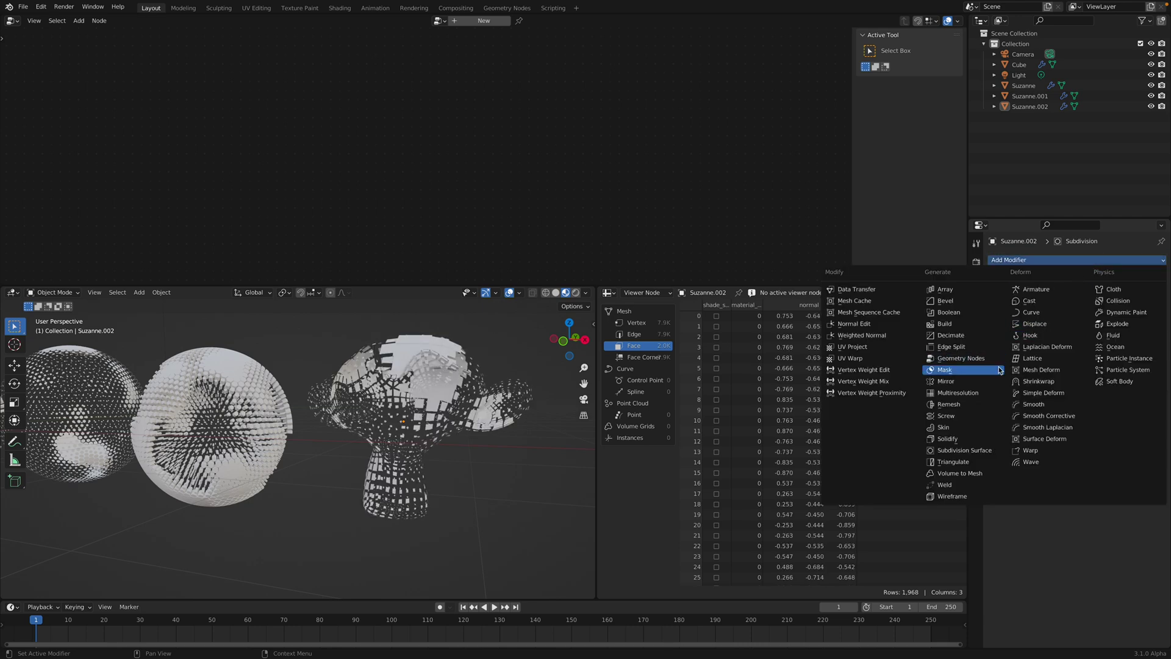
{"action": "left_click", "coordinate": [982, 337]}
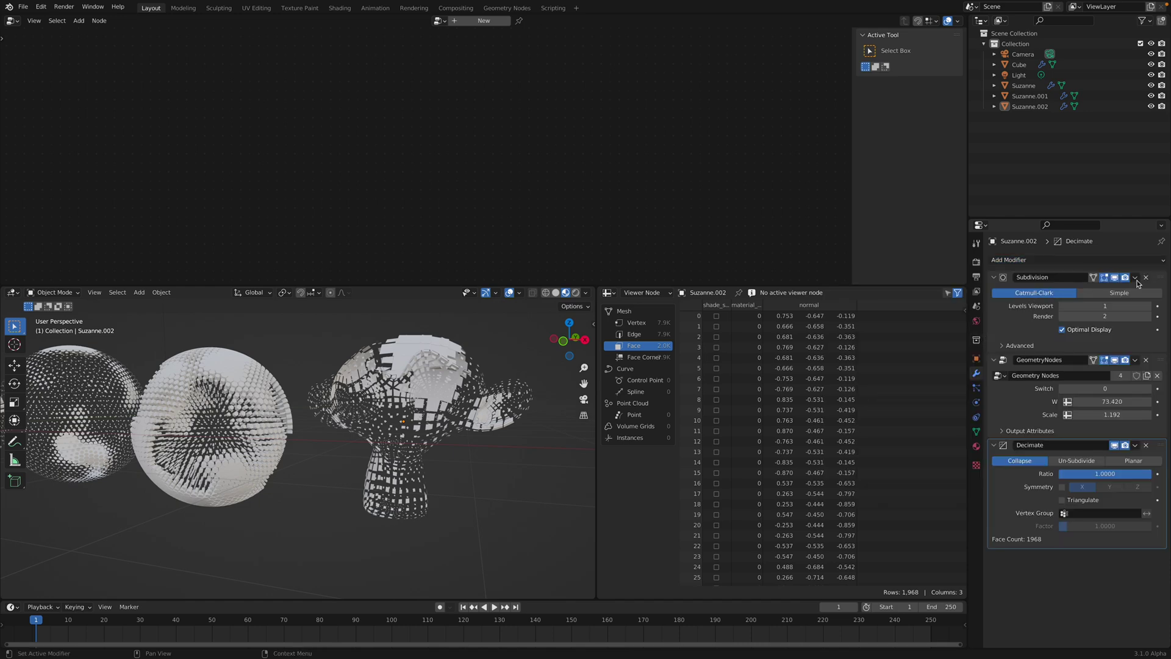
- Remove all modifiers from the monkey head and switch the viewport to solid shading
{"action": "left_click", "coordinate": [1146, 277]}
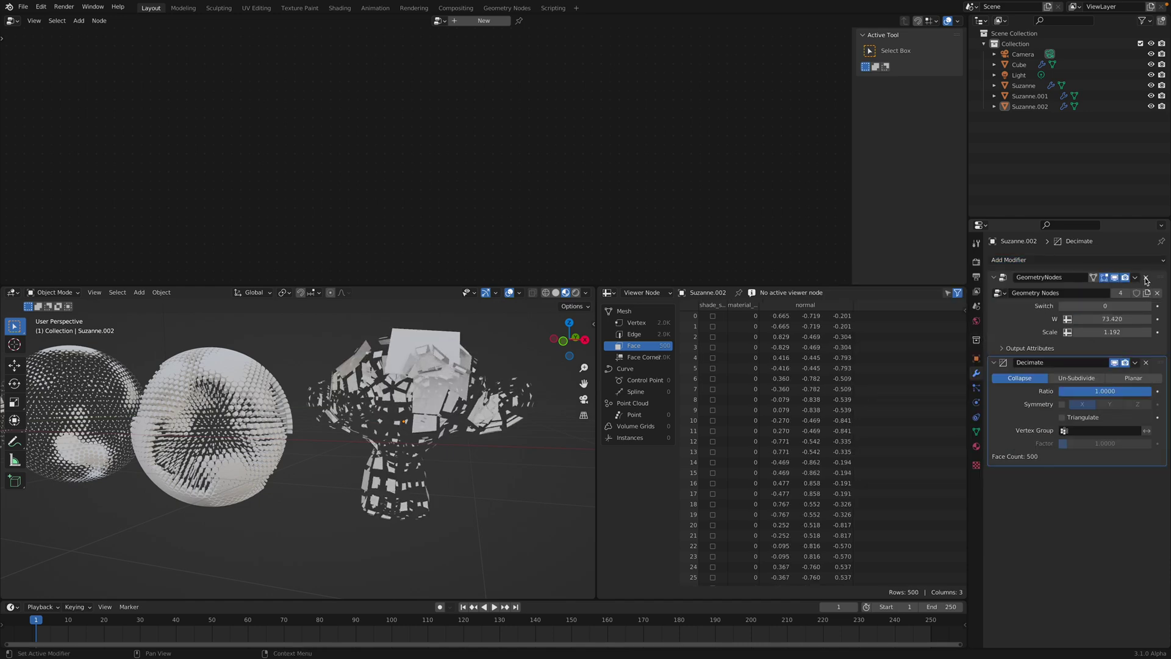
{"action": "left_click", "coordinate": [1147, 277]}
{"action": "left_click", "coordinate": [1147, 278]}
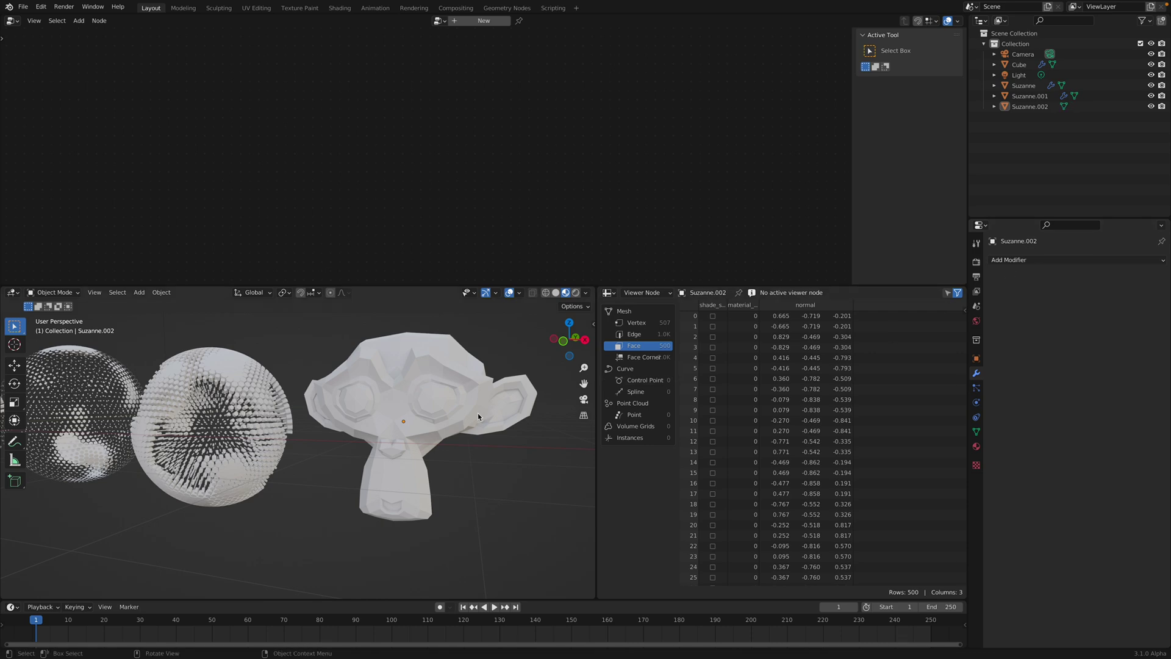
{"action": "left_click", "coordinate": [478, 413]}
{"action": "left_click", "coordinate": [1039, 261]}
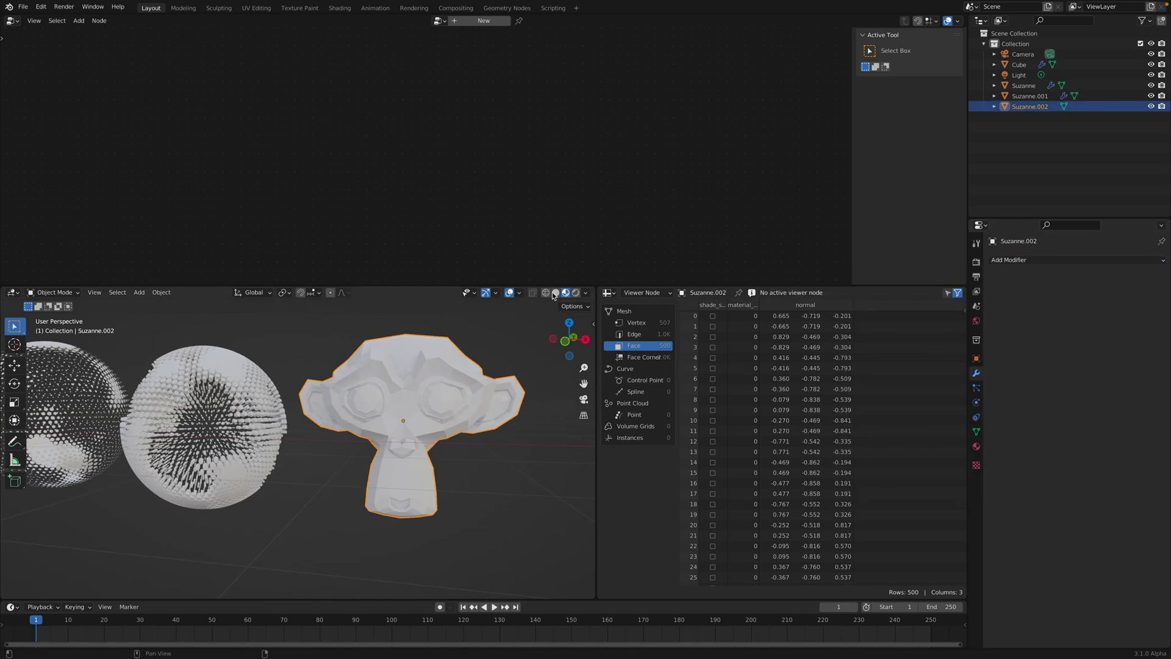
{"action": "left_click", "coordinate": [556, 292]}
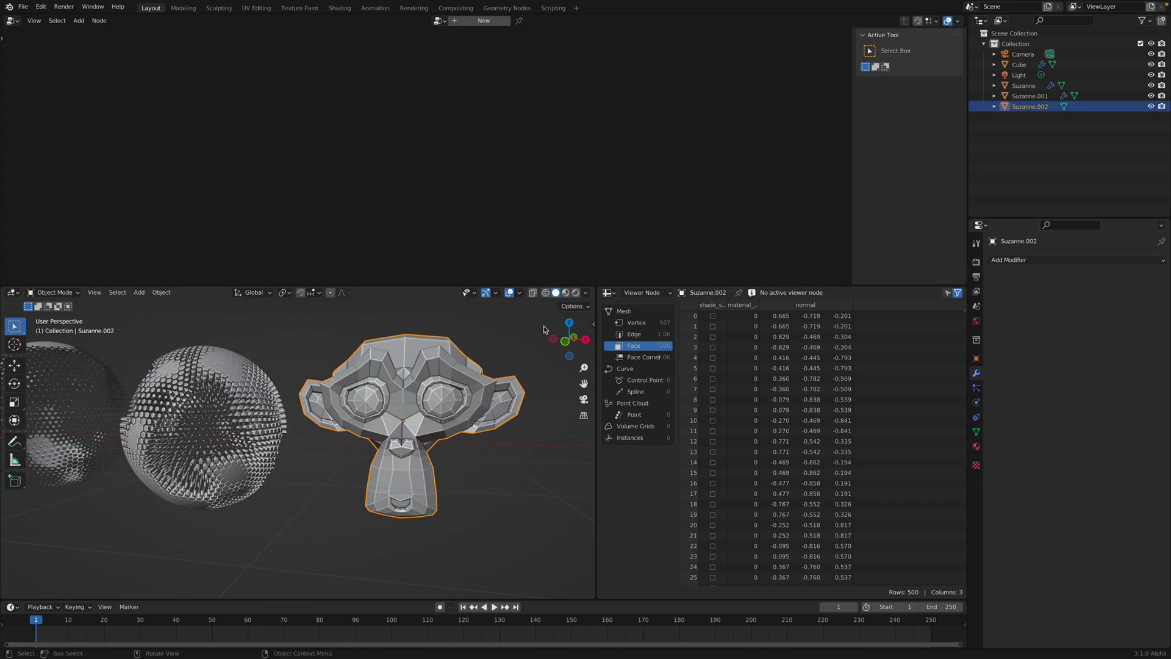
- Add a Subdivision Surface modifier to the monkey head, followed by a Voxel Remesh modifier with a voxel size of 0.02 m
{"action": "left_click", "coordinate": [1013, 260]}
{"action": "left_click", "coordinate": [964, 450]}
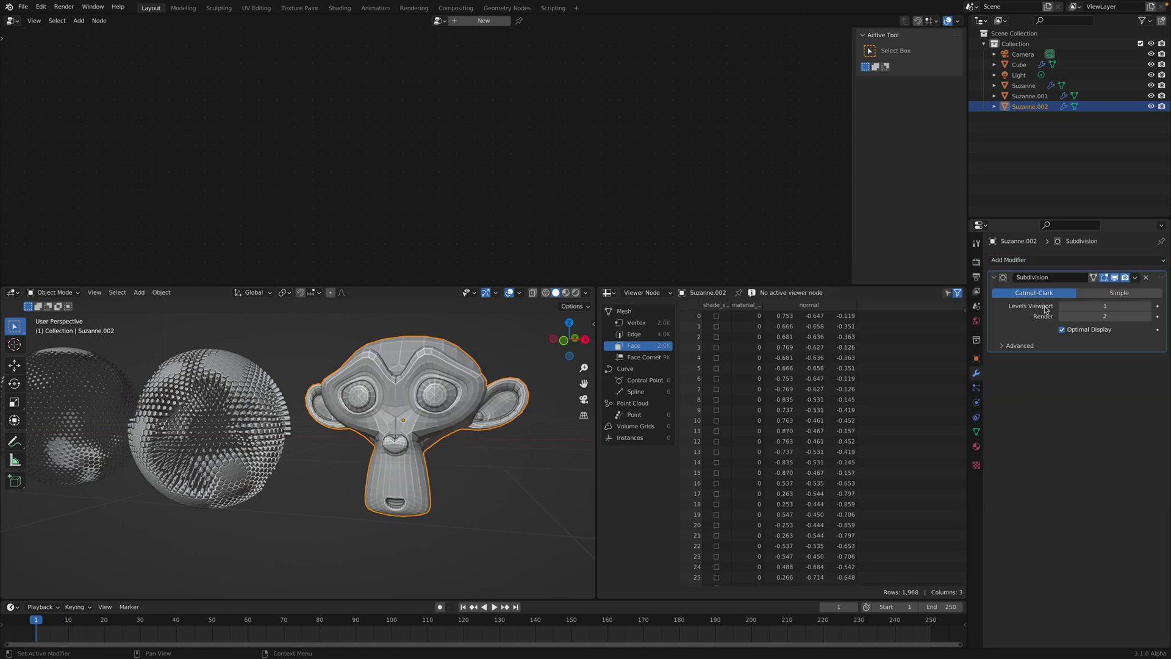
{"action": "left_click", "coordinate": [1048, 261]}
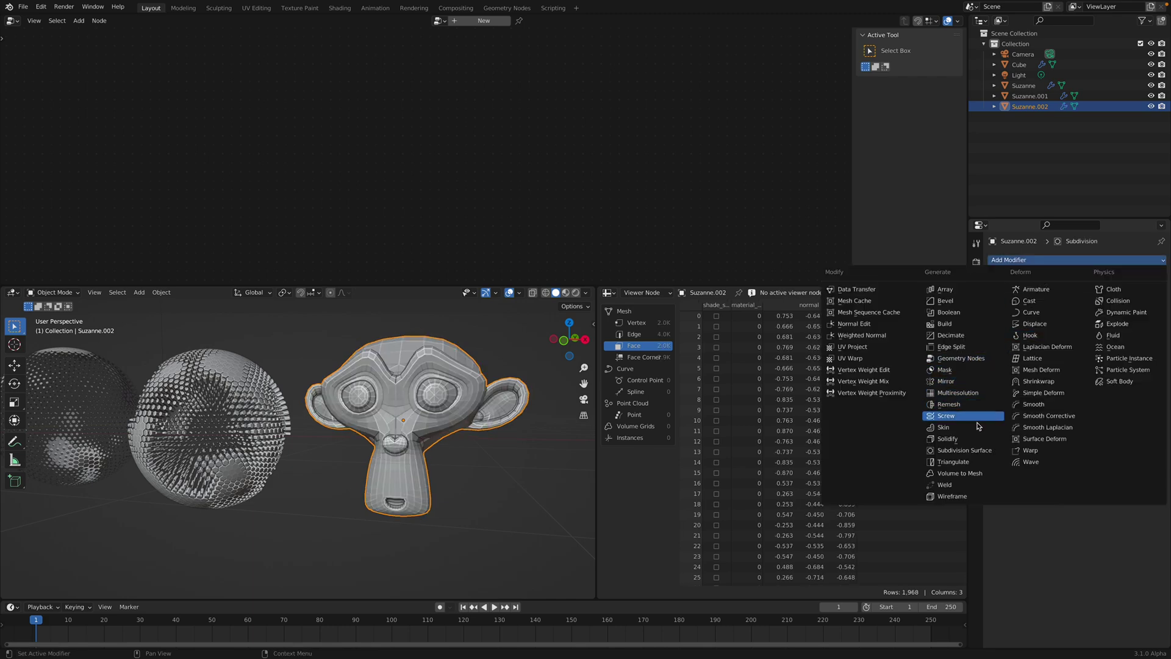
{"action": "left_click", "coordinate": [972, 404]}
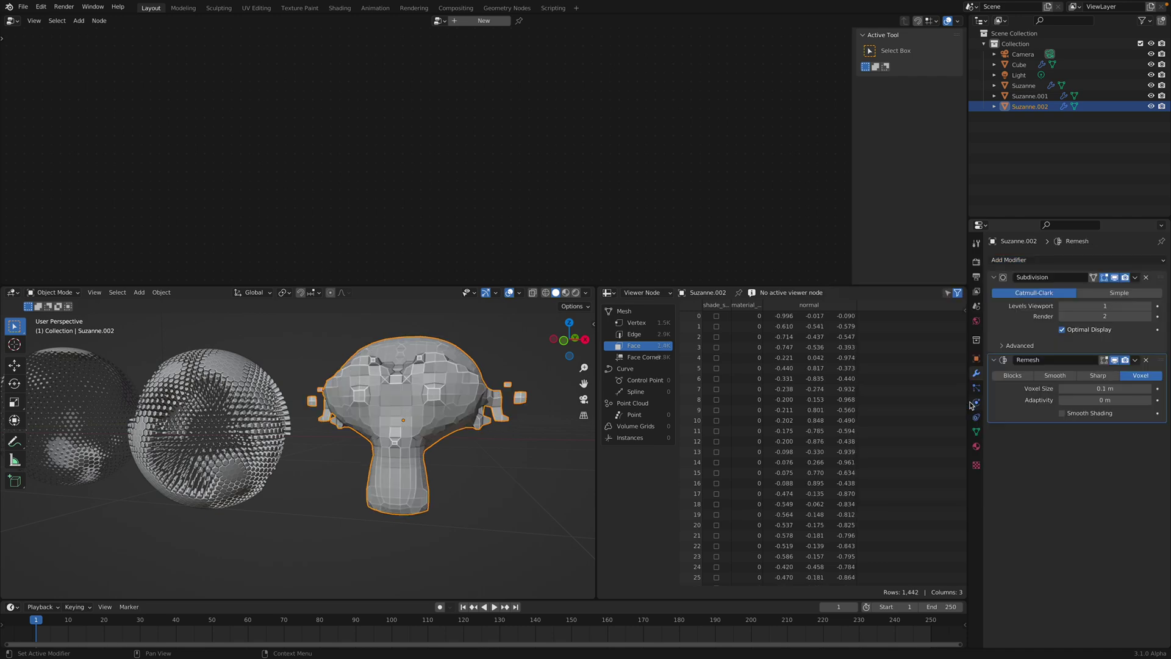
{"action": "left_click", "coordinate": [1087, 389]}
{"action": "key", "text": "Return"}
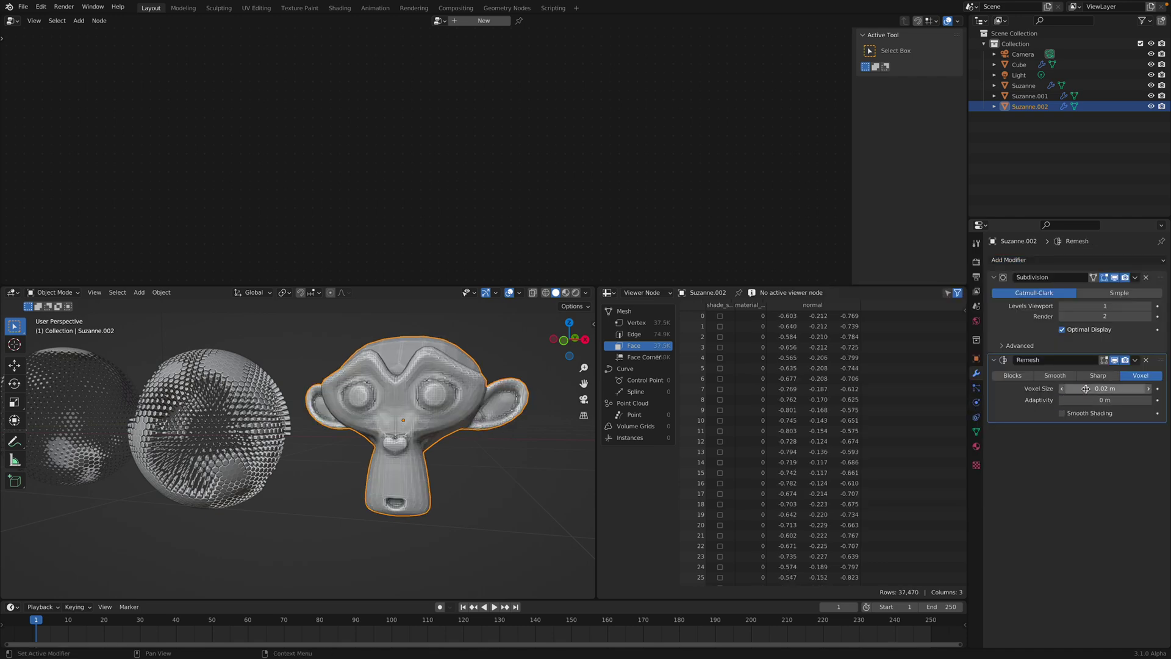
- Add a Decimate modifier with Triangulate enabled and a ratio of 0.1889 to the monkey head, and save the file
{"action": "left_click", "coordinate": [1041, 267]}
{"action": "left_click", "coordinate": [973, 331]}
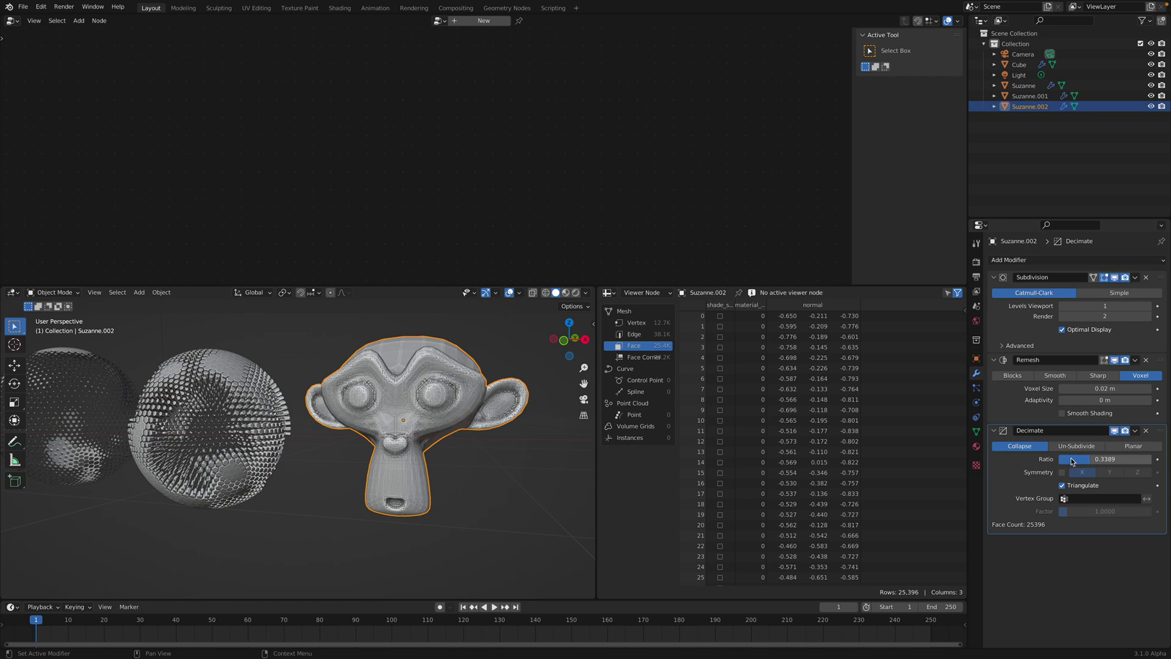
{"action": "middle_click_drag", "start_coordinate": [502, 400], "coordinate": [493, 391]}
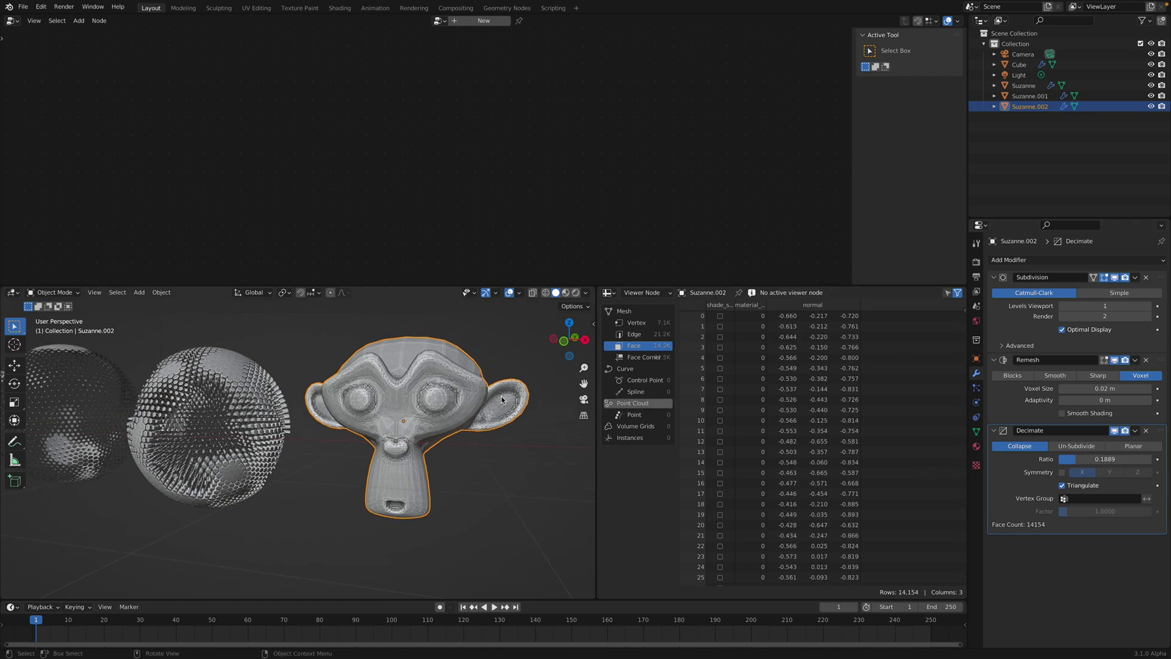
{"action": "key", "text": "ctrl+s"}
{"action": "left_click", "coordinate": [489, 372]}
{"action": "left_click", "coordinate": [474, 360]}
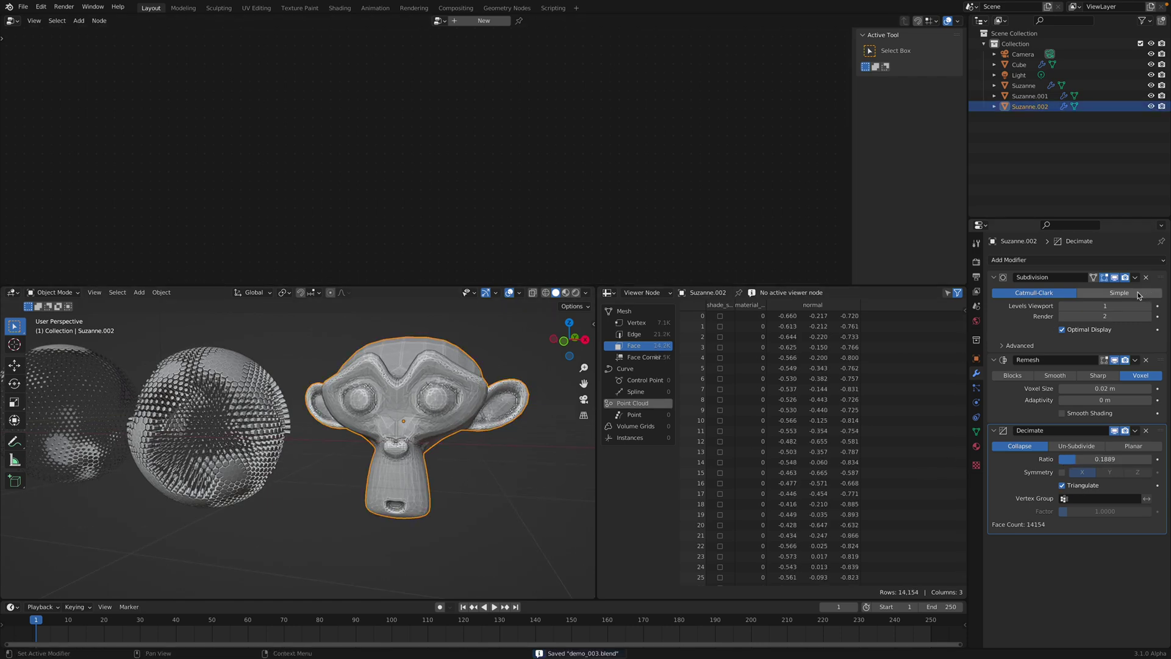
- In the thin-faced sphere's node tree, move Dual Mesh between Switch and Flip Faces, feed Ico Sphere directly into Switch, and save the file
{"action": "left_click", "coordinate": [177, 382]}
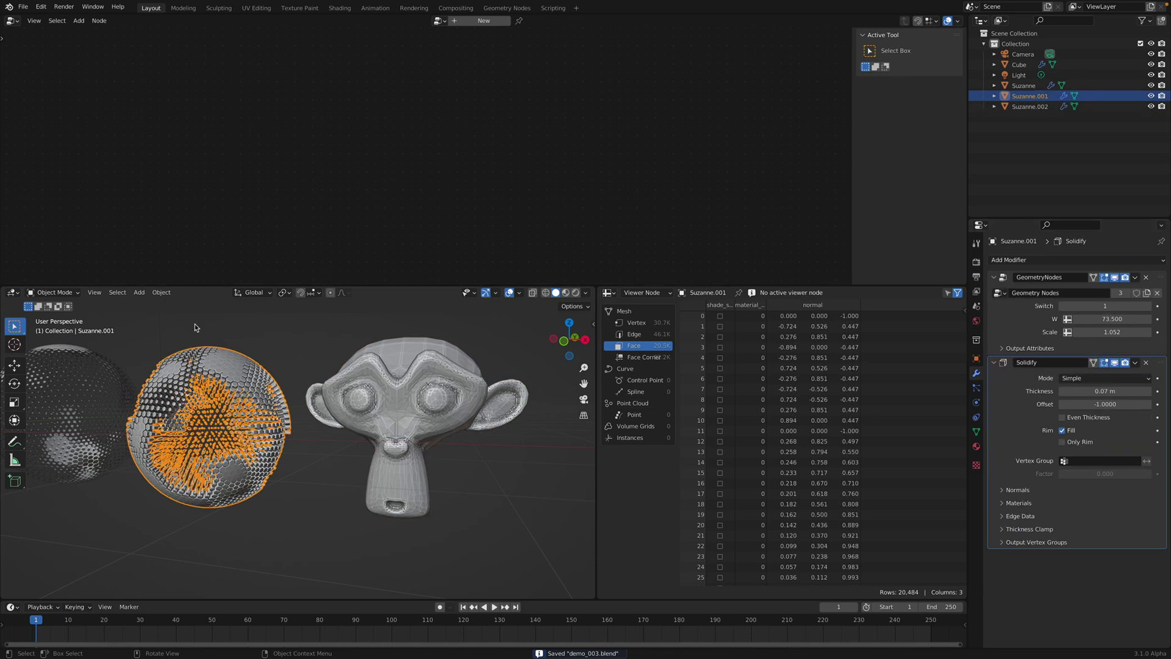
{"action": "left_click", "coordinate": [54, 395]}
{"action": "scroll", "coordinate": [357, 227], "scroll_direction": "up", "scroll_amount": 4}
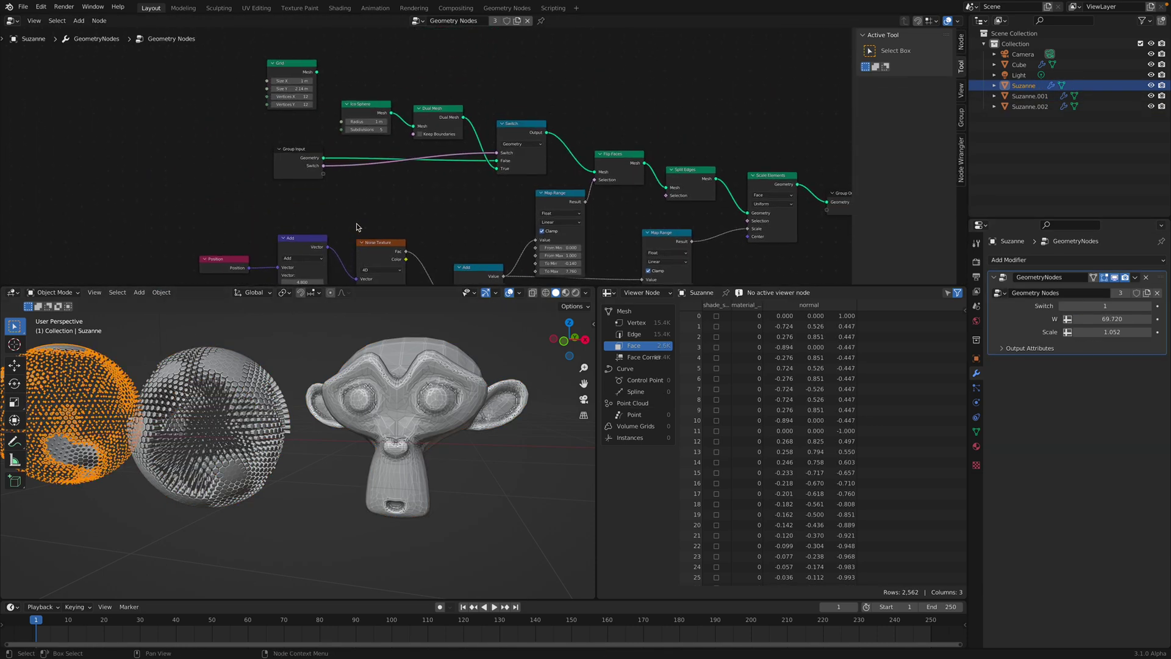
{"action": "scroll", "coordinate": [357, 227], "scroll_direction": "up", "scroll_amount": 1}
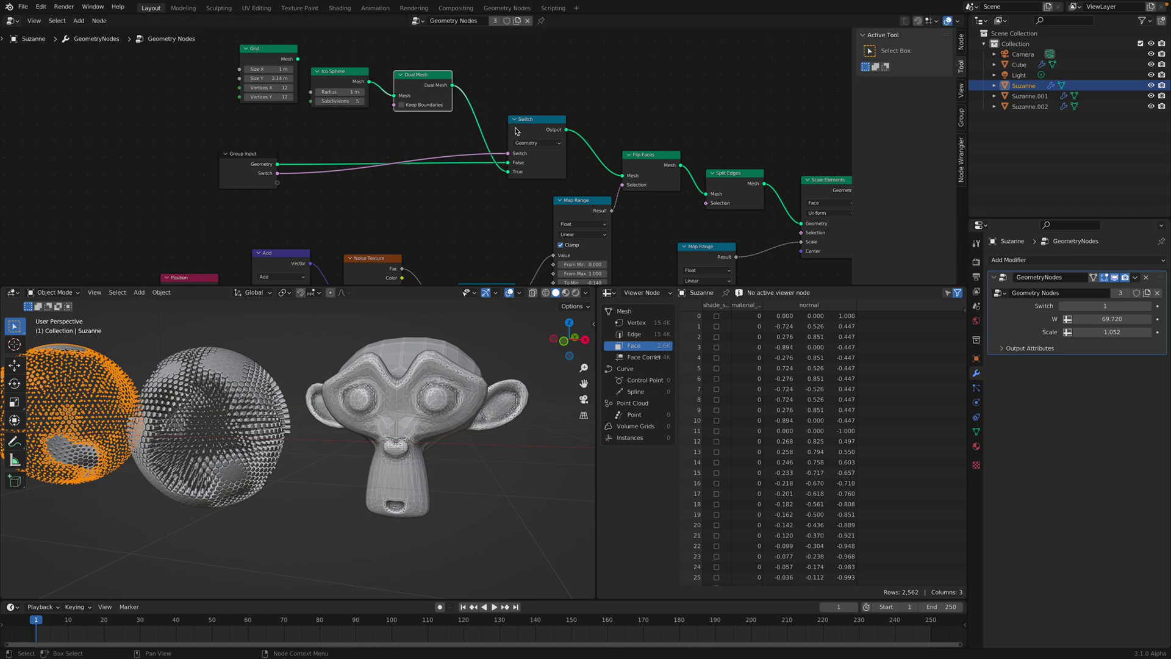
{"action": "left_click_drag", "start_coordinate": [524, 127], "coordinate": [496, 129]}
{"action": "left_click_drag", "start_coordinate": [424, 78], "coordinate": [573, 114], "text": "alt"}
{"action": "left_click_drag", "start_coordinate": [343, 72], "coordinate": [405, 91]}
{"action": "left_click_drag", "start_coordinate": [516, 128], "coordinate": [488, 127]}
{"action": "key", "text": "ctrl+s"}
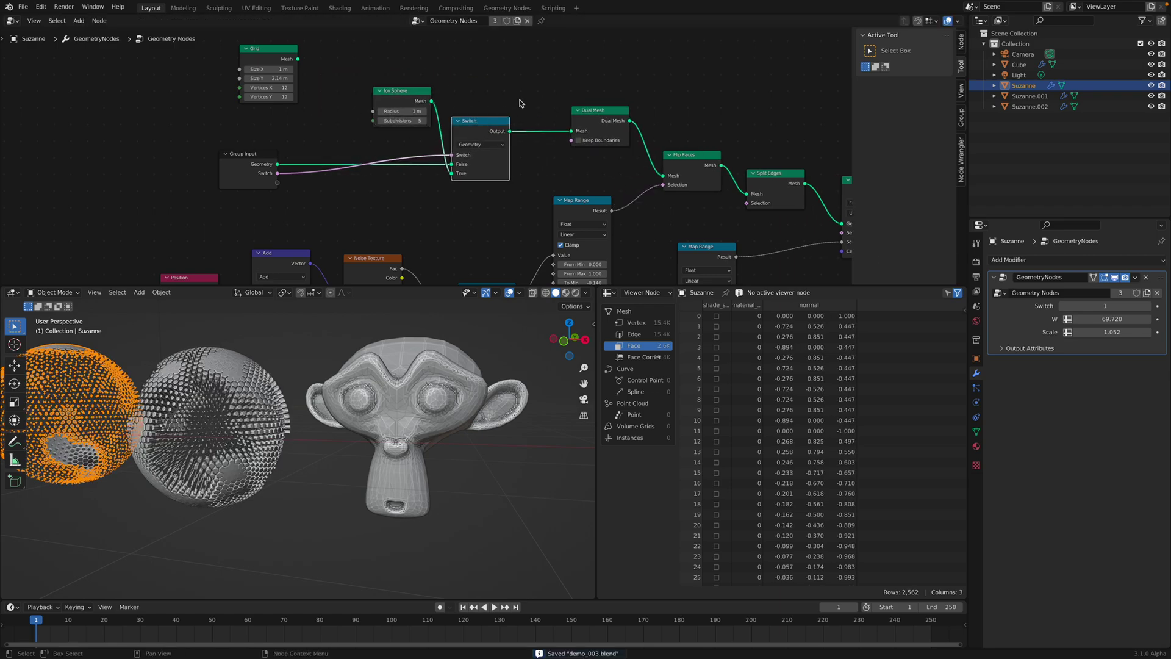
- Insert a Triangulate node between the Switch and Dual Mesh nodes and tidy the neighbouring nodes
{"action": "left_click", "coordinate": [520, 103]}
{"action": "key", "text": "shift+a"}
{"action": "type", "text": "stra"}
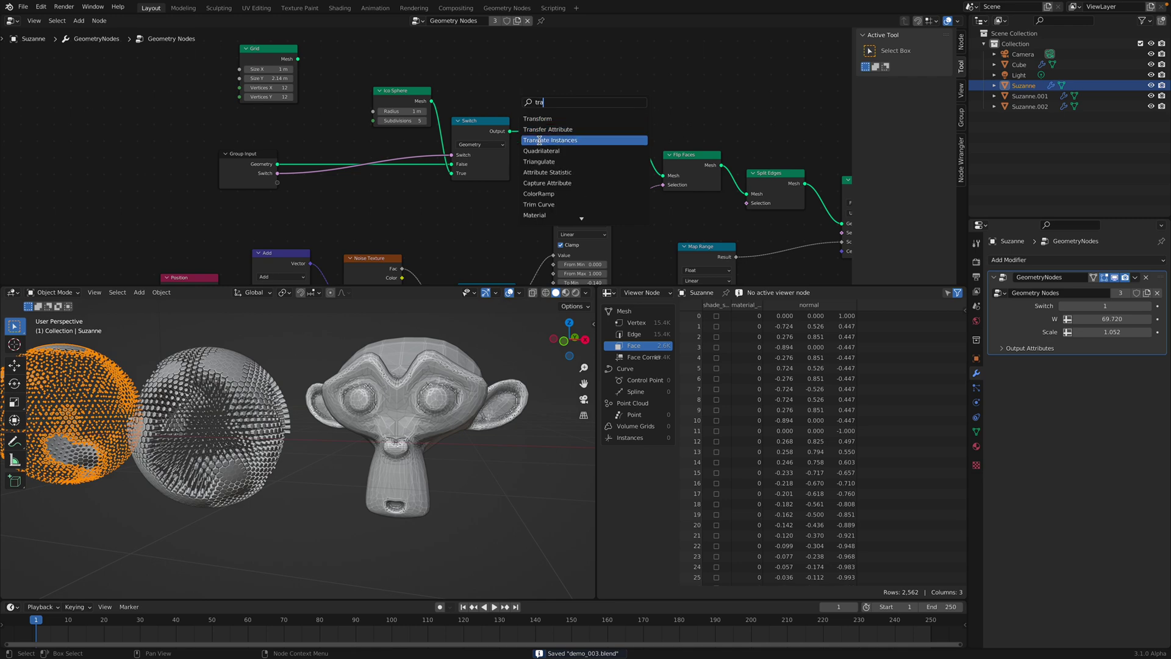
{"action": "left_click", "coordinate": [539, 161]}
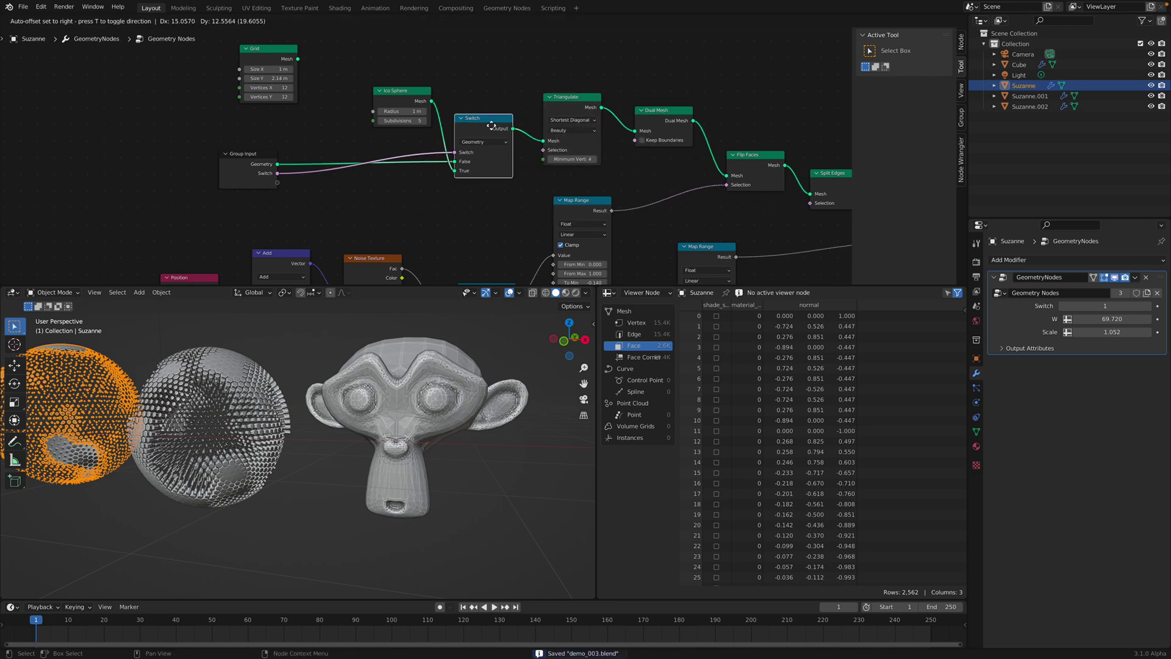
{"action": "left_click_drag", "start_coordinate": [491, 126], "coordinate": [493, 124]}
{"action": "left_click_drag", "start_coordinate": [405, 95], "coordinate": [397, 95]}
- Select the monkey head and collapse its Subdivision, Remesh and Decimate modifiers
{"action": "middle_click_drag", "start_coordinate": [295, 386], "coordinate": [339, 400], "text": "shift"}
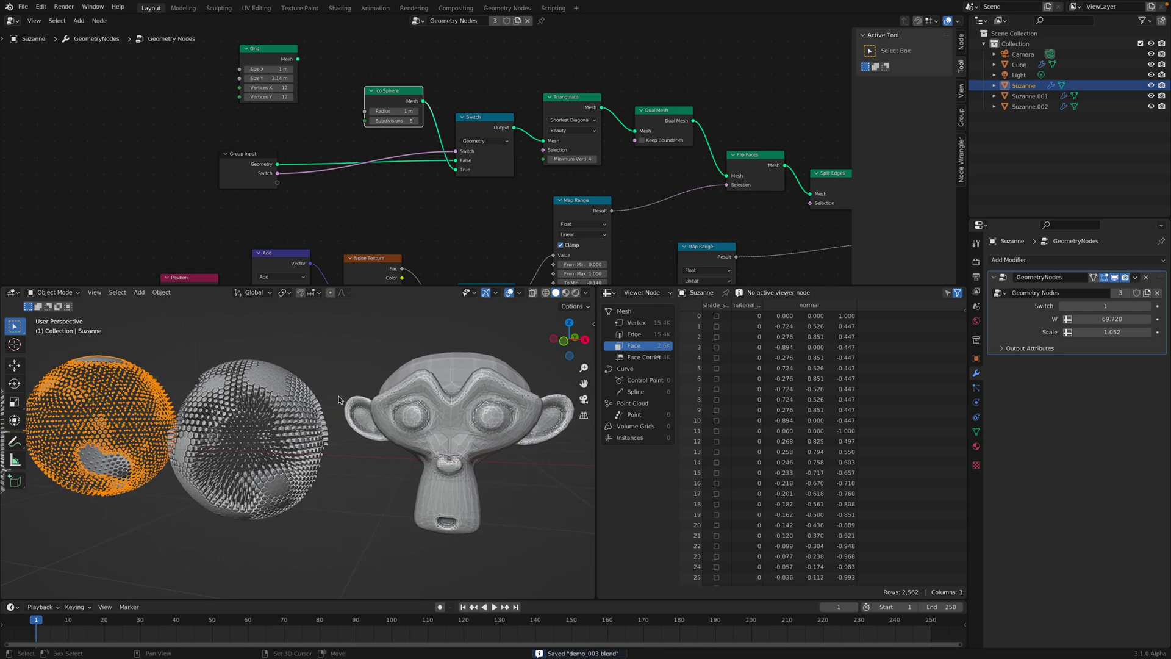
{"action": "left_click", "coordinate": [471, 391]}
{"action": "middle_click_drag", "start_coordinate": [471, 391], "coordinate": [451, 404]}
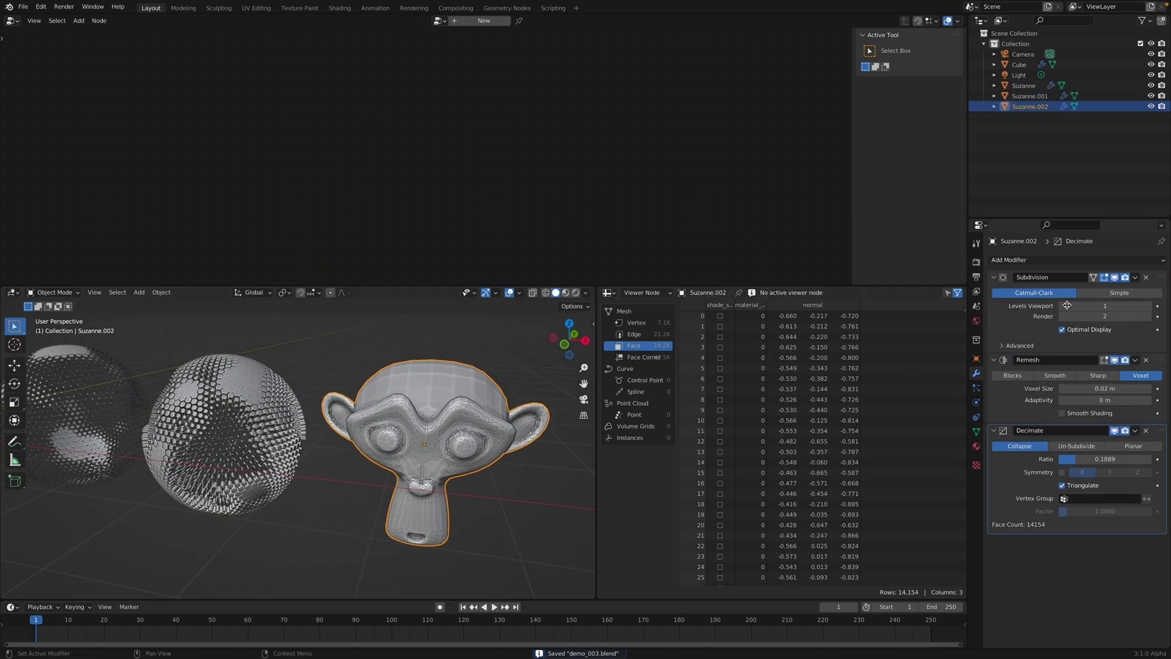
{"action": "key", "text": "ctrl+x"}
{"action": "key", "text": "ctrl+x"}
{"action": "key", "text": "ctrl+x"}
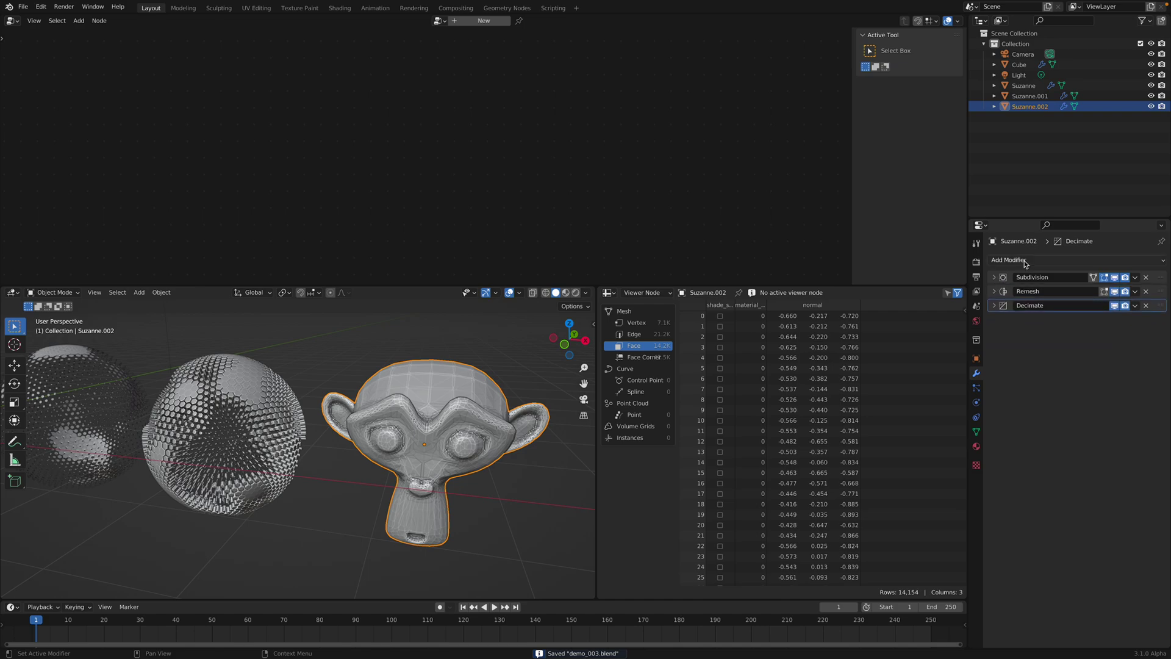
- Add a Geometry Nodes modifier to the monkey head and assign it the existing Geometry Nodes group
{"action": "left_click", "coordinate": [1025, 260]}
{"action": "left_click", "coordinate": [970, 358]}
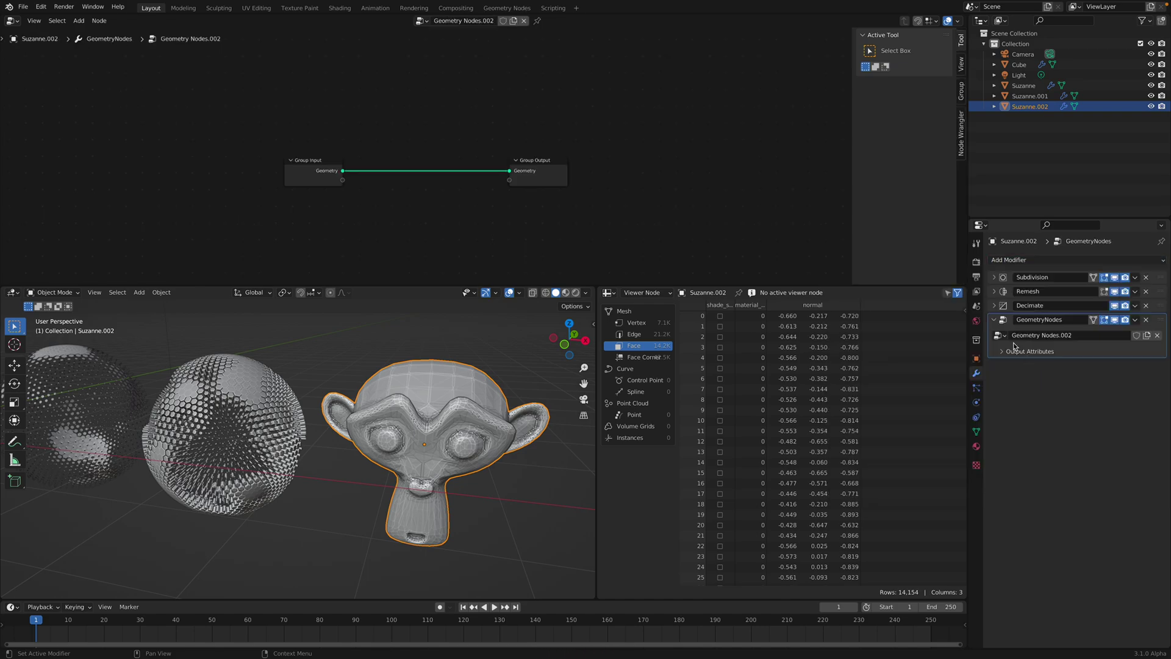
{"action": "left_click", "coordinate": [999, 335]}
{"action": "left_click", "coordinate": [1031, 359]}
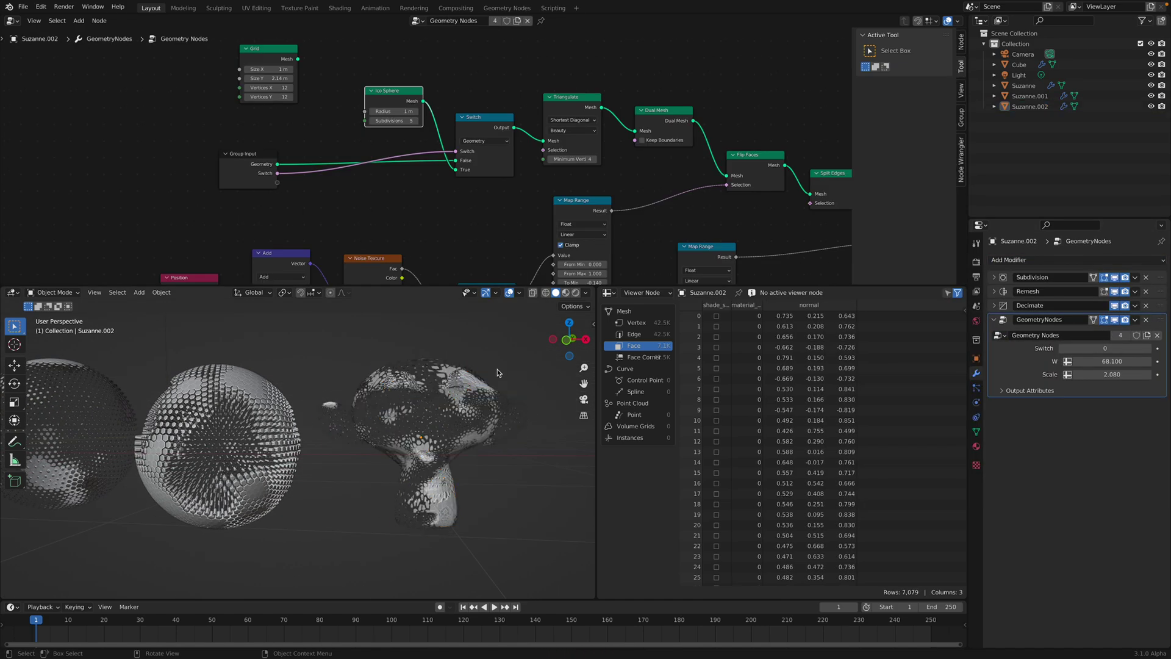
- Save the file and examine the monkey head's dual-mesh surface up close
{"action": "scroll", "coordinate": [460, 419], "scroll_direction": "up", "scroll_amount": 2}
{"action": "middle_click_drag", "start_coordinate": [461, 419], "coordinate": [295, 418], "text": "shift"}
{"action": "scroll", "coordinate": [294, 418], "scroll_direction": "up", "scroll_amount": 1}
{"action": "key", "text": "ctrl+s"}
{"action": "middle_click_drag", "start_coordinate": [384, 437], "coordinate": [442, 476]}
{"action": "left_click", "coordinate": [396, 448]}
{"action": "left_click", "coordinate": [431, 475]}
{"action": "scroll", "coordinate": [442, 475], "scroll_direction": "down", "scroll_amount": 1}
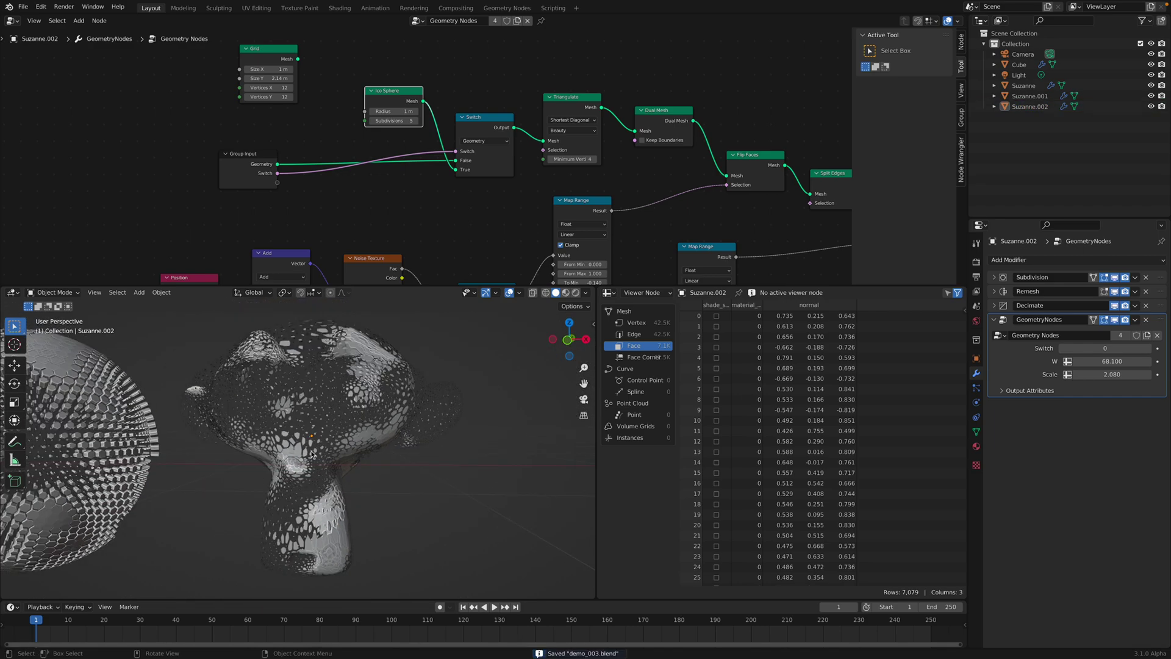
{"action": "middle_click_drag", "start_coordinate": [311, 454], "coordinate": [346, 427]}
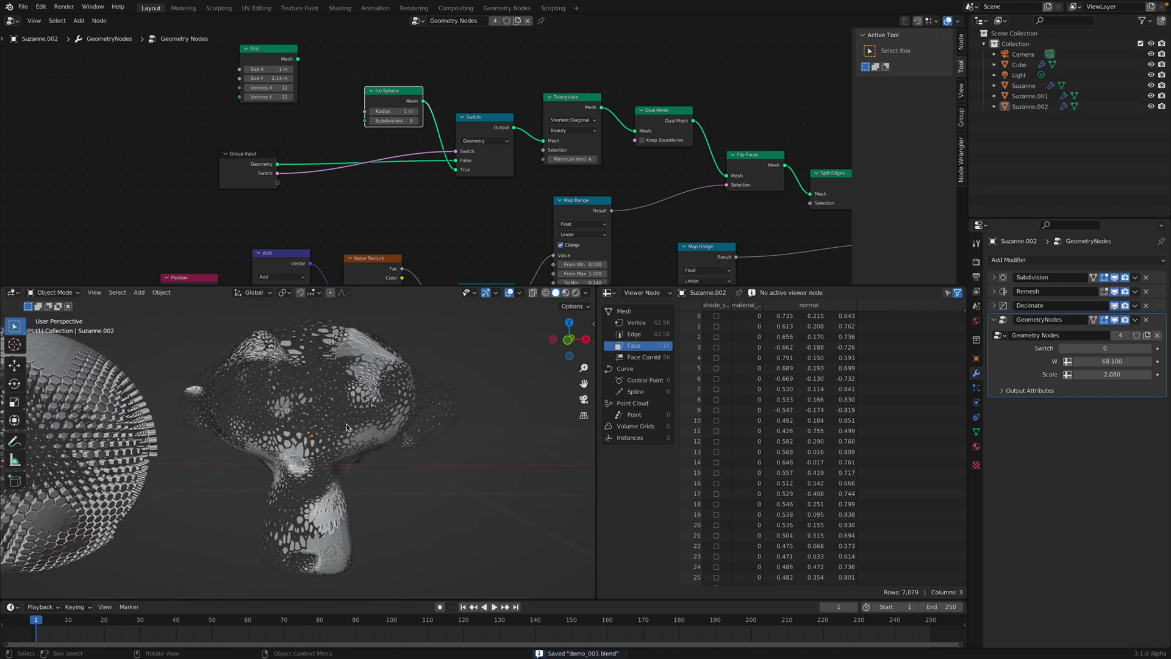
- Set the ratio of the monkey head's Decimate modifier to 0.1
{"action": "left_click", "coordinate": [994, 306]}
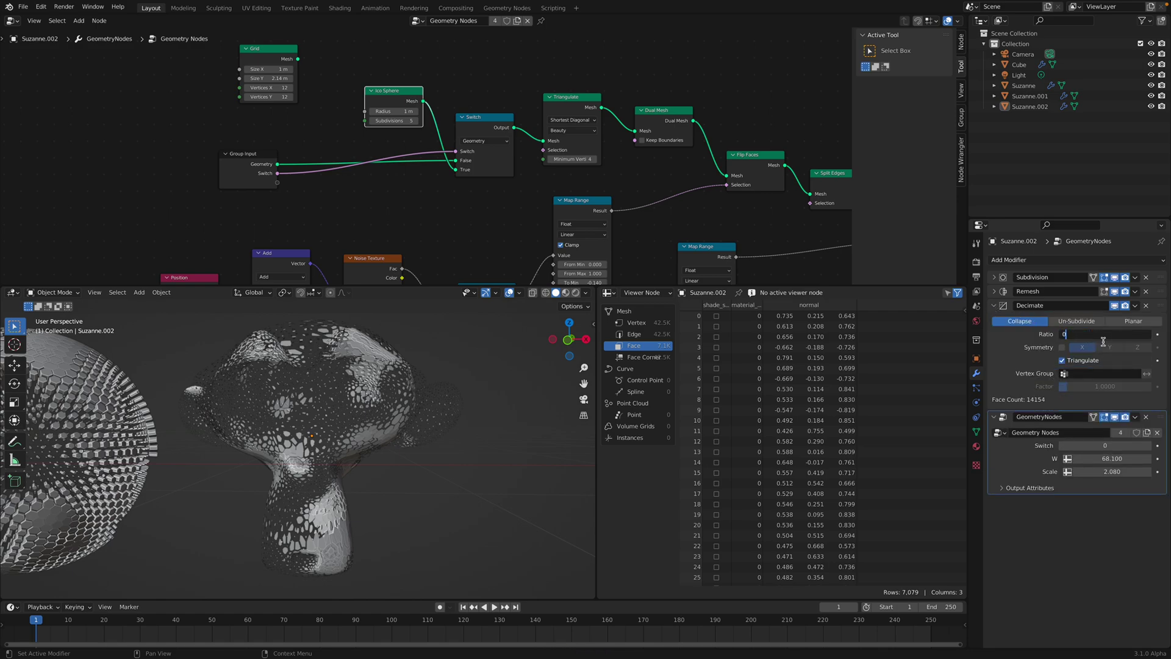
{"action": "type", "text": "0.1"}
{"action": "key", "text": "Return"}
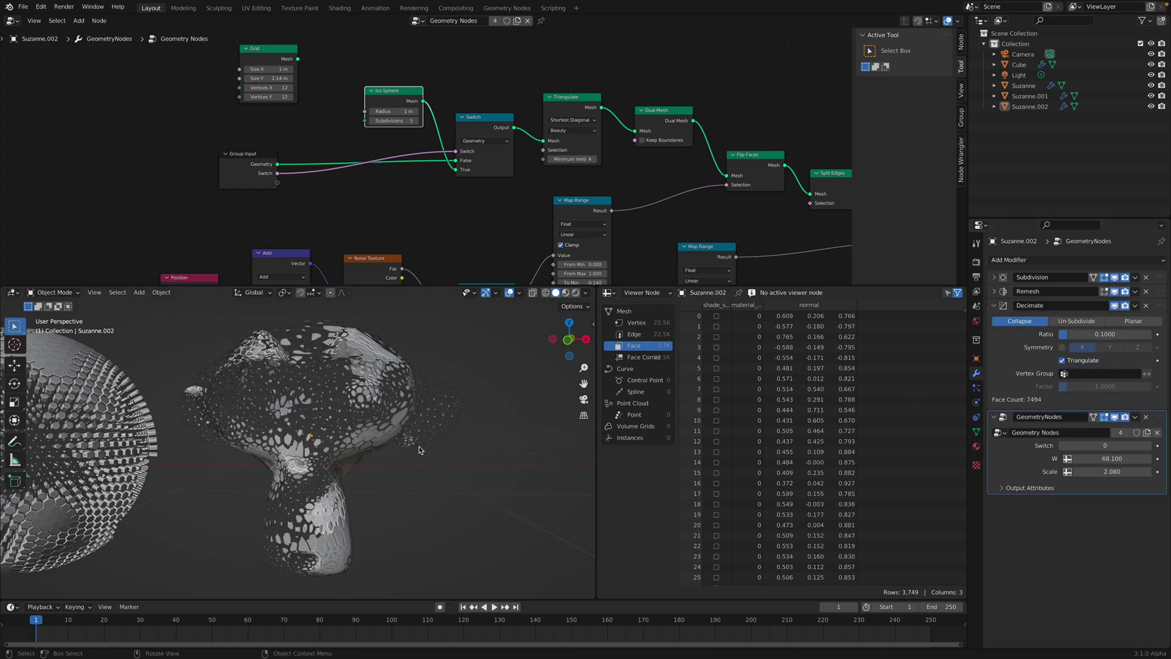
{"action": "middle_click_drag", "start_coordinate": [419, 450], "coordinate": [434, 448]}
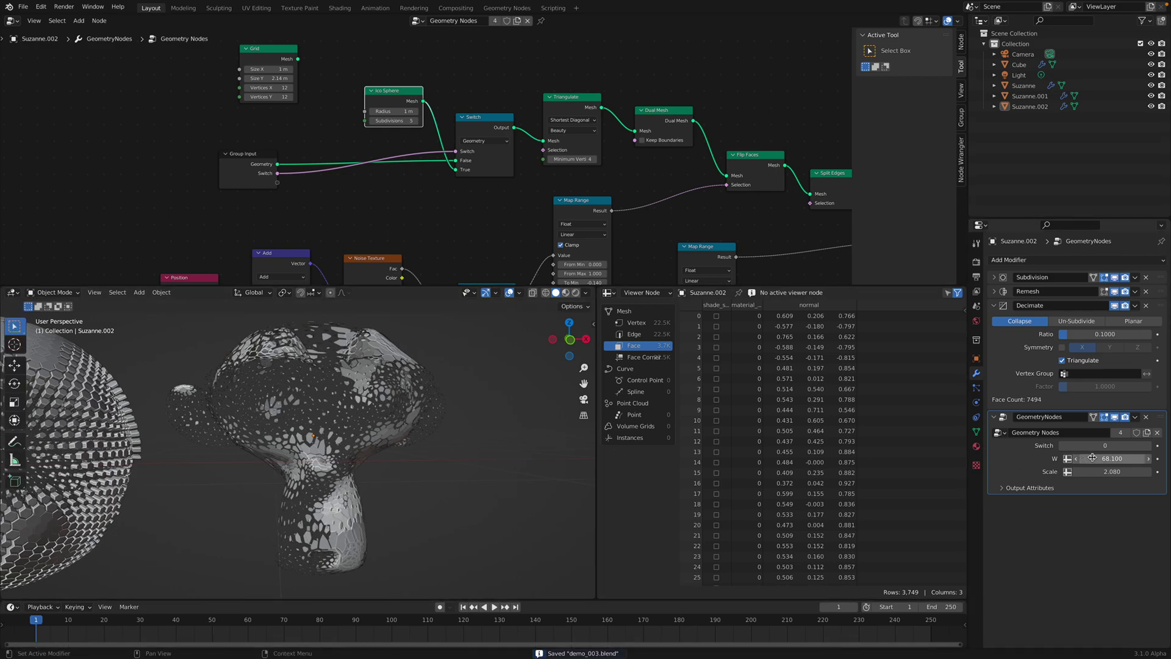
- Set the monkey head's Geometry Nodes inputs to Switch 0, W 71.540 and Scale 4.600, and save the file
{"action": "left_click_drag", "start_coordinate": [1092, 458], "coordinate": [1123, 446]}
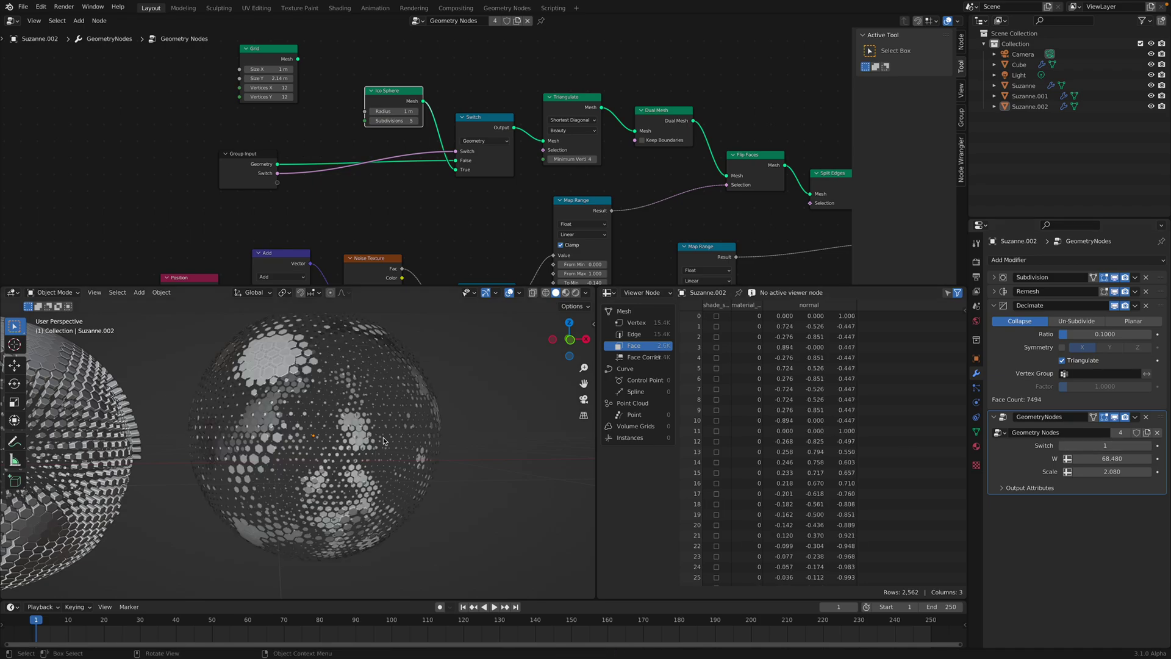
{"action": "middle_click_drag", "start_coordinate": [388, 421], "coordinate": [359, 406]}
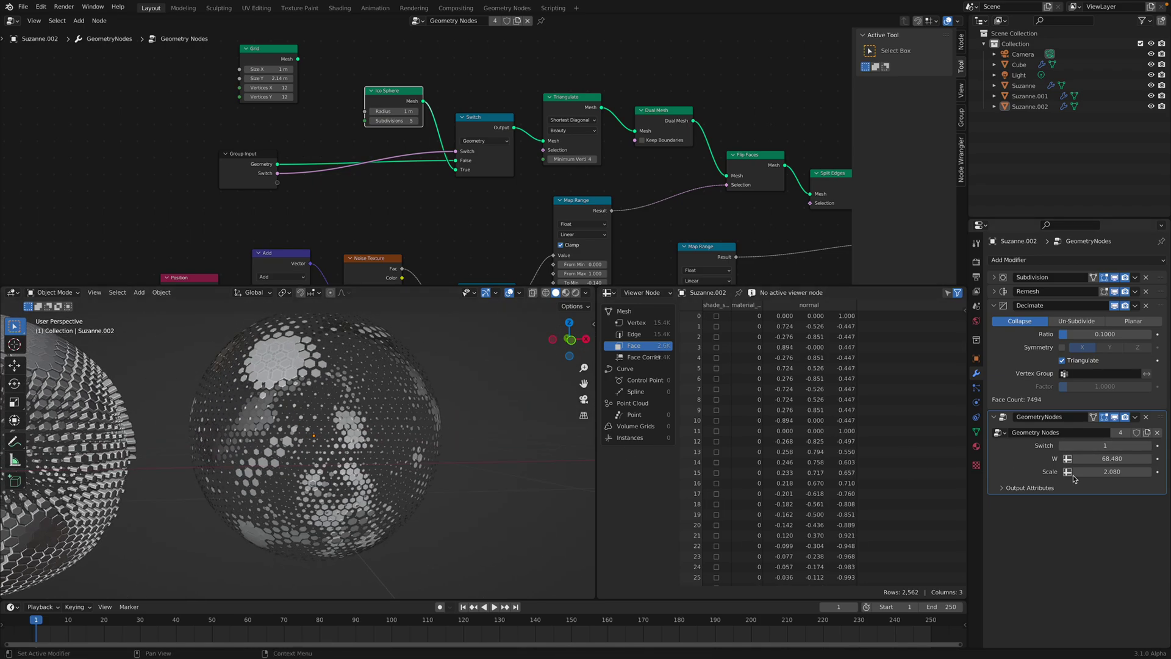
{"action": "left_click_drag", "start_coordinate": [1099, 445], "coordinate": [1144, 467]}
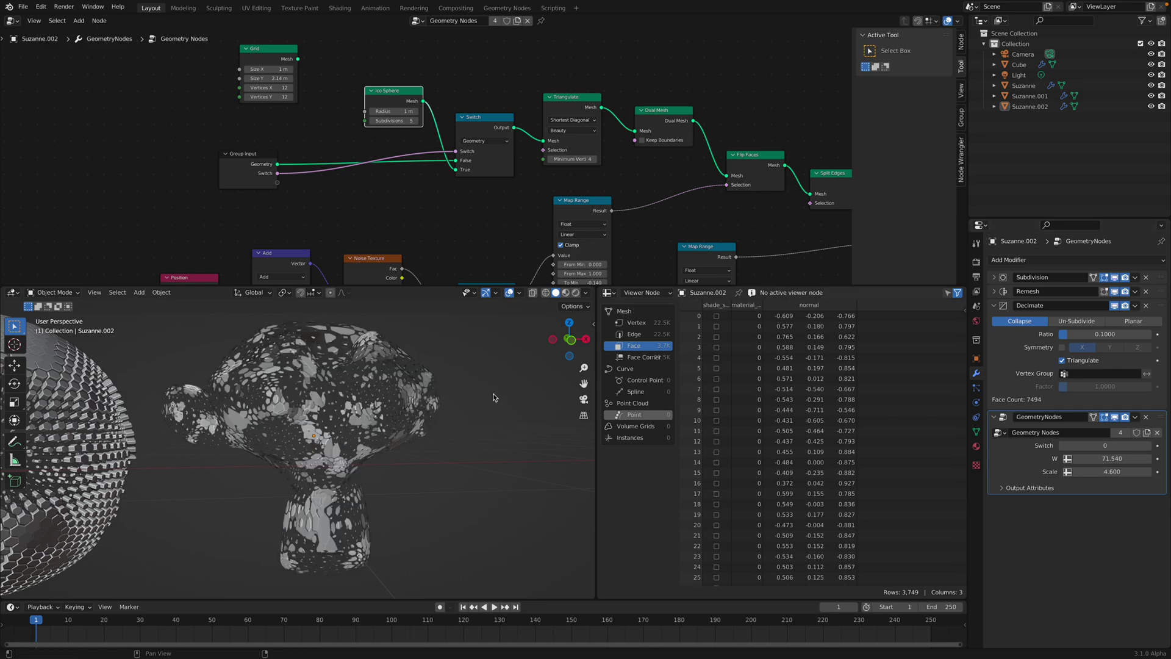
{"action": "middle_click_drag", "start_coordinate": [354, 414], "coordinate": [427, 408]}
{"action": "key", "text": "ctrl+s"}
- Add a Solidify modifier with a thickness of 0.012 m to the monkey head
{"action": "left_click", "coordinate": [1117, 260]}
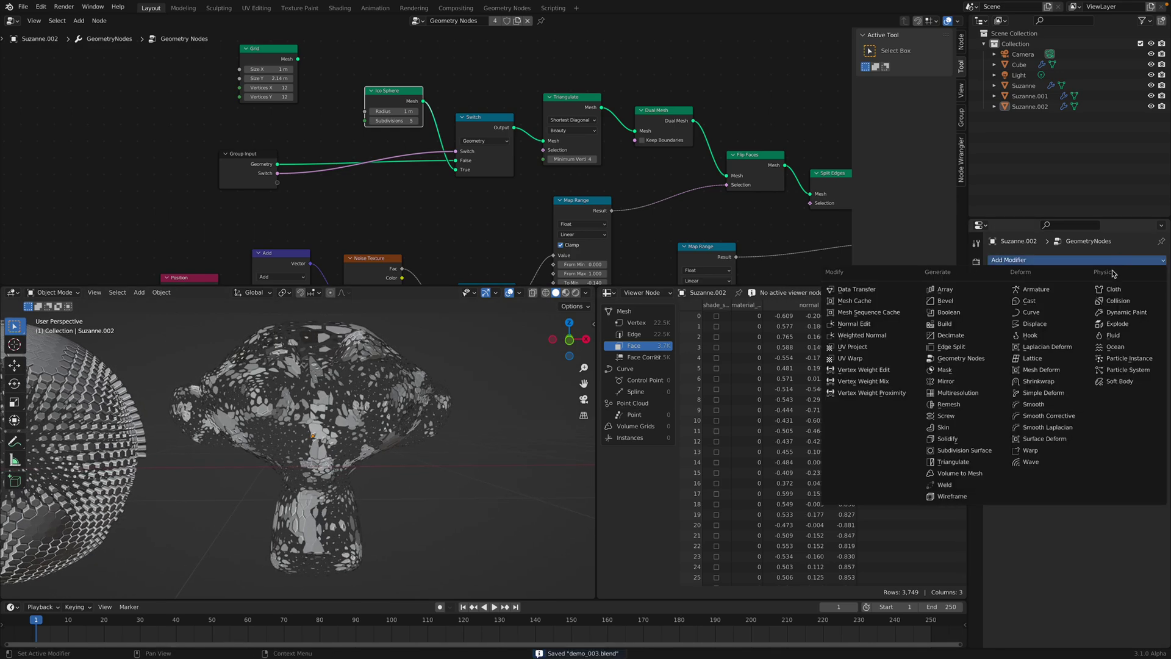
{"action": "left_click", "coordinate": [976, 440]}
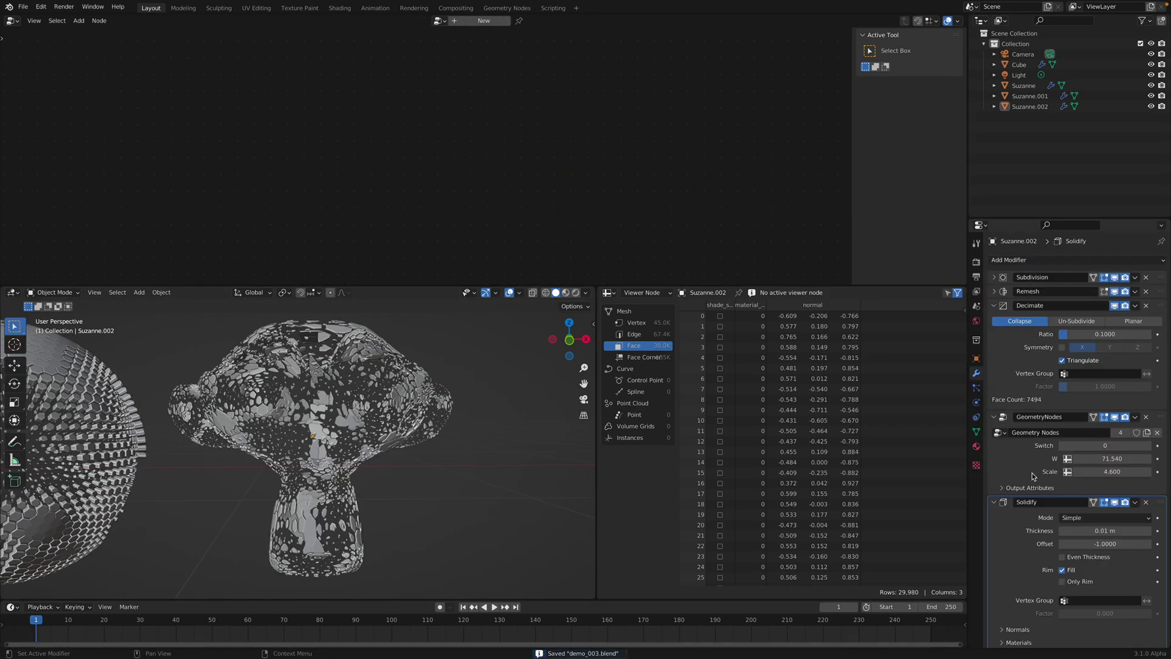
{"action": "left_click_drag", "start_coordinate": [1096, 530], "coordinate": [1099, 530]}
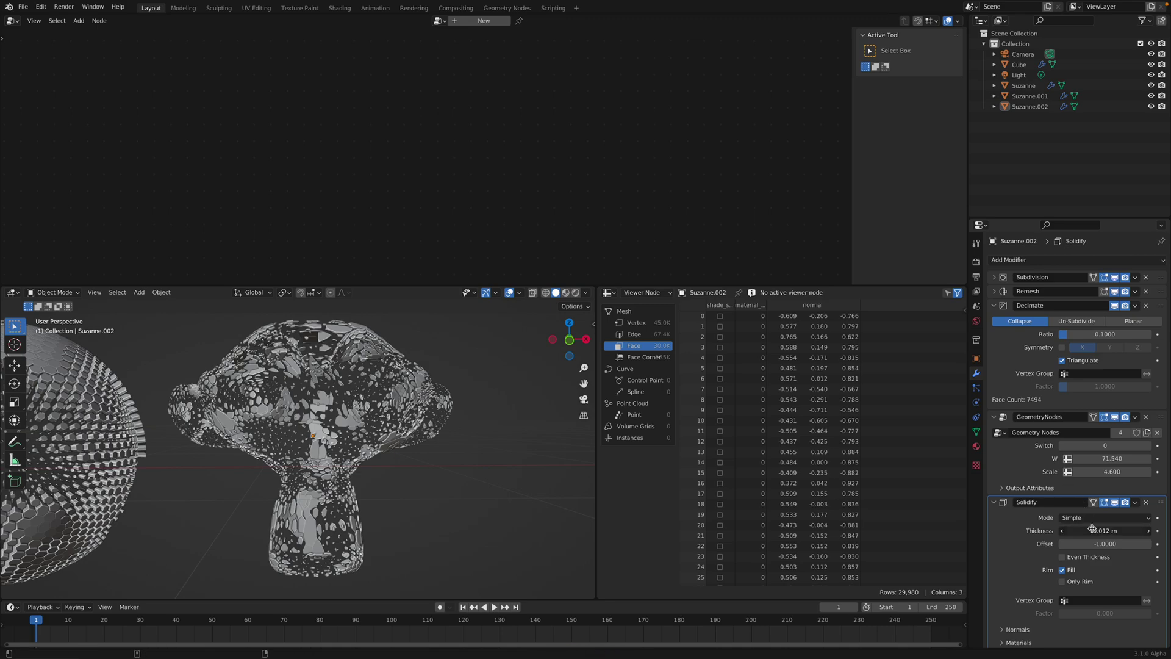
{"action": "middle_click_drag", "start_coordinate": [476, 387], "coordinate": [436, 434]}
{"action": "scroll", "coordinate": [474, 449], "scroll_direction": "down", "scroll_amount": 1}
{"action": "left_click", "coordinate": [435, 433]}
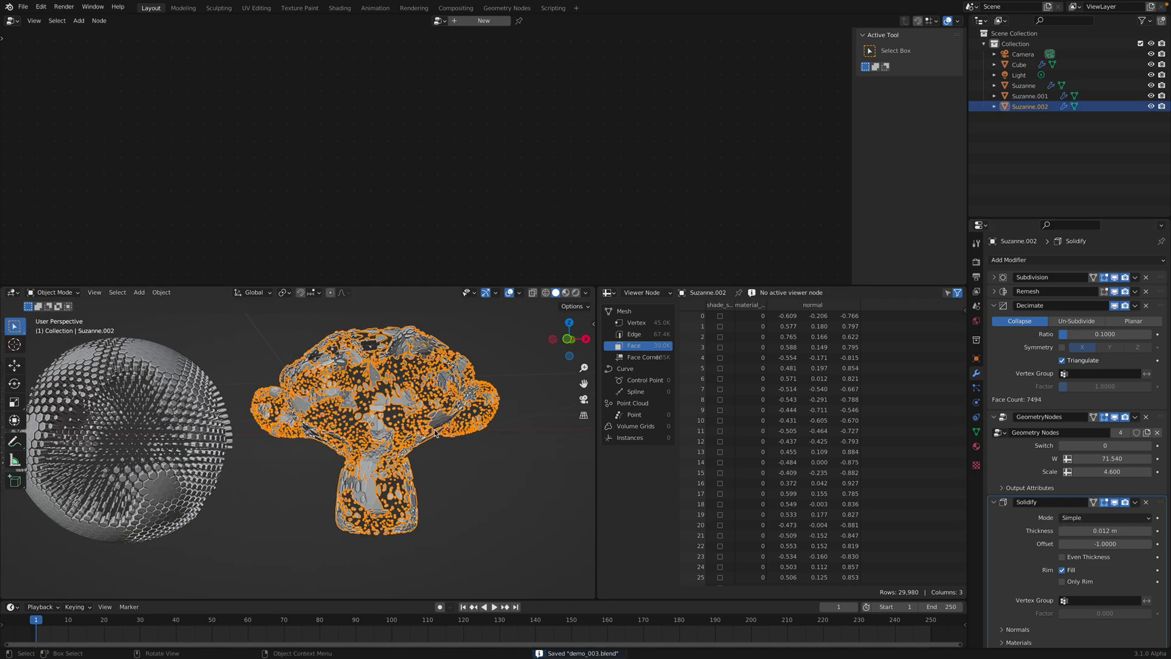
- Switch the viewport shading to Material Preview with nothing selected
{"action": "left_click", "coordinate": [565, 293]}
{"action": "left_click", "coordinate": [492, 360]}
{"action": "scroll", "coordinate": [473, 403], "scroll_direction": "down", "scroll_amount": 2}
{"action": "mouse_move", "coordinate": [464, 446]}
{"action": "middle_mouse_down"}
{"action": "mouse_move", "coordinate": [419, 455]}
{"action": "mouse_move", "coordinate": [373, 414]}
{"action": "mouse_move", "coordinate": [171, 427]}
{"action": "middle_mouse_up"}
- Select the spheres and the monkey head in turn to compare their modifier setups
{"action": "left_click", "coordinate": [243, 418]}
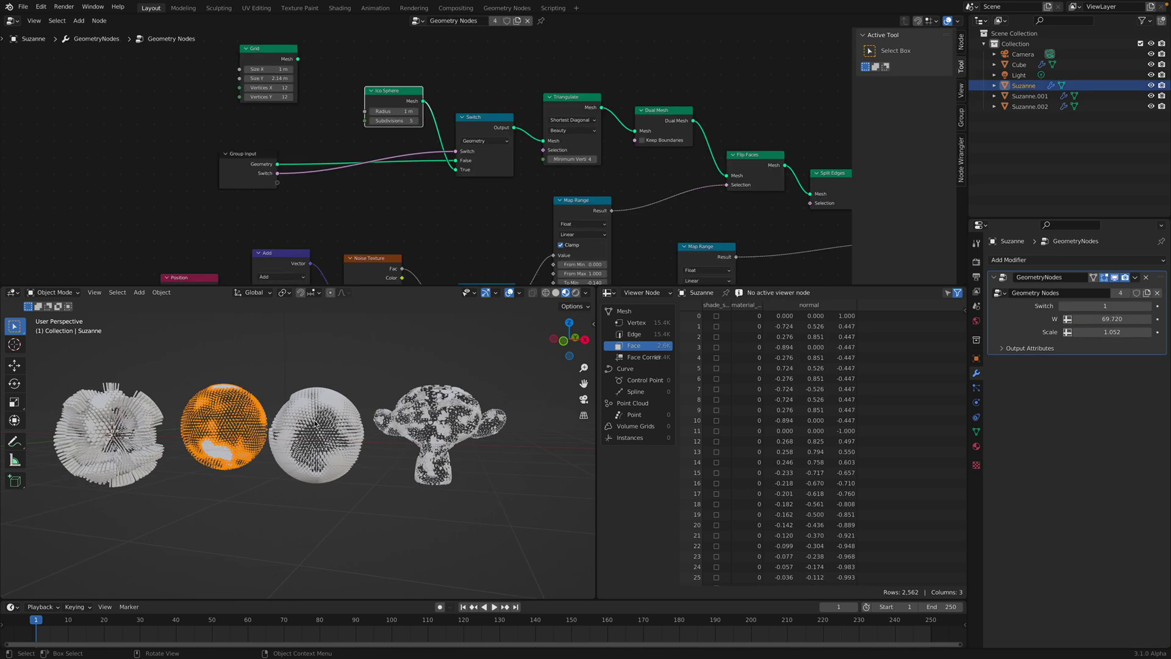
{"action": "left_click", "coordinate": [424, 423]}
{"action": "left_click", "coordinate": [230, 408]}
{"action": "left_click", "coordinate": [314, 417]}
{"action": "left_click", "coordinate": [436, 412]}
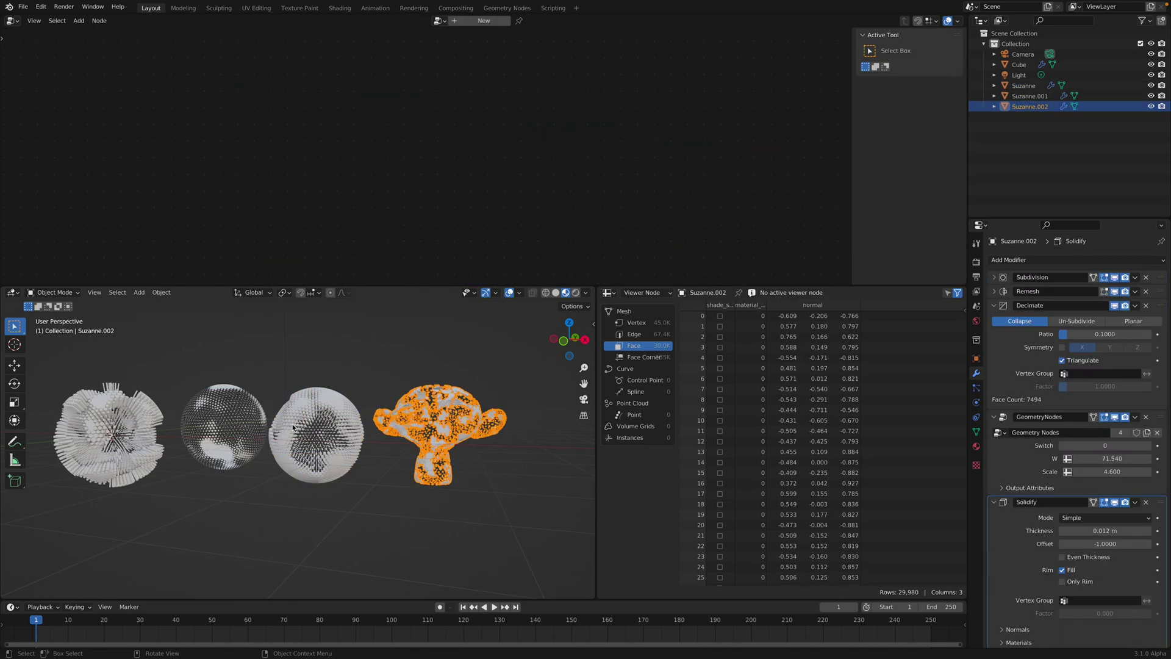
- Select the Suzanne sphere and protect its Geometry Nodes group with a fake user
{"action": "left_click", "coordinate": [224, 397]}
{"action": "key", "text": "Home"}
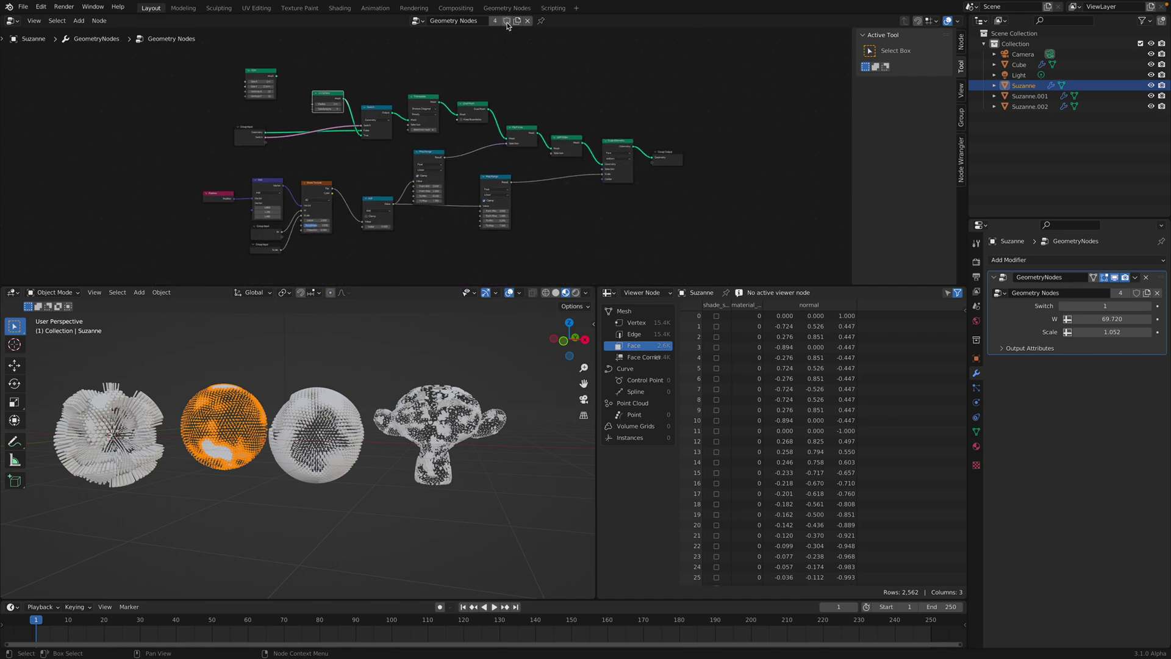
{"action": "scroll", "coordinate": [513, 52], "scroll_direction": "up", "scroll_amount": 2}
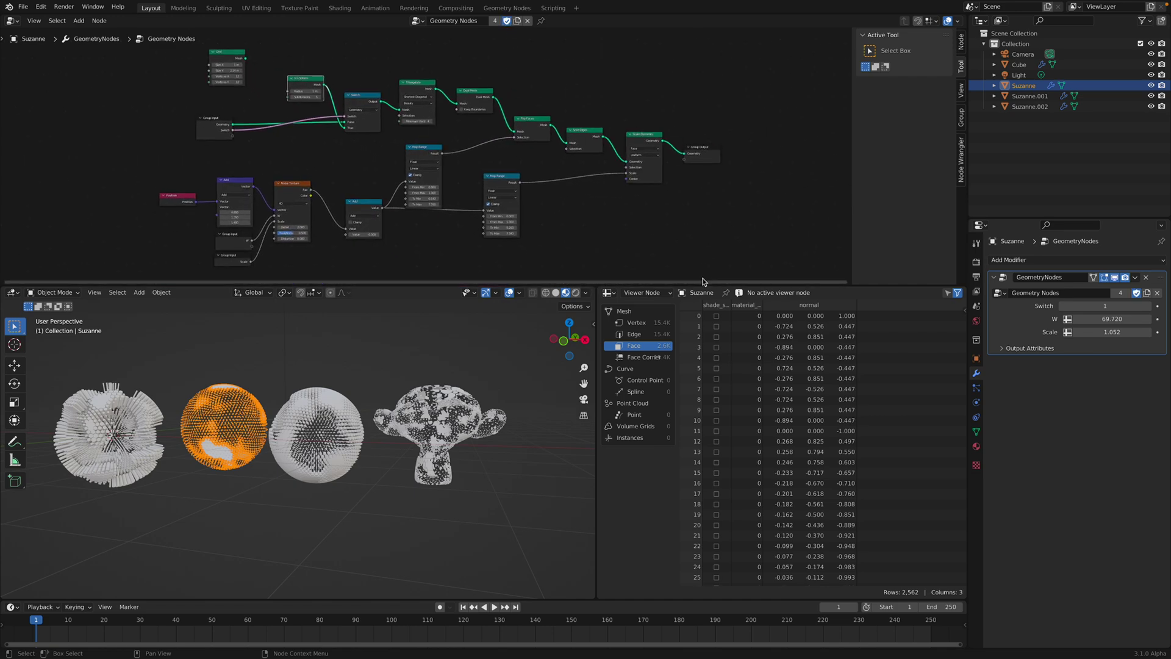
- Enlarge the 3D viewport across the full width, replacing the spreadsheet area
{"action": "left_click_drag", "start_coordinate": [706, 286], "coordinate": [677, 275]}
{"action": "middle_click_drag", "start_coordinate": [601, 335], "coordinate": [613, 341]}
{"action": "middle_click_drag", "start_coordinate": [439, 389], "coordinate": [467, 393], "text": "shift"}
- Move the Suzanne.001 sphere slightly away from the Suzanne sphere towards the monkey head
{"action": "left_click", "coordinate": [513, 363]}
{"action": "scroll", "coordinate": [516, 366], "scroll_direction": "up", "scroll_amount": 1}
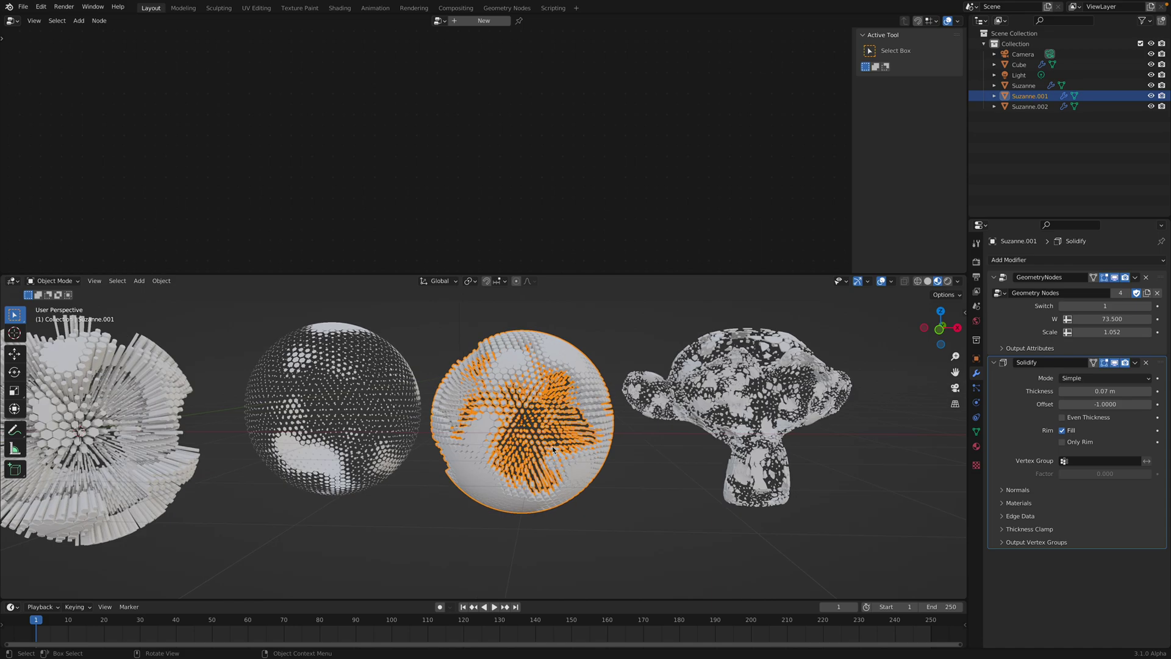
{"action": "key", "text": "g"}
{"action": "left_click", "coordinate": [535, 351]}
{"action": "middle_click_drag", "start_coordinate": [535, 351], "coordinate": [524, 376], "text": "shift"}
- Set the Suzanne sphere's W to 69.746 and Scale to 0.622, save the file, and keep the sphere selected
{"action": "left_click", "coordinate": [377, 418]}
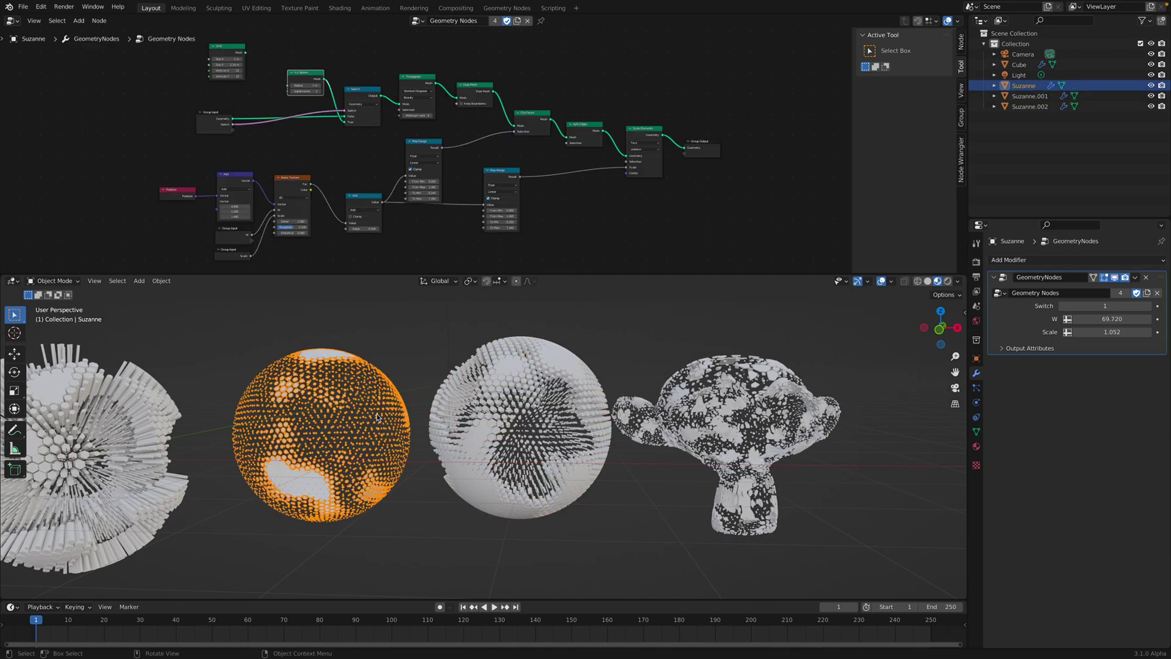
{"action": "left_click_drag", "start_coordinate": [1097, 321], "coordinate": [1045, 332]}
{"action": "key", "text": "ctrl+s"}
{"action": "middle_click_drag", "start_coordinate": [367, 360], "coordinate": [382, 359]}
{"action": "left_click", "coordinate": [382, 359]}
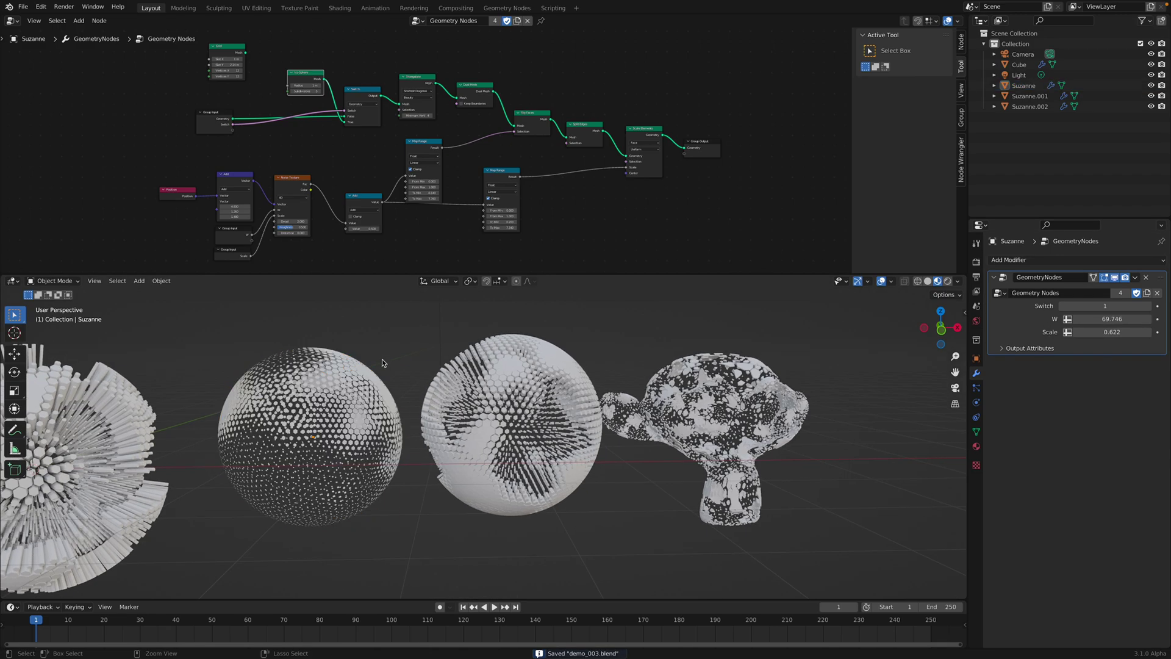
{"action": "left_click", "coordinate": [400, 407]}
{"action": "middle_click_drag", "start_coordinate": [411, 410], "coordinate": [404, 409]}
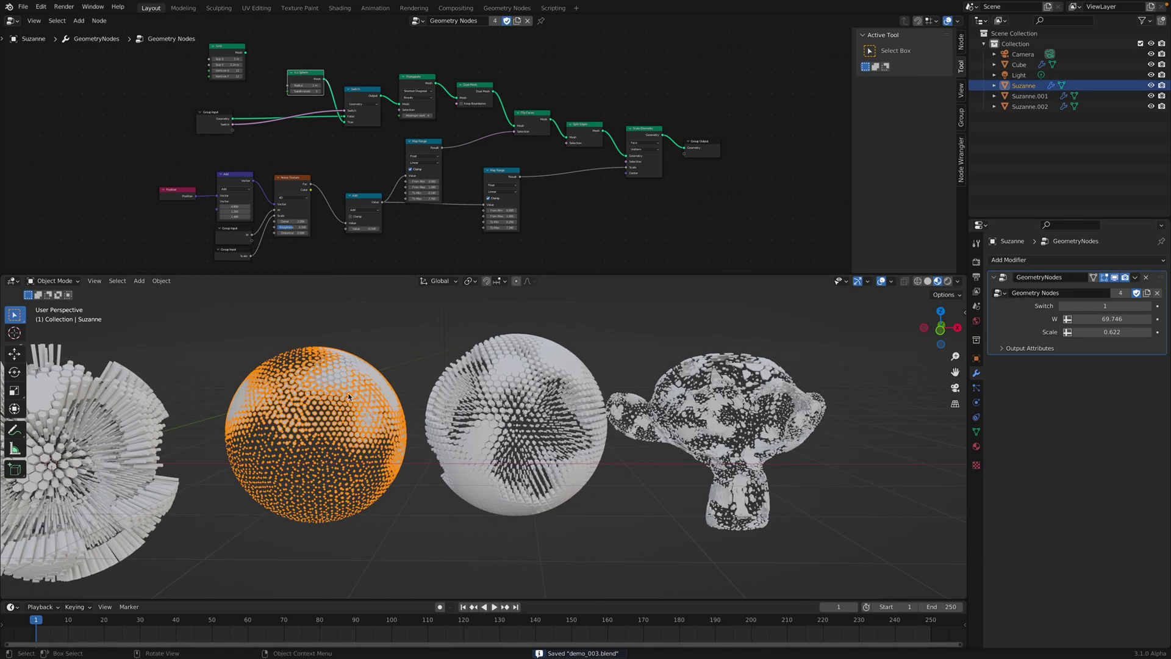
- Add a second Geometry Nodes modifier to the Suzanne sphere and assign it the existing Geometry Nodes group
{"action": "left_click", "coordinate": [1068, 261]}
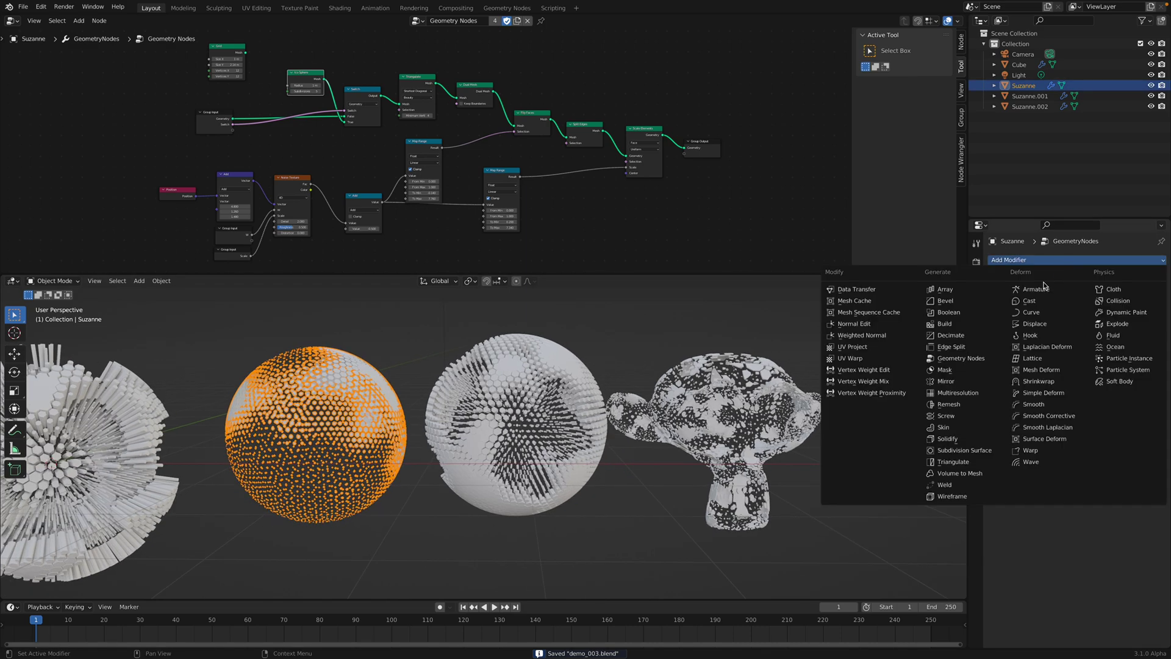
{"action": "left_click", "coordinate": [993, 359]}
{"action": "left_click", "coordinate": [1002, 378]}
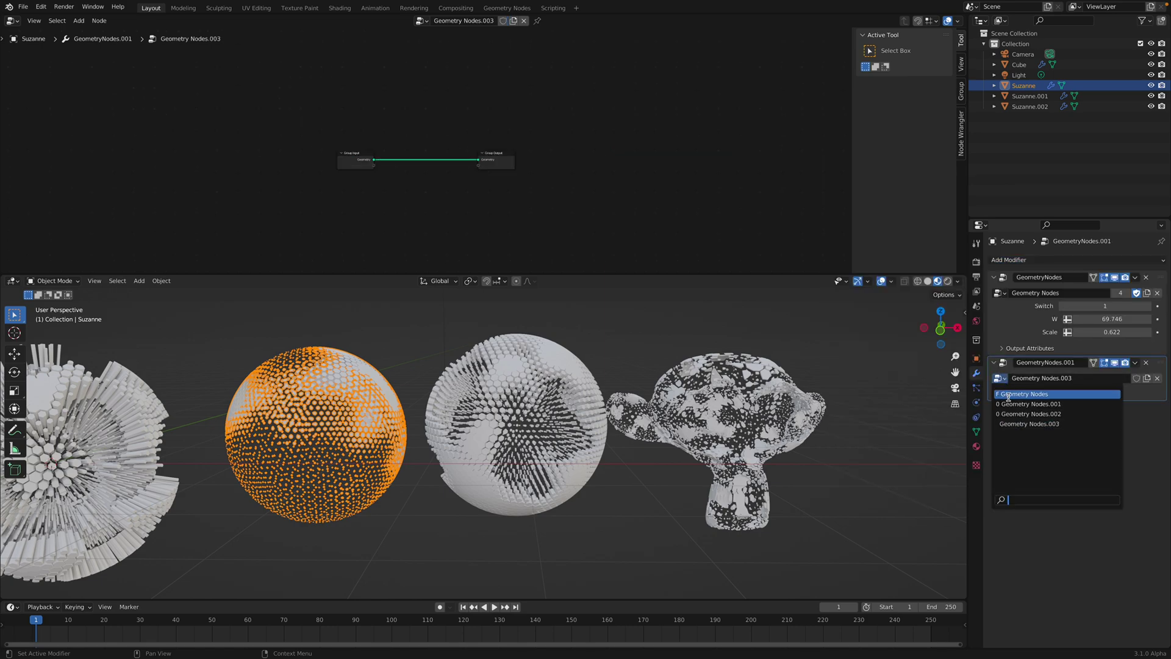
{"action": "left_click", "coordinate": [1038, 393]}
{"action": "left_click", "coordinate": [400, 393]}
{"action": "scroll", "coordinate": [401, 392], "scroll_direction": "up", "scroll_amount": 4}
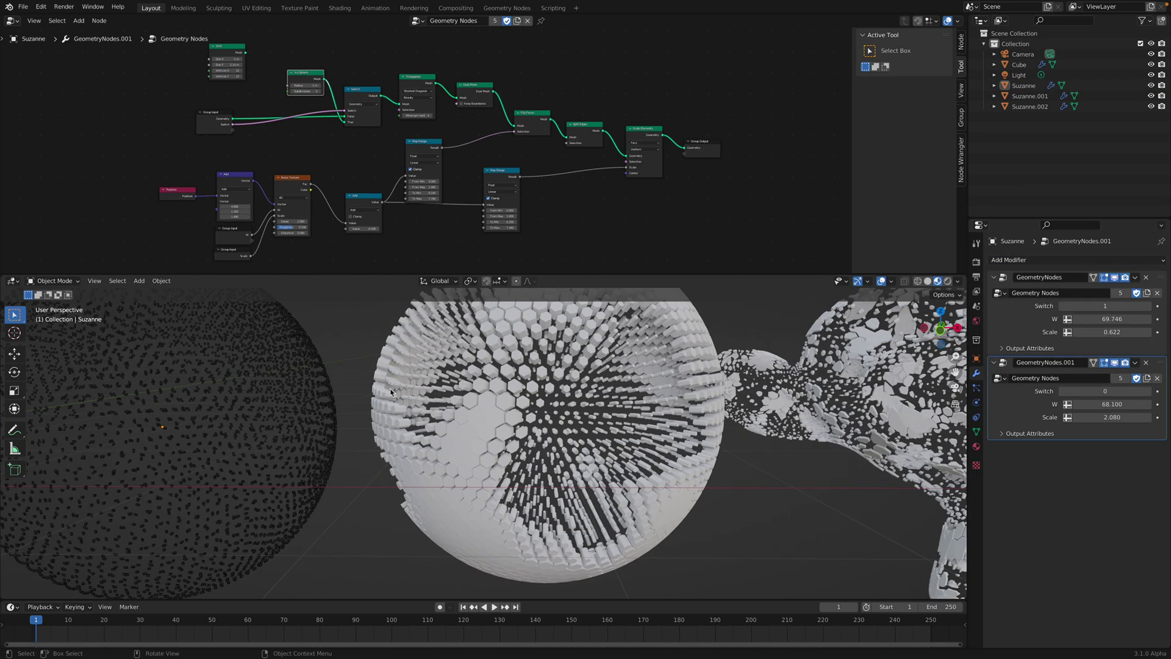
{"action": "scroll", "coordinate": [400, 393], "scroll_direction": "down", "scroll_amount": 2}
- Try Switch 1 and W 70.130 on the second Geometry Nodes modifier, with Switch 0, W 69.466 and Scale -0.378 on the first
{"action": "left_click_drag", "start_coordinate": [1098, 392], "coordinate": [1136, 405]}
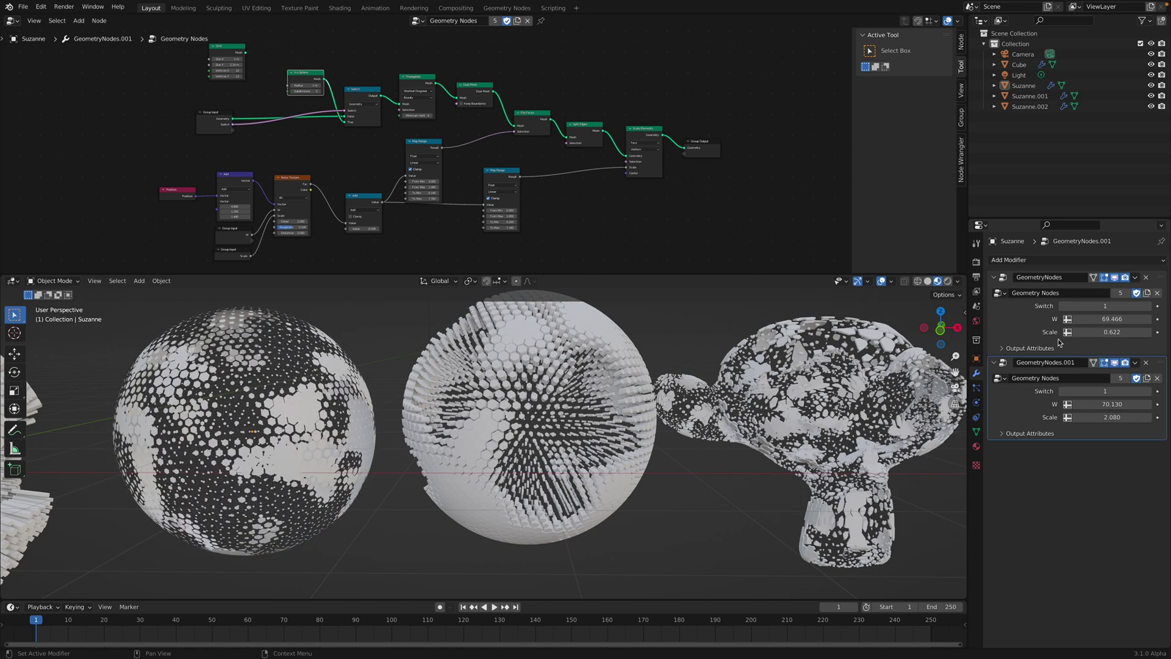
{"action": "left_click_drag", "start_coordinate": [1112, 332], "coordinate": [1086, 332]}
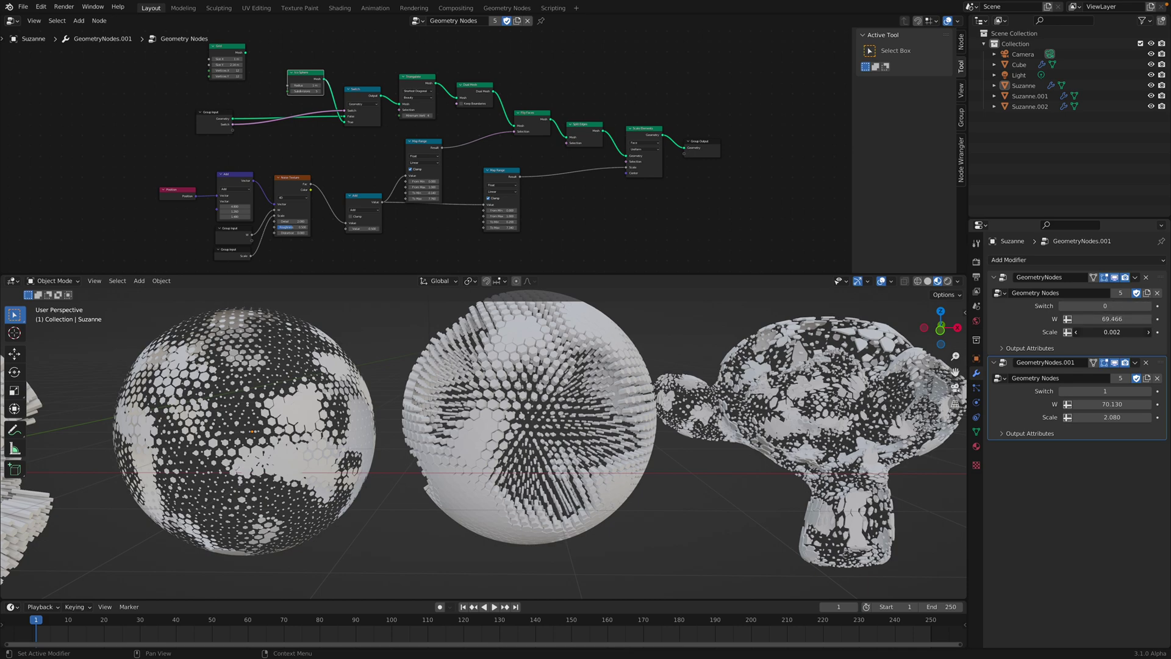
- Remove the second Geometry Nodes modifier and reselect the Suzanne object
{"action": "left_click", "coordinate": [1148, 364]}
{"action": "scroll", "coordinate": [419, 389], "scroll_direction": "down", "scroll_amount": 1}
{"action": "left_click", "coordinate": [419, 389]}
{"action": "scroll", "coordinate": [418, 390], "scroll_direction": "down", "scroll_amount": 2}
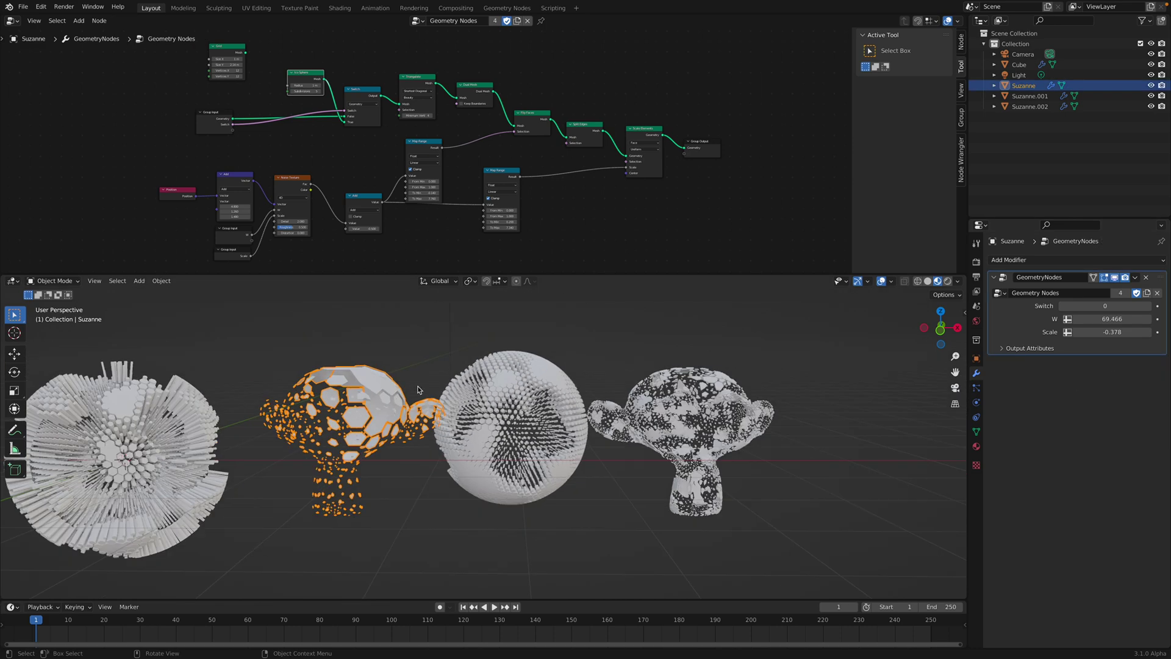
- Set the Suzanne object's Geometry Nodes inputs to Switch 1, W 62.226 and Scale 1.960, and save the file
{"action": "left_click_drag", "start_coordinate": [1103, 306], "coordinate": [1108, 332]}
{"action": "left_click", "coordinate": [1103, 334]}
{"action": "key", "text": "ctrl+s"}
{"action": "scroll", "coordinate": [349, 418], "scroll_direction": "up", "scroll_amount": 2}
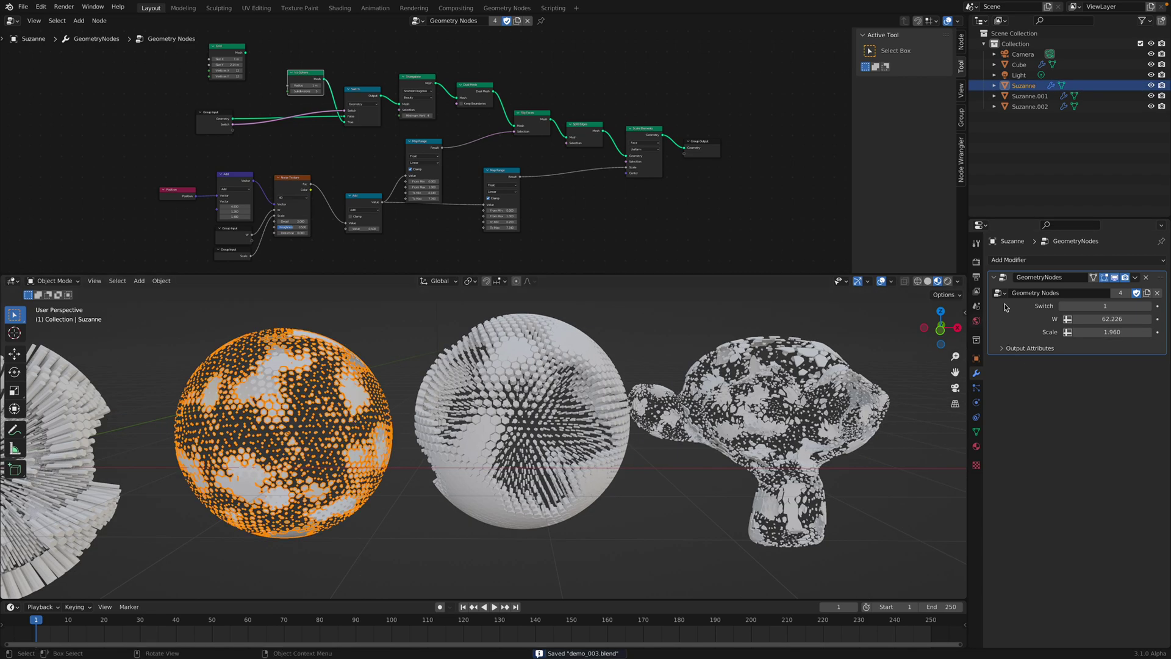
- Add a Solidify modifier with a thickness of 0.066 m to the Suzanne sphere
{"action": "left_click", "coordinate": [1056, 260]}
{"action": "left_click", "coordinate": [984, 439]}
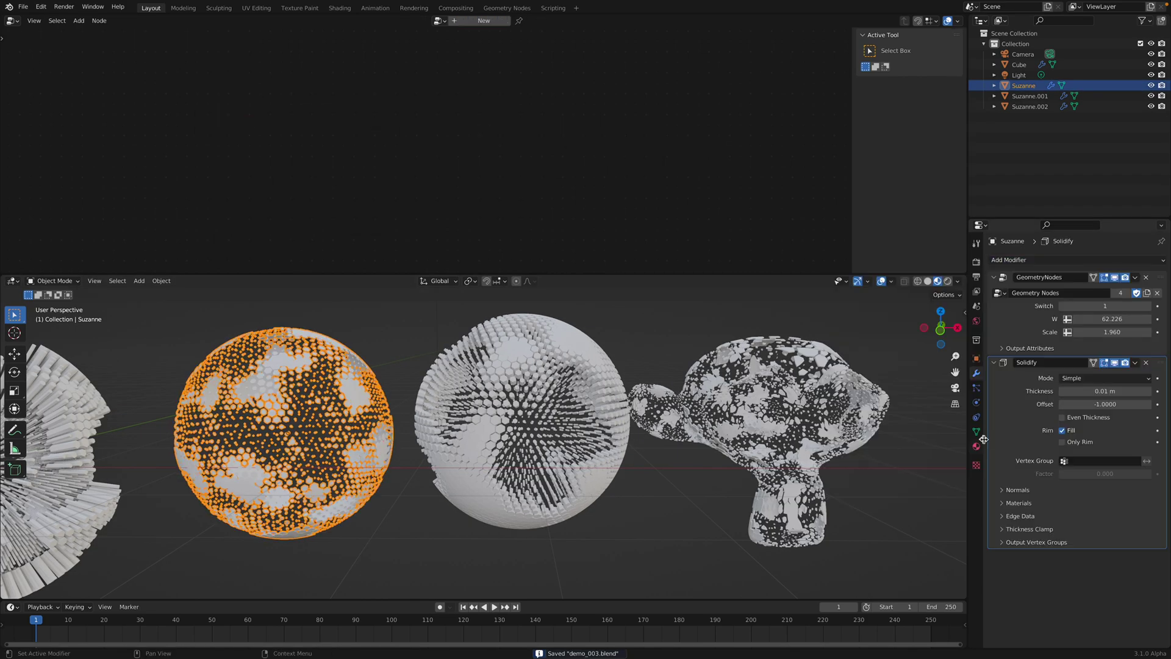
{"action": "left_click_drag", "start_coordinate": [1089, 393], "coordinate": [1105, 393]}
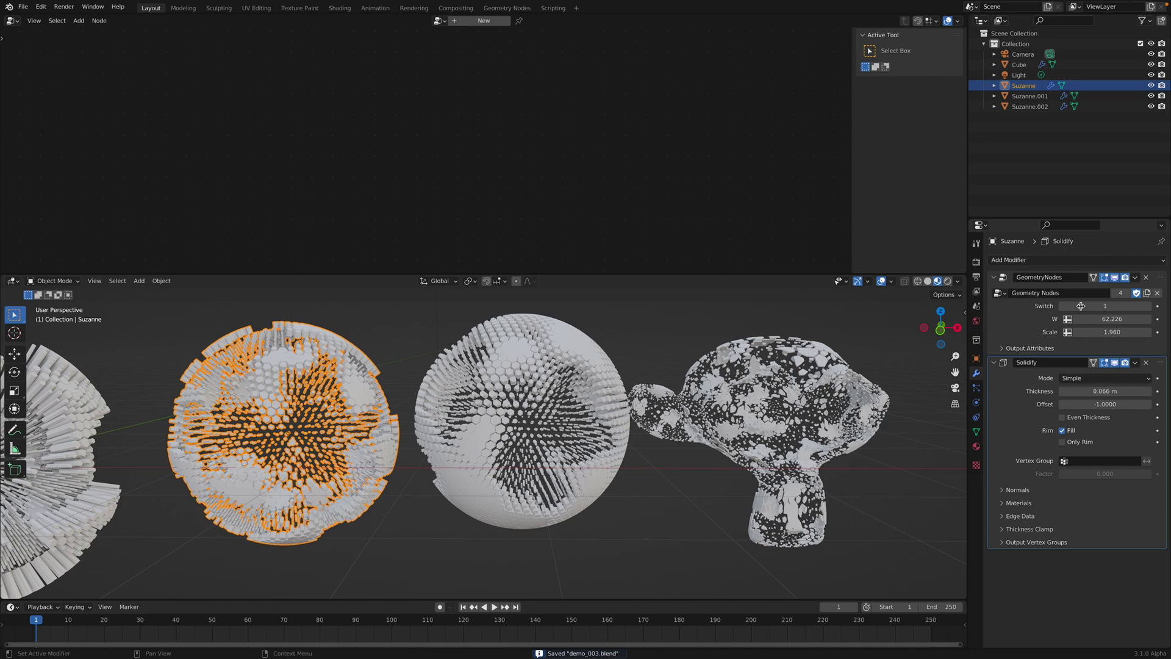
- Add a voxel Remesh modifier with a voxel size of 0.02 m to the Suzanne sphere and save the file
{"action": "left_click", "coordinate": [1073, 266]}
{"action": "left_click", "coordinate": [976, 405]}
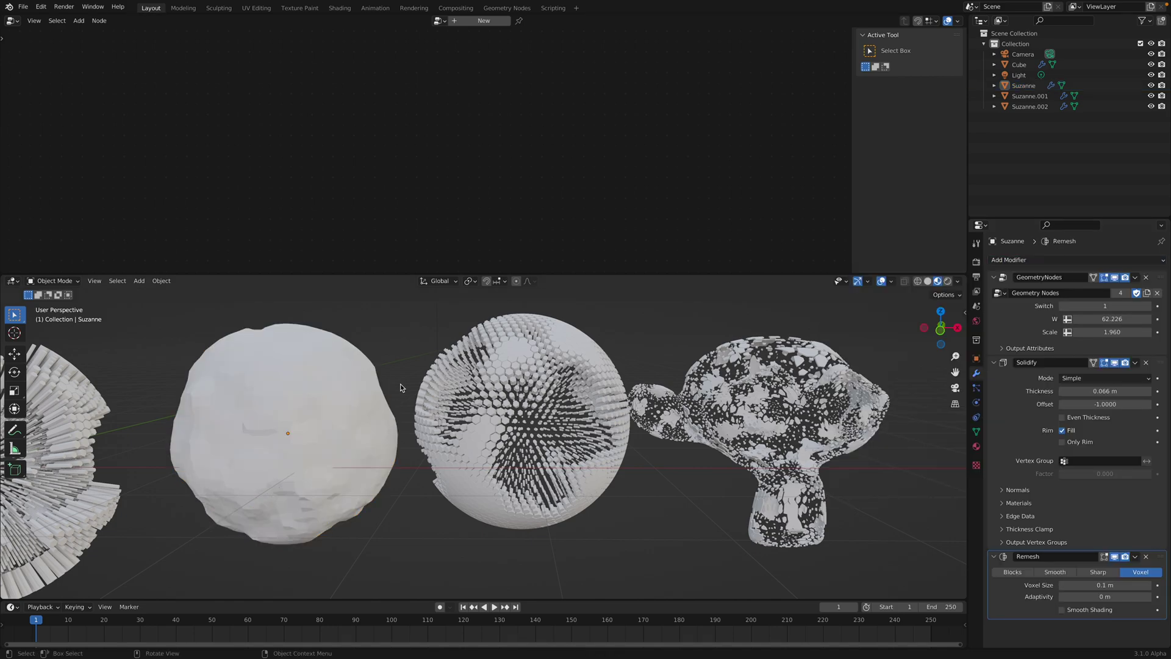
{"action": "left_click", "coordinate": [1078, 585]}
{"action": "type", "text": "0"}
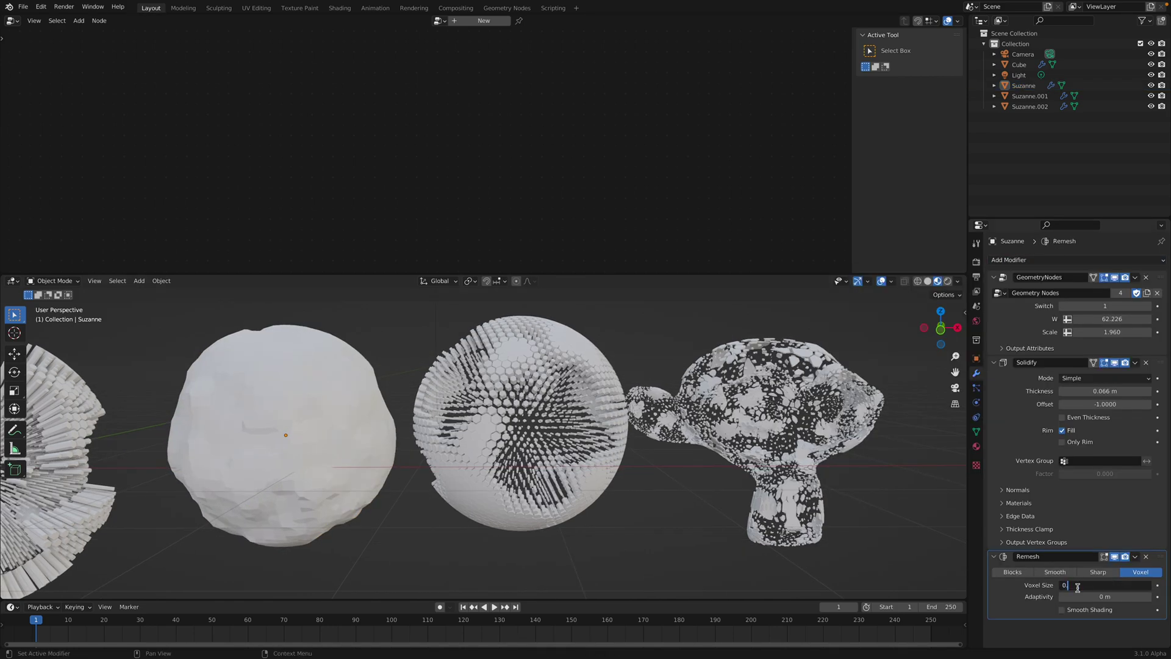
{"action": "type", "text": ".02"}
{"action": "key", "text": "Return"}
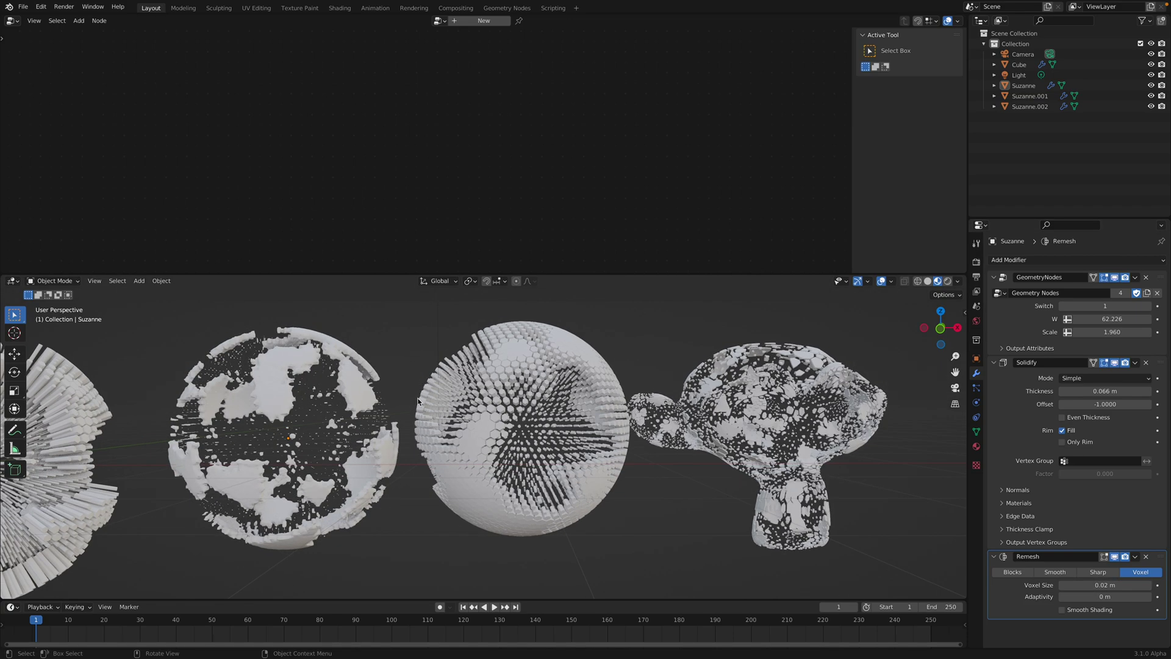
{"action": "scroll", "coordinate": [418, 401], "scroll_direction": "down", "scroll_amount": 1}
{"action": "key", "text": "ctrl+s"}
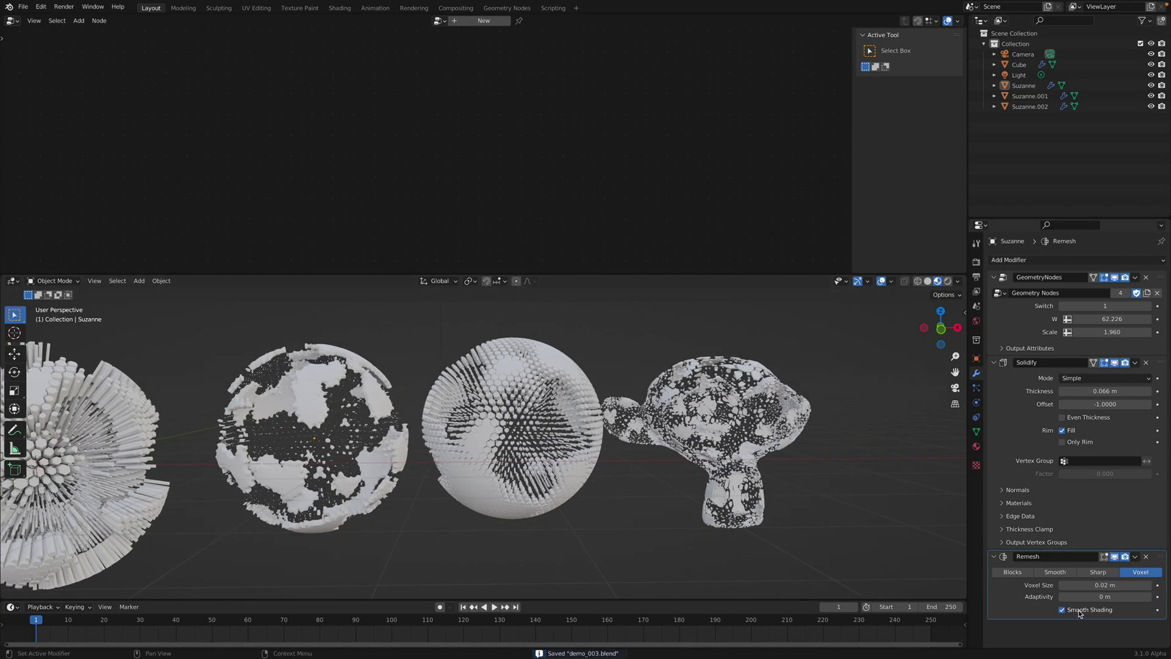
- Try Smooth Shading on the Remesh modifier and remove both the Solidify and Remesh modifiers from the Suzanne sphere
{"action": "left_click", "coordinate": [1078, 609]}
{"action": "mouse_move", "coordinate": [1091, 391]}
{"action": "left_mouse_down"}
{"action": "mouse_move", "coordinate": [1153, 391]}
{"action": "mouse_move", "coordinate": [1091, 391]}
{"action": "left_mouse_up"}
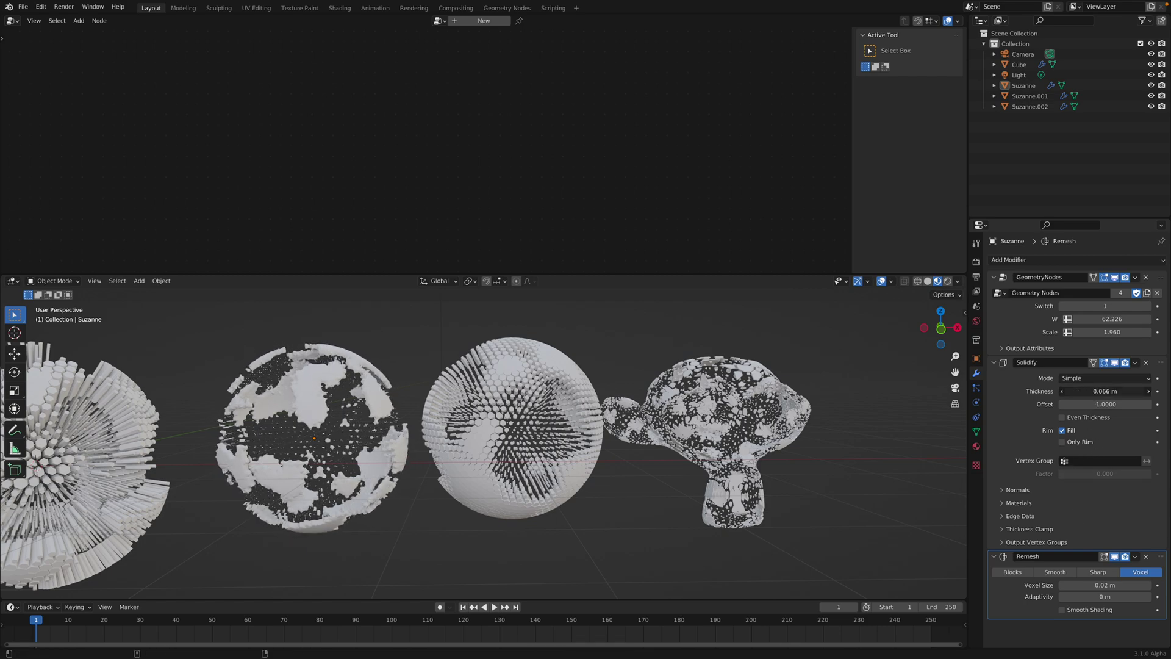
{"action": "left_click", "coordinate": [1146, 362]}
{"action": "left_click", "coordinate": [1147, 363]}
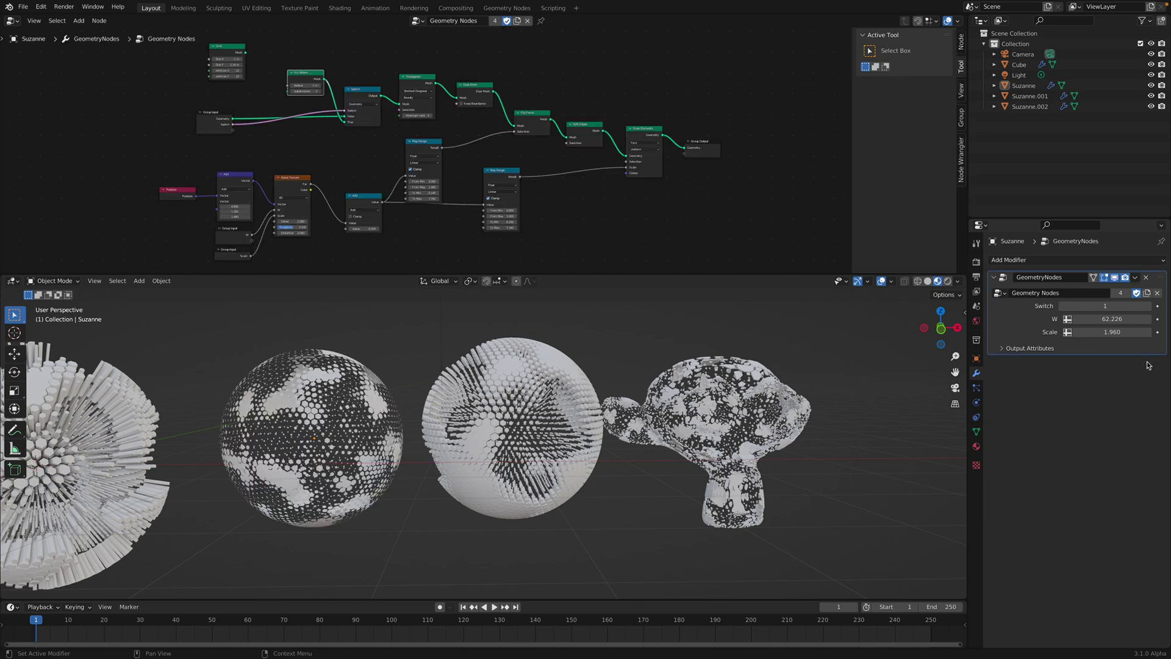
- Add a Smooth modifier to the Suzanne sphere and adjust its factor
{"action": "left_click", "coordinate": [1088, 260]}
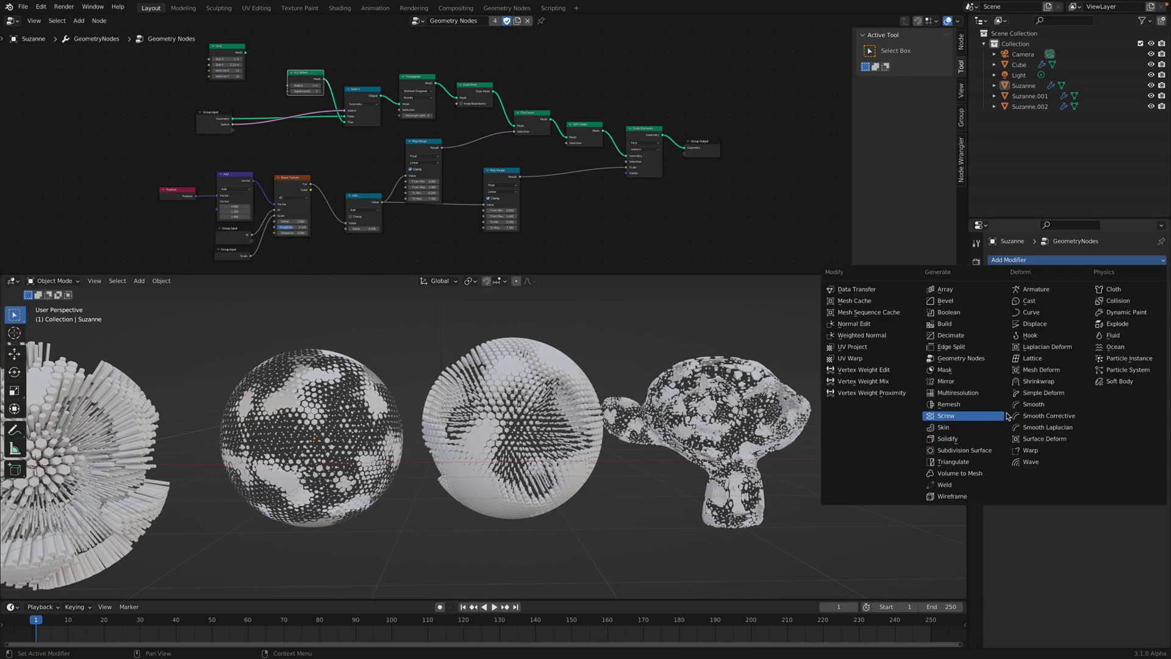
{"action": "left_click", "coordinate": [1041, 406]}
{"action": "left_click_drag", "start_coordinate": [1108, 389], "coordinate": [1062, 389]}
- Add a Solidify modifier with a thickness of 0.052 m after the Smooth modifier on the Suzanne sphere
{"action": "left_click", "coordinate": [1016, 260]}
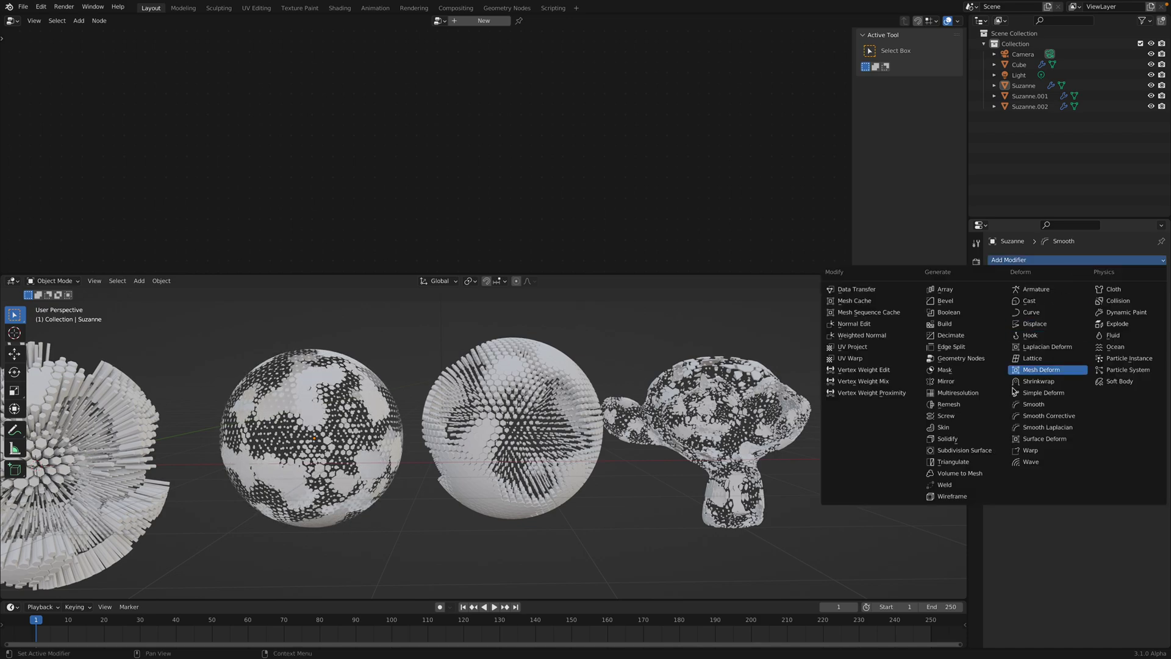
{"action": "left_click", "coordinate": [981, 439]}
{"action": "left_click_drag", "start_coordinate": [1106, 462], "coordinate": [1117, 462]}
- Add a voxel Remesh modifier with a voxel size of 0.0337 m to the Suzanne sphere and save the file
{"action": "left_click", "coordinate": [1016, 259]}
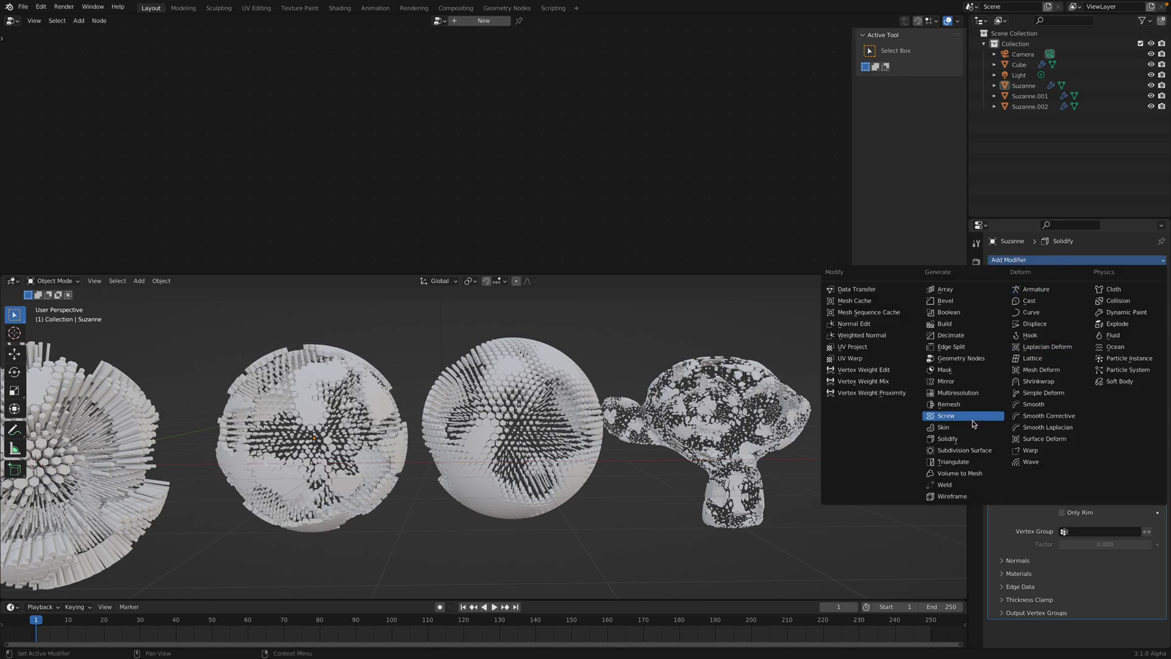
{"action": "left_click", "coordinate": [975, 406]}
{"action": "scroll", "coordinate": [1115, 627], "scroll_direction": "down", "scroll_amount": 2}
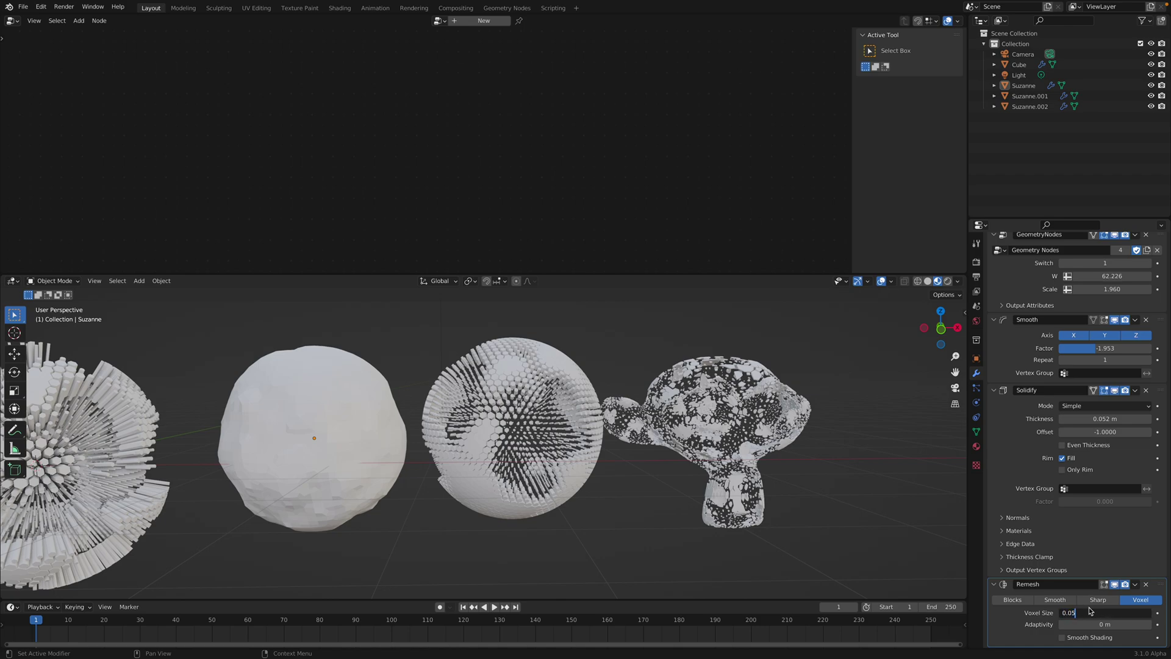
{"action": "key", "text": "Return"}
{"action": "left_click", "coordinate": [1087, 612]}
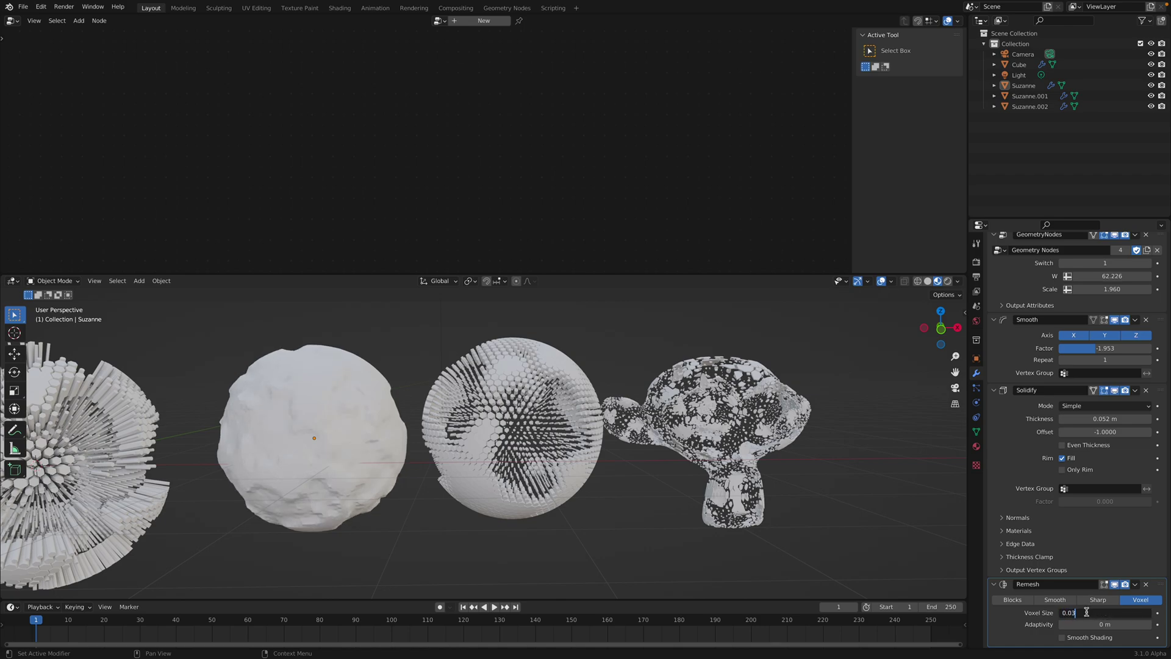
{"action": "type", "text": "0.03"}
{"action": "key", "text": "Return"}
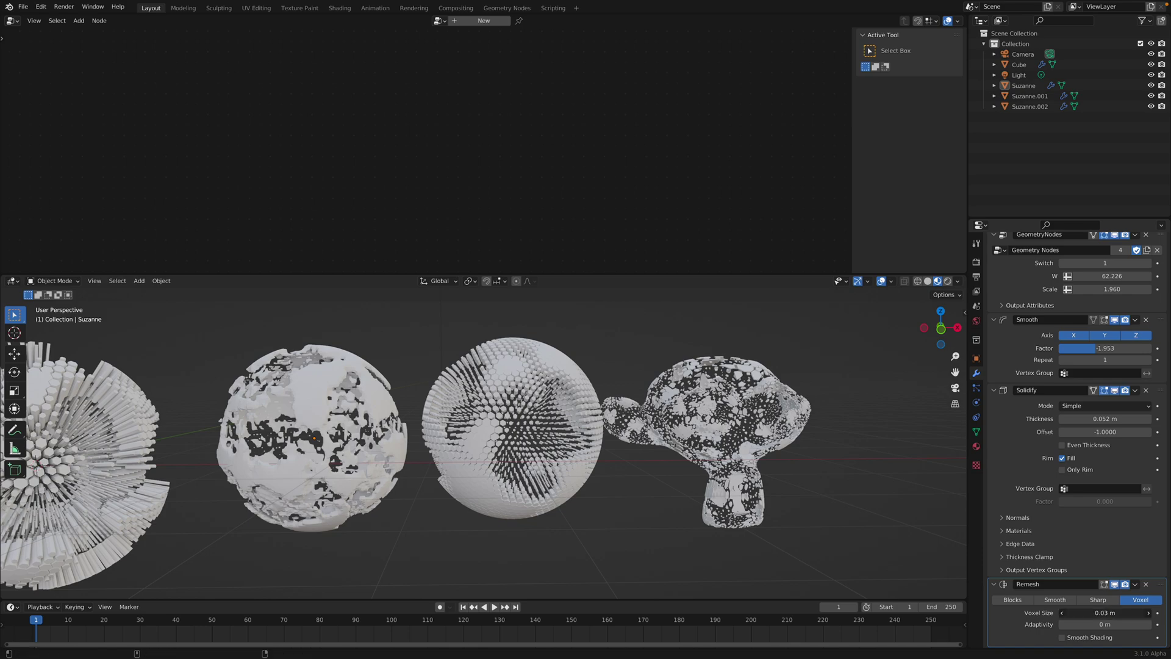
{"action": "left_click_drag", "start_coordinate": [1105, 613], "coordinate": [1122, 613]}
{"action": "key", "text": "ctrl+s"}
{"action": "middle_click_drag", "start_coordinate": [471, 450], "coordinate": [487, 430]}
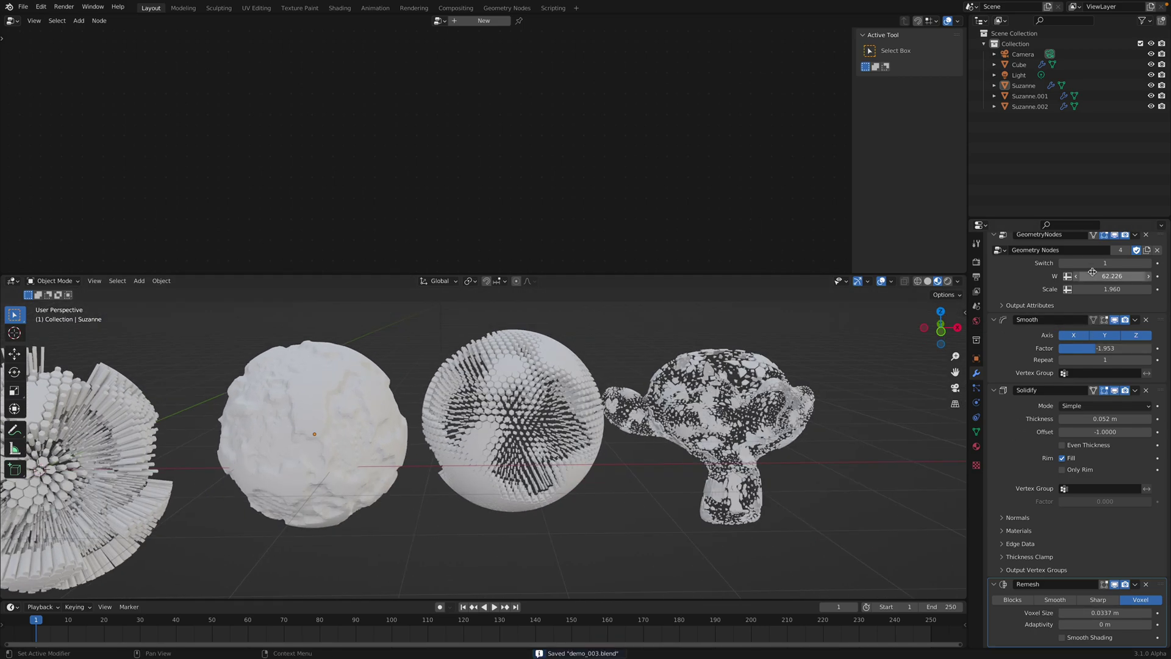
- Set the noise W value of the Suzanne sphere's geometry nodes to 64.986 and save the file
{"action": "left_click_drag", "start_coordinate": [1107, 276], "coordinate": [1153, 276]}
{"action": "middle_click_drag", "start_coordinate": [477, 345], "coordinate": [268, 430]}
{"action": "key", "text": "ctrl+s"}
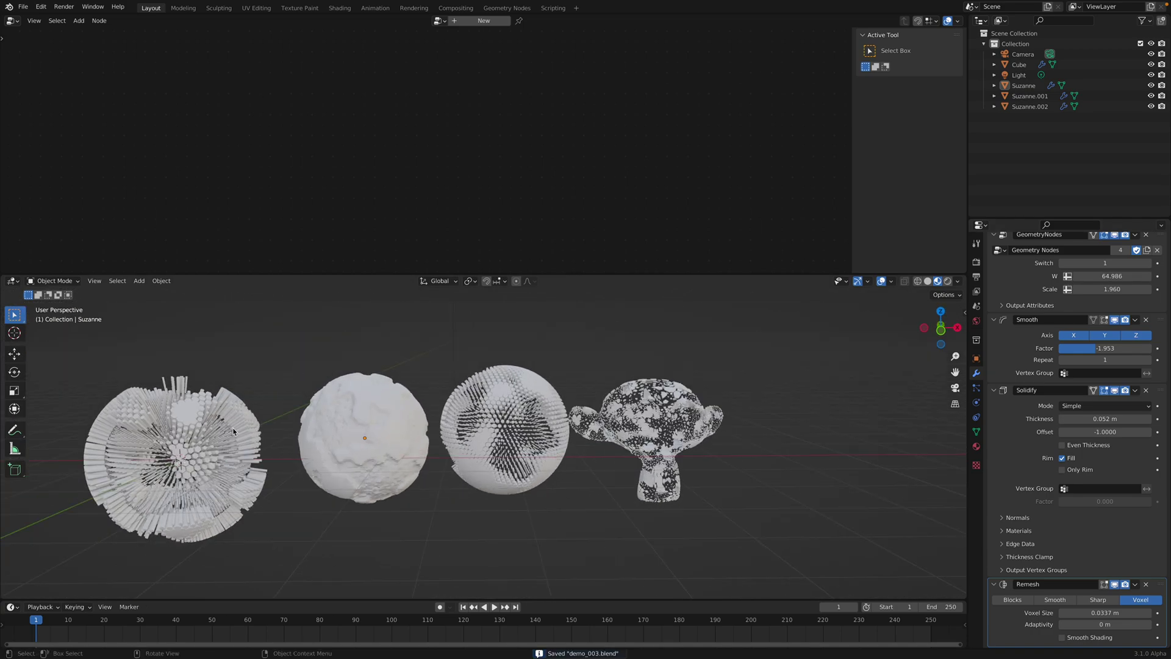
- Delete the Cube object, the large spiky sphere at the end of the row
{"action": "left_click", "coordinate": [265, 432]}
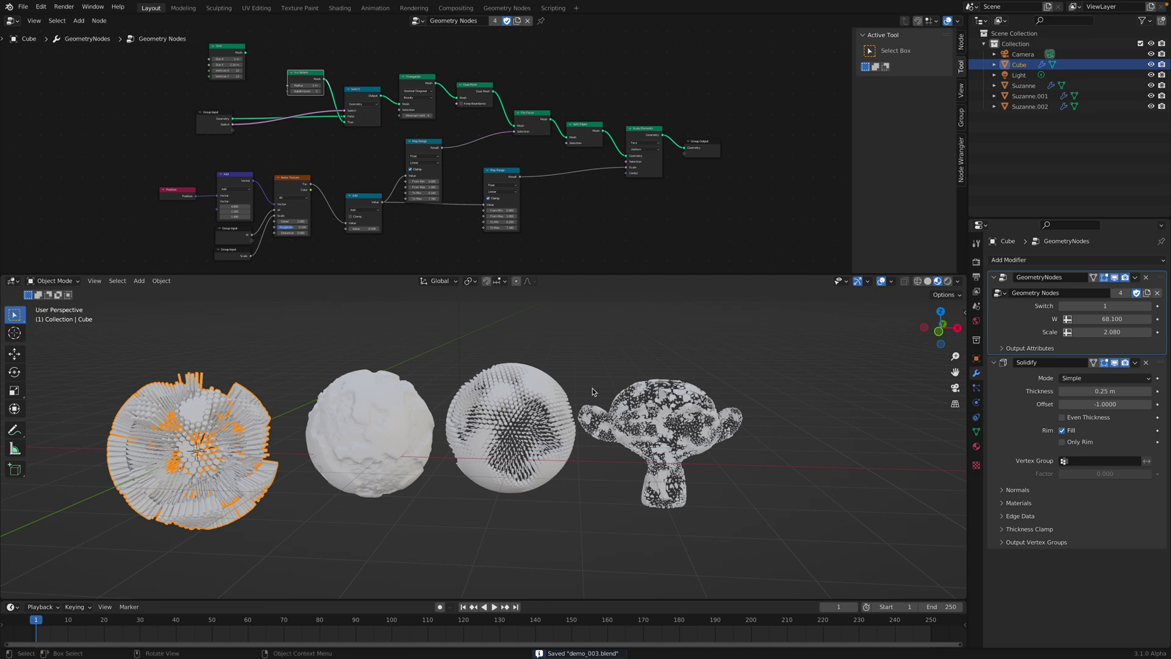
{"action": "key", "text": "x"}
{"action": "left_click", "coordinate": [272, 424]}
{"action": "middle_click_drag", "start_coordinate": [404, 423], "coordinate": [351, 421], "text": "shift"}
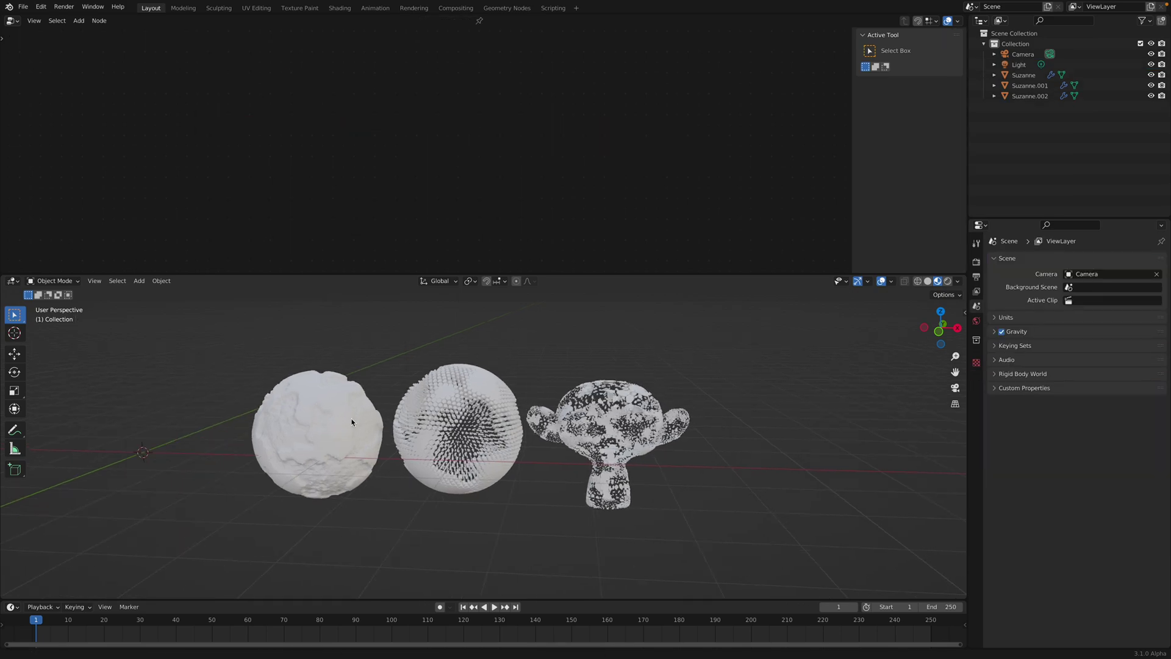
- Duplicate the remeshed Suzanne sphere and place the copy beside it at the free end of the row
{"action": "scroll", "coordinate": [308, 408], "scroll_direction": "up", "scroll_amount": 2}
{"action": "left_click", "coordinate": [524, 420]}
{"action": "left_click", "coordinate": [552, 420]}
{"action": "scroll", "coordinate": [549, 420], "scroll_direction": "down", "scroll_amount": 1}
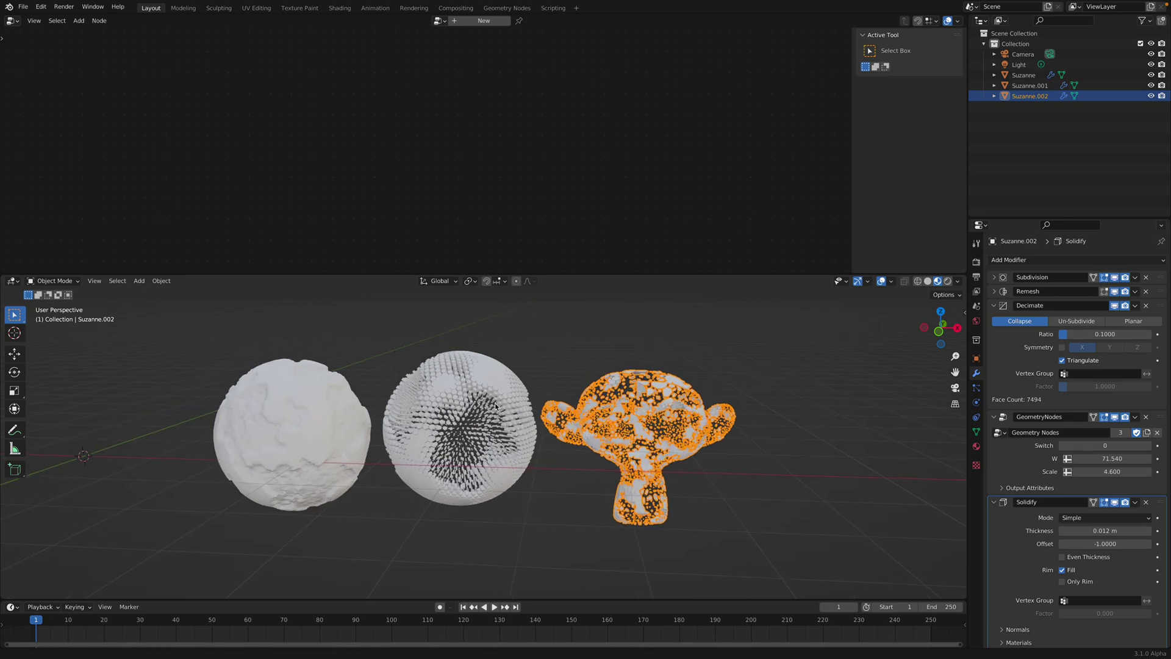
{"action": "middle_click_drag", "start_coordinate": [550, 419], "coordinate": [700, 419], "text": "shift"}
{"action": "left_click", "coordinate": [468, 416]}
{"action": "key", "text": "shift+d"}
{"action": "left_click", "coordinate": [405, 405]}
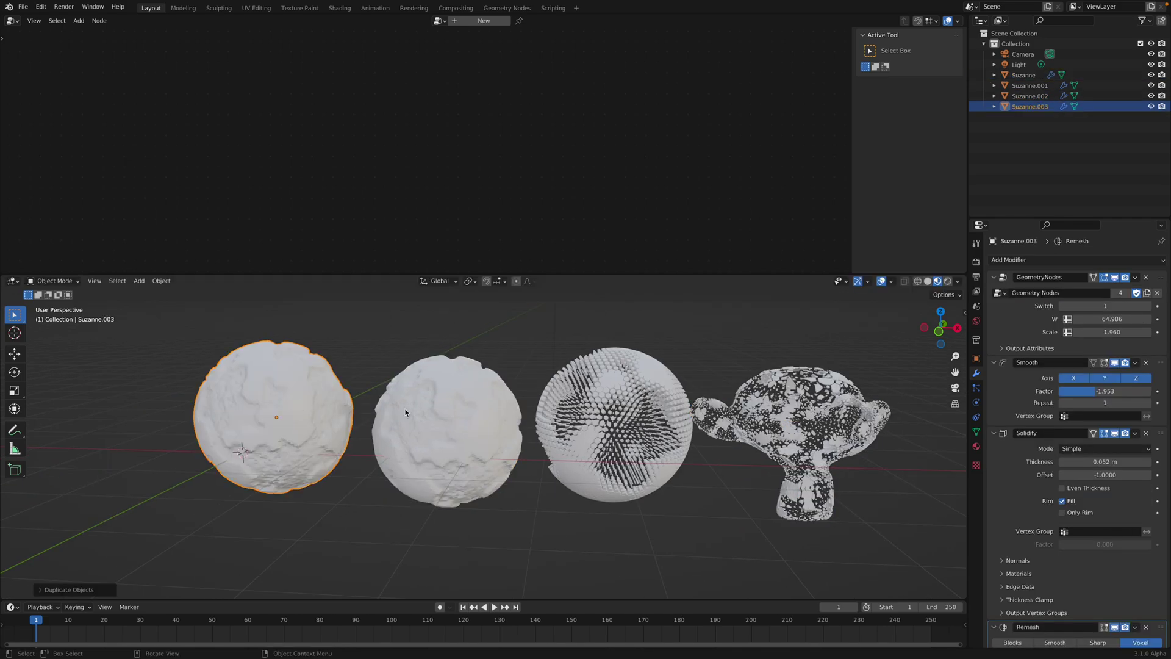
- Remove the Smooth, Solidify and Remesh modifiers from the duplicated sphere, keeping only its geometry nodes
{"action": "left_click", "coordinate": [1147, 363]}
{"action": "left_click", "coordinate": [1147, 363]}
{"action": "left_click", "coordinate": [1147, 363]}
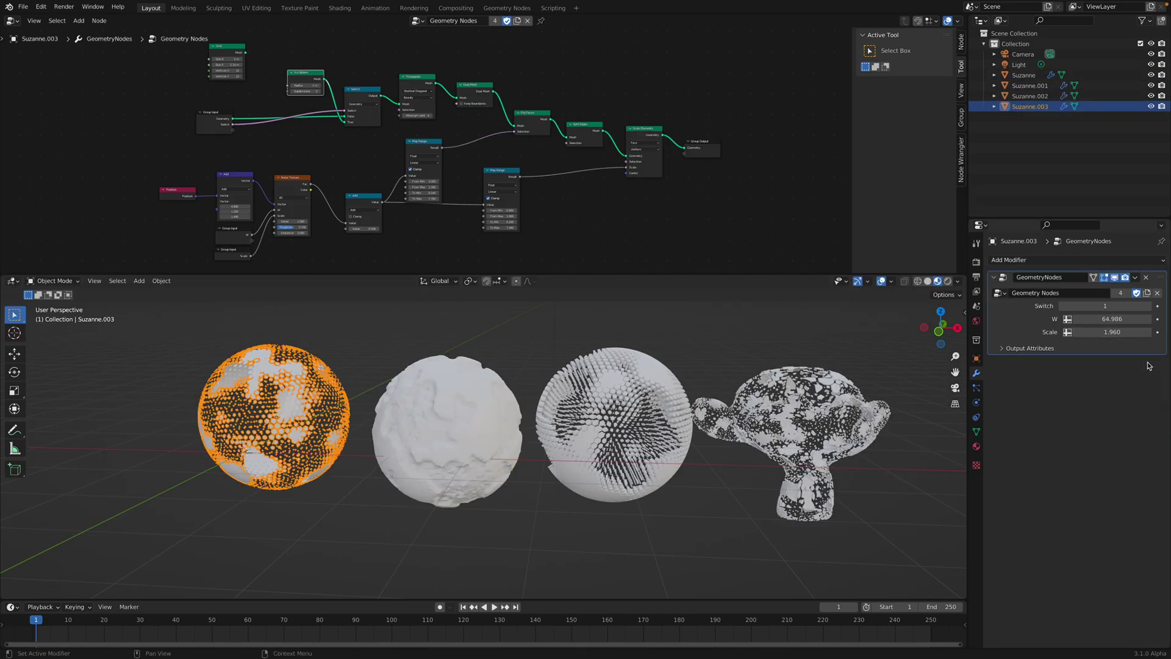
{"action": "mouse_move", "coordinate": [519, 376]}
{"action": "middle_mouse_down"}
{"action": "mouse_move", "coordinate": [540, 366]}
{"action": "mouse_move", "coordinate": [507, 371]}
{"action": "middle_mouse_up"}
{"action": "left_click", "coordinate": [540, 366]}
- Move the remeshed Suzanne sphere so it sits right beside the duplicated dual-mesh sphere
{"action": "left_click", "coordinate": [459, 406]}
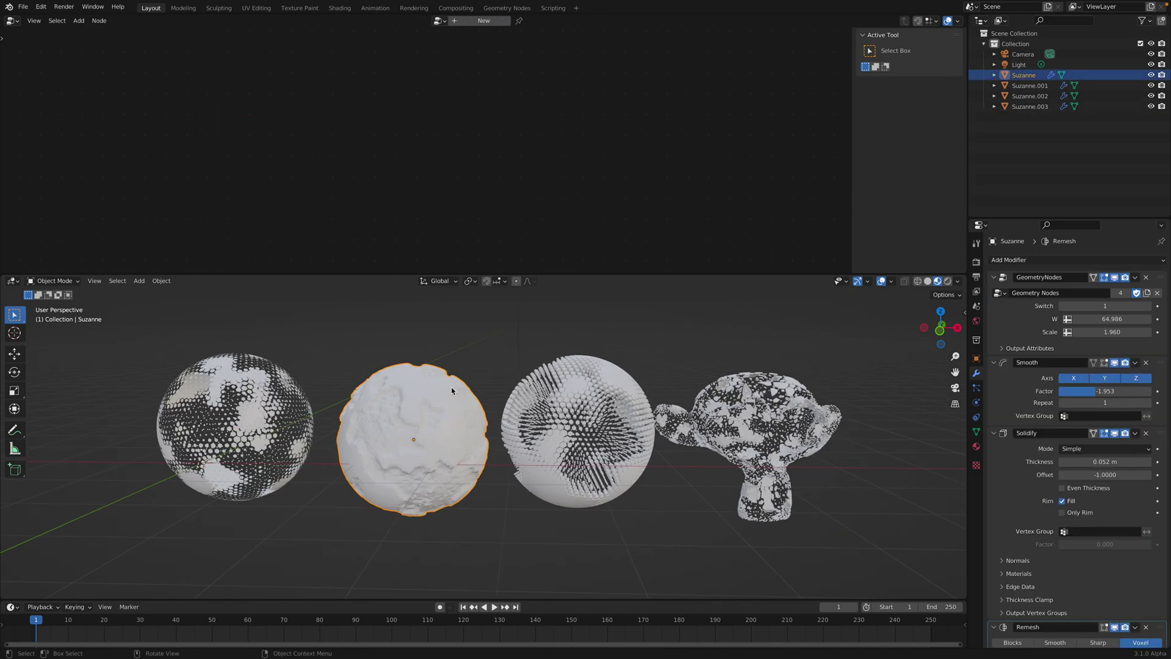
{"action": "scroll", "coordinate": [454, 396], "scroll_direction": "down", "scroll_amount": 1}
{"action": "key", "text": "g"}
{"action": "left_click", "coordinate": [609, 389]}
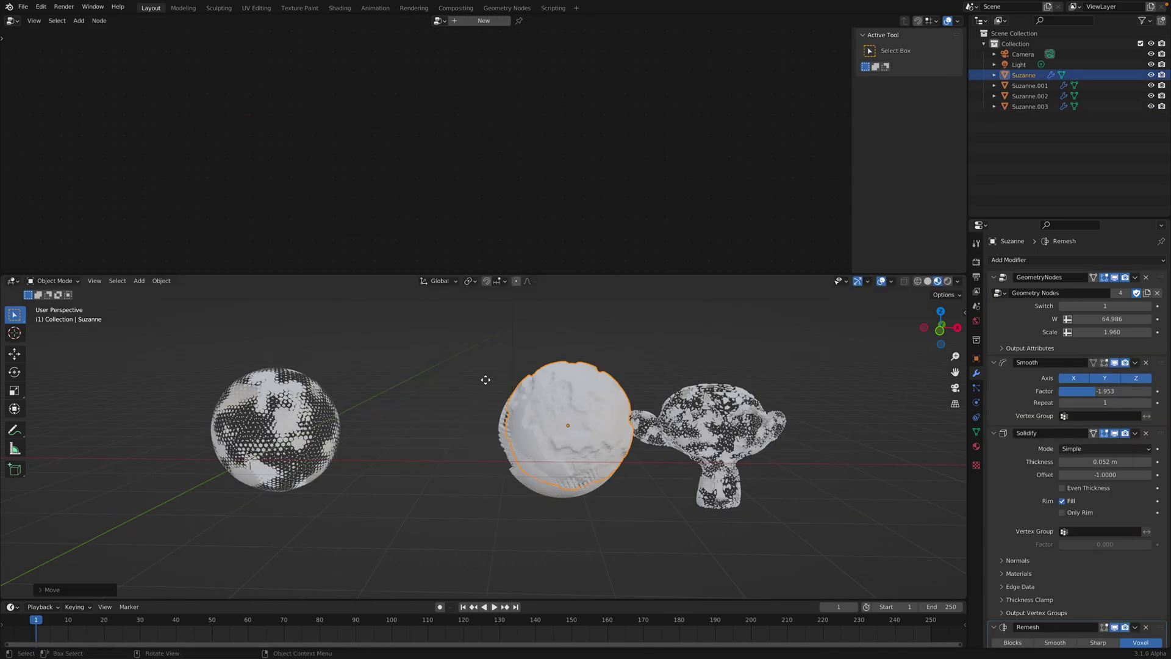
{"action": "key", "text": "g"}
{"action": "left_click", "coordinate": [309, 386]}
{"action": "scroll", "coordinate": [725, 387], "scroll_direction": "up", "scroll_amount": 2}
{"action": "middle_click_drag", "start_coordinate": [785, 408], "coordinate": [785, 399]}
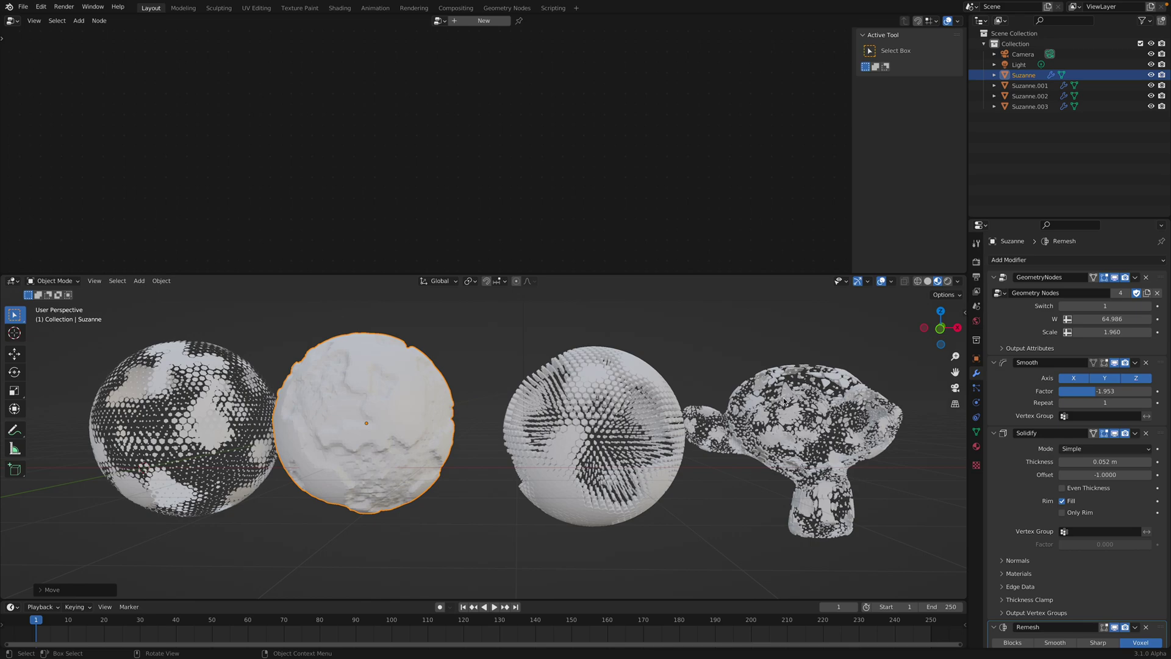
{"action": "scroll", "coordinate": [780, 415], "scroll_direction": "down", "scroll_amount": 2}
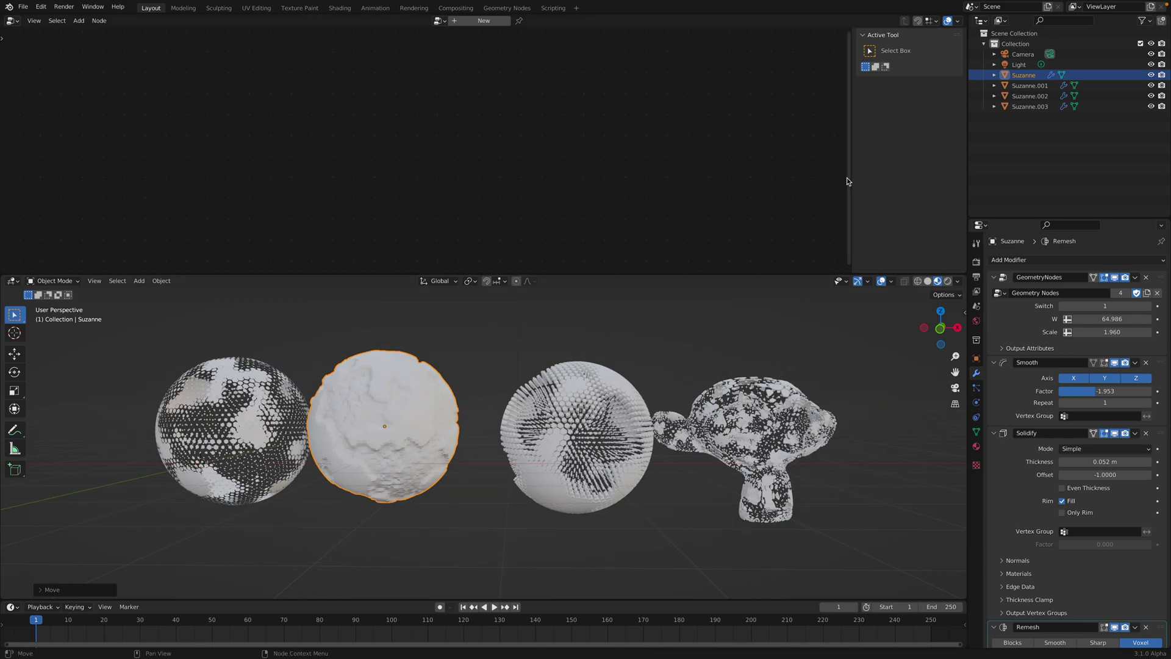